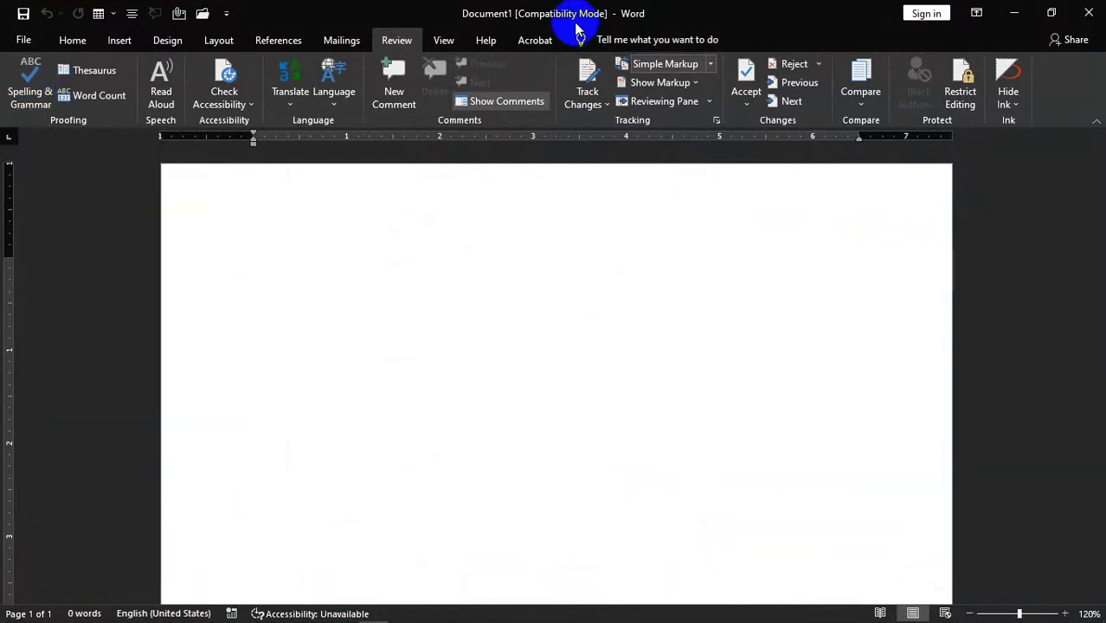
- Type the sentence 'Heee is my English teacher .' on the blank page, right-aligning it along the way
text(HEE)
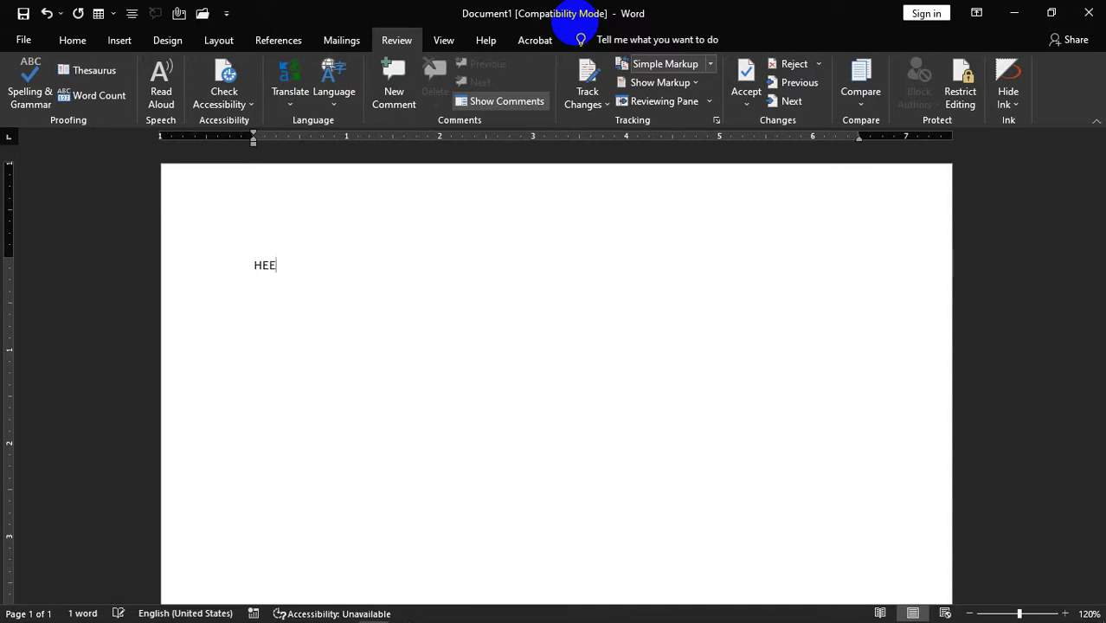
key(BackSpace)
key(BackSpace)
text(Ee)
key(BackSpace)
key(BackSpace)
text(eee is m)
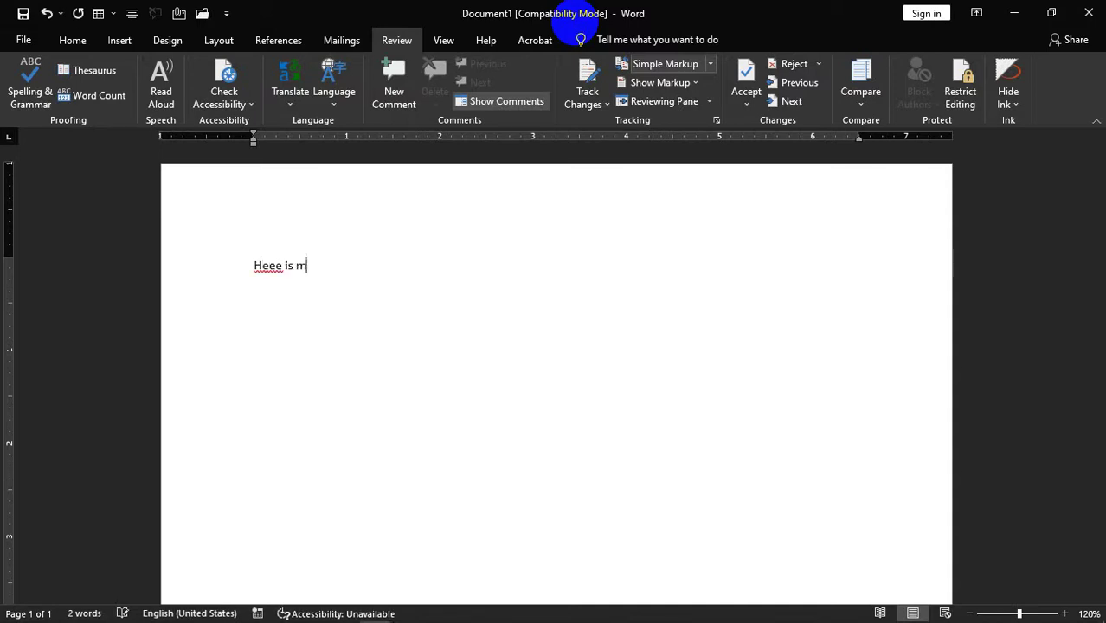
text(y english)
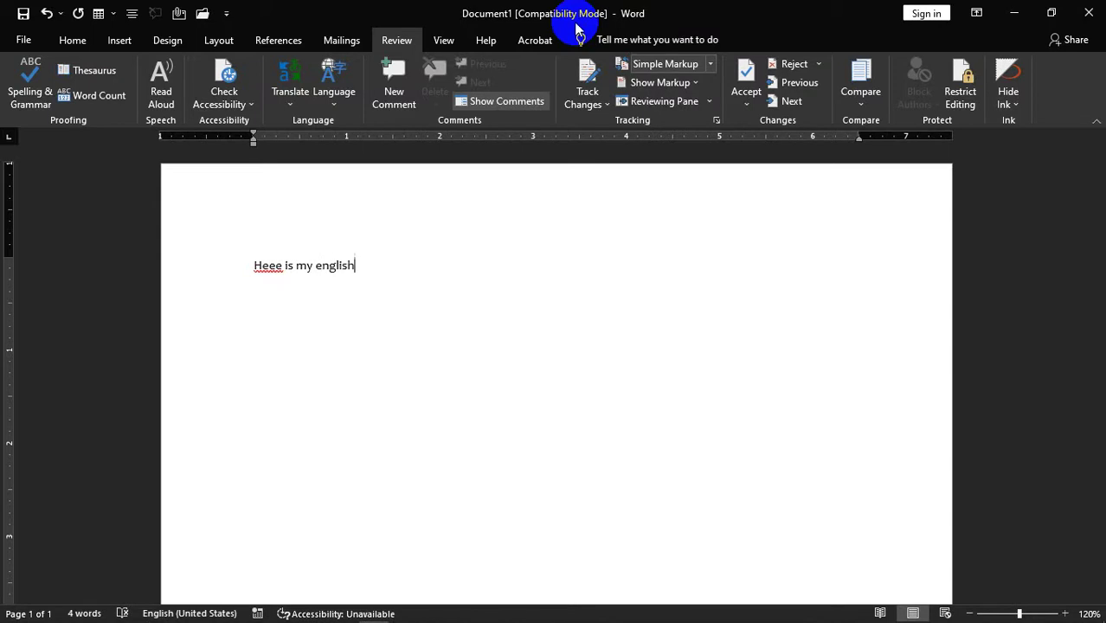
text( teache)
key(ctrl+r)
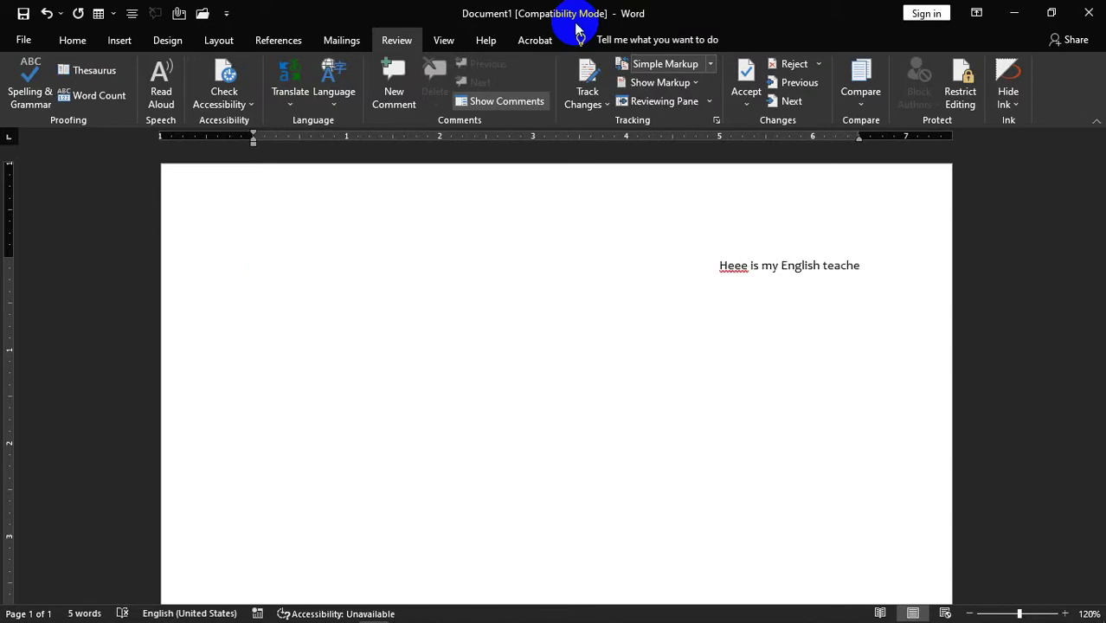
text(r )
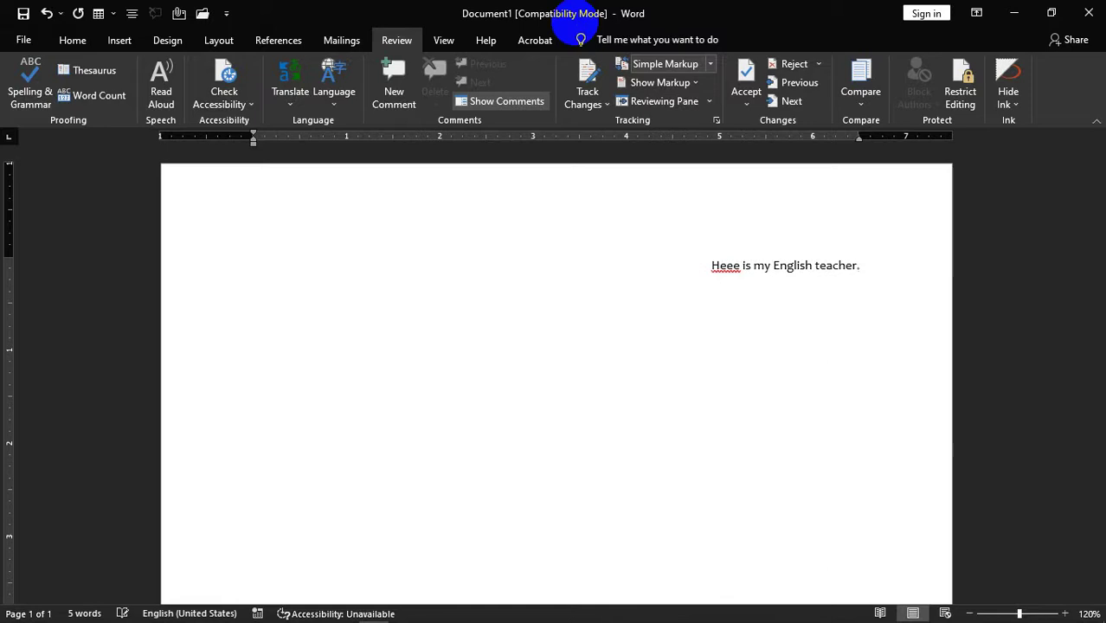
text(.)
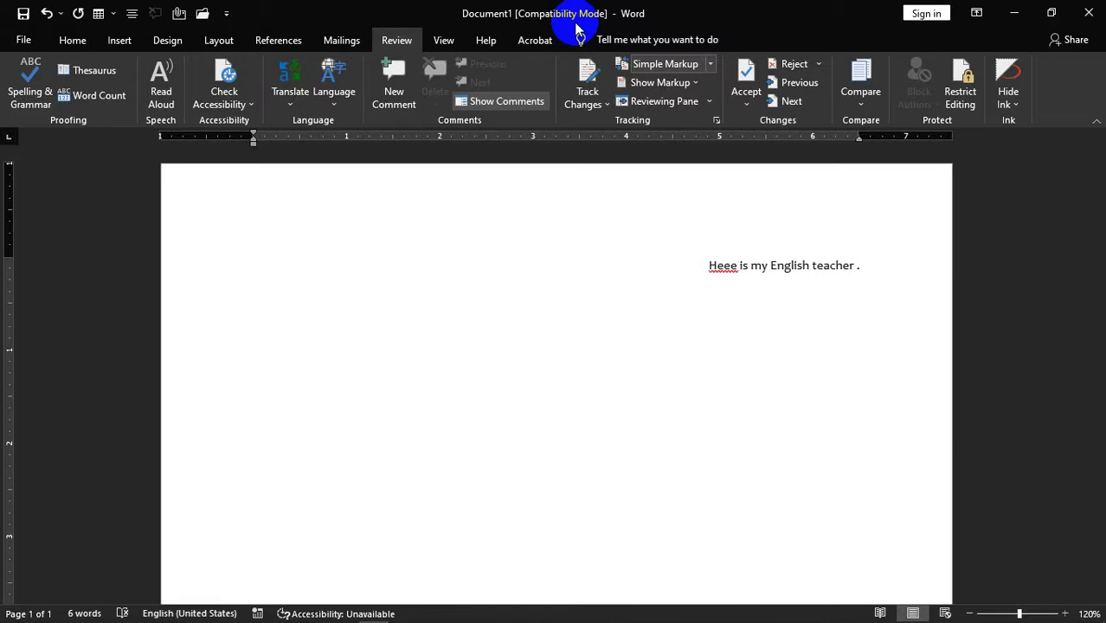
- Left-align the sentence
drag(897, 260, 449, 186)
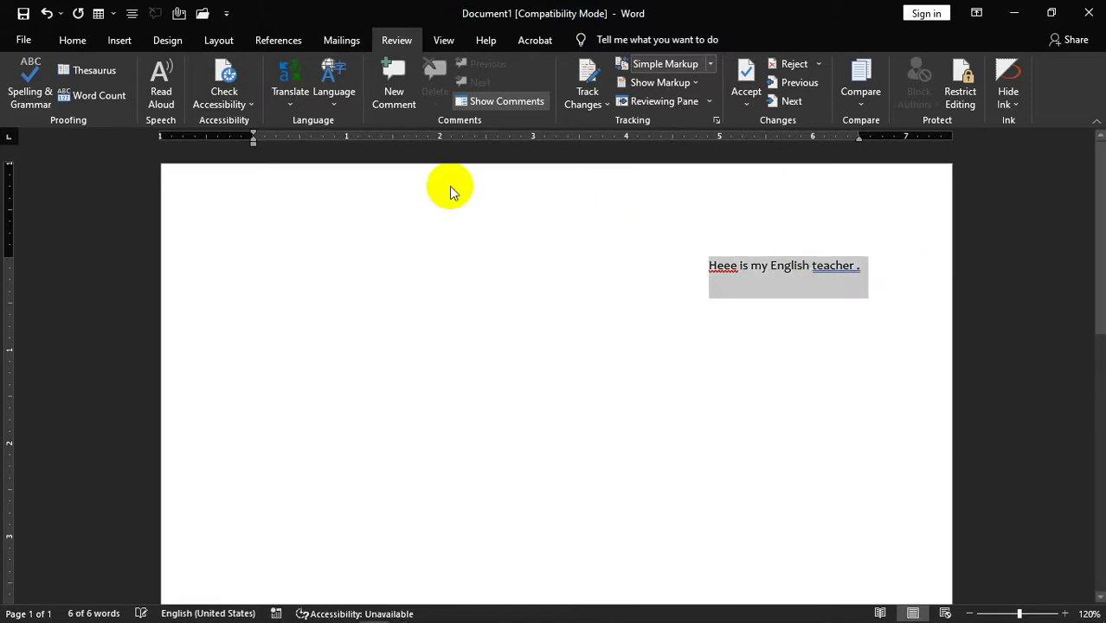
key(ctrl+l)
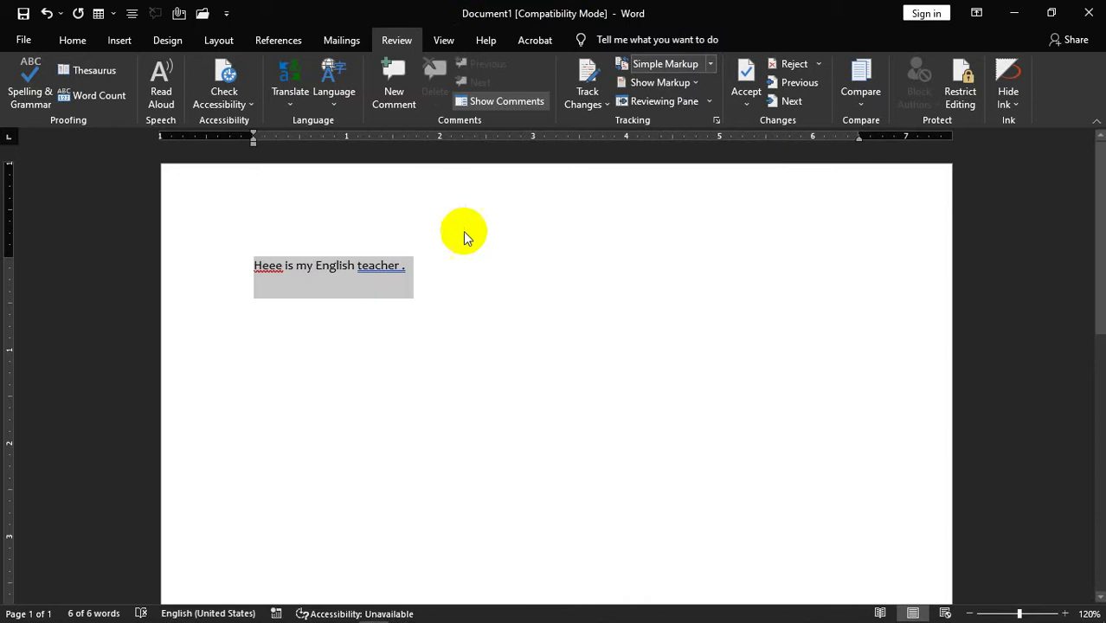
click(451, 266)
- Check the spelling suggestions for 'Heee', then delete one e so it reads 'Hee'
ctrl+scroll(342, 342, up, 3)
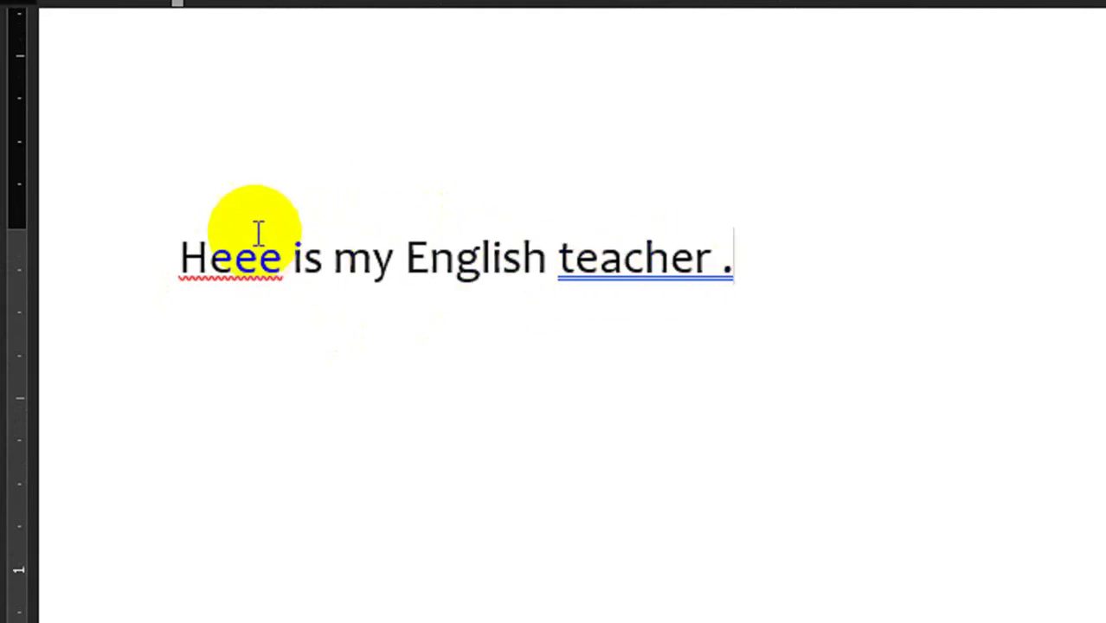
right_click(227, 273)
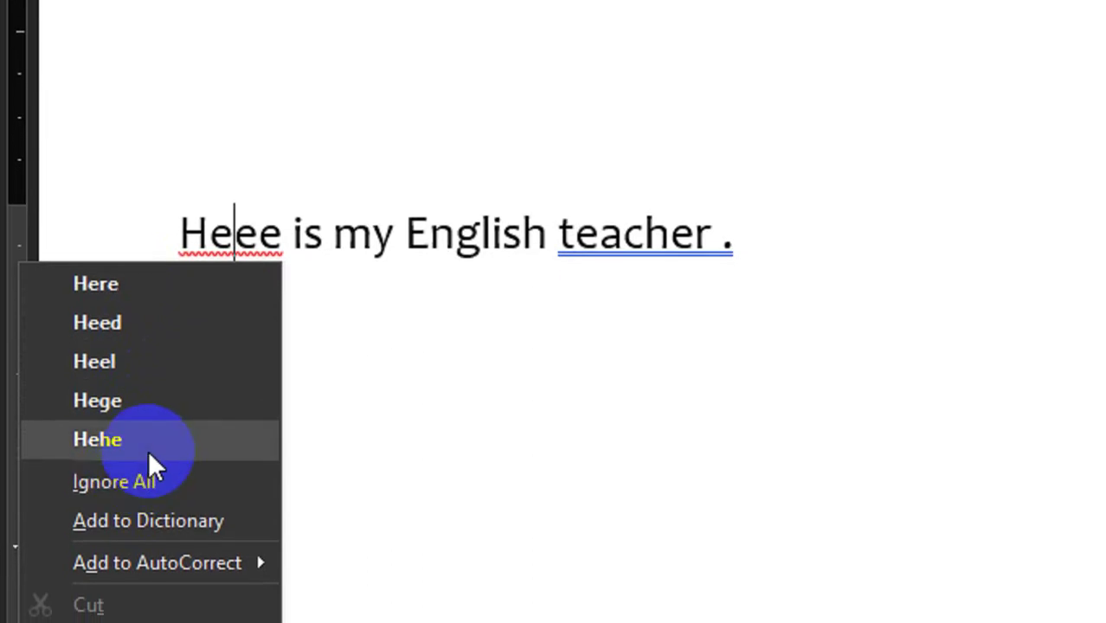
click(452, 355)
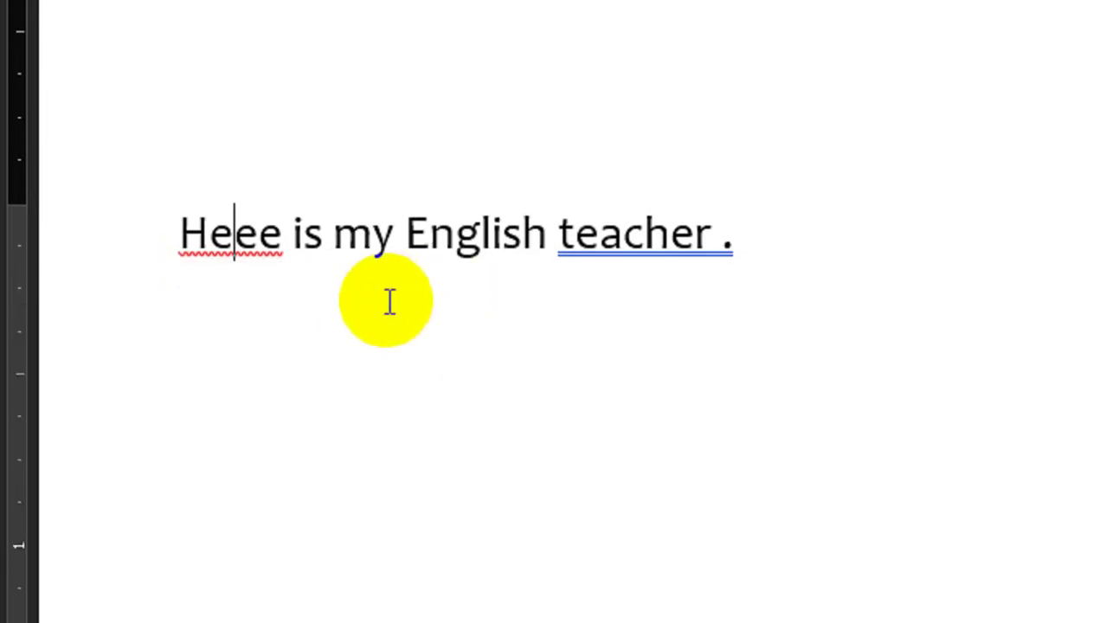
key(BackSpace)
- Review the spelling suggestions for 'Hee' and leave the word unchanged
right_click(246, 242)
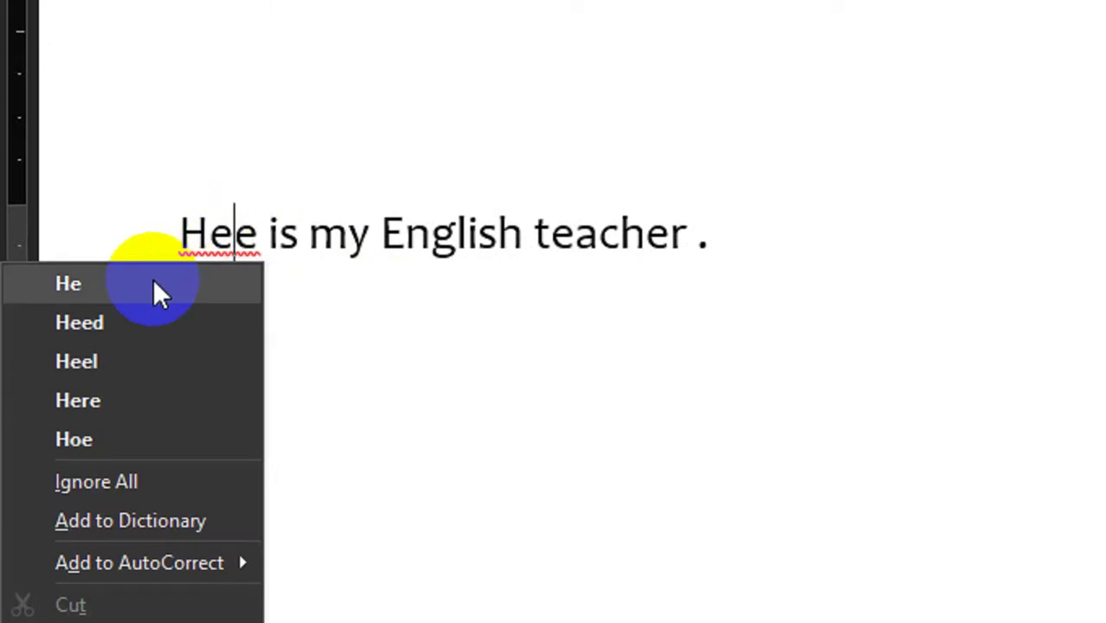
click(470, 327)
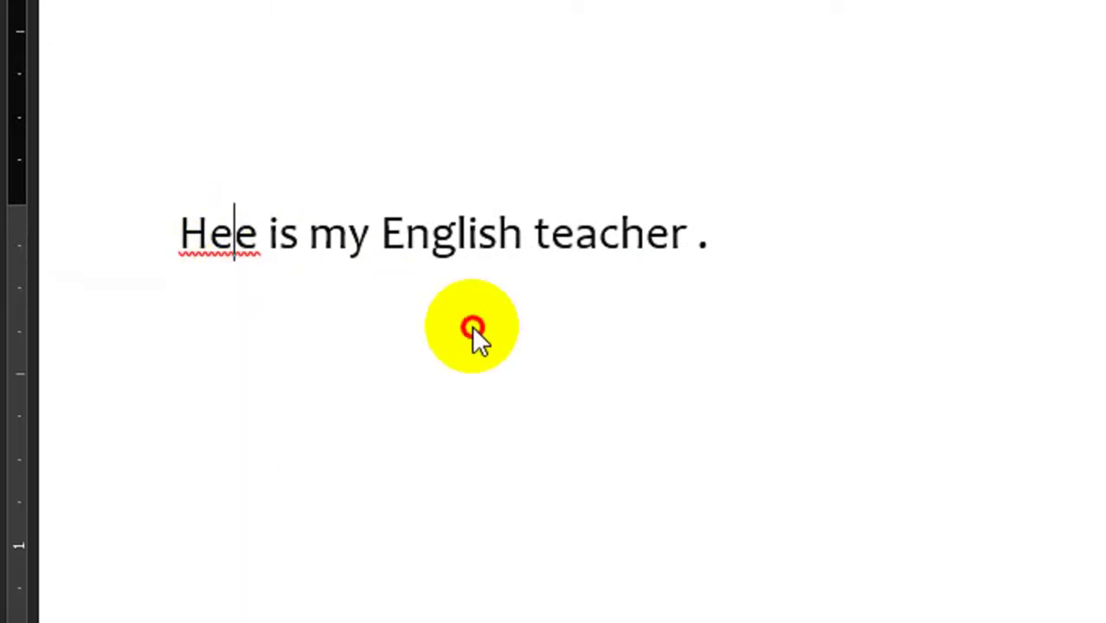
double_click(223, 235)
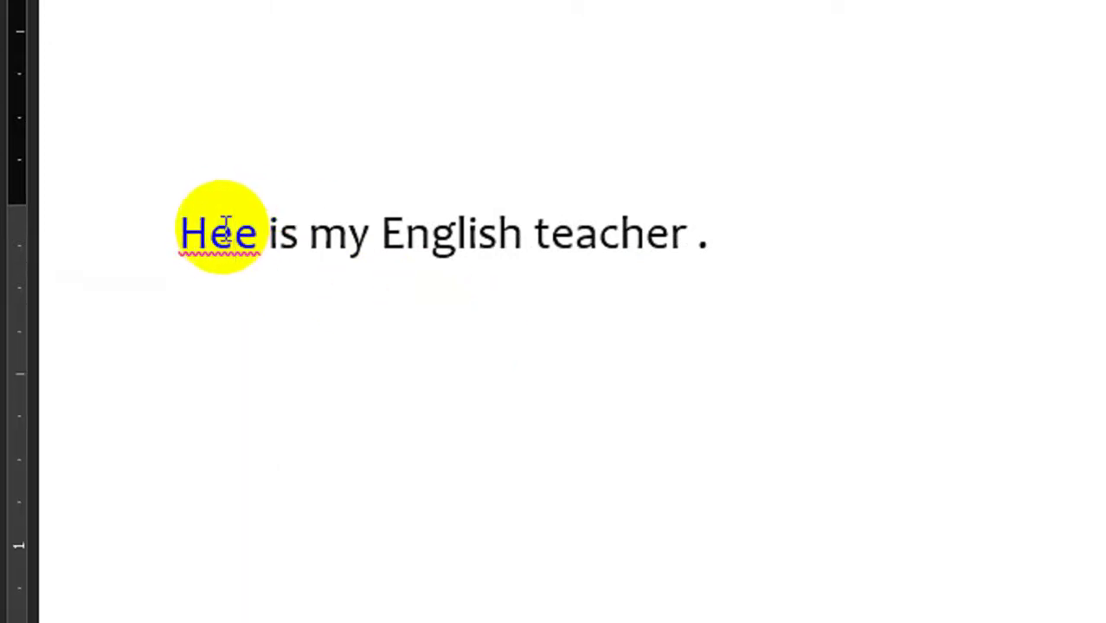
right_click(223, 236)
click(223, 235)
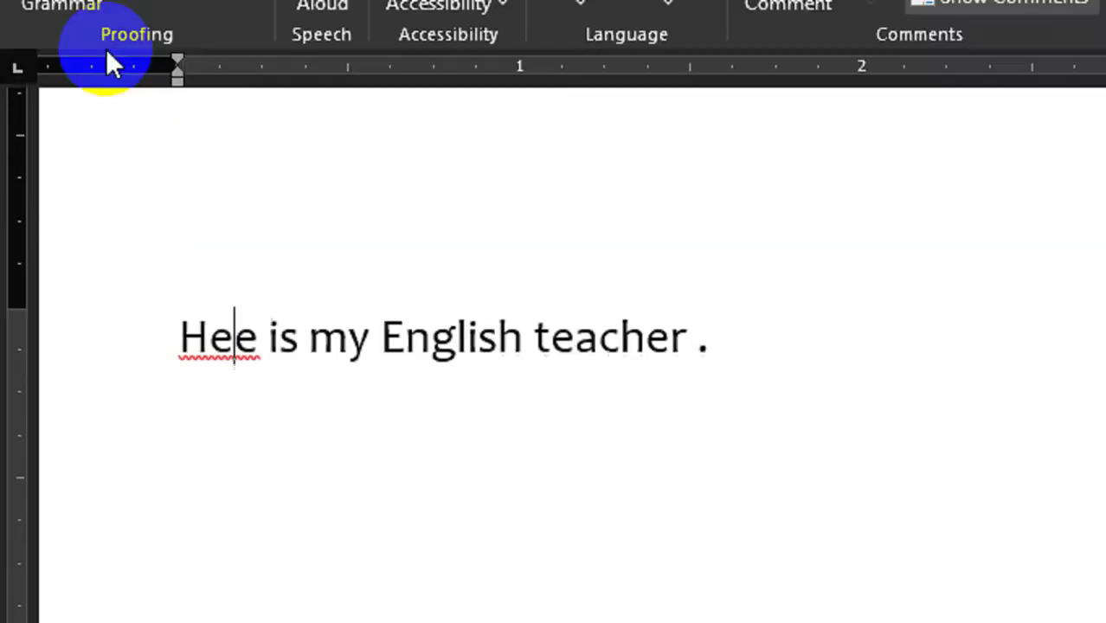
- Run Spelling & Grammar, replacing 'Hee' with 'He' and removing the space before the period
click(55, 93)
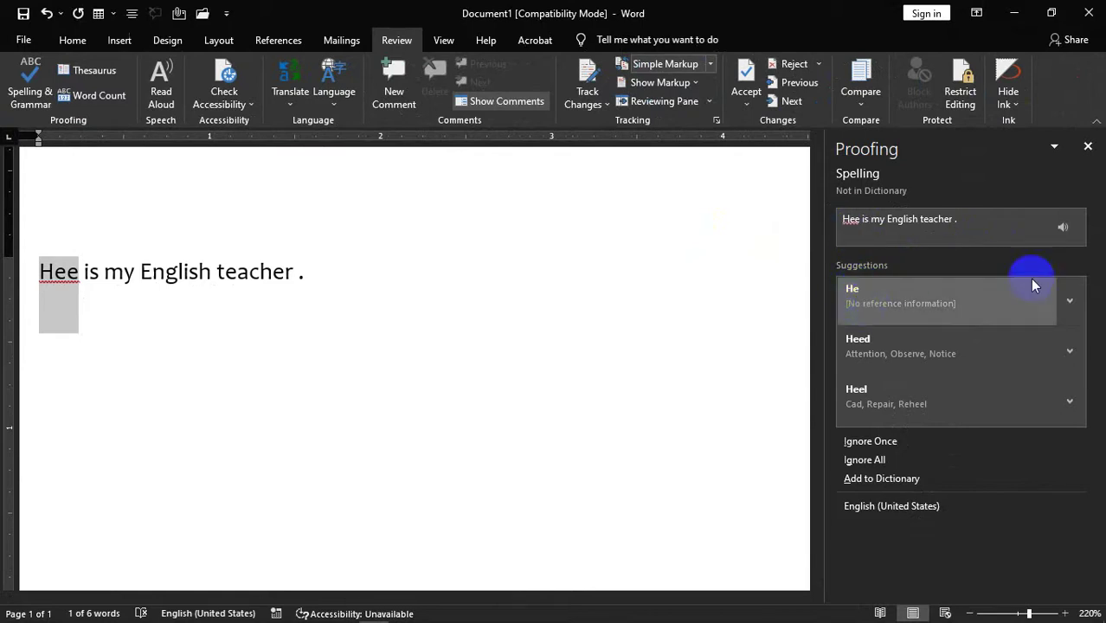
click(1063, 228)
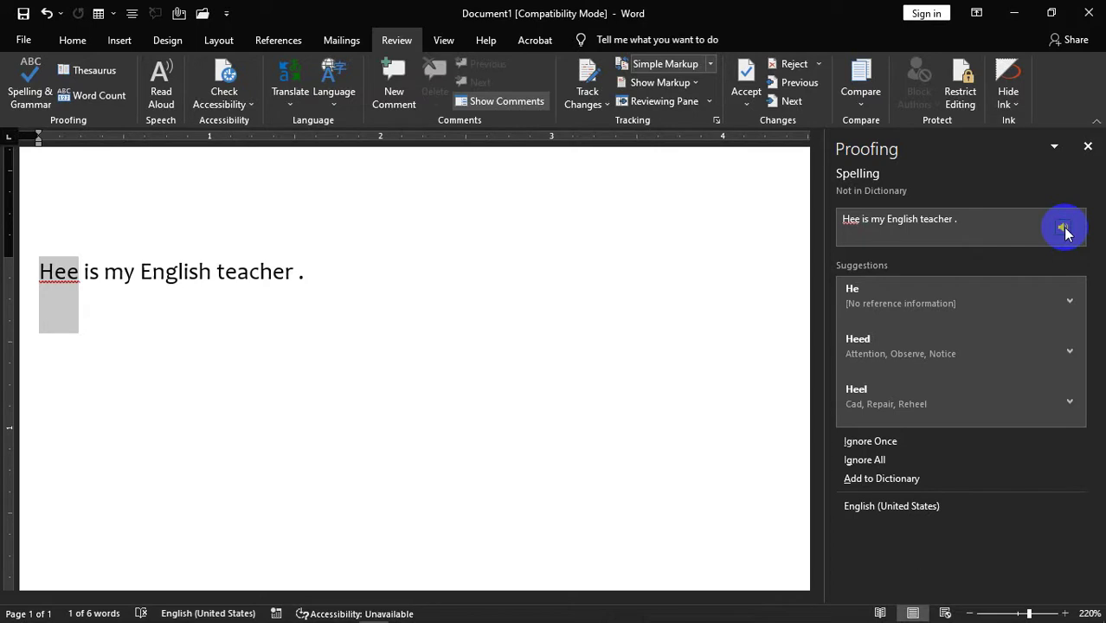
click(862, 294)
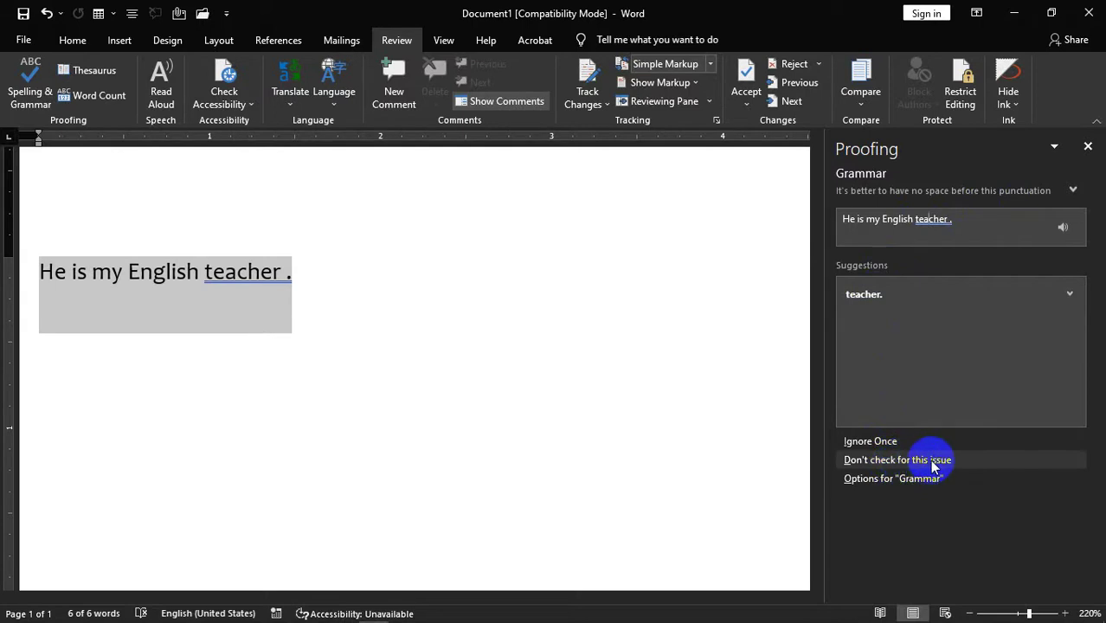
click(876, 295)
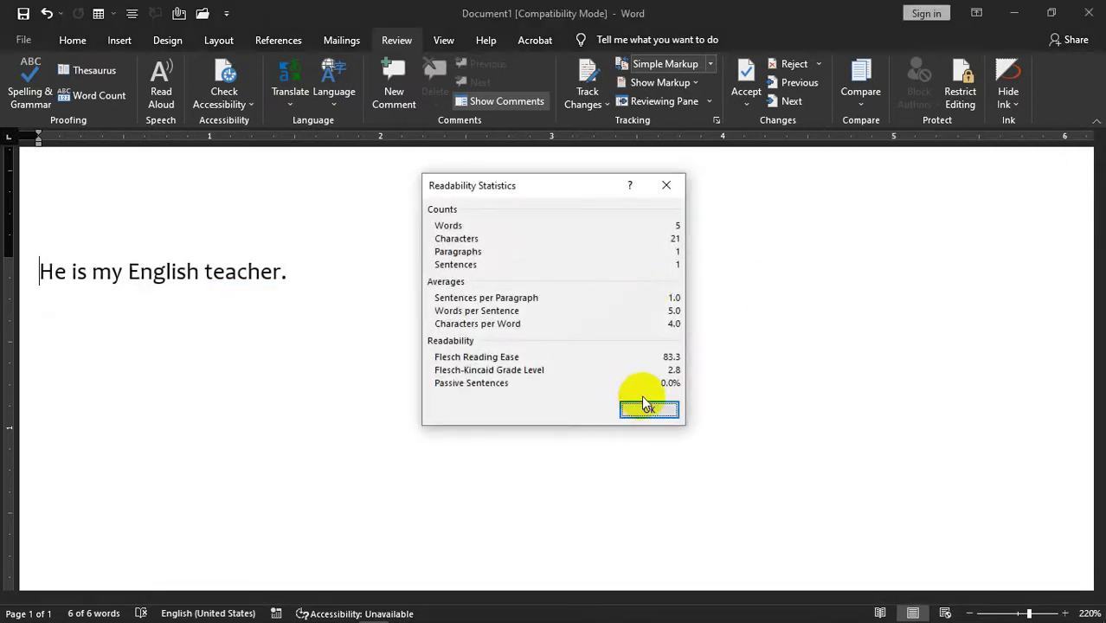
click(653, 407)
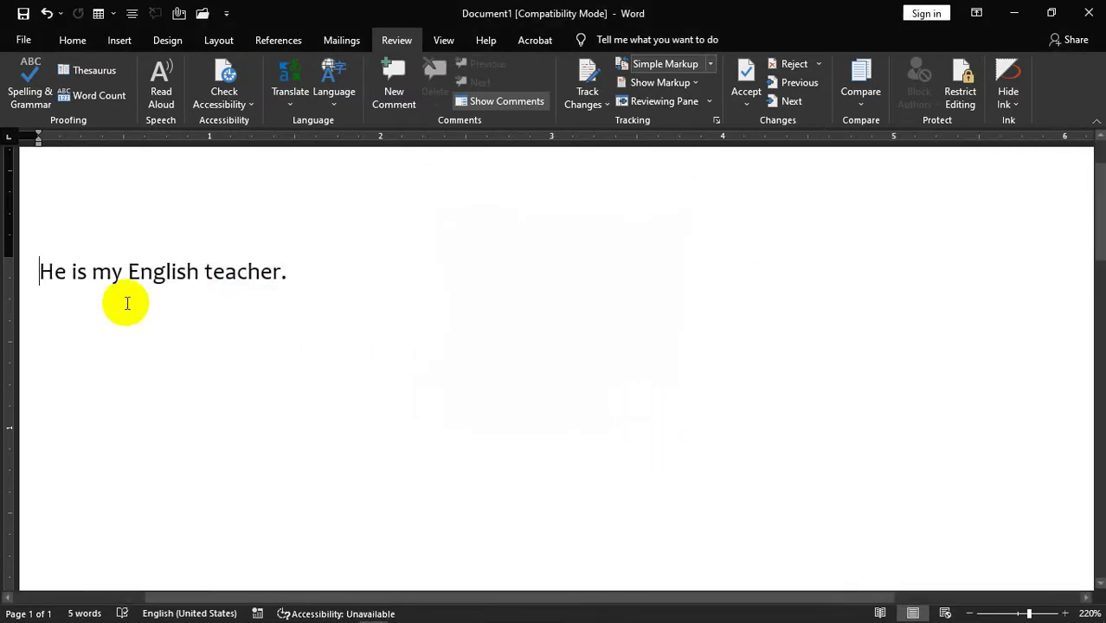
click(320, 276)
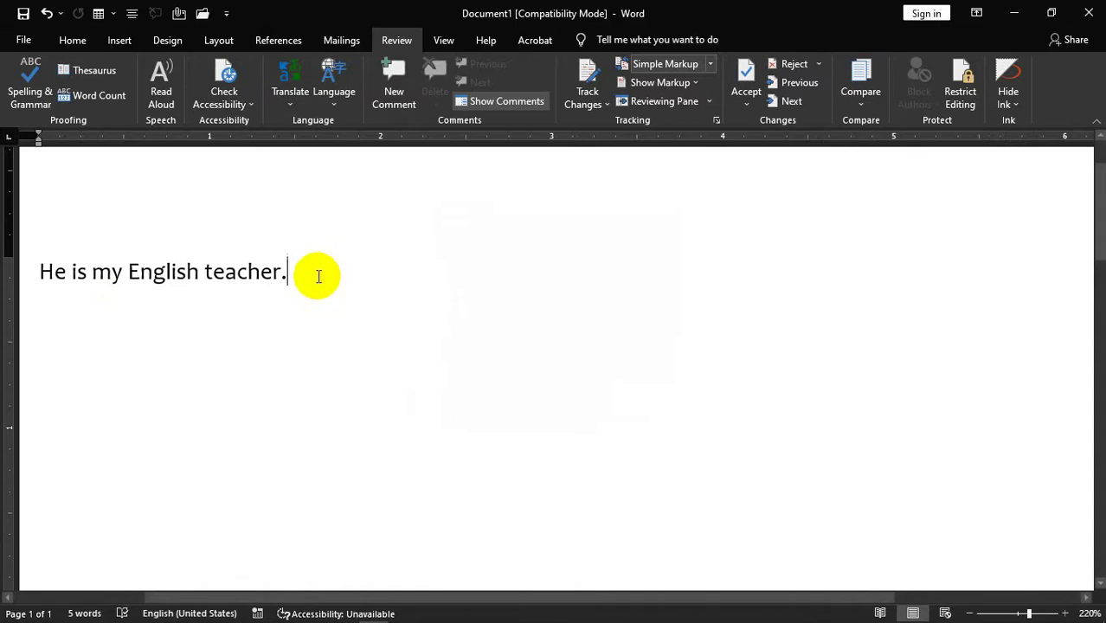
drag(319, 274, 197, 278)
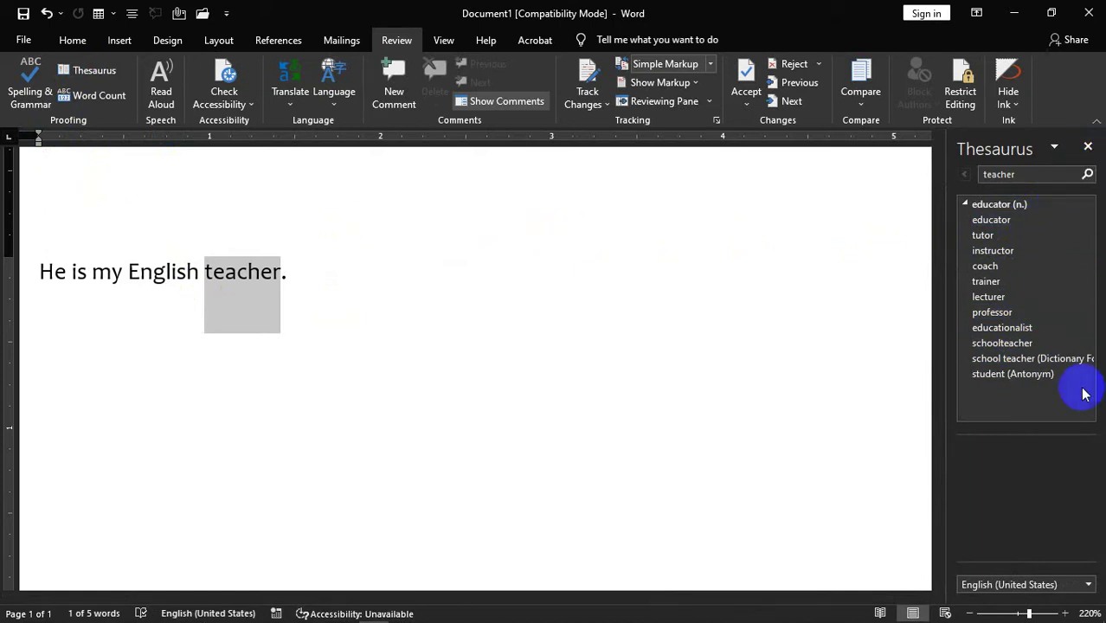
click(1088, 585)
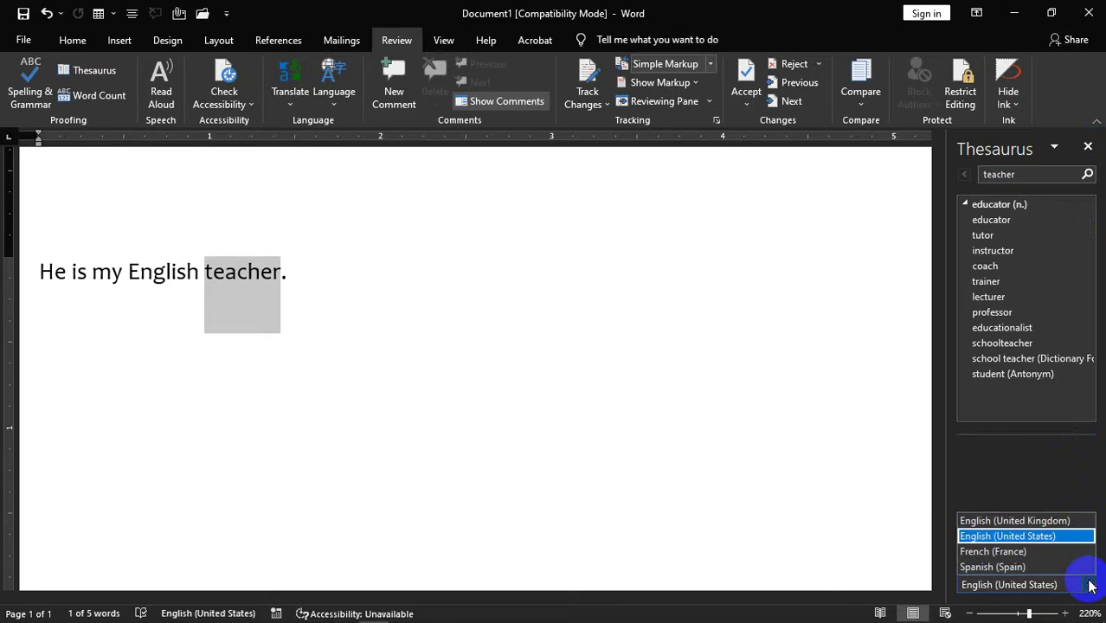
click(1088, 585)
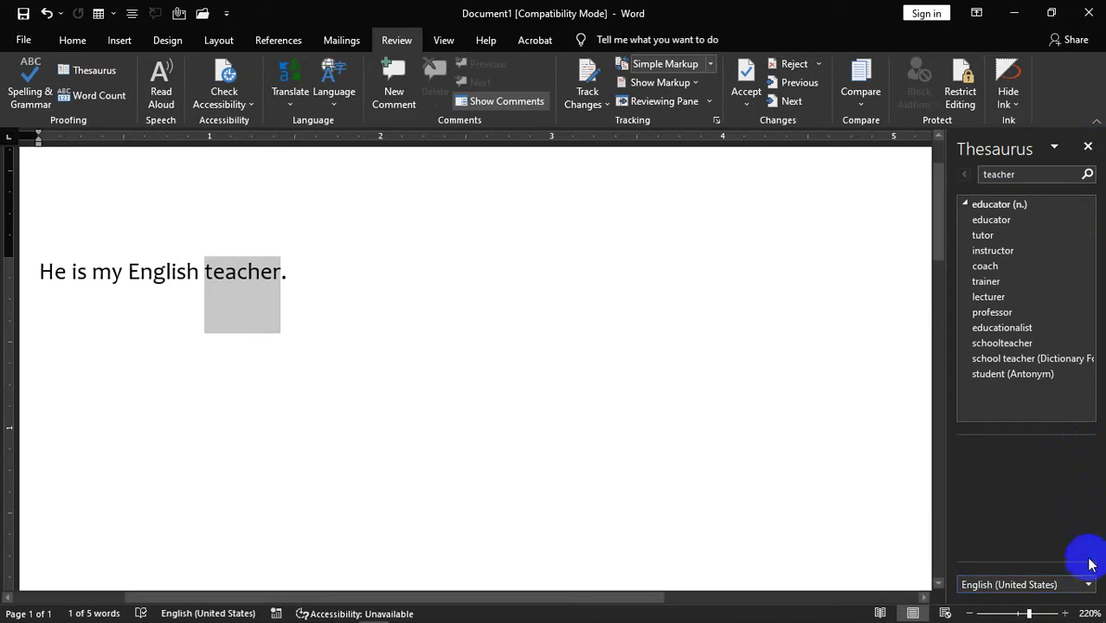
click(1087, 148)
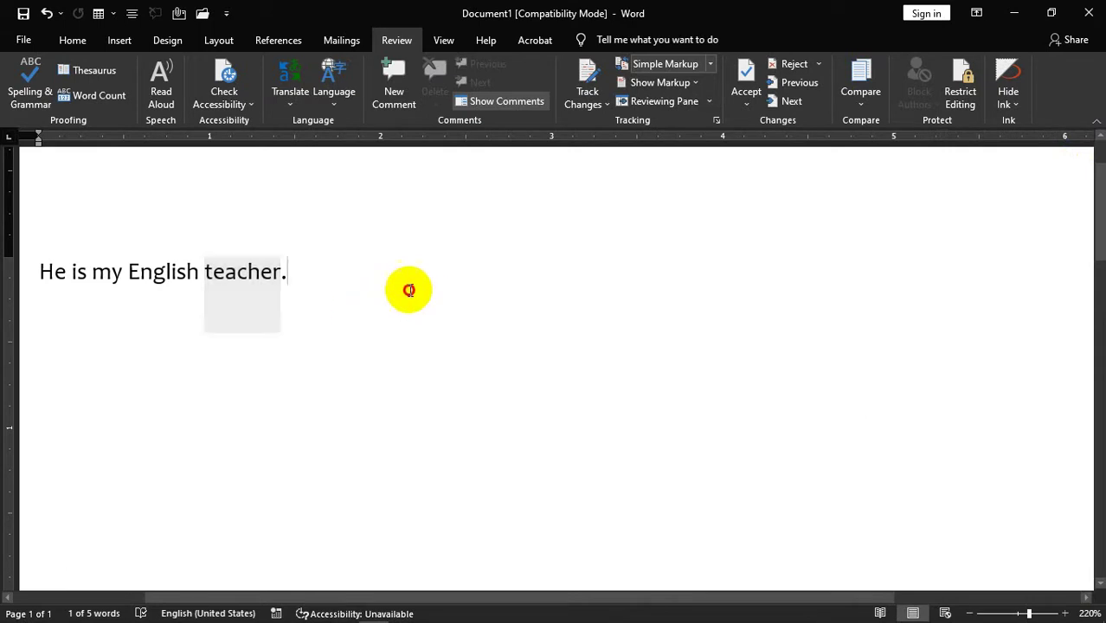
click(4, 259)
- Replace the sentence with sample paragraphs generated by =rand(90)
key(Delete)
text(=)
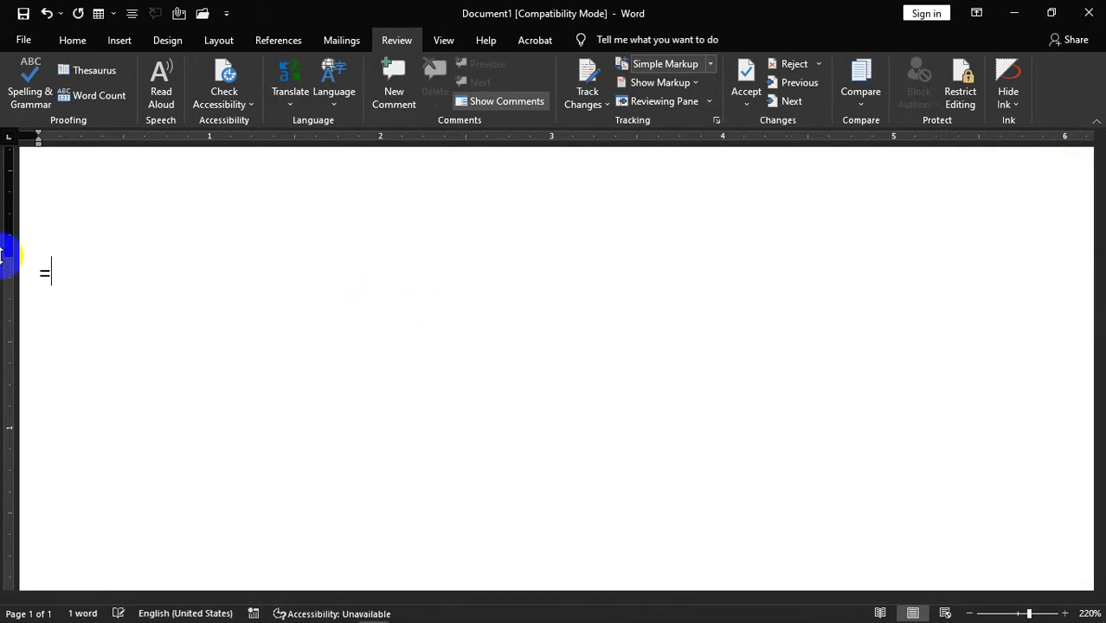
text(rand(90)
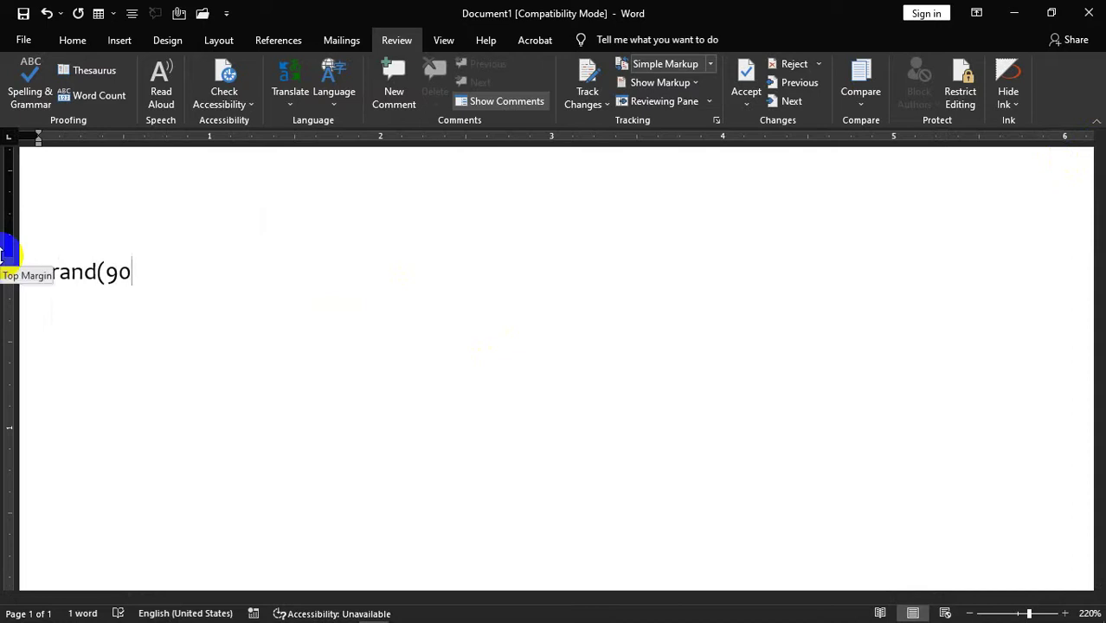
text())
key(Return)
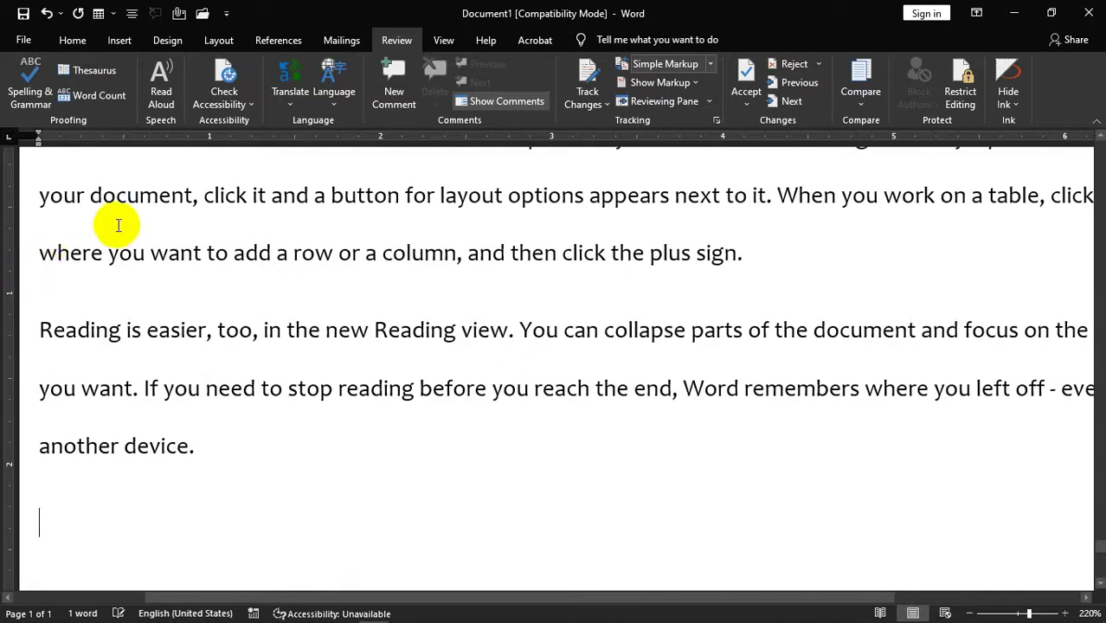
- Select all the text of the 12-page, 4302-word document
scroll(148, 222, up, 2)
scroll(152, 221, down, 4)
scroll(154, 219, down, 3)
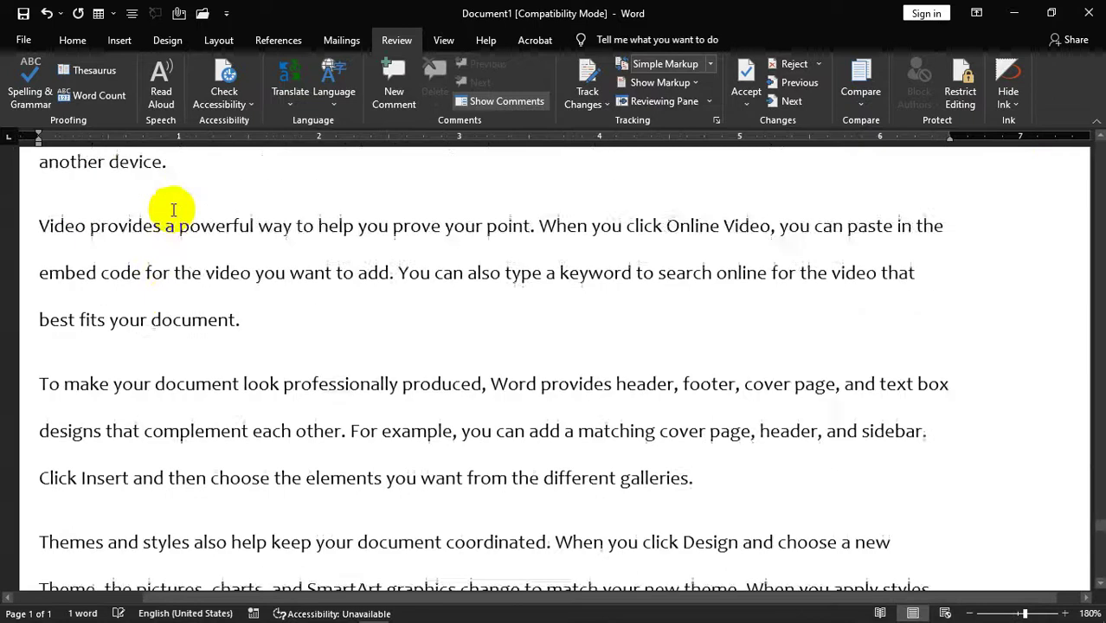
scroll(169, 216, up, 3)
scroll(168, 223, down, 4)
scroll(201, 199, down, 10)
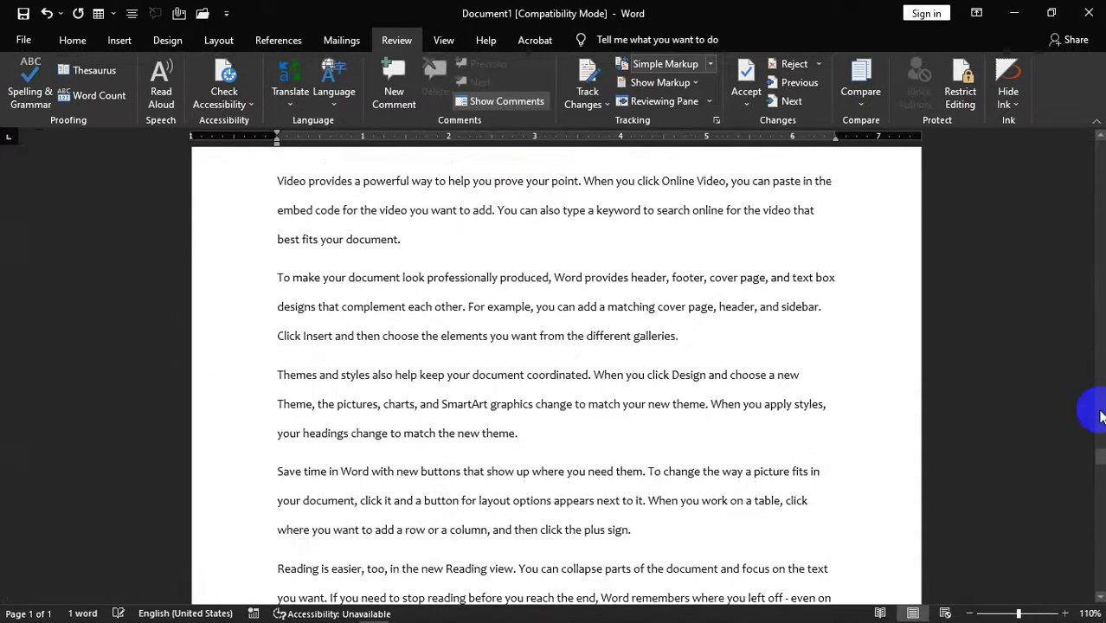
mouse_move(1099, 456)
mouse_down()
mouse_move(1099, 472)
mouse_move(1099, 451)
mouse_up()
scroll(863, 246, up, 8)
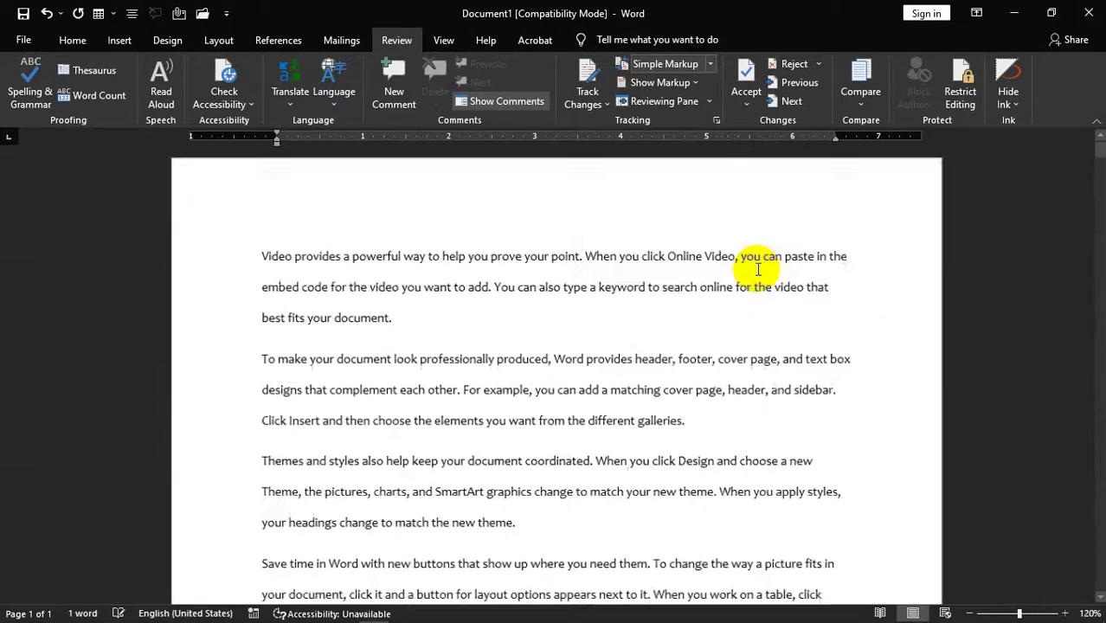
scroll(783, 250, up, 2)
scroll(783, 250, down, 4)
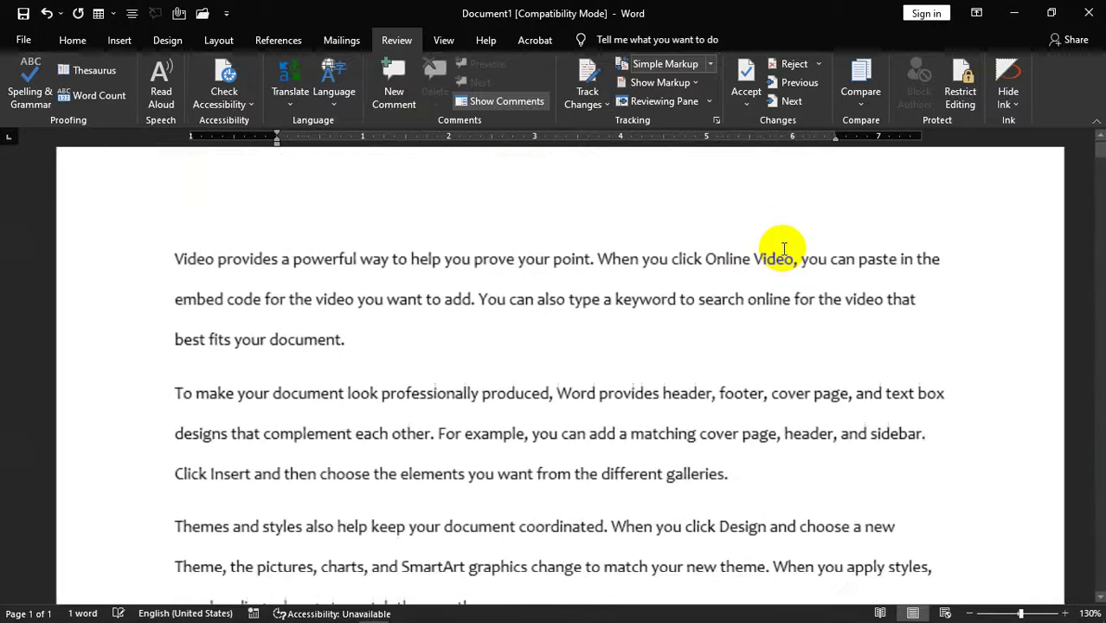
scroll(783, 252, up, 5)
scroll(779, 253, down, 6)
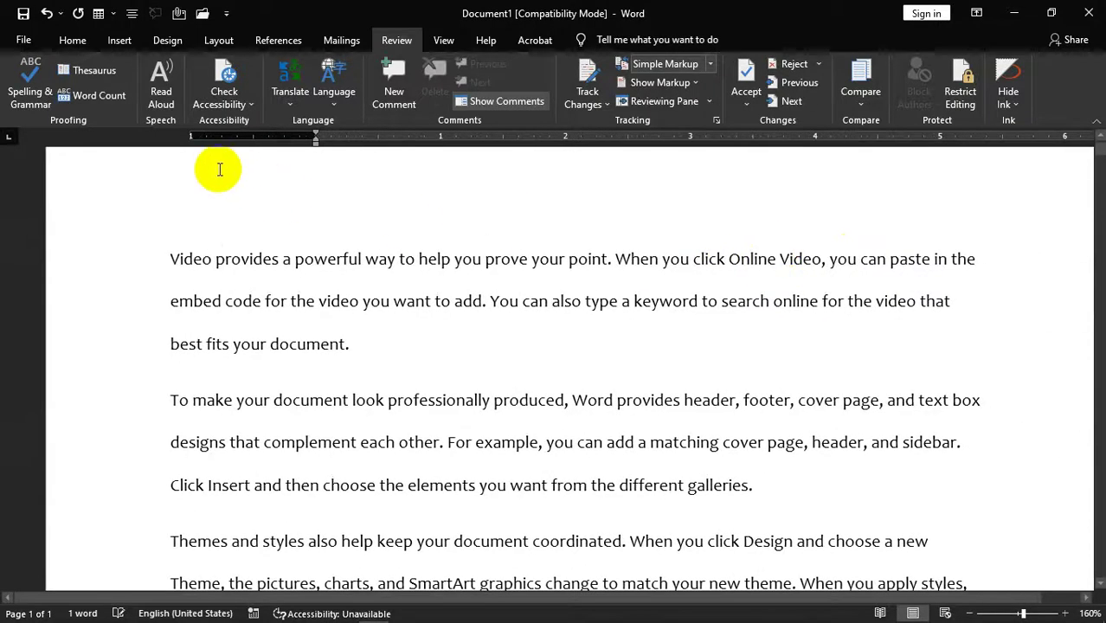
key(ctrl+a)
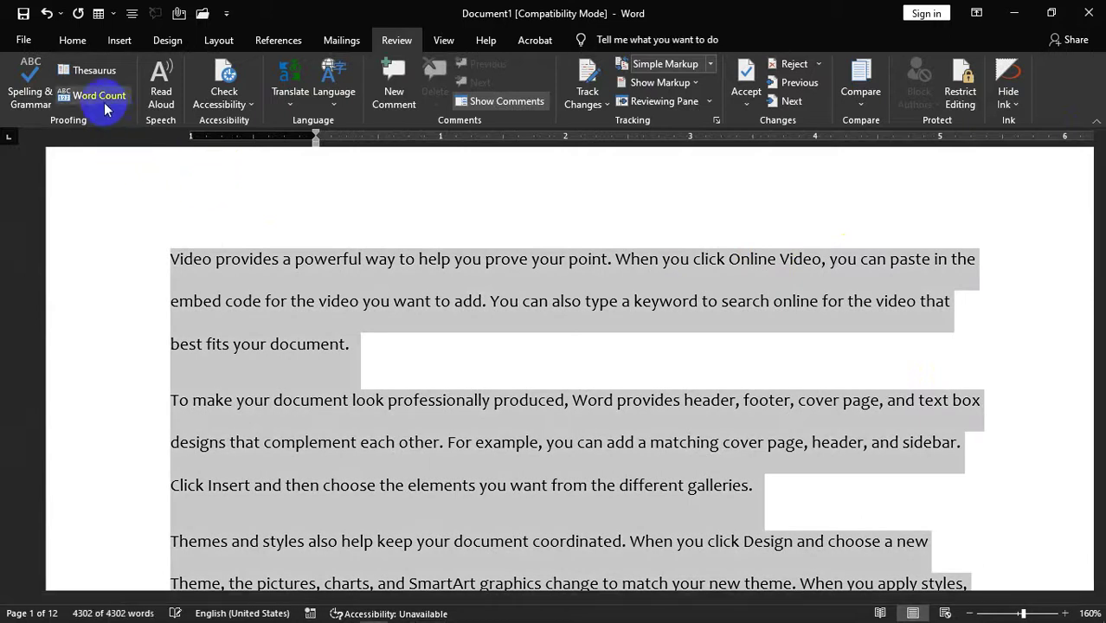
click(101, 96)
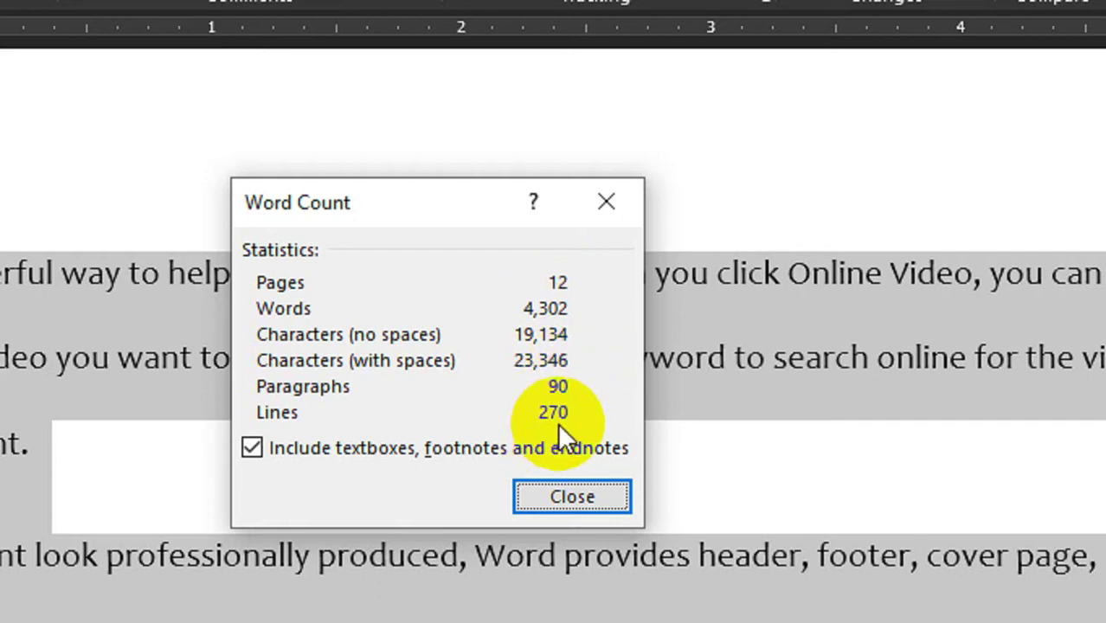
click(585, 493)
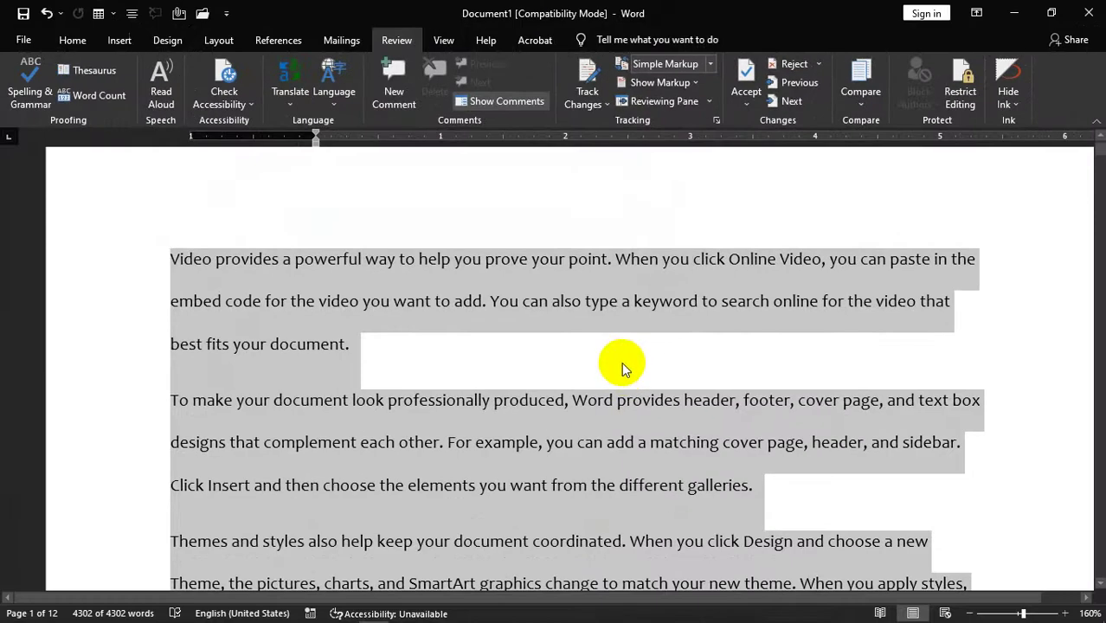
- Start Read Aloud, pause and jump back through paragraphs, and delete 'need' from the first line
click(164, 91)
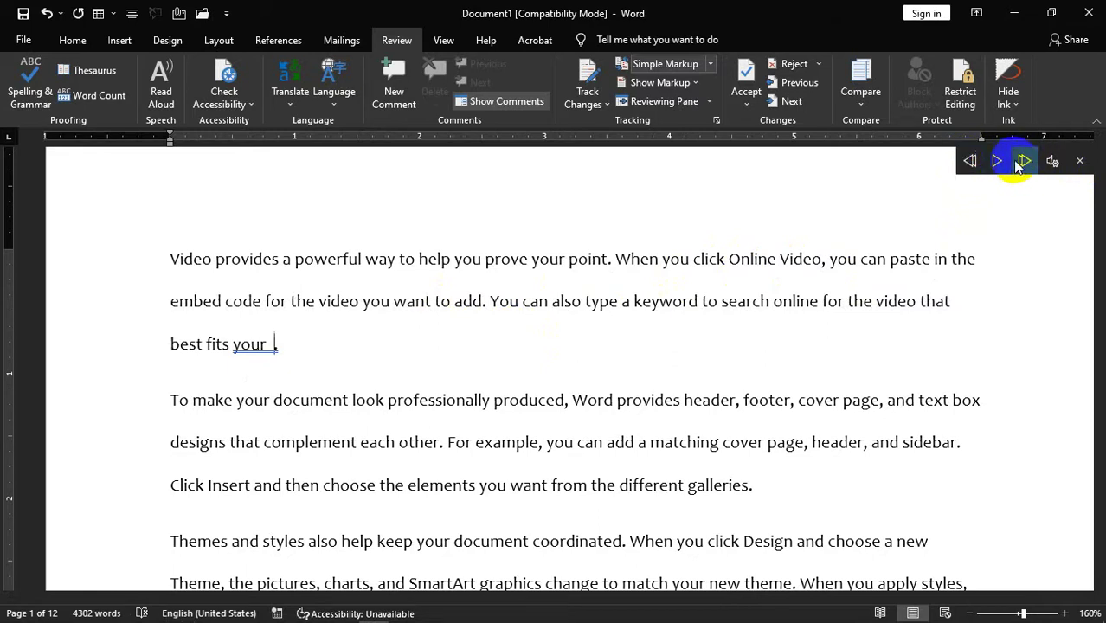
click(1002, 164)
click(995, 164)
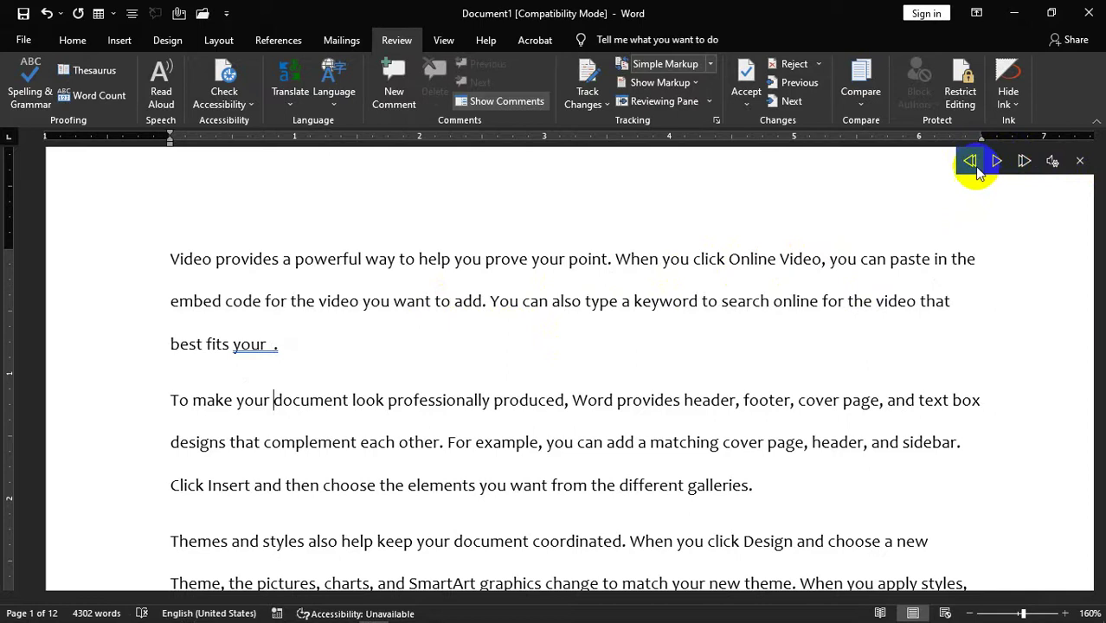
click(997, 165)
click(975, 162)
click(970, 161)
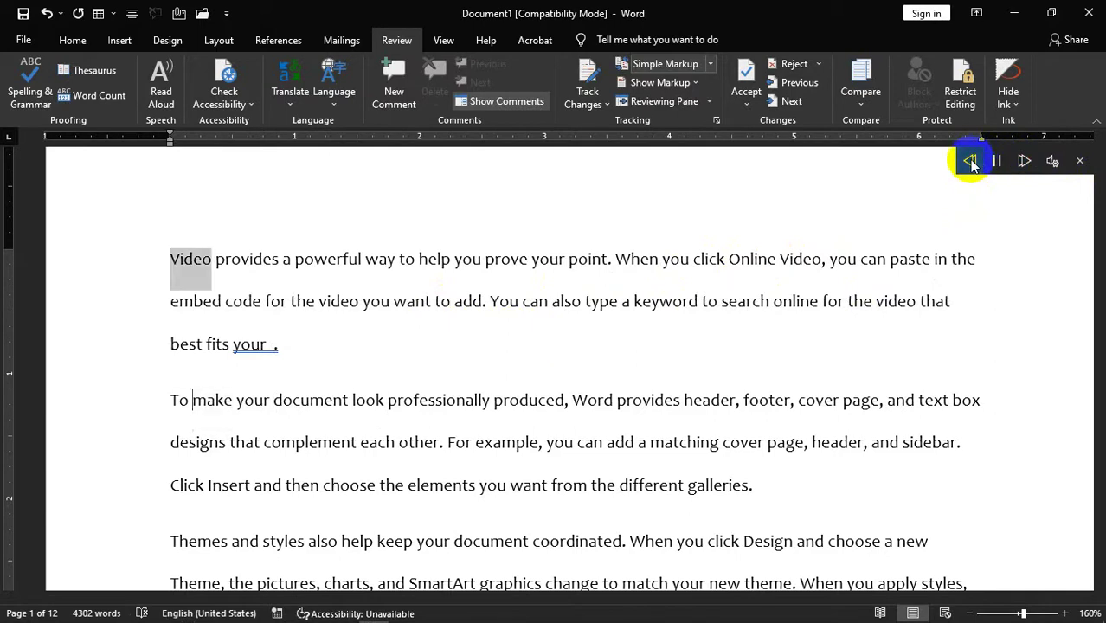
click(970, 162)
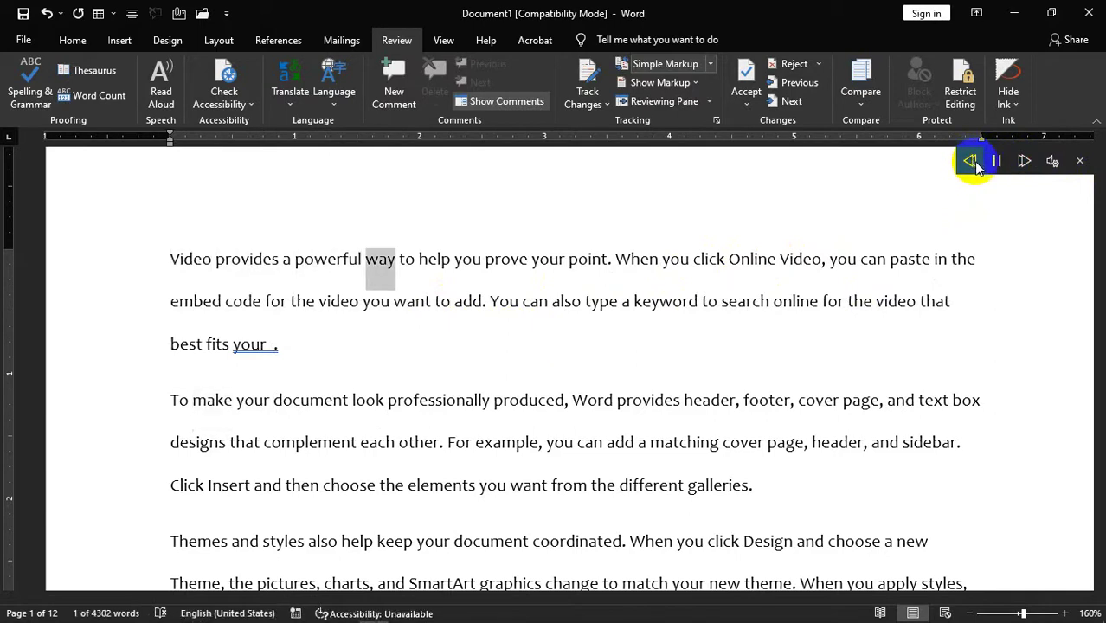
click(1023, 162)
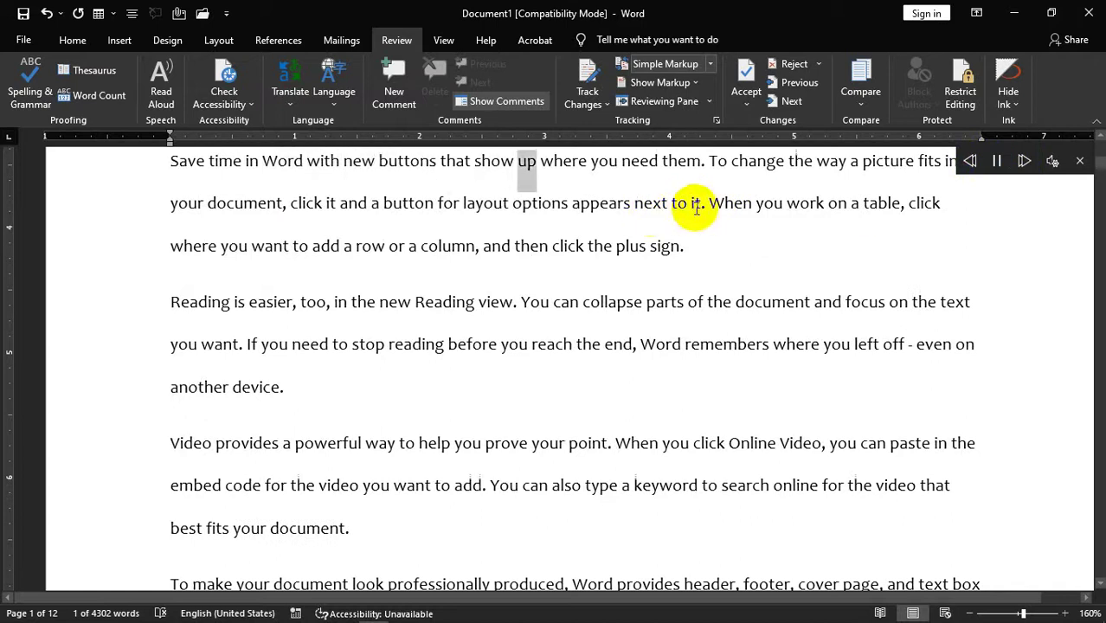
key(Delete)
- Change the read-aloud voice from Microsoft David to Zira, then to Microsoft Mark
click(1054, 162)
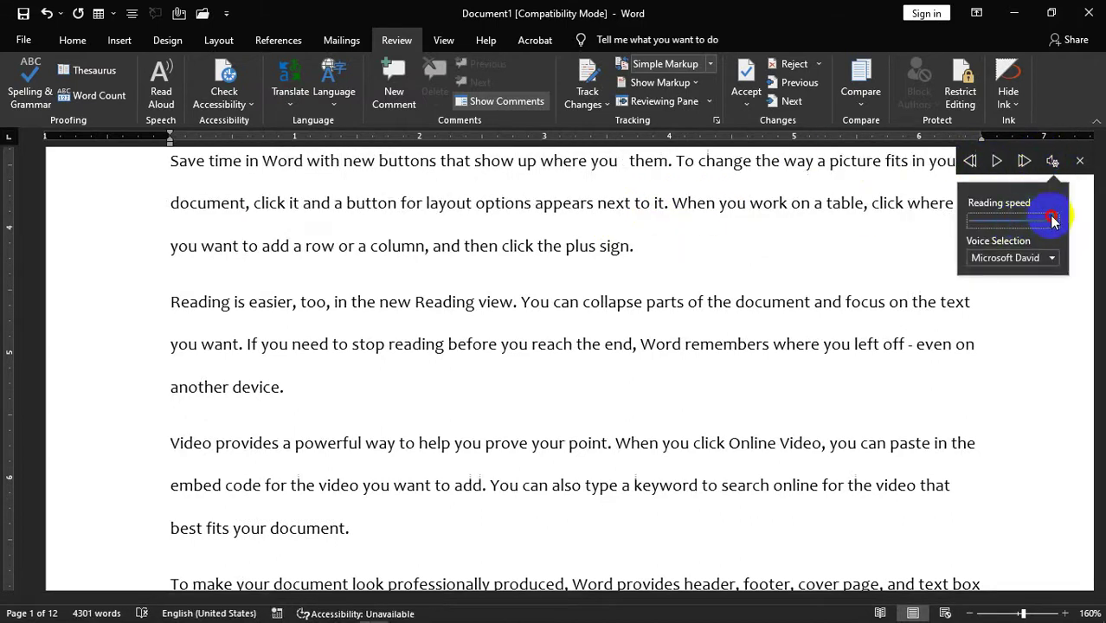
click(996, 161)
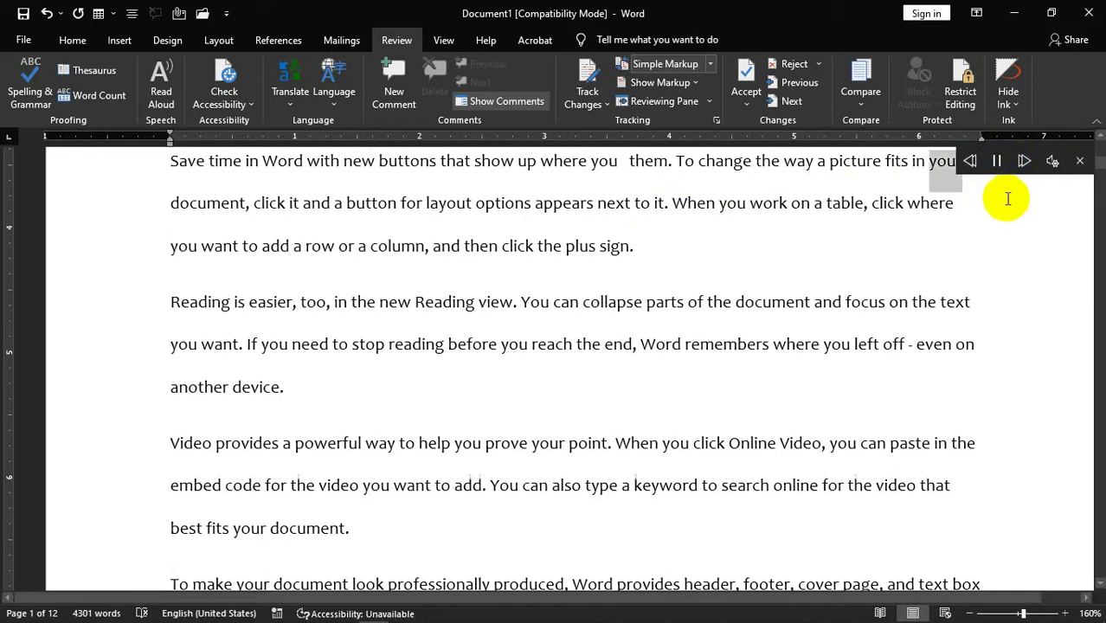
click(1052, 161)
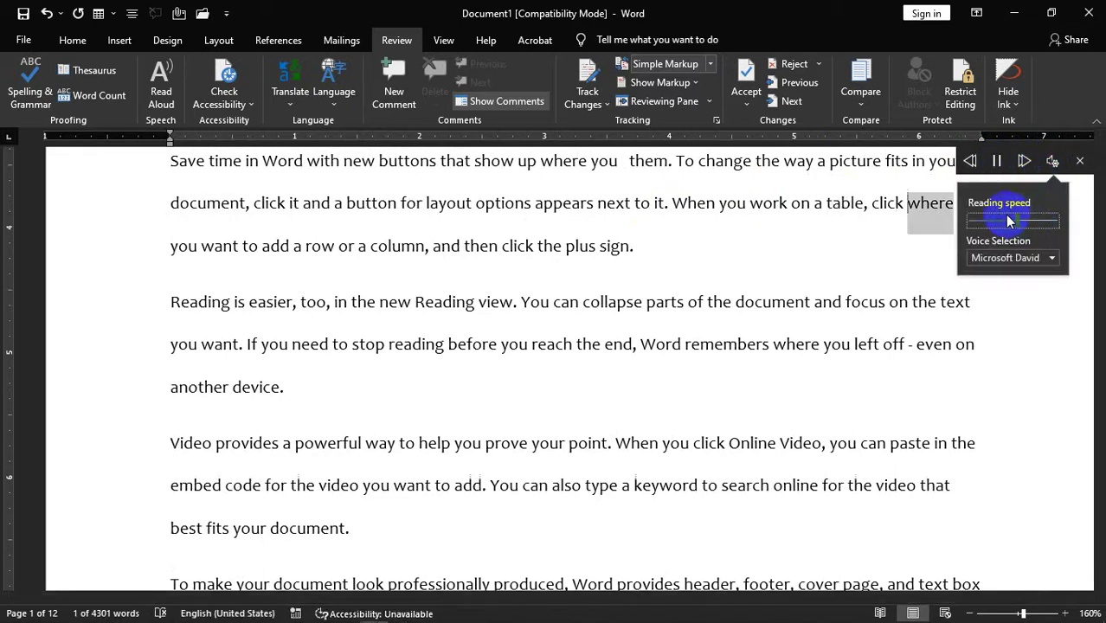
click(1025, 258)
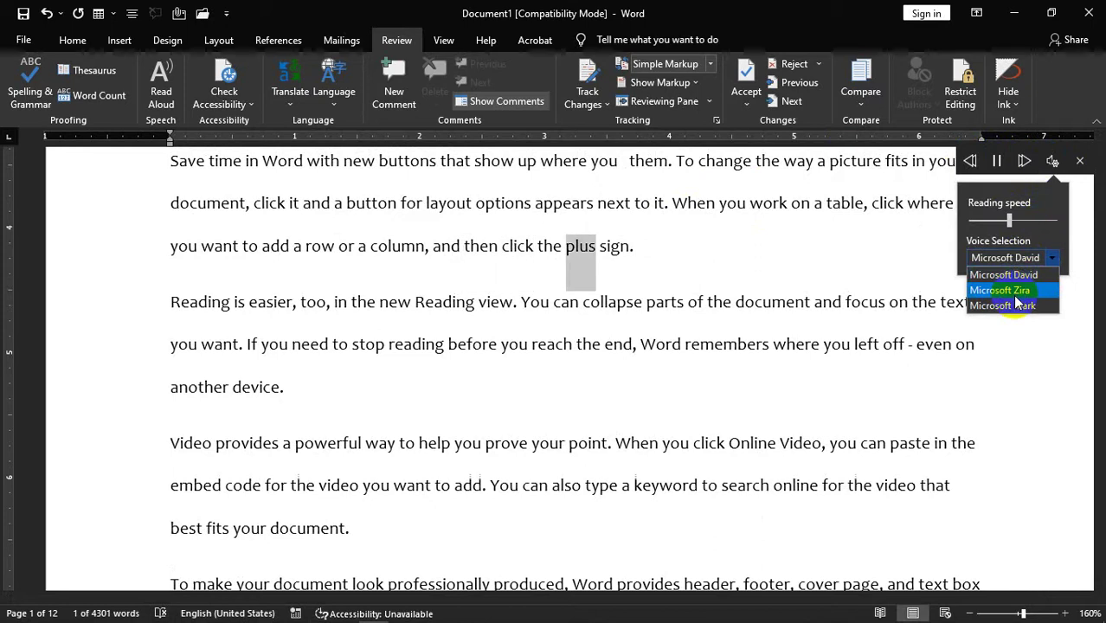
click(1025, 275)
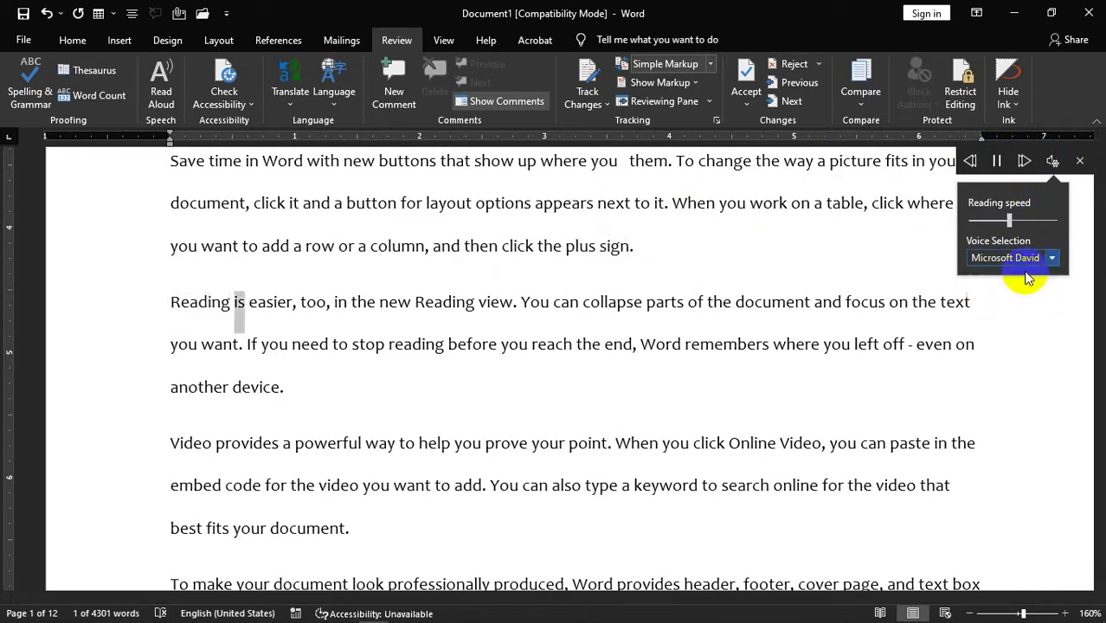
click(1041, 257)
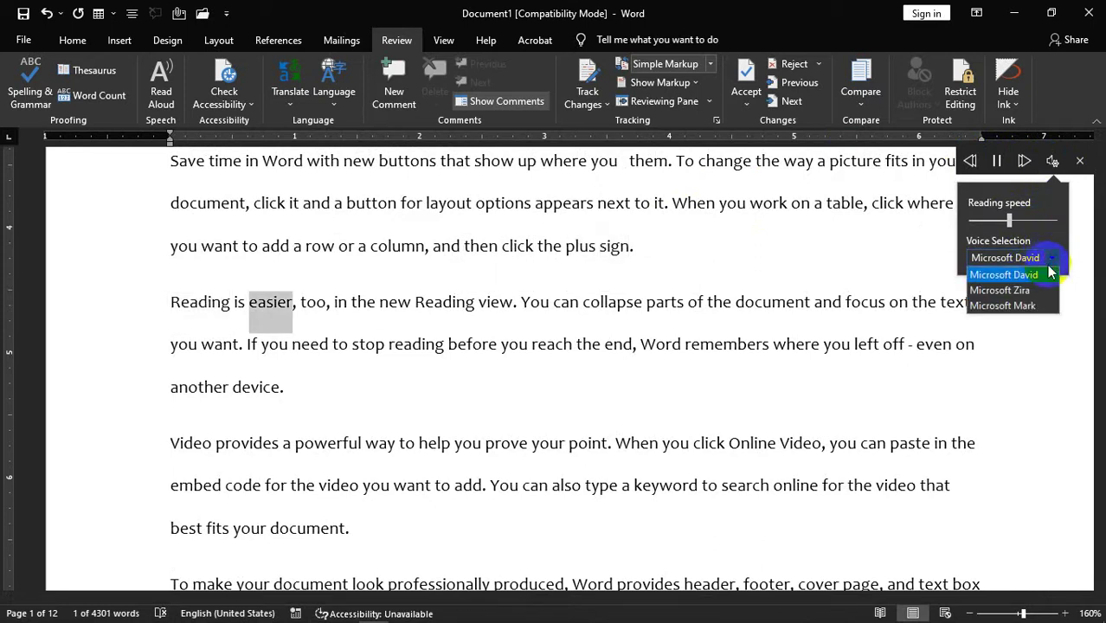
click(1008, 291)
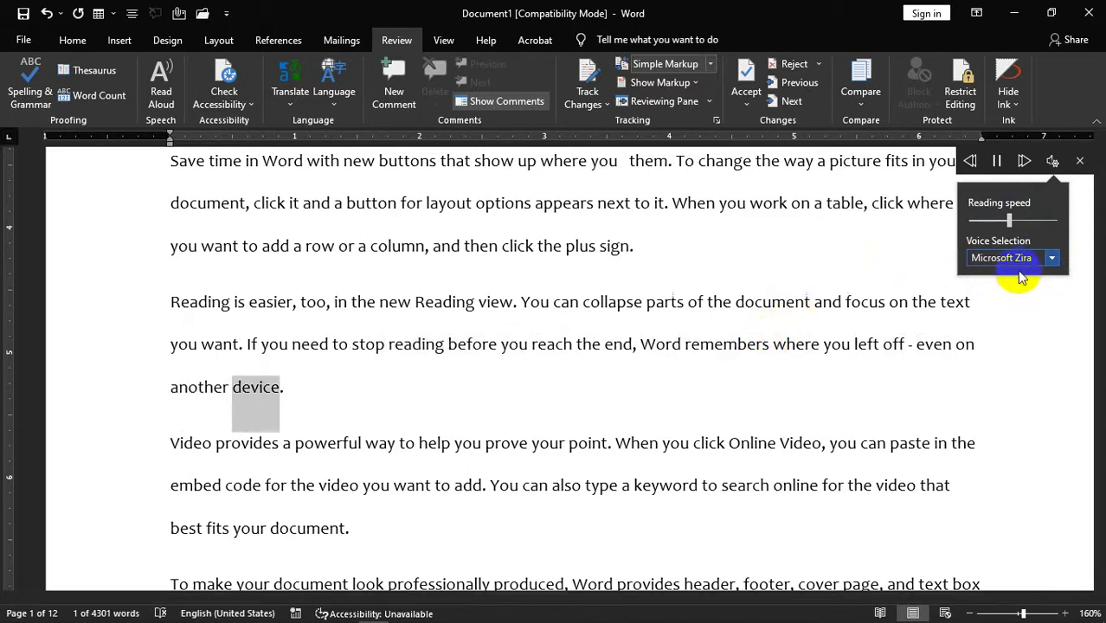
click(1052, 257)
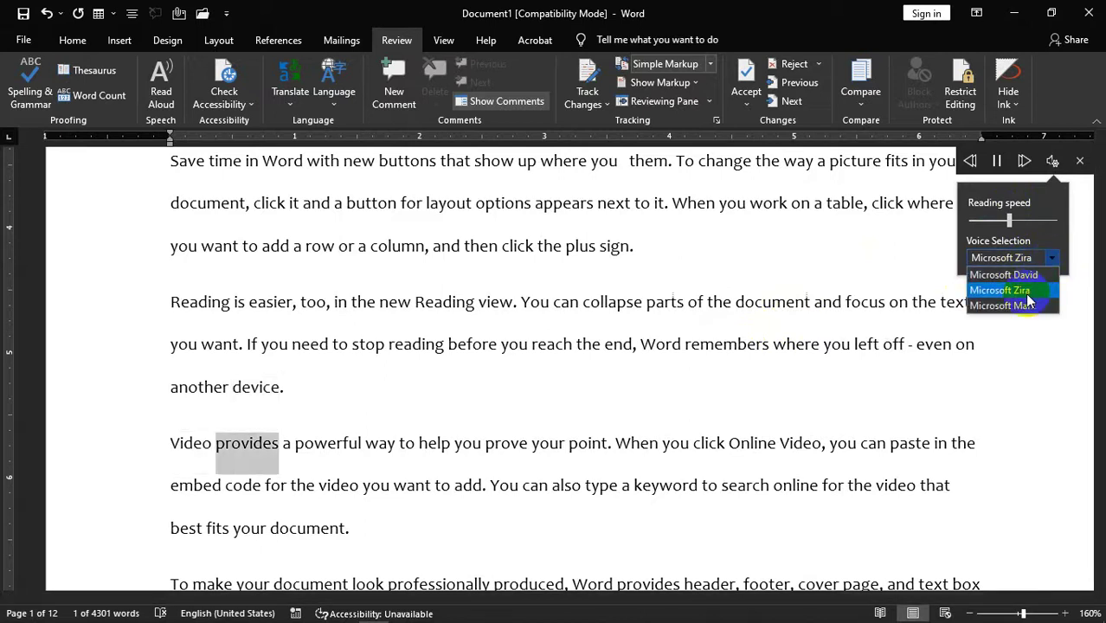
click(1013, 308)
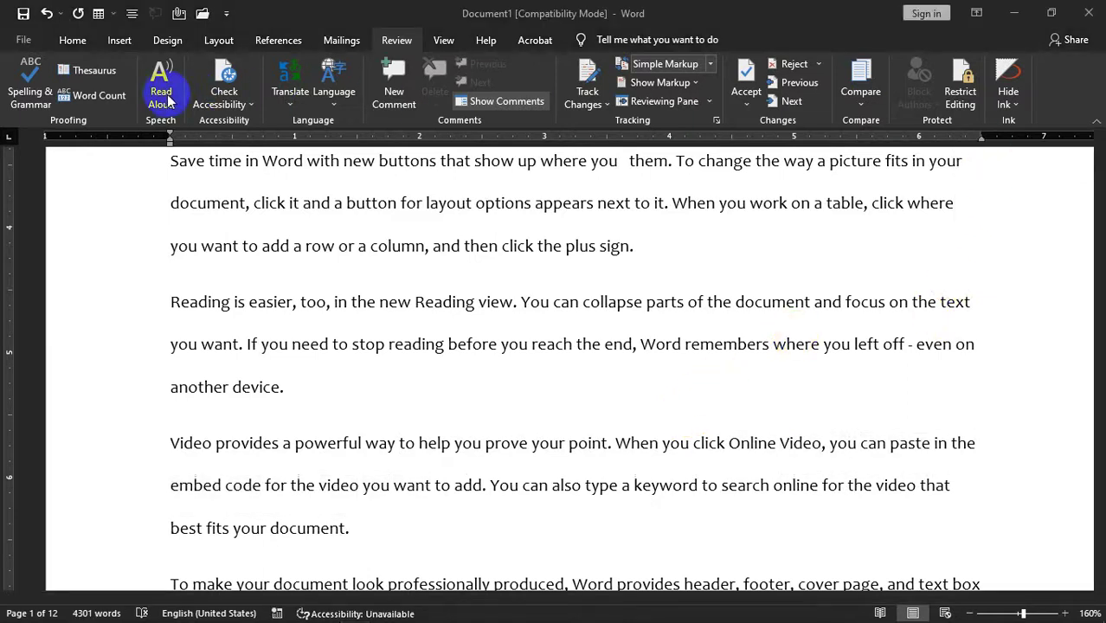
- Restart reading aloud in the Microsoft Mark voice, then pause it
click(167, 98)
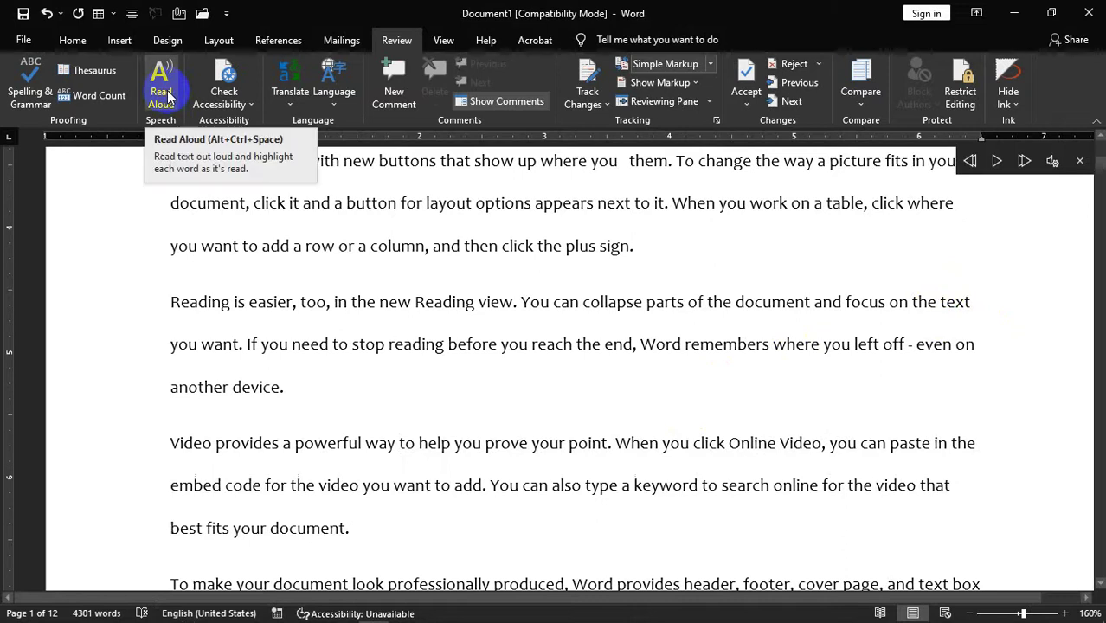
click(996, 164)
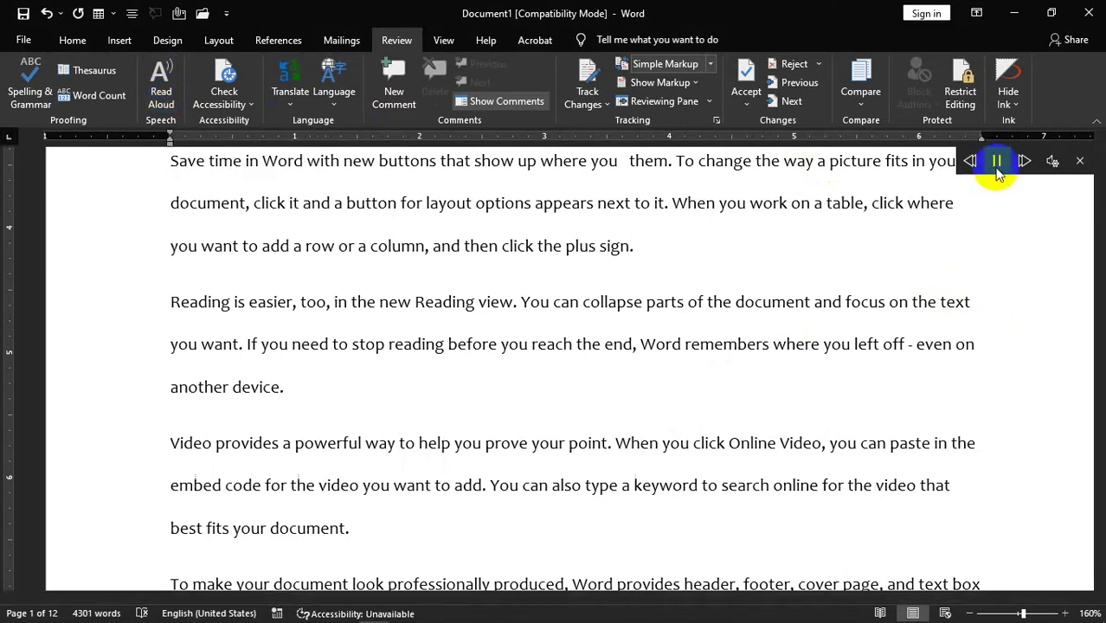
click(996, 164)
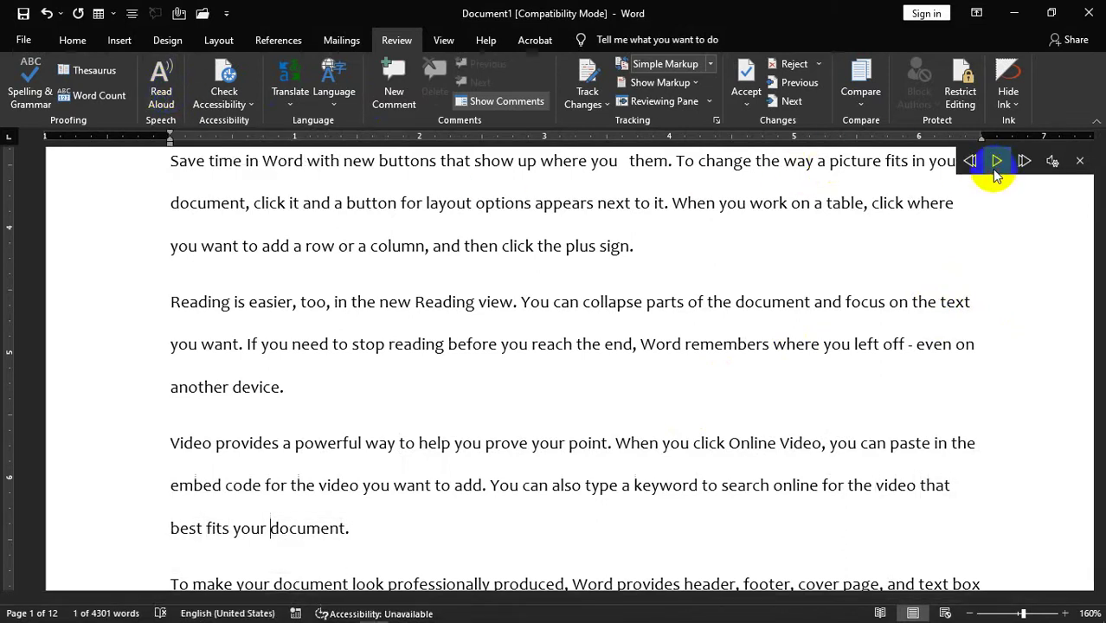
- Run Check Accessibility, upgrading the document to the modern file format, then close the results
click(238, 104)
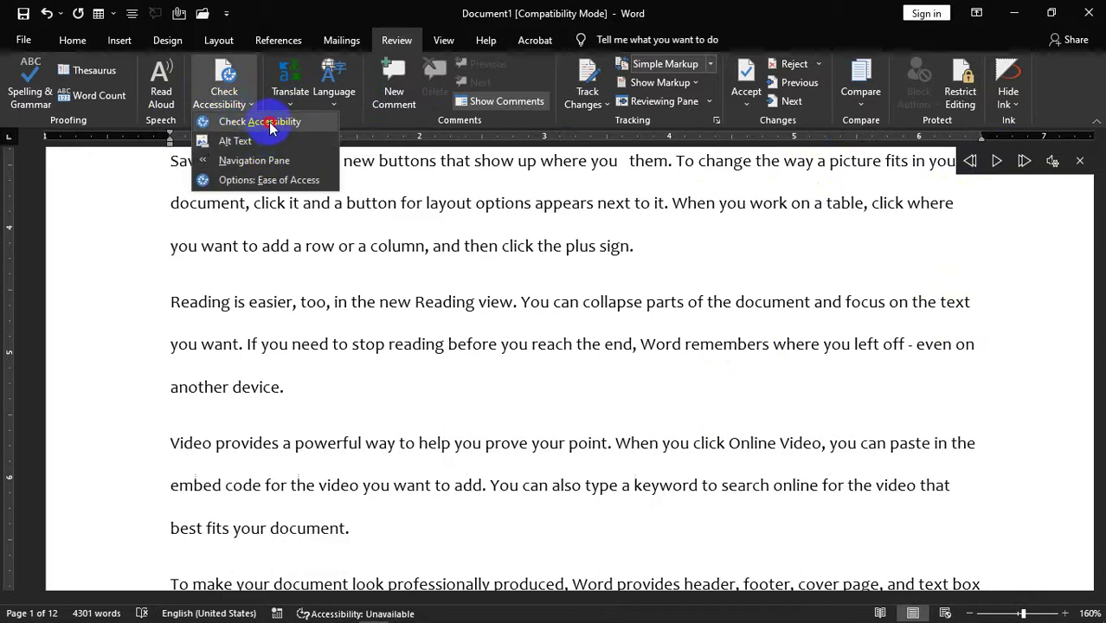
click(269, 123)
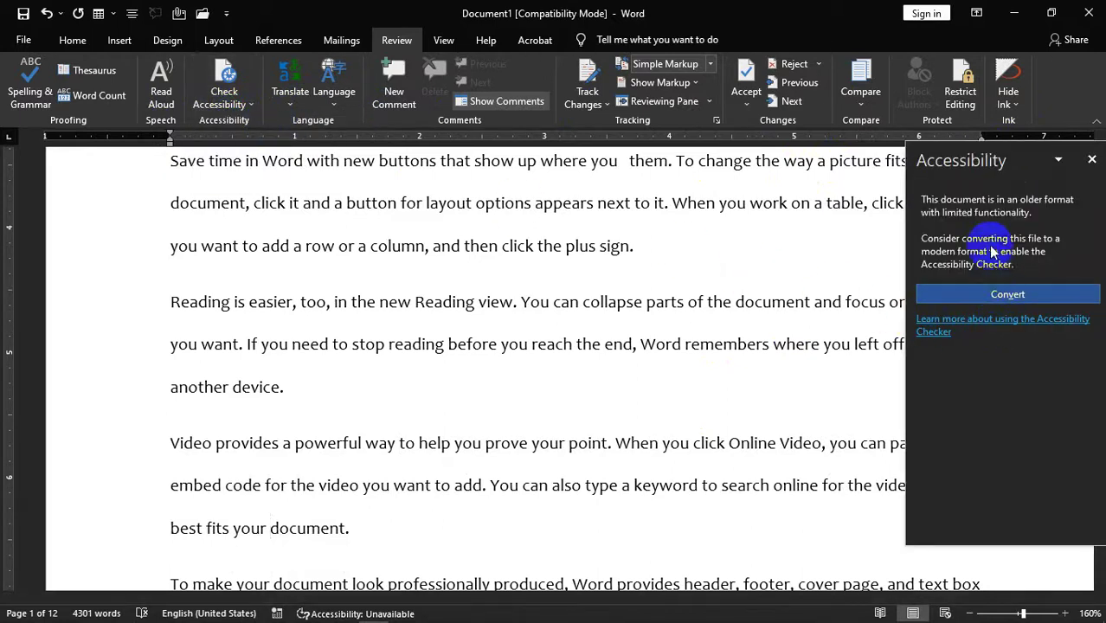
click(1020, 294)
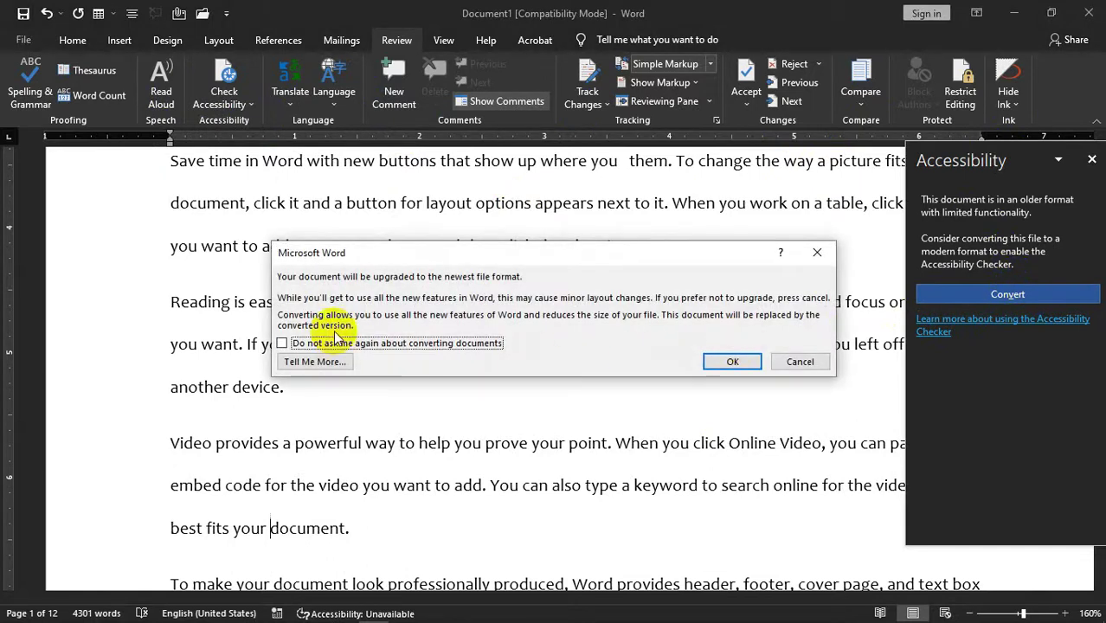
click(719, 362)
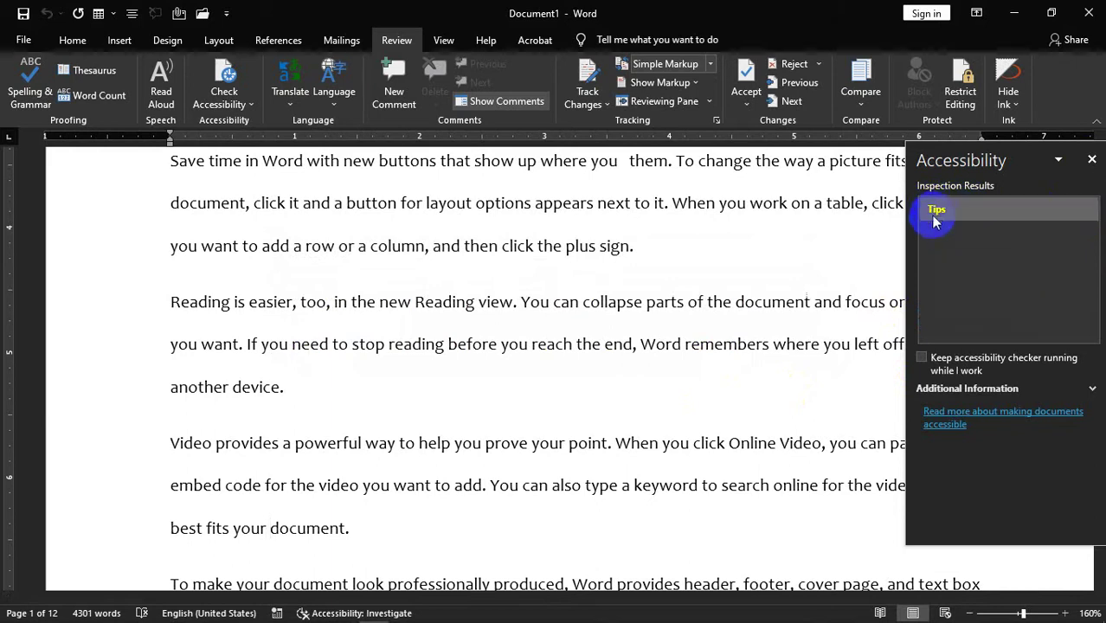
click(1091, 159)
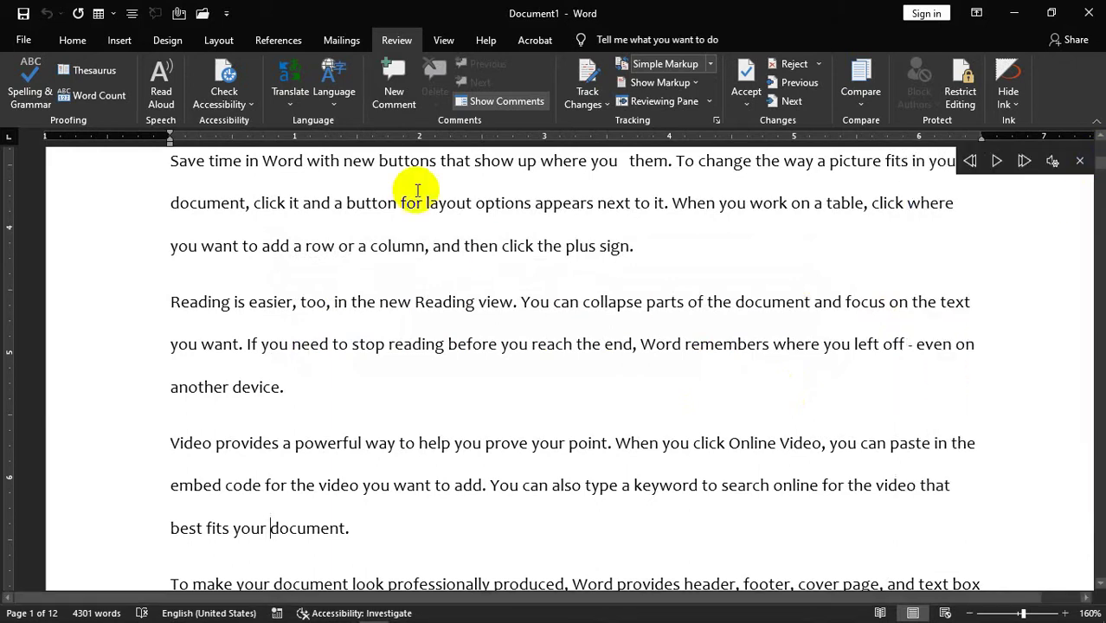
- Open the Alt Text pane, stop Read Aloud, and close Alt Text again
click(245, 104)
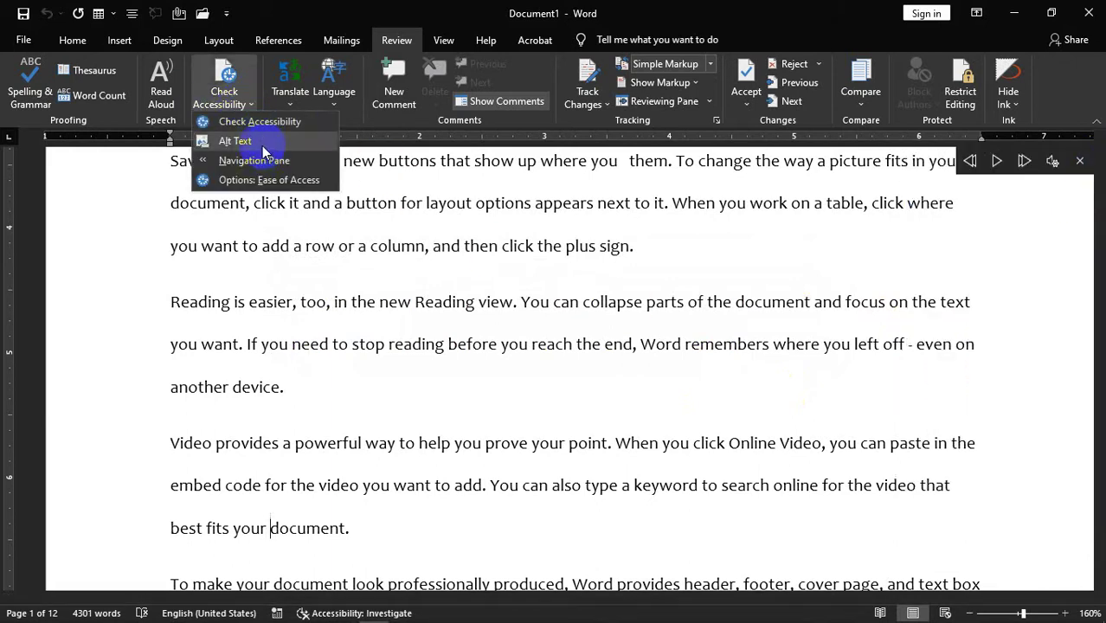
click(246, 141)
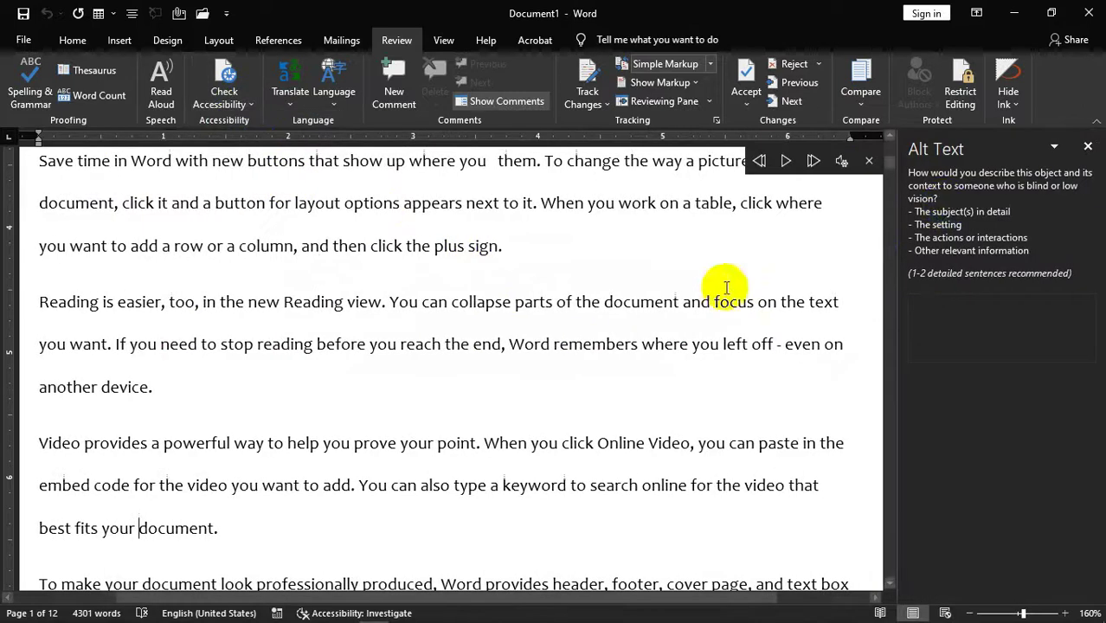
click(793, 162)
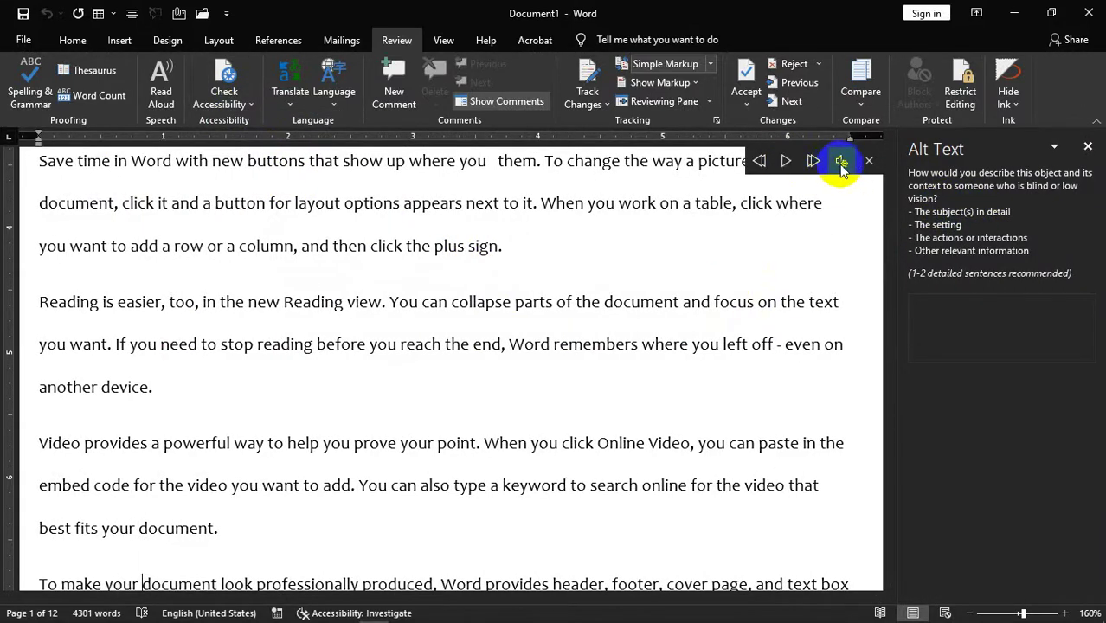
click(869, 161)
click(1101, 139)
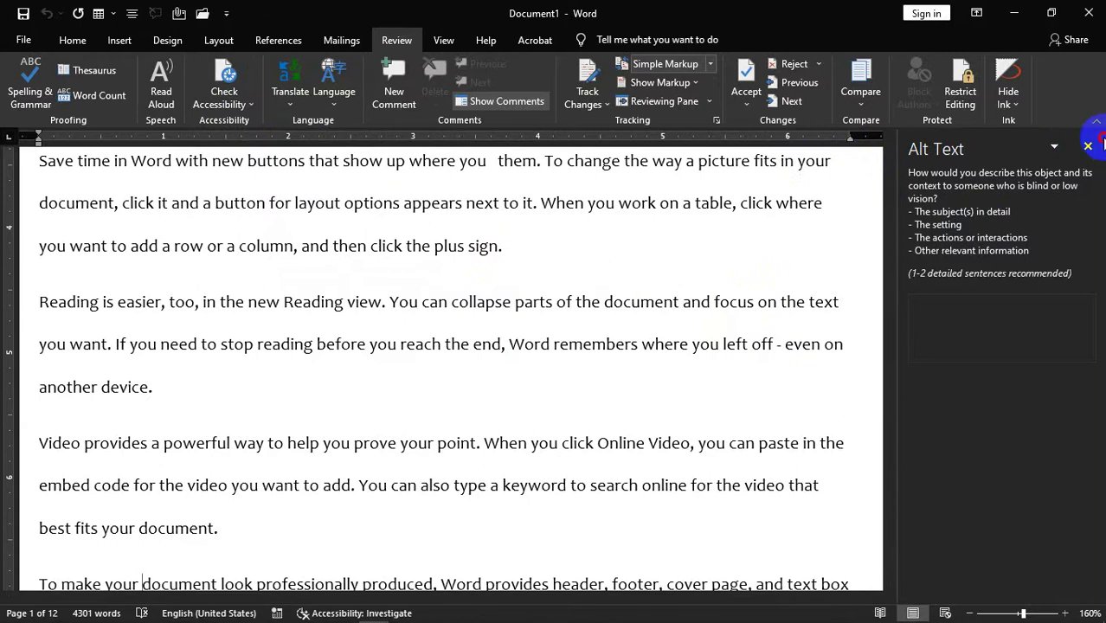
click(1088, 149)
- Show the Navigation pane, then hide it so text spans the full width
click(249, 102)
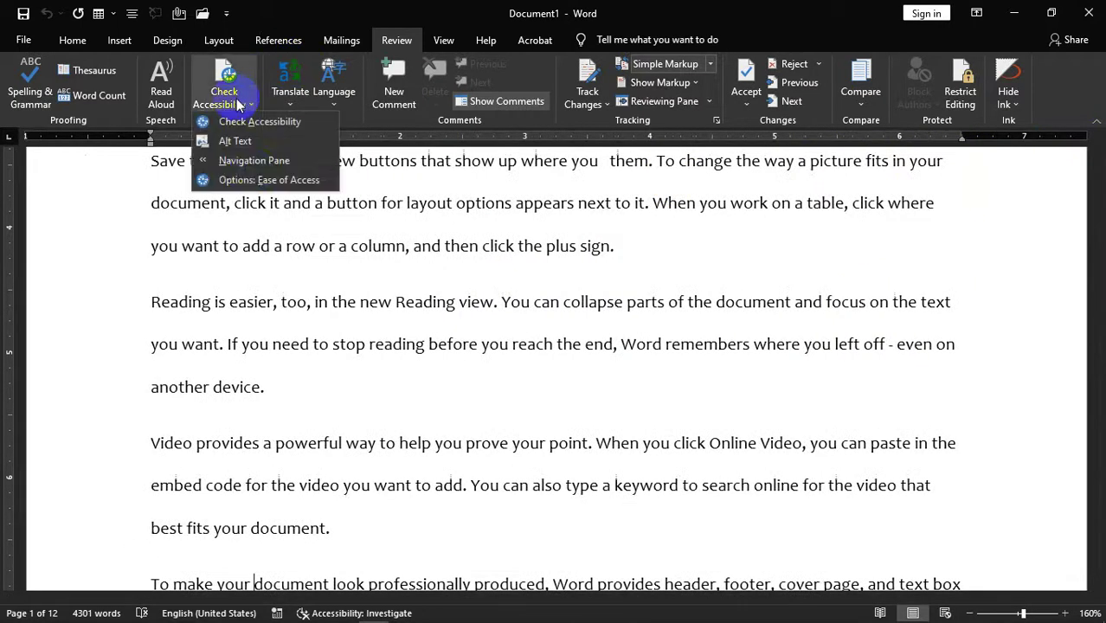
click(246, 163)
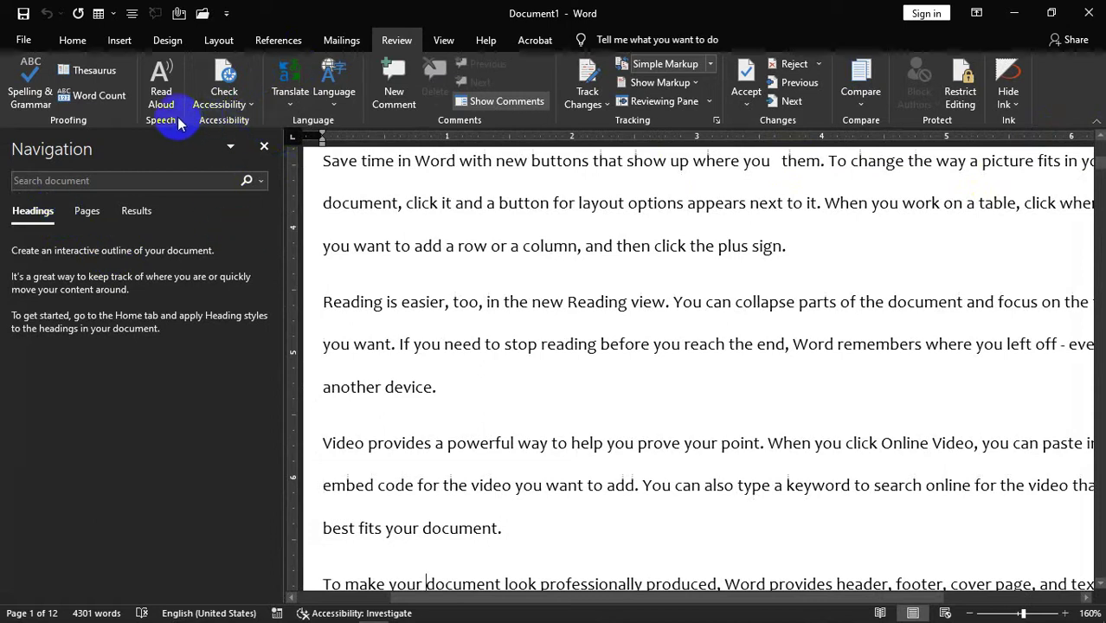
click(244, 111)
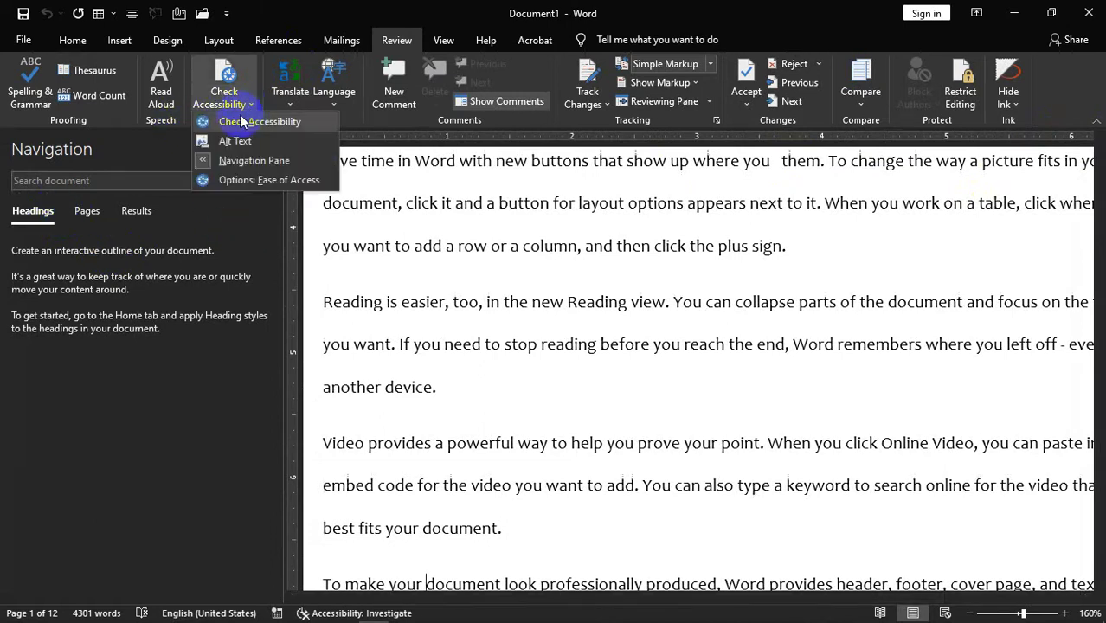
click(234, 160)
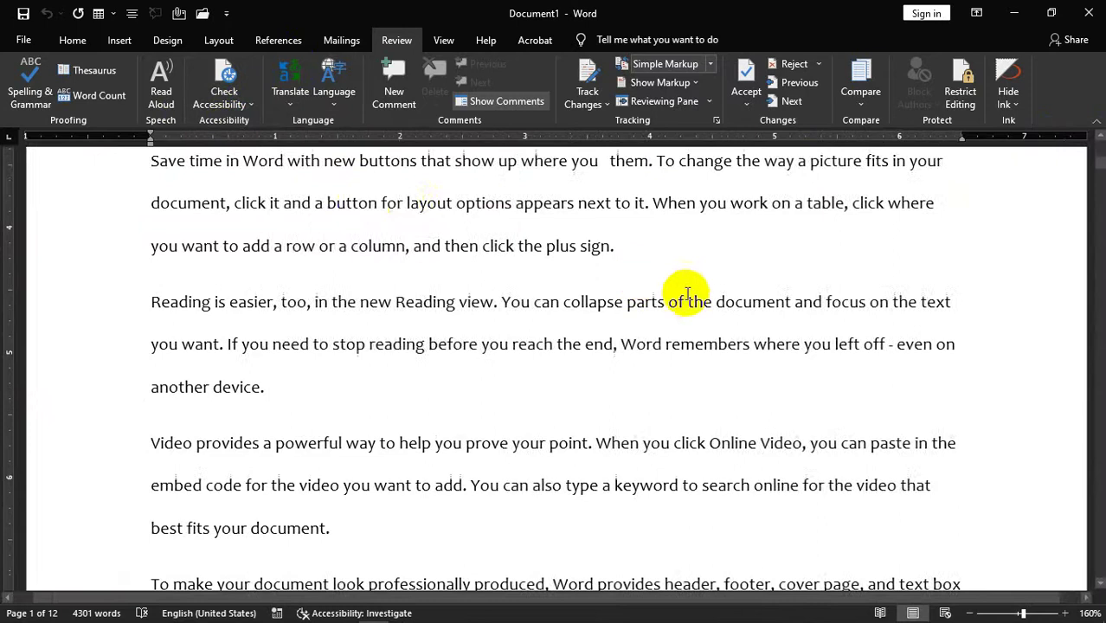
scroll(870, 224, up, 3)
scroll(632, 223, up, 2)
- Insert 'Afghanistan' on a new line above the first paragraph as Heading 1
click(149, 296)
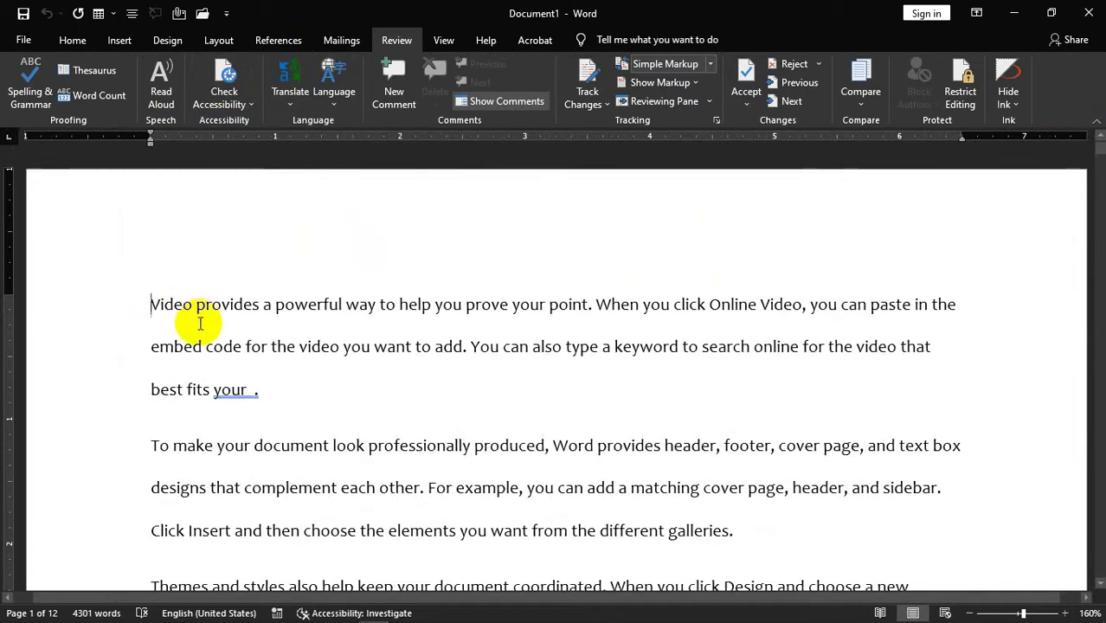
key(Return)
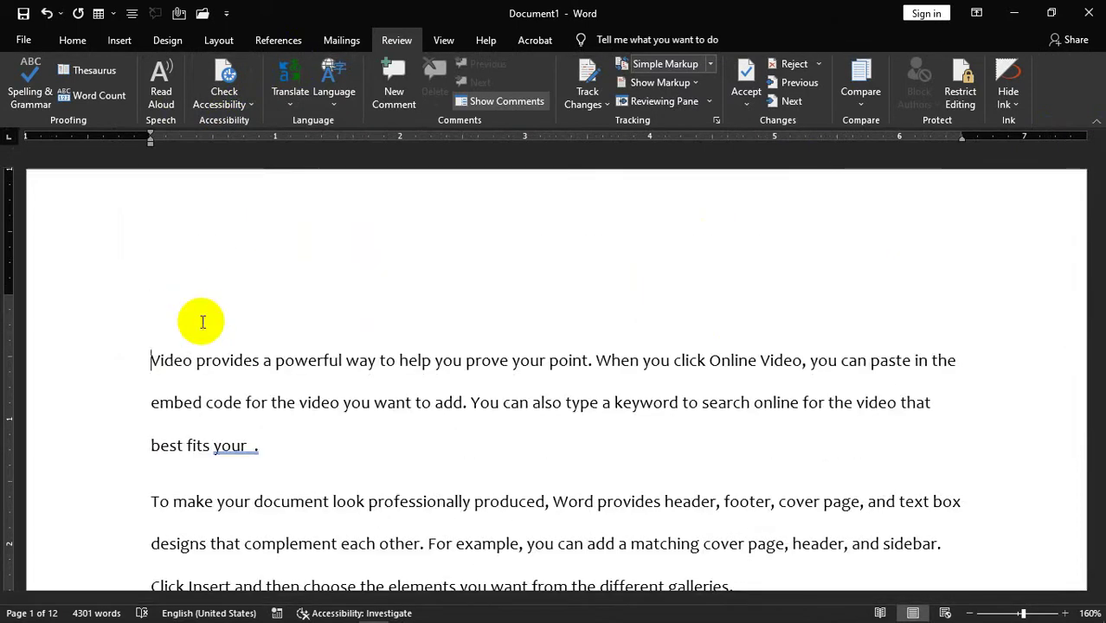
text(P)
key(BackSpace)
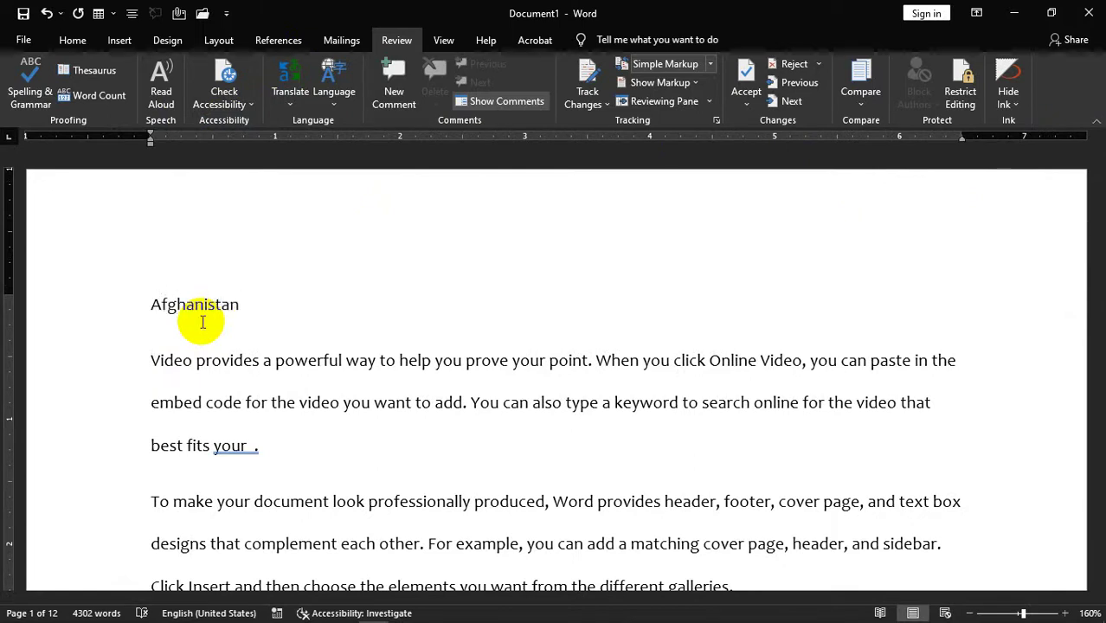
key(ctrl+alt+1)
- Add the 'Pakistan' heading on a new line after 'best fits your document.'
scroll(316, 449, down, 3)
scroll(316, 449, down, 15)
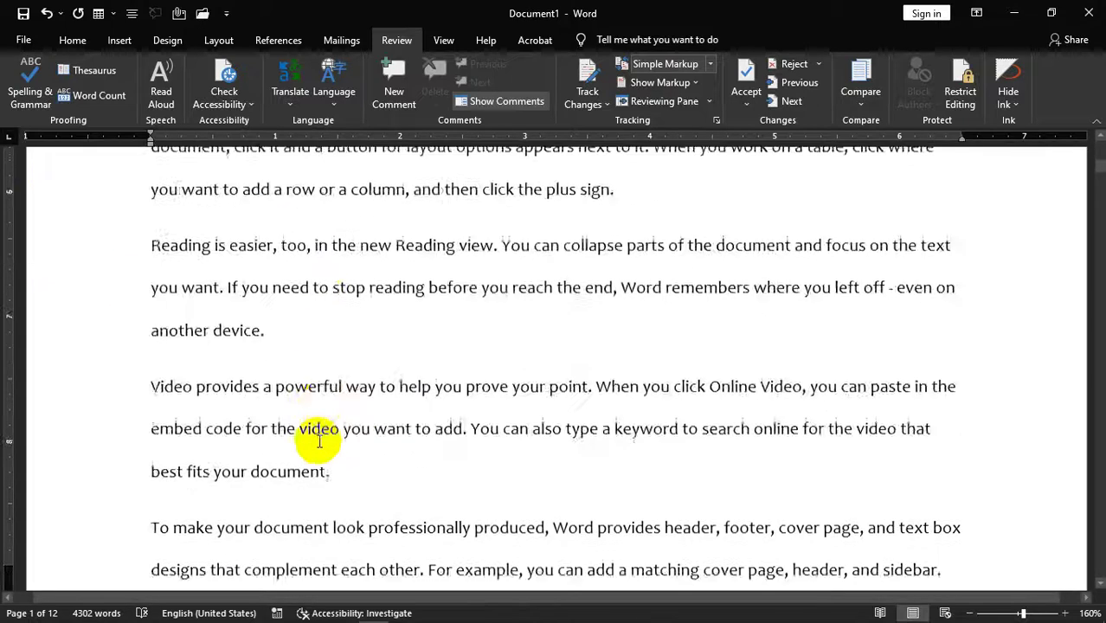
click(368, 349)
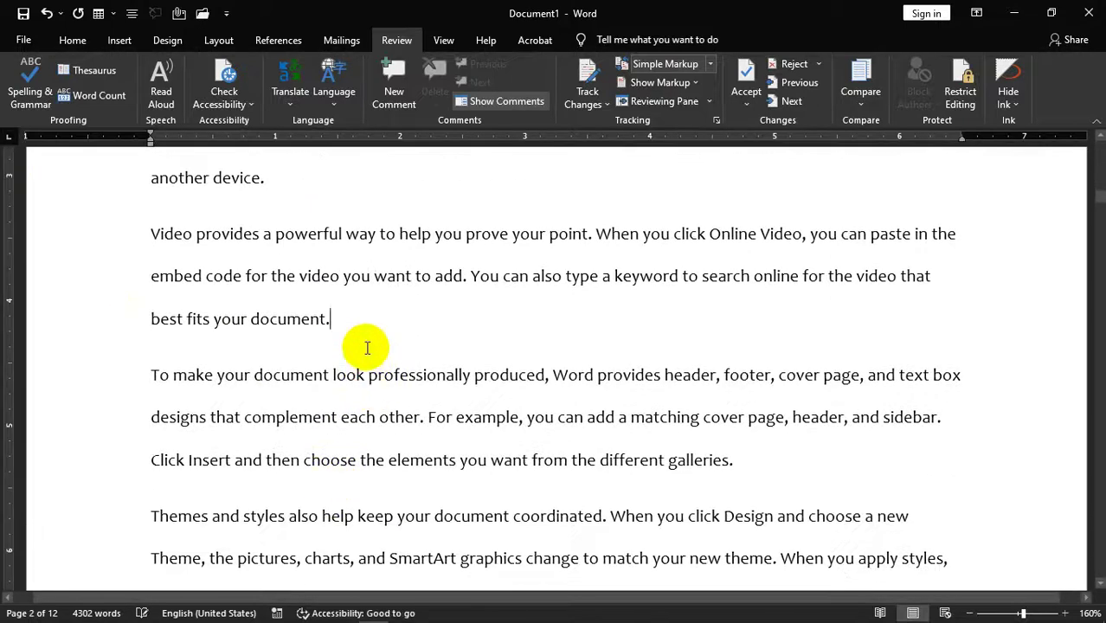
key(Return)
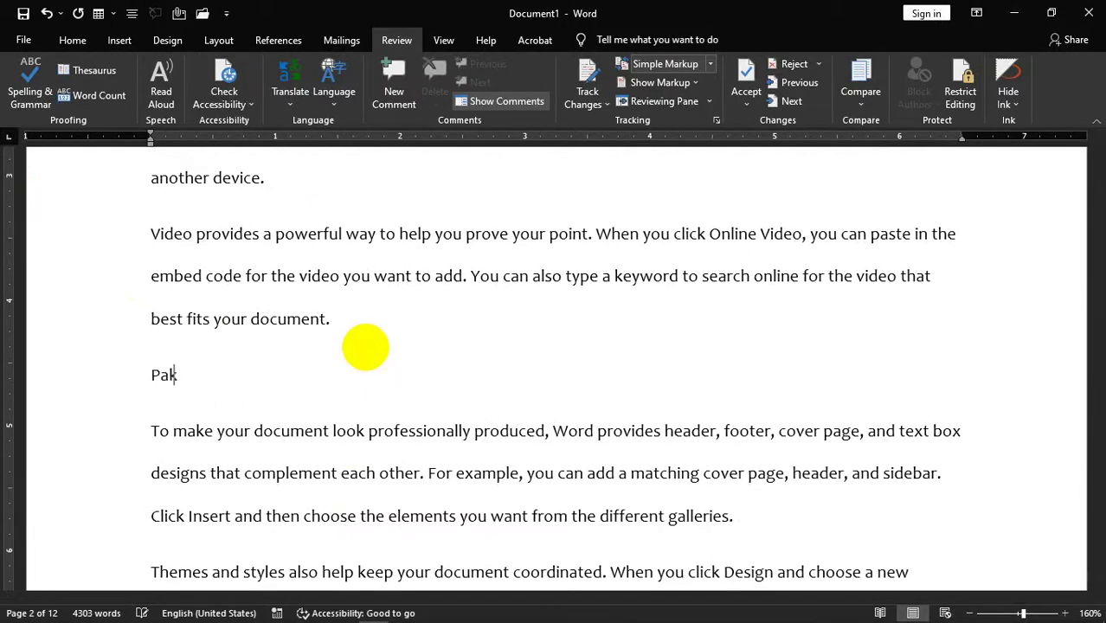
key(ctrl+alt+1)
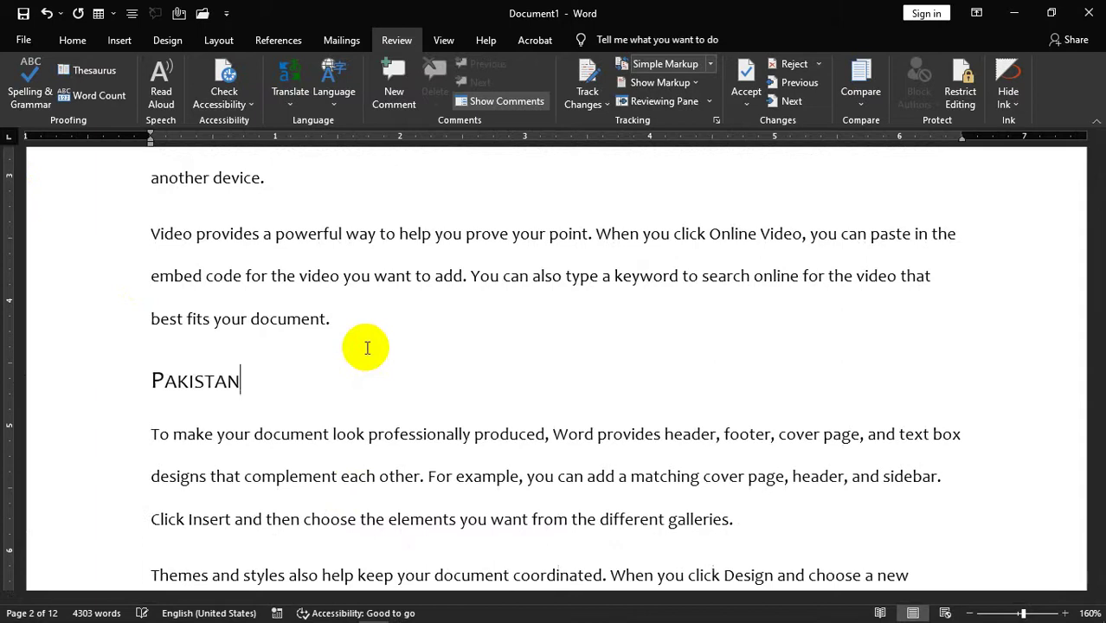
- Add a new line 'Iran' after the 'another device.' paragraph, attempting a heading style
scroll(457, 35, down, 3)
scroll(506, 260, down, 8)
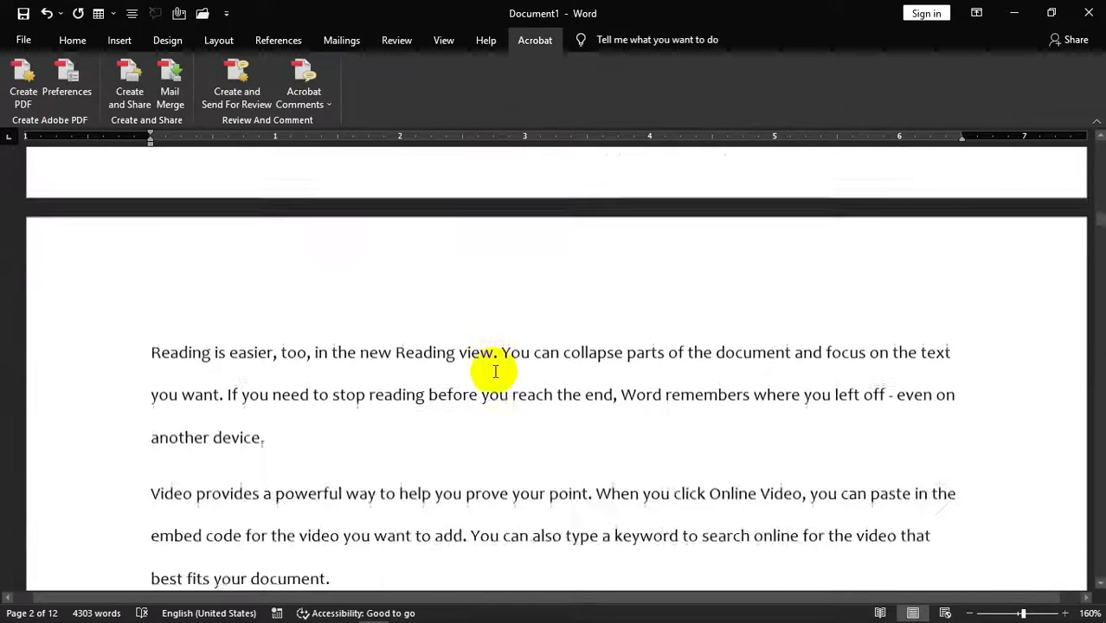
scroll(437, 363, up, 3)
scroll(436, 363, down, 2)
click(397, 340)
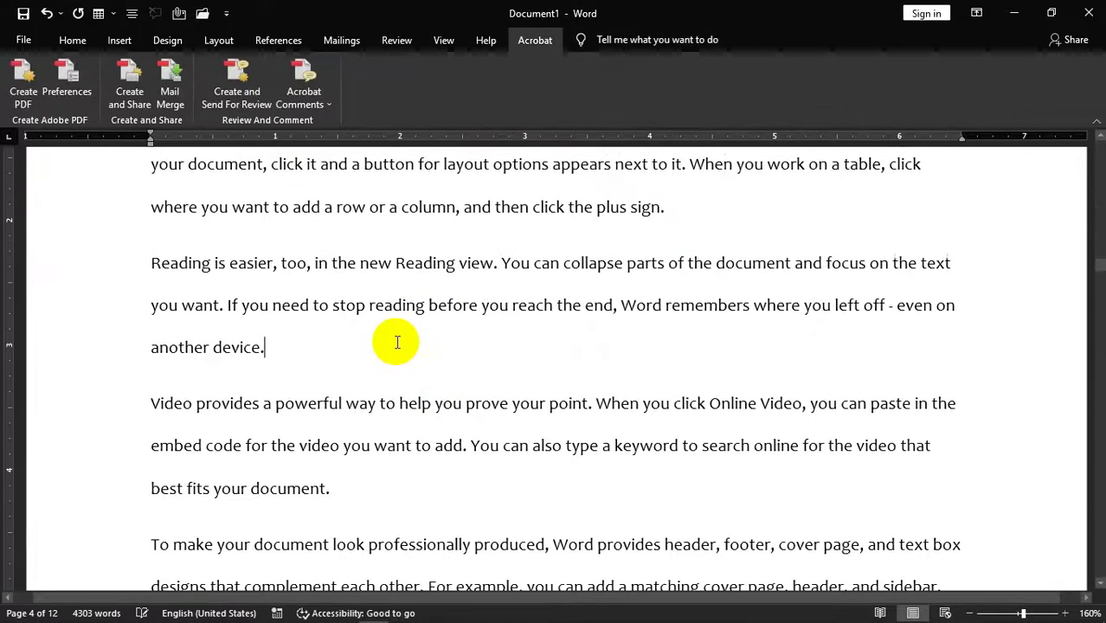
key(Return)
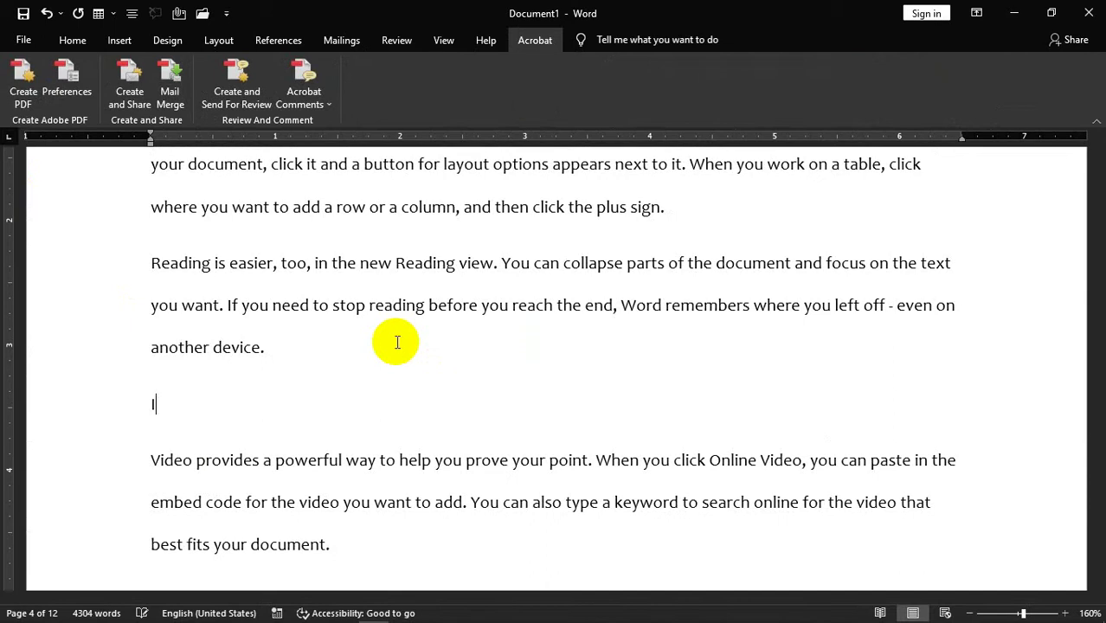
text(Iran)
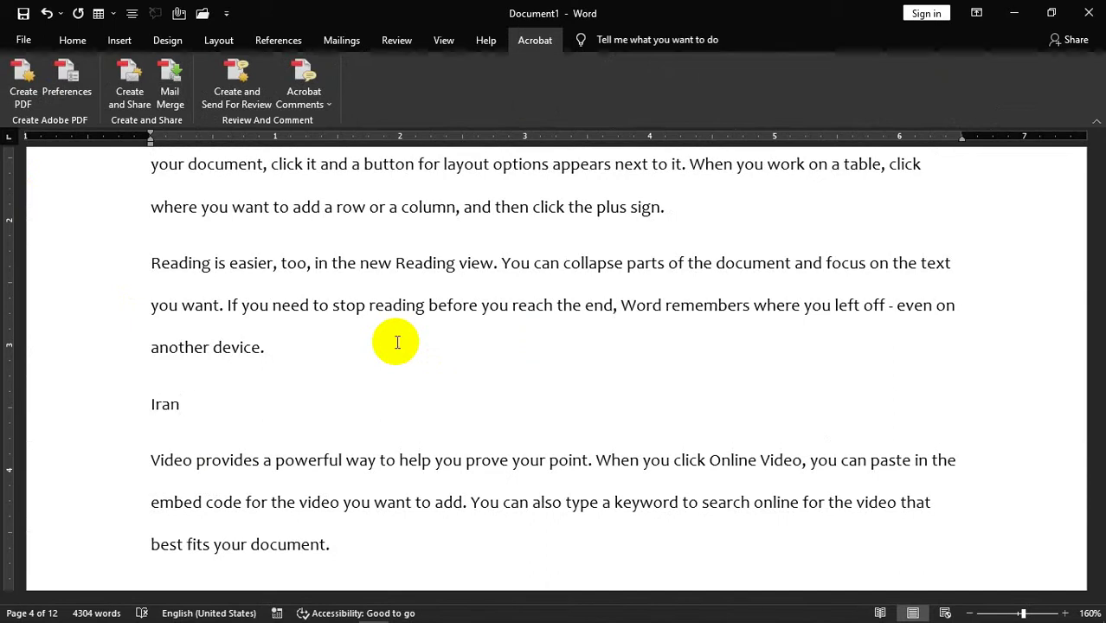
key(ctrl+alt+1)
drag(1099, 286, 1097, 154)
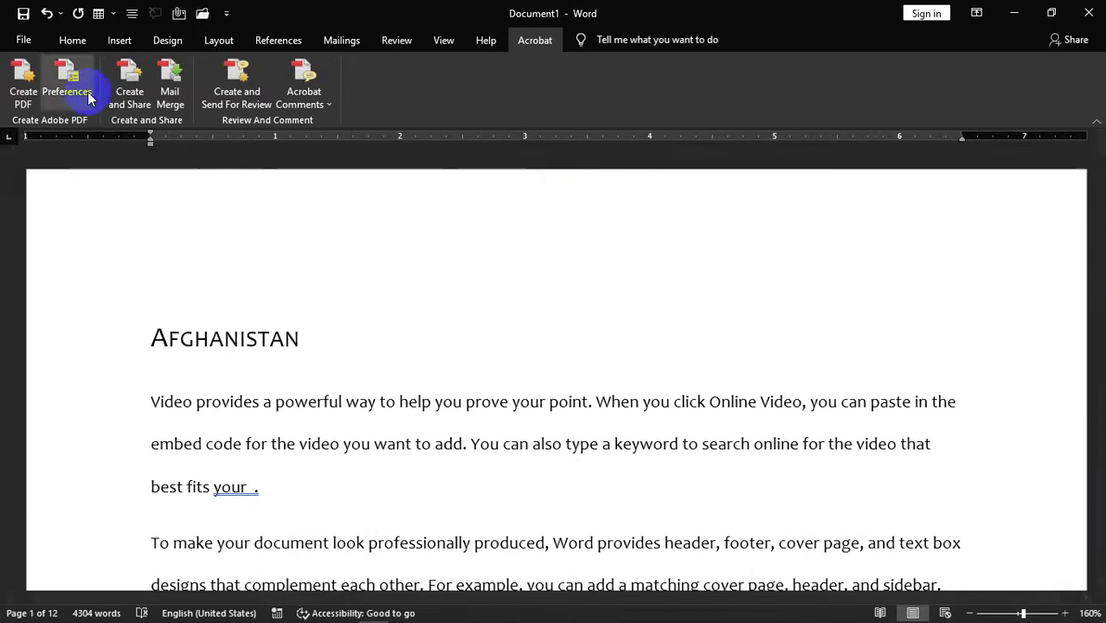
- Return to the Review tab and open the Navigation pane's heading outline
click(360, 43)
click(396, 40)
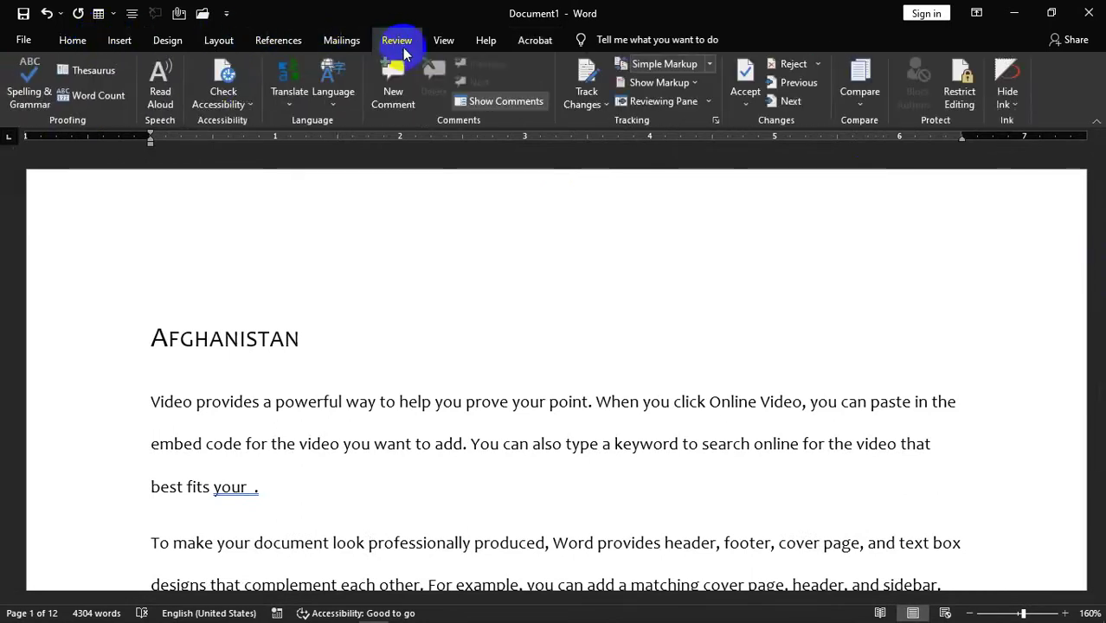
click(250, 105)
click(260, 159)
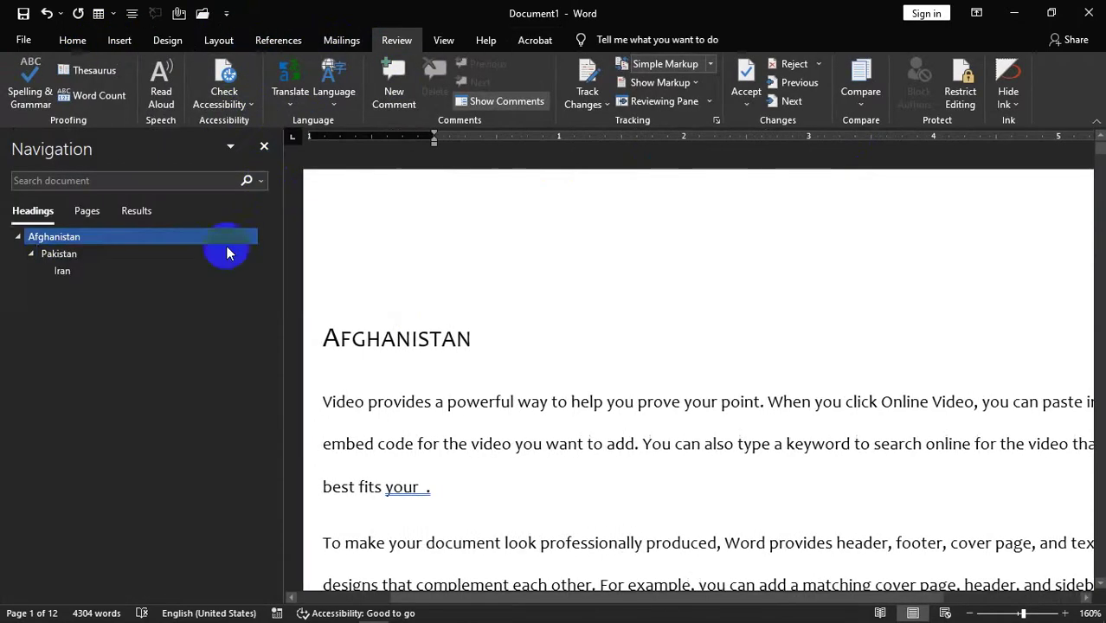
- Jump between the Afghanistan, Pakistan and Iran headings in the Navigation pane
click(76, 256)
click(74, 269)
click(58, 259)
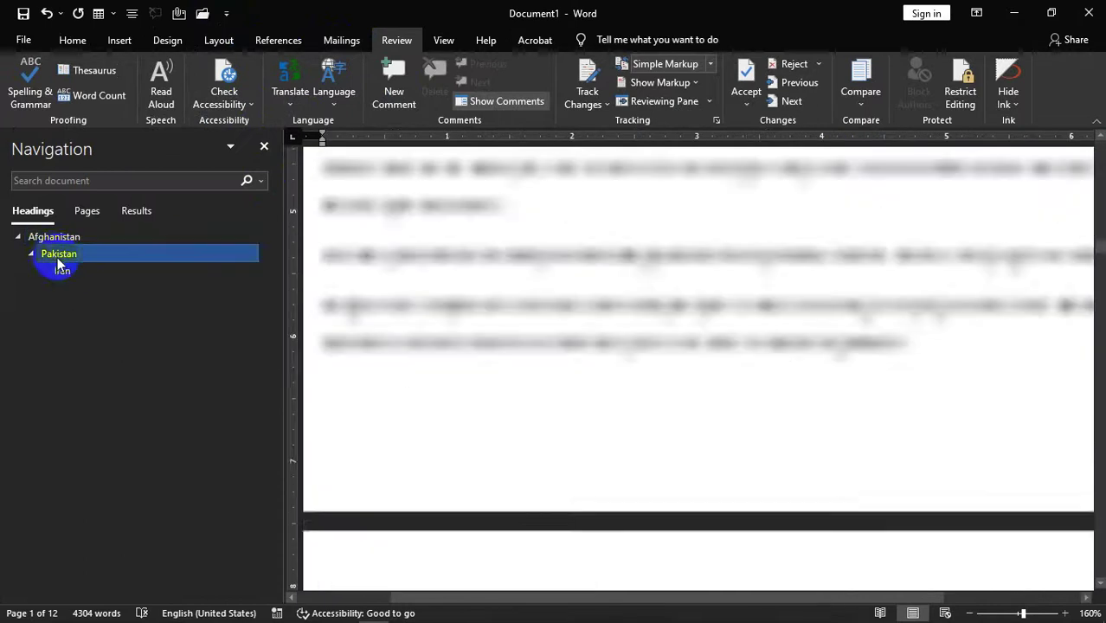
click(52, 239)
click(57, 254)
click(54, 242)
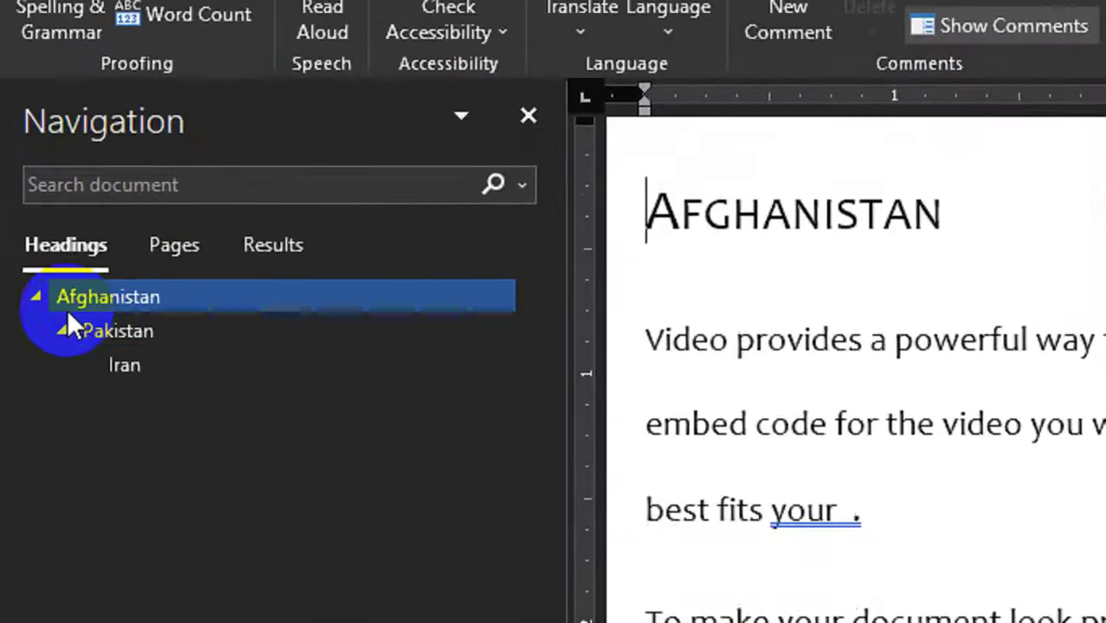
click(52, 253)
click(128, 361)
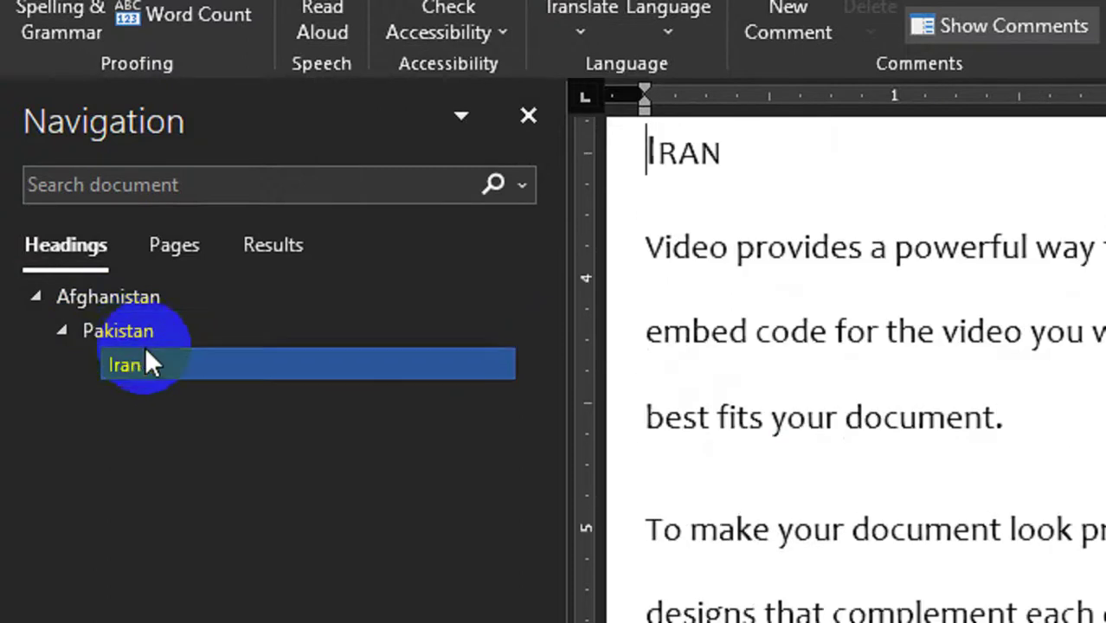
click(141, 334)
- Jump to Afghanistan, close the Navigation pane, and cancel out of Ease of Access options unchanged
click(114, 308)
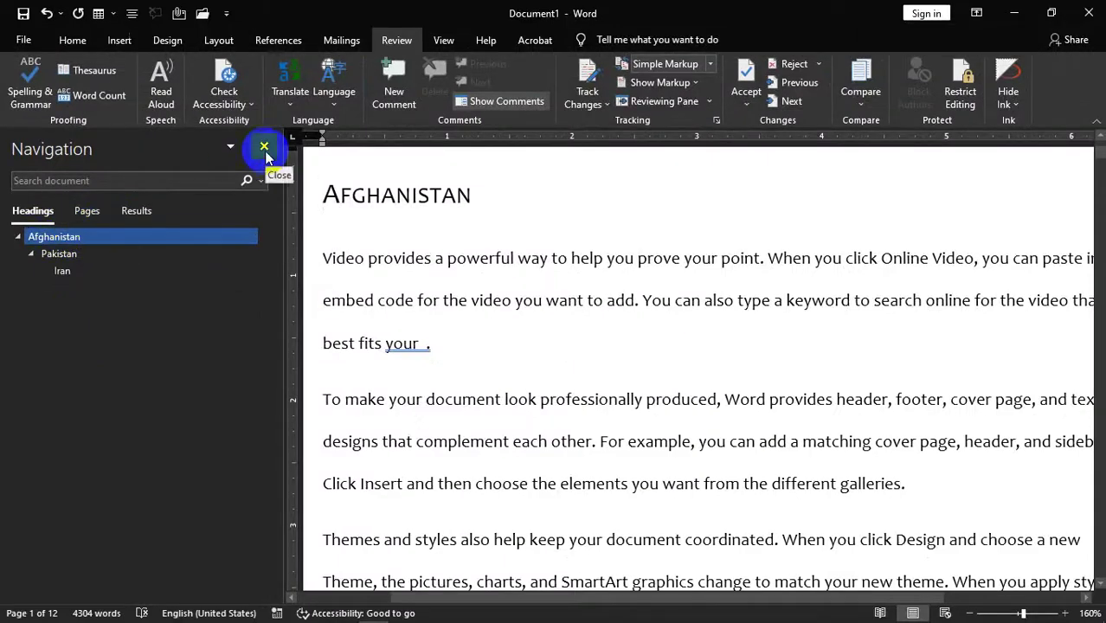
click(264, 149)
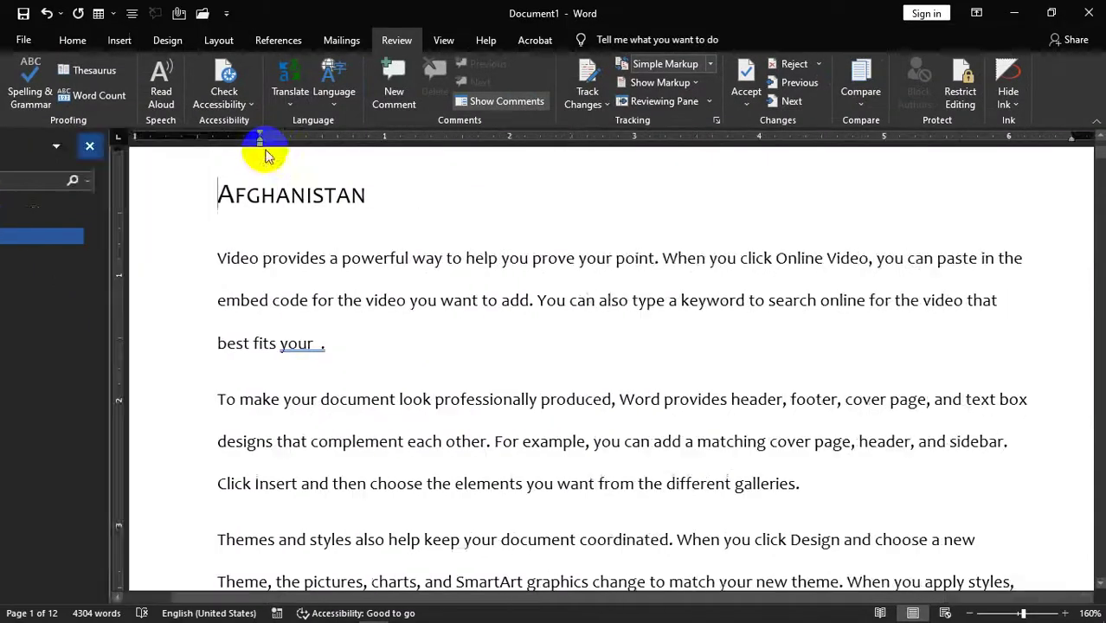
click(248, 104)
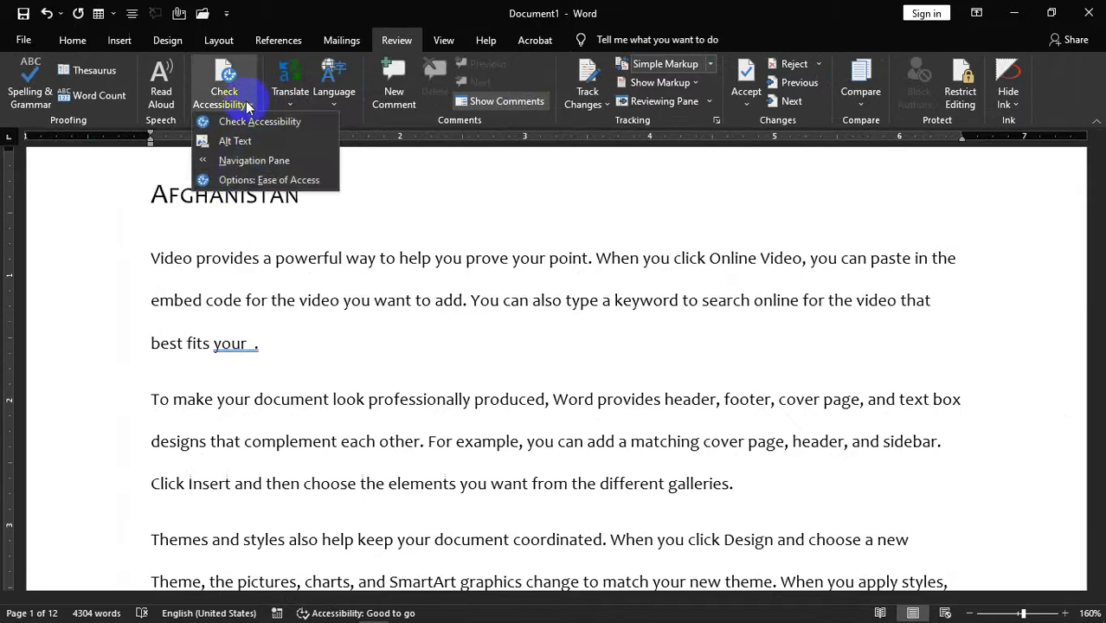
click(242, 179)
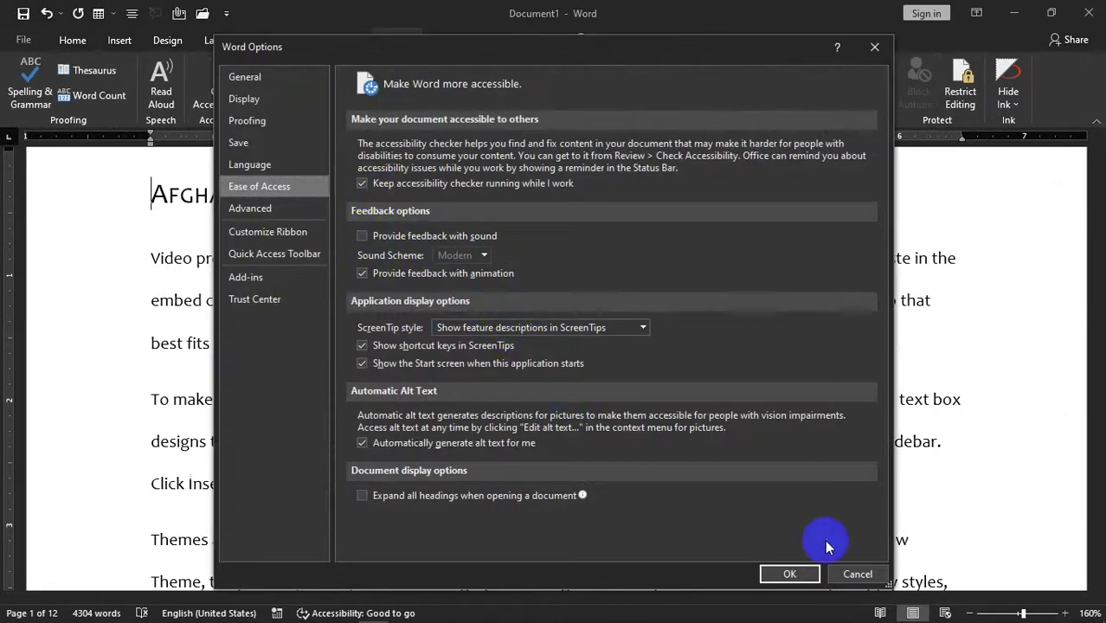
click(857, 574)
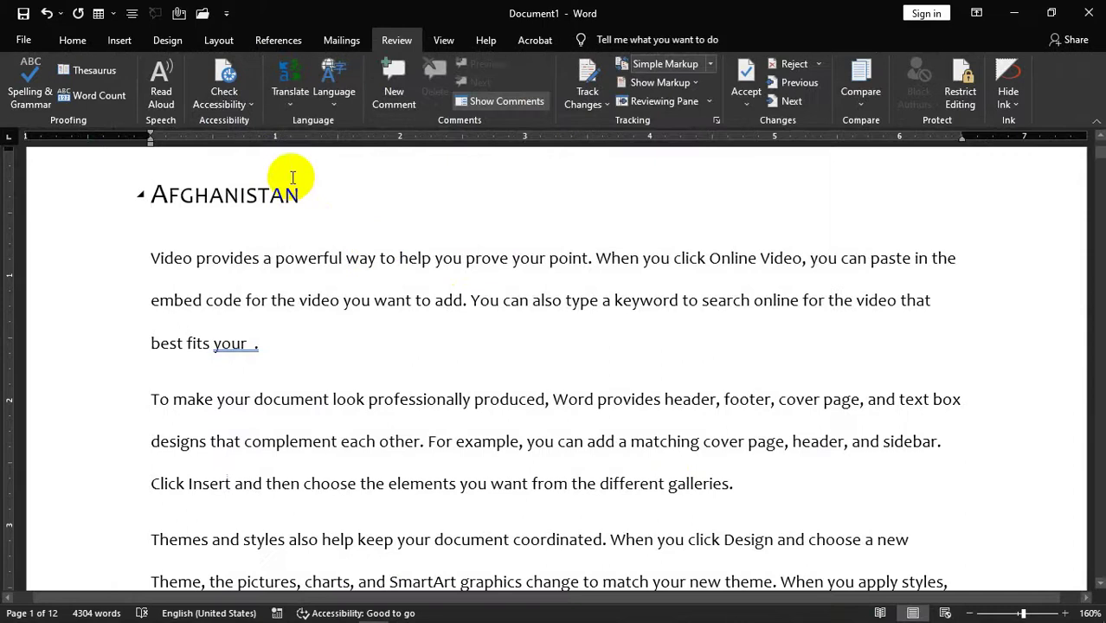
click(296, 102)
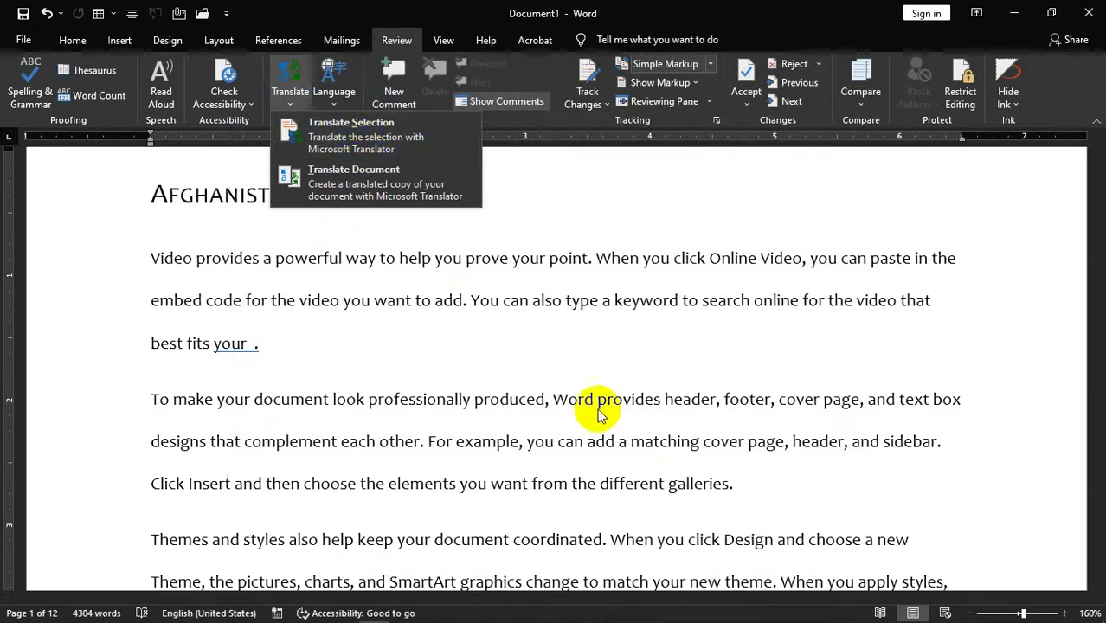
- Select the Afghanistan heading and opening text, then request Translate Document, which fails offline
click(433, 346)
drag(320, 310, 54, 226)
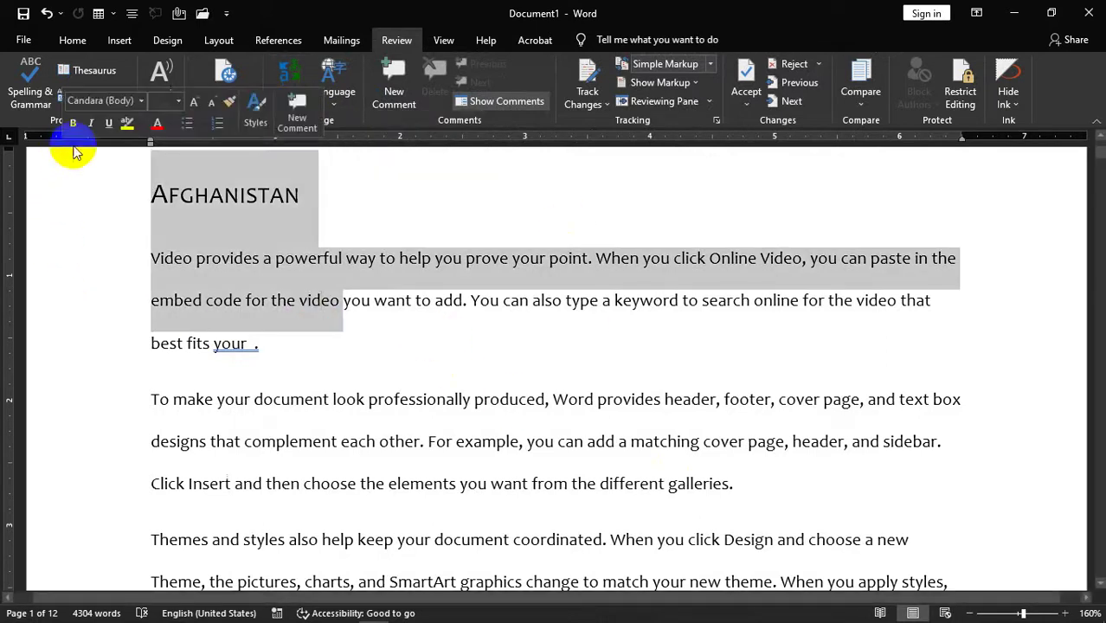
click(336, 97)
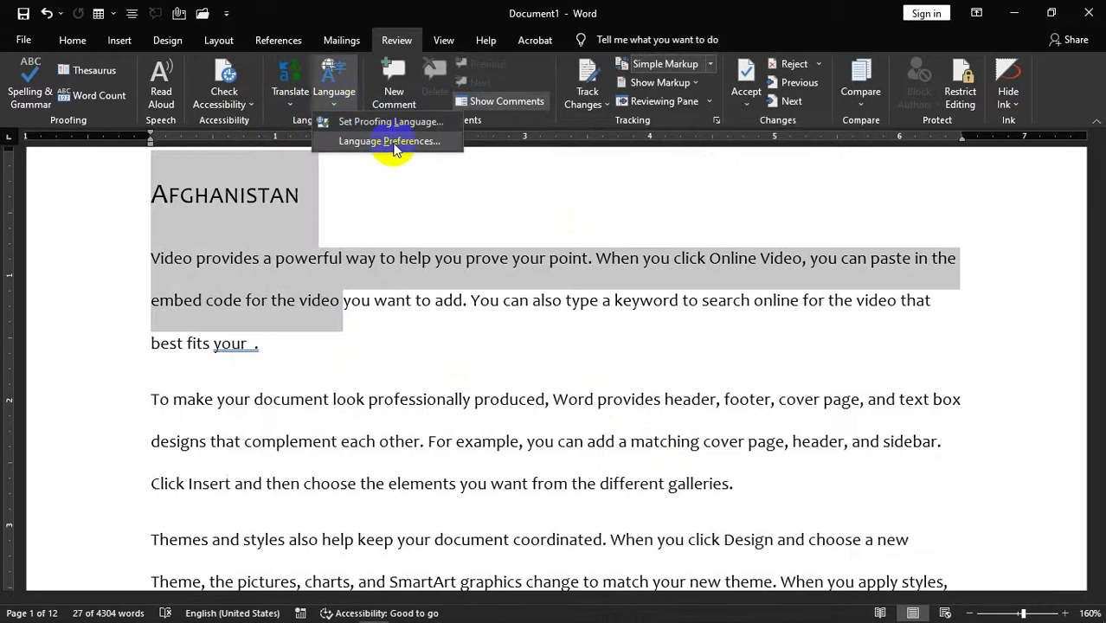
click(298, 102)
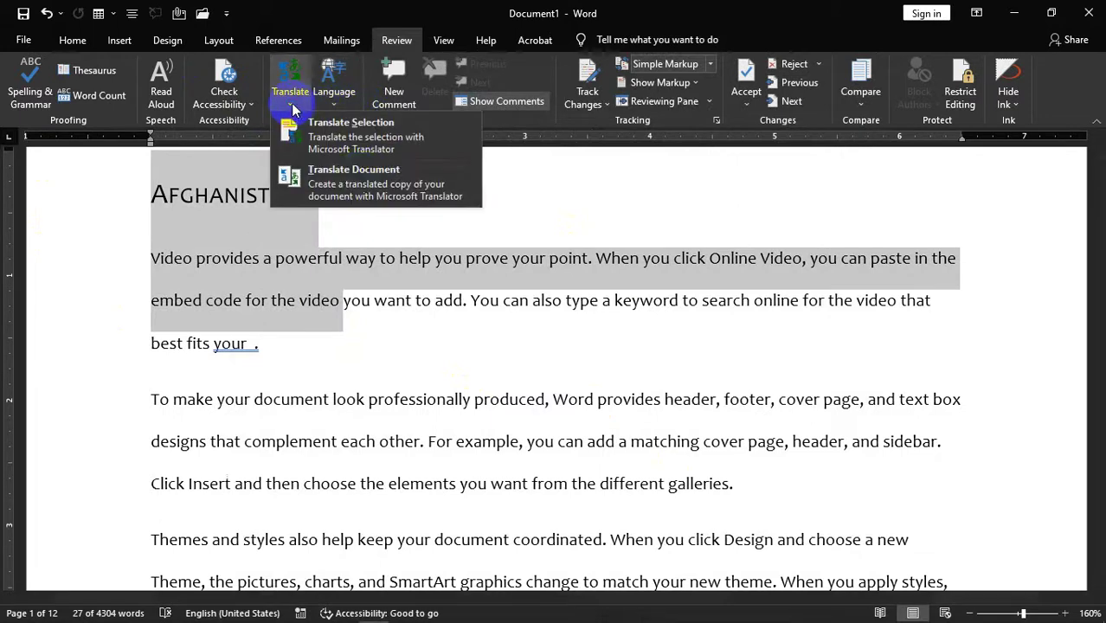
click(362, 179)
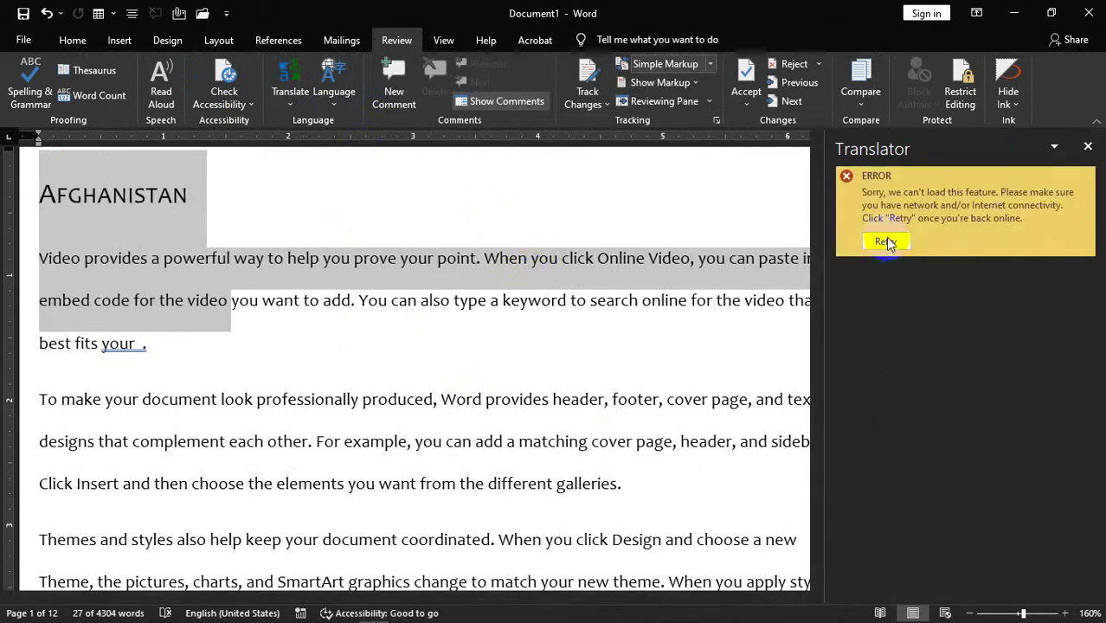
- Join the secured Wi-Fi network with Connect automatically ticked, then retry Word's Translator pane
mouse_move(880, 609)
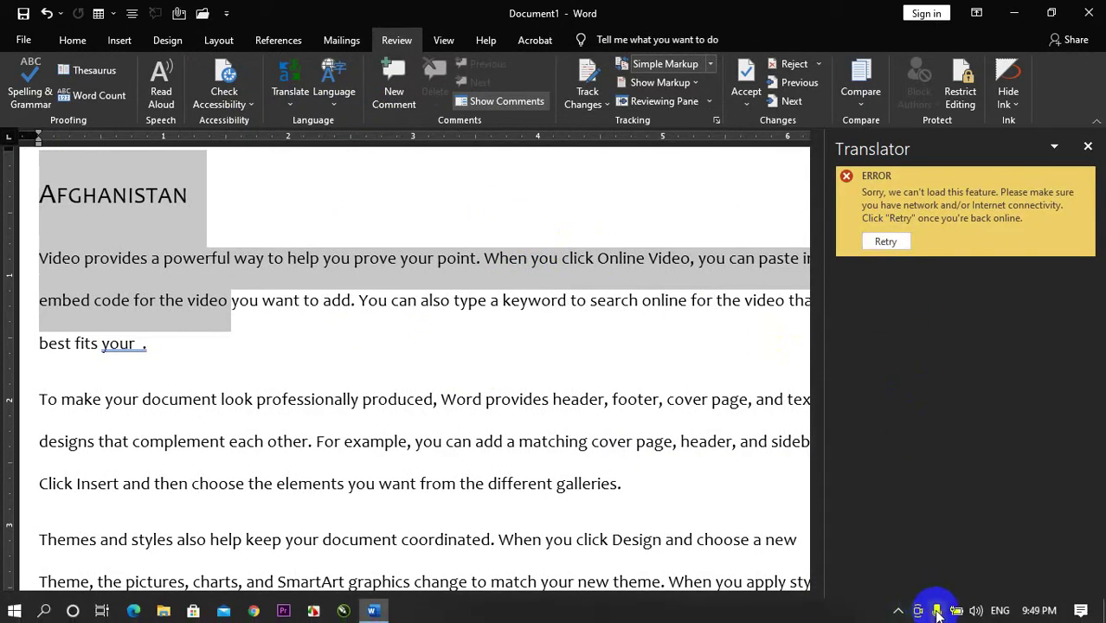
click(898, 610)
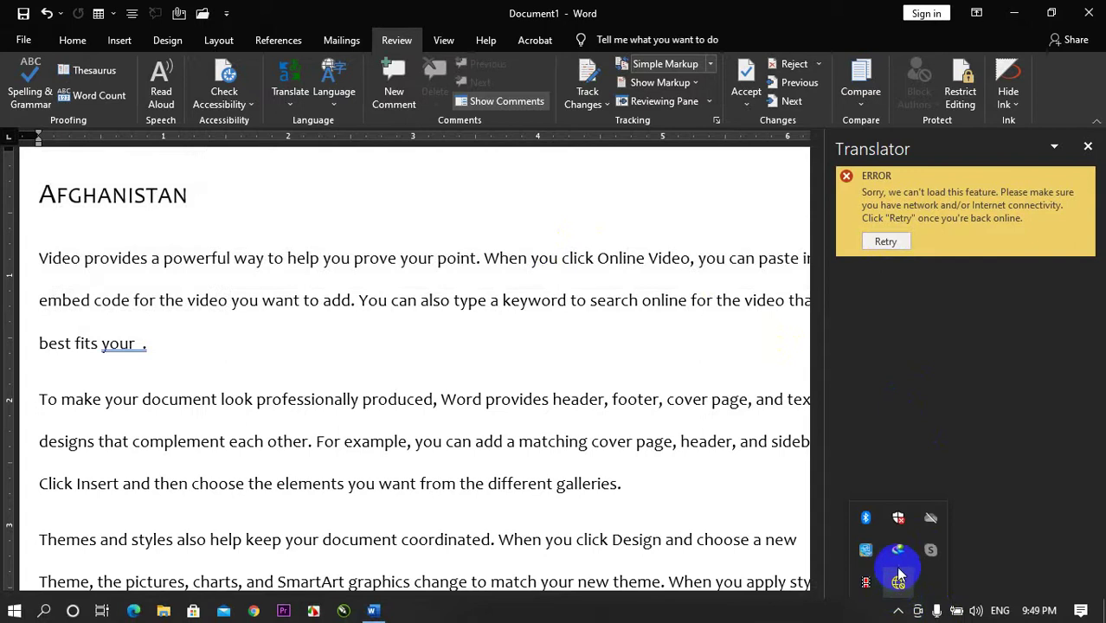
click(898, 580)
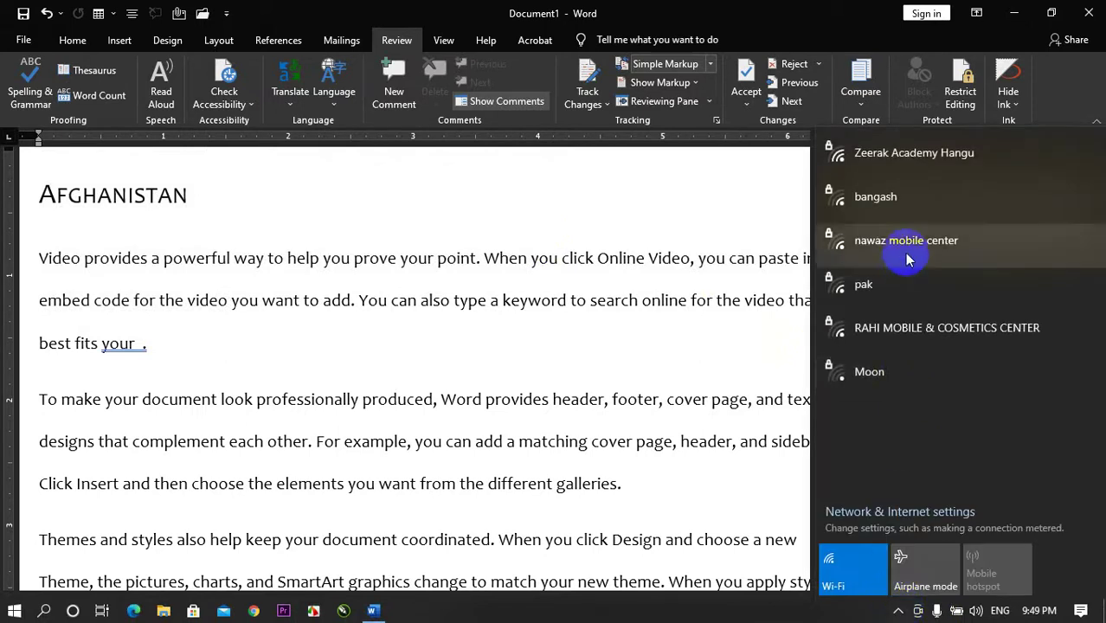
click(904, 156)
click(908, 192)
click(996, 223)
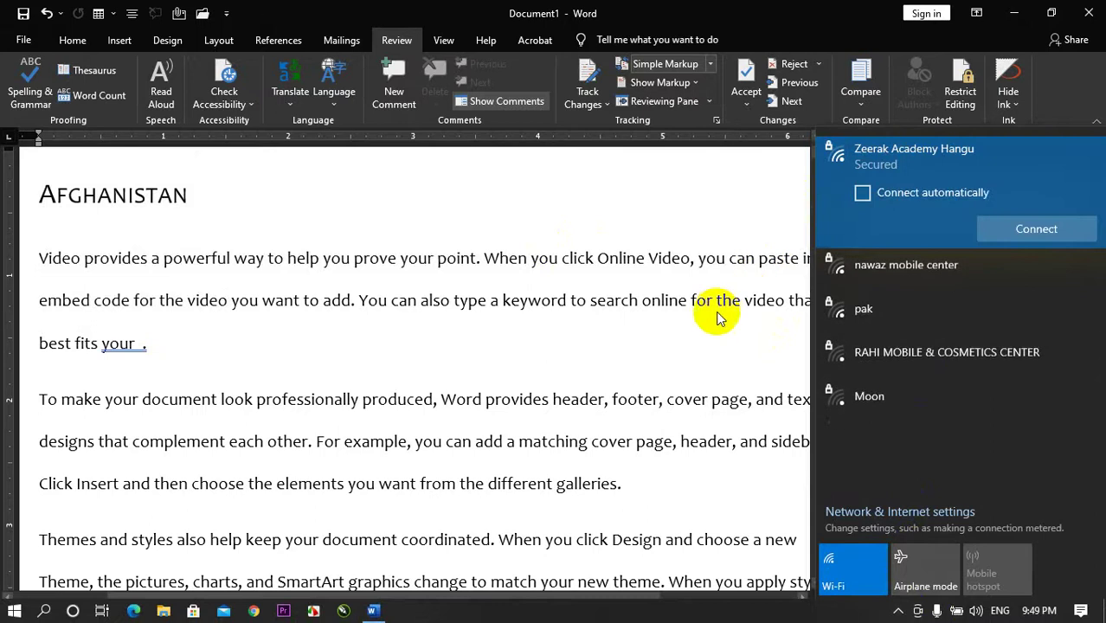
click(874, 196)
click(986, 238)
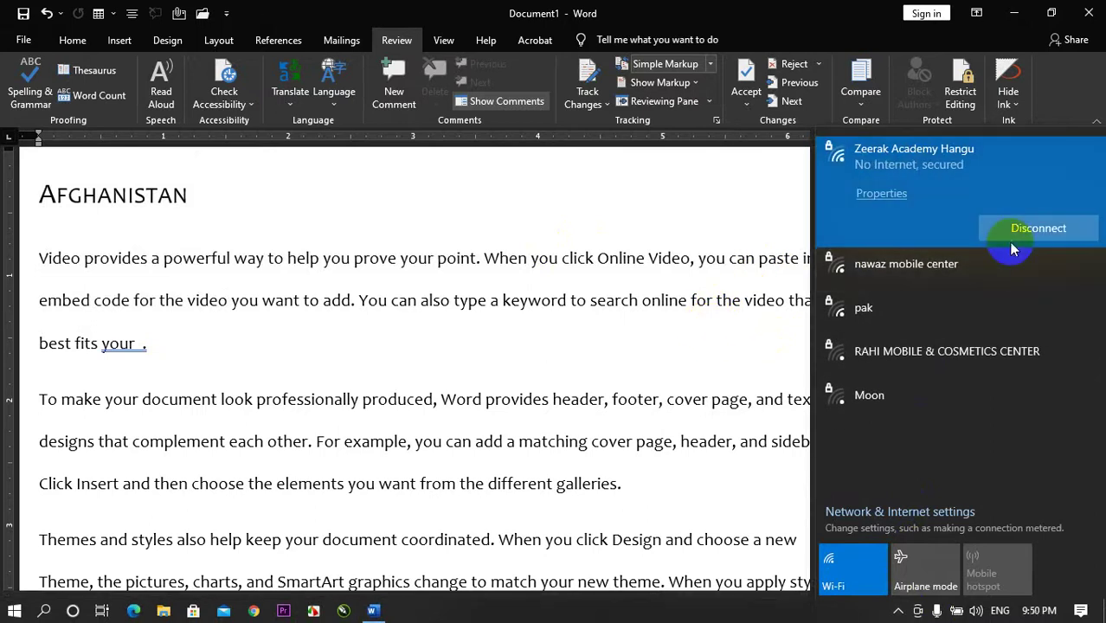
click(706, 197)
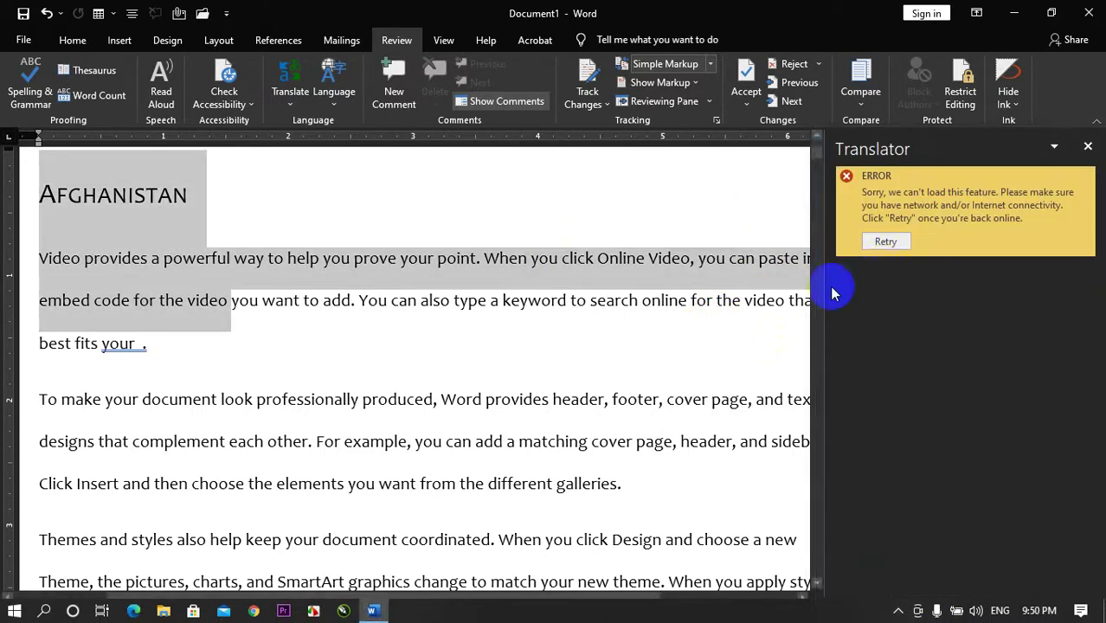
click(884, 243)
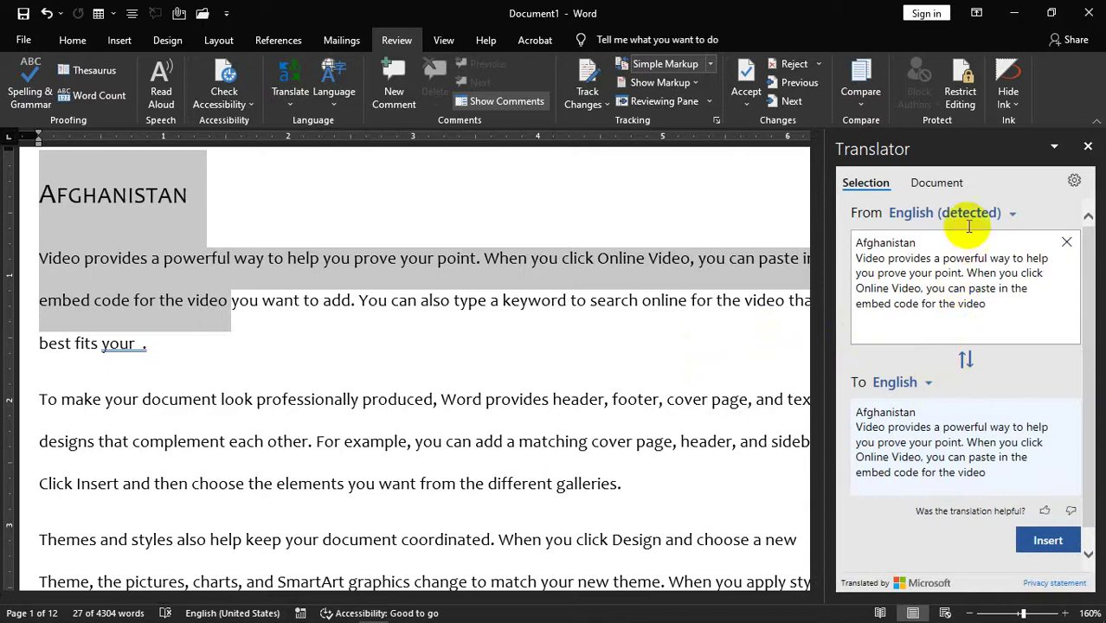
- Set the Translator target language to Dari and swap the languages back and forth
click(930, 386)
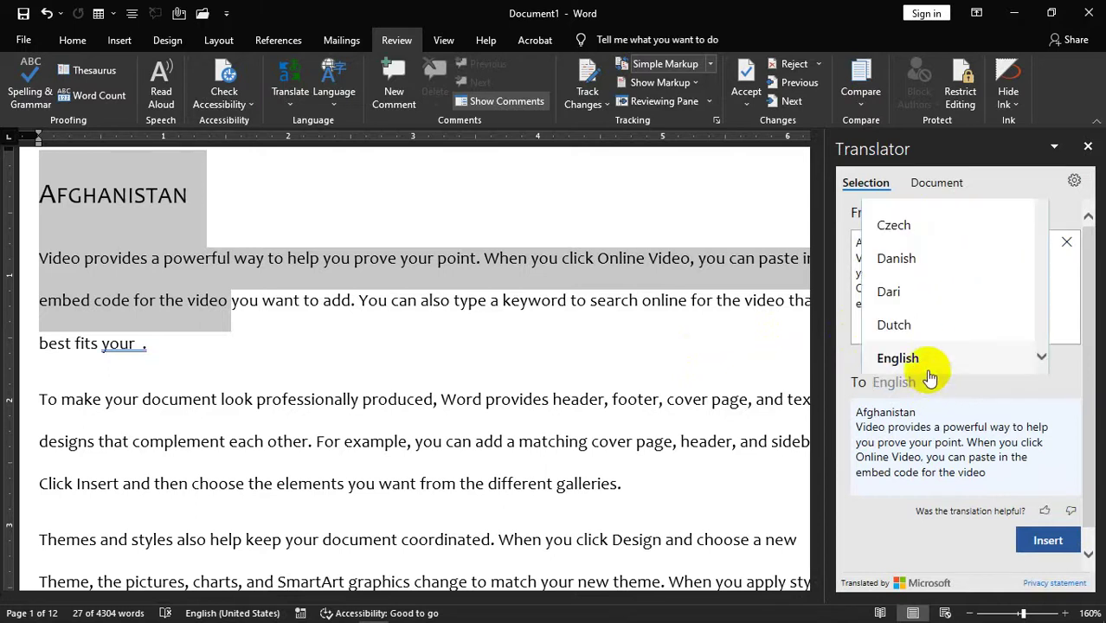
scroll(895, 294, up, 1)
scroll(894, 318, down, 3)
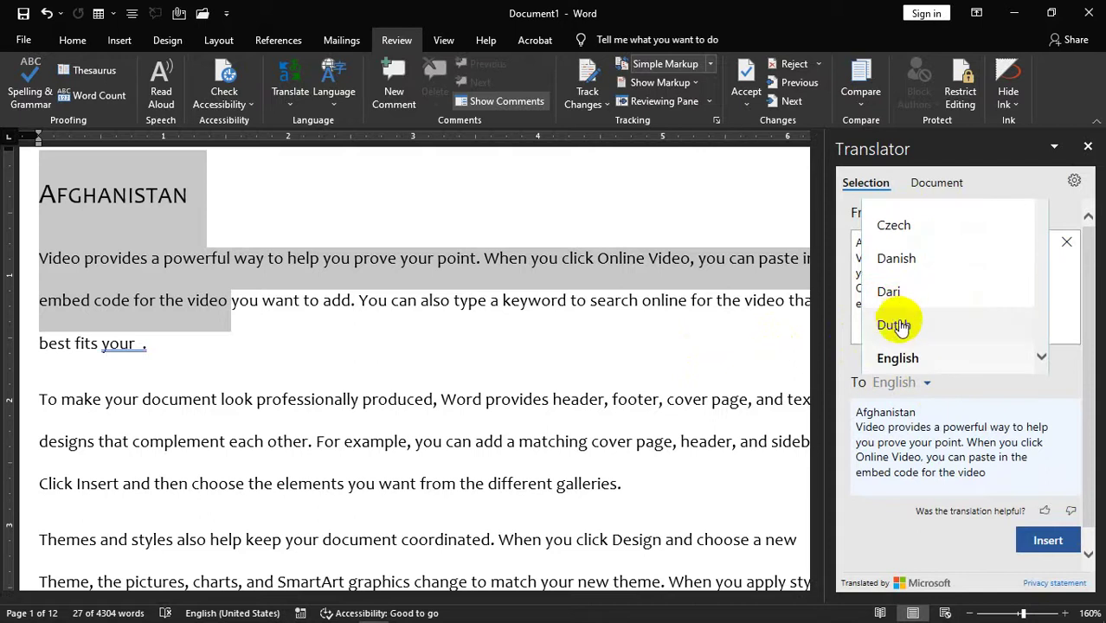
scroll(914, 344, down, 5)
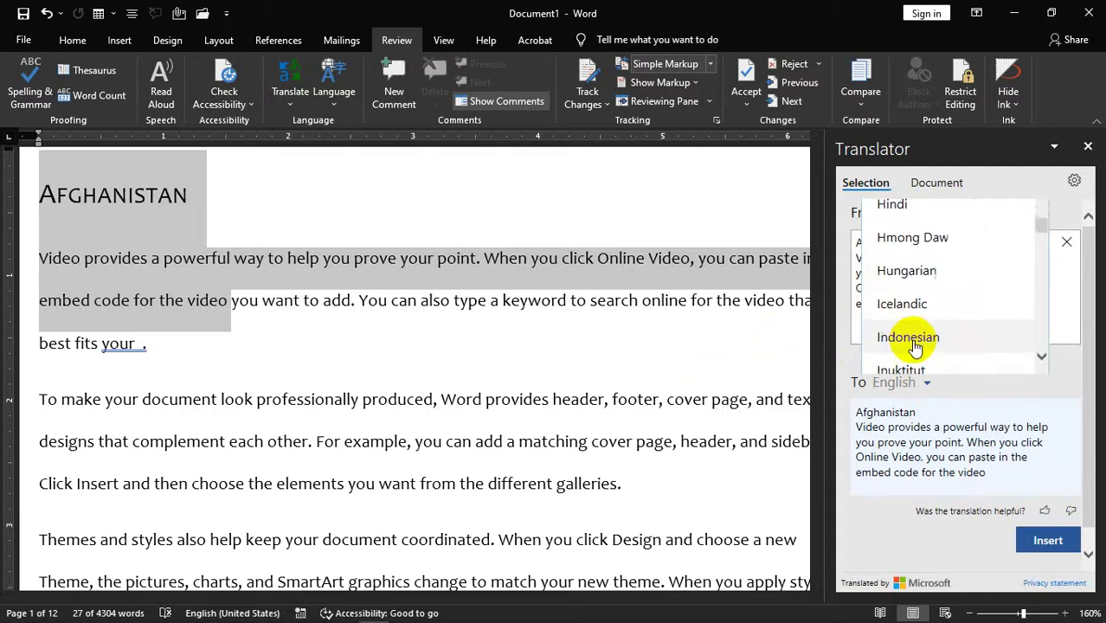
scroll(914, 345, up, 5)
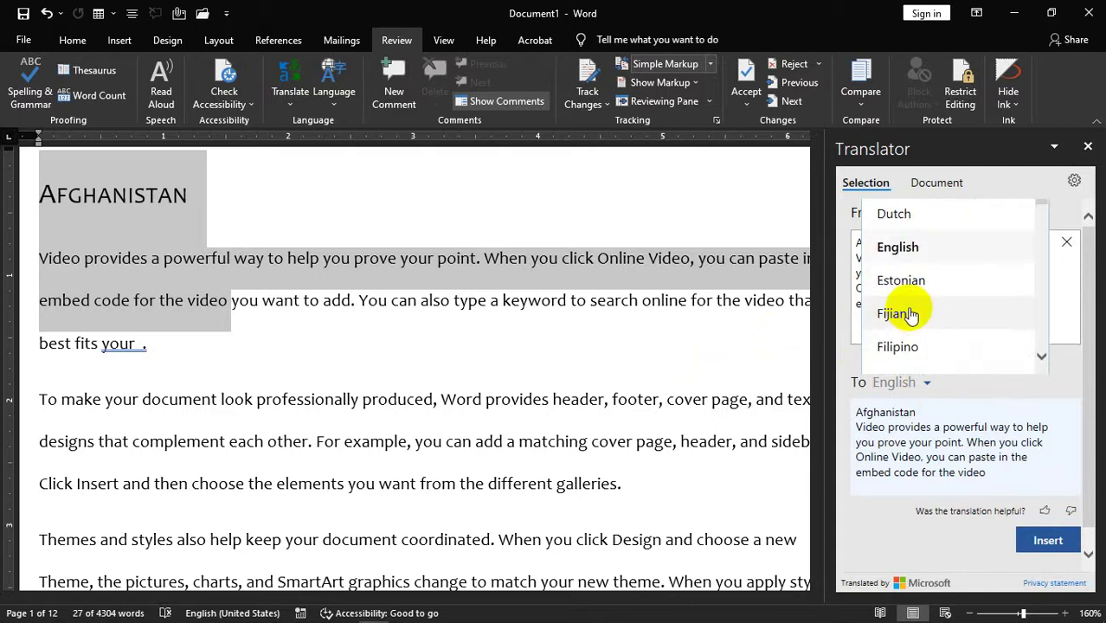
scroll(926, 294, up, 5)
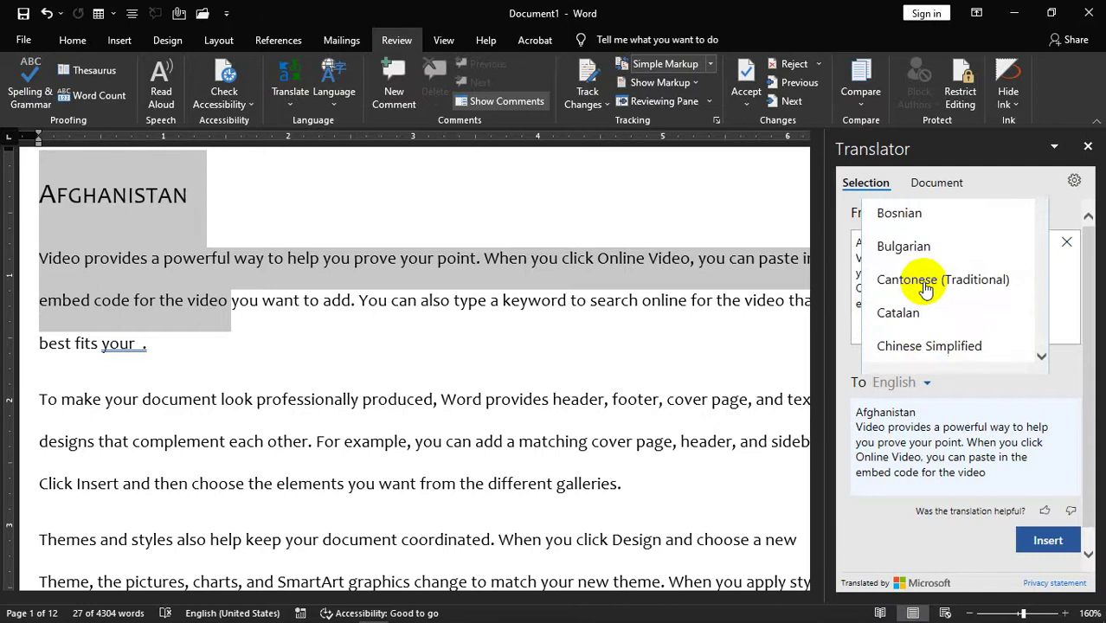
scroll(925, 292, down, 3)
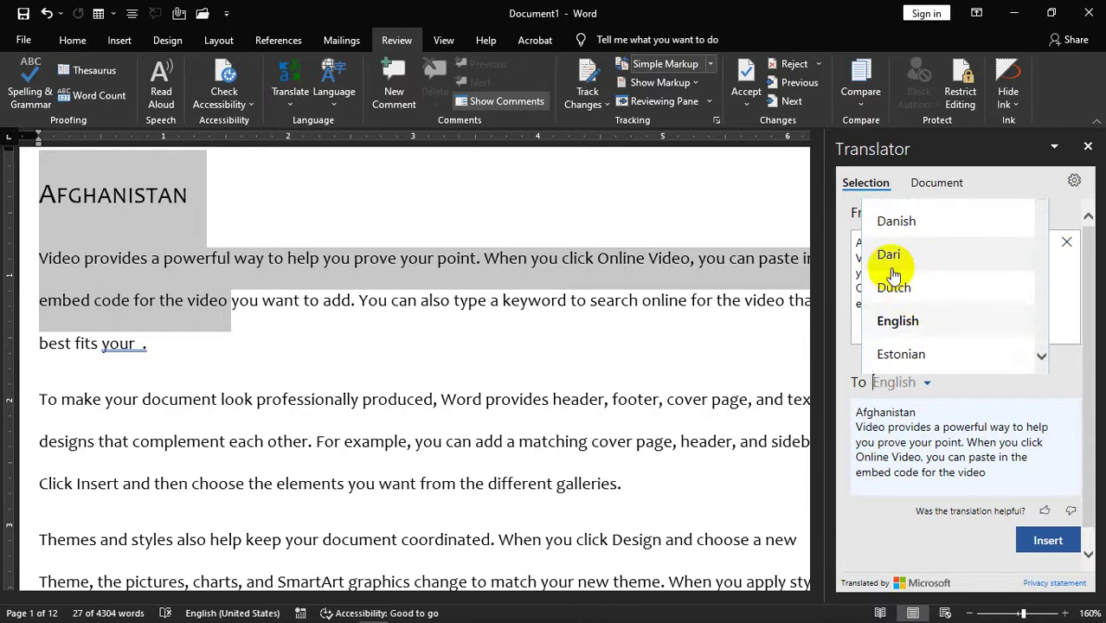
click(892, 258)
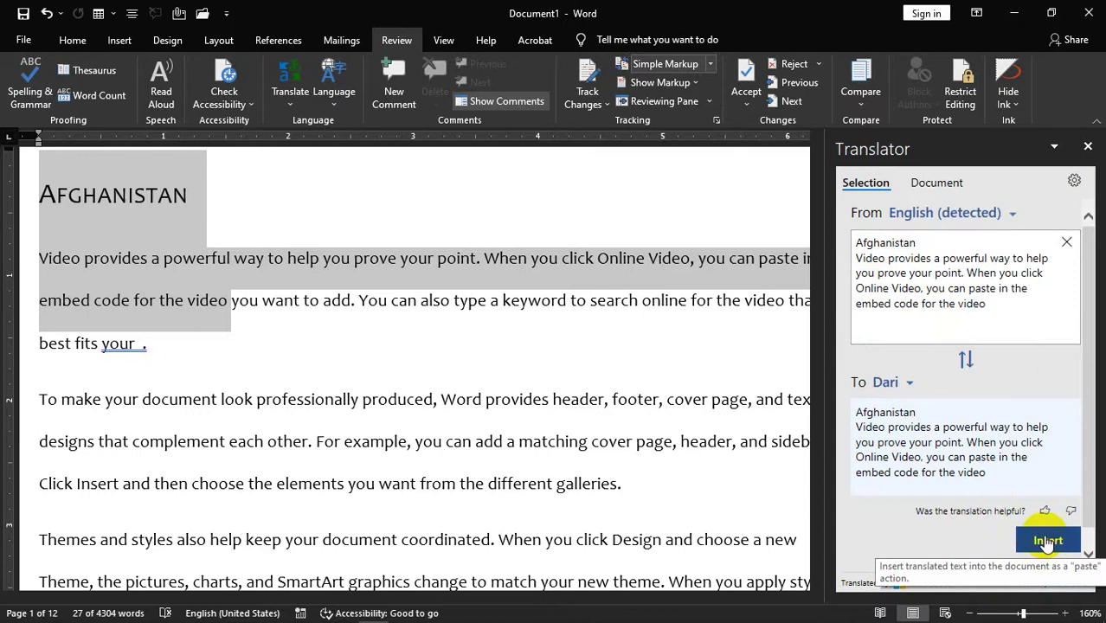
click(965, 359)
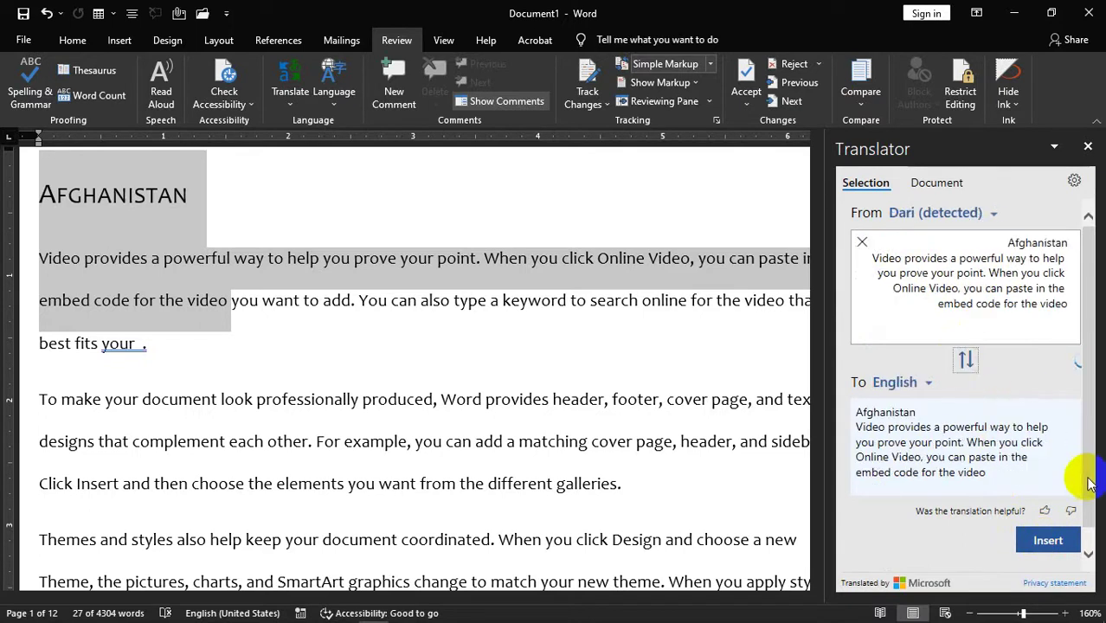
click(965, 359)
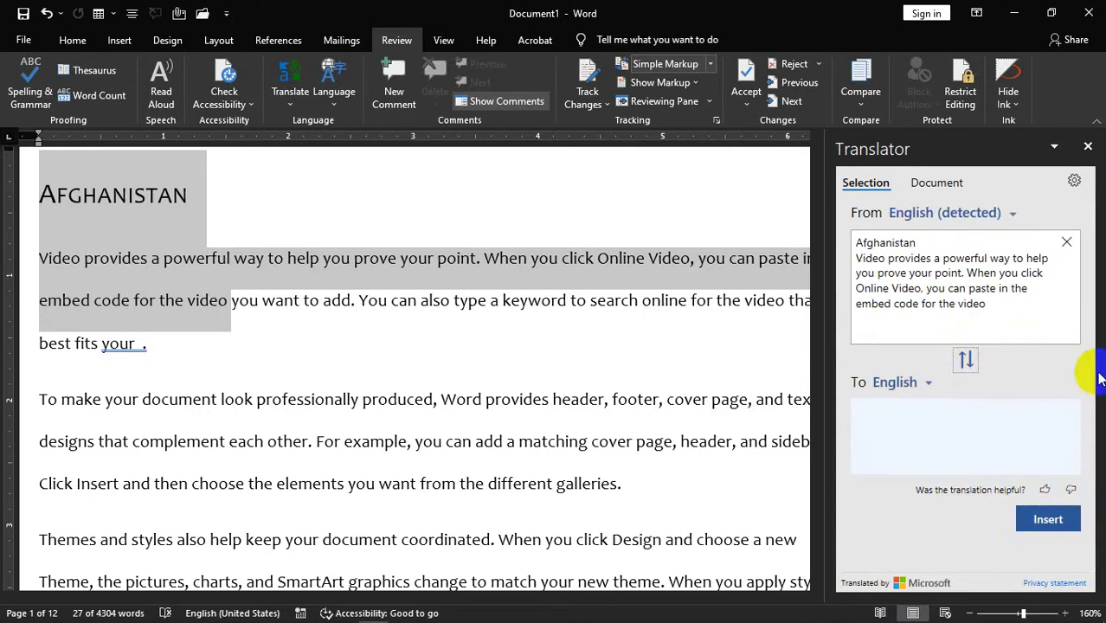
- Switch the target to Urdu to preview the Urdu translation, then close the Translator pane
click(924, 383)
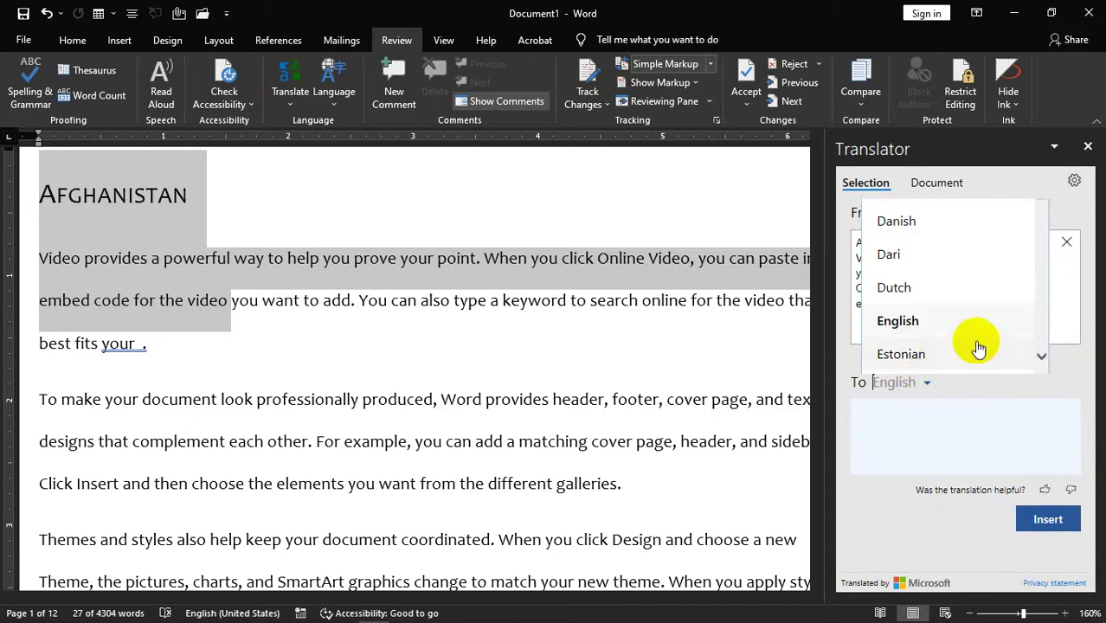
scroll(1004, 346, down, 3)
scroll(1010, 351, down, 2)
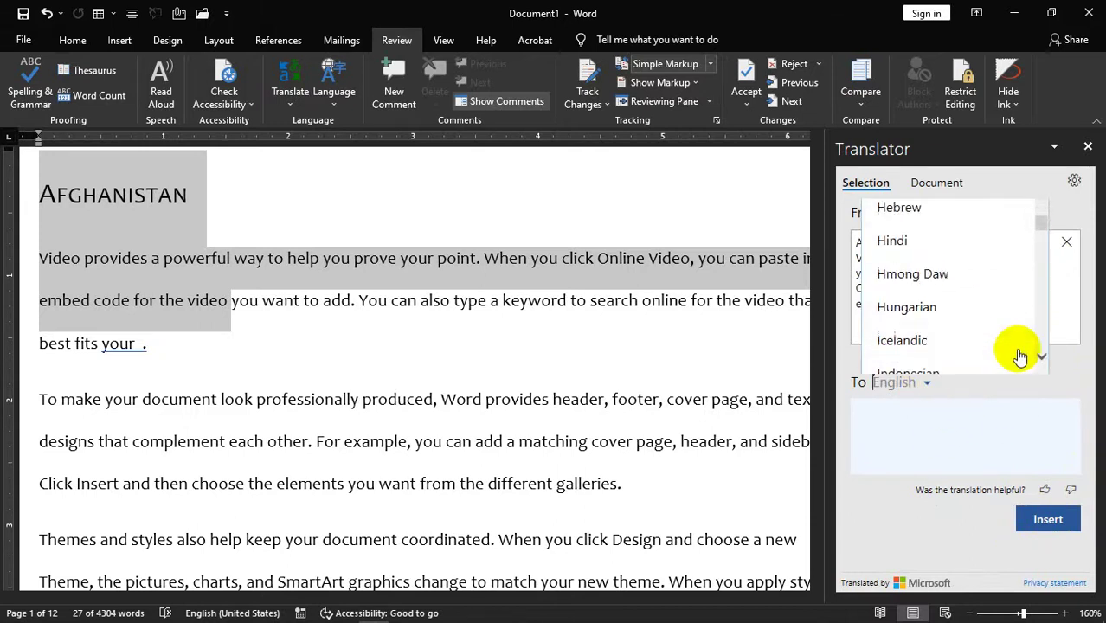
scroll(986, 344, down, 2)
scroll(985, 345, down, 15)
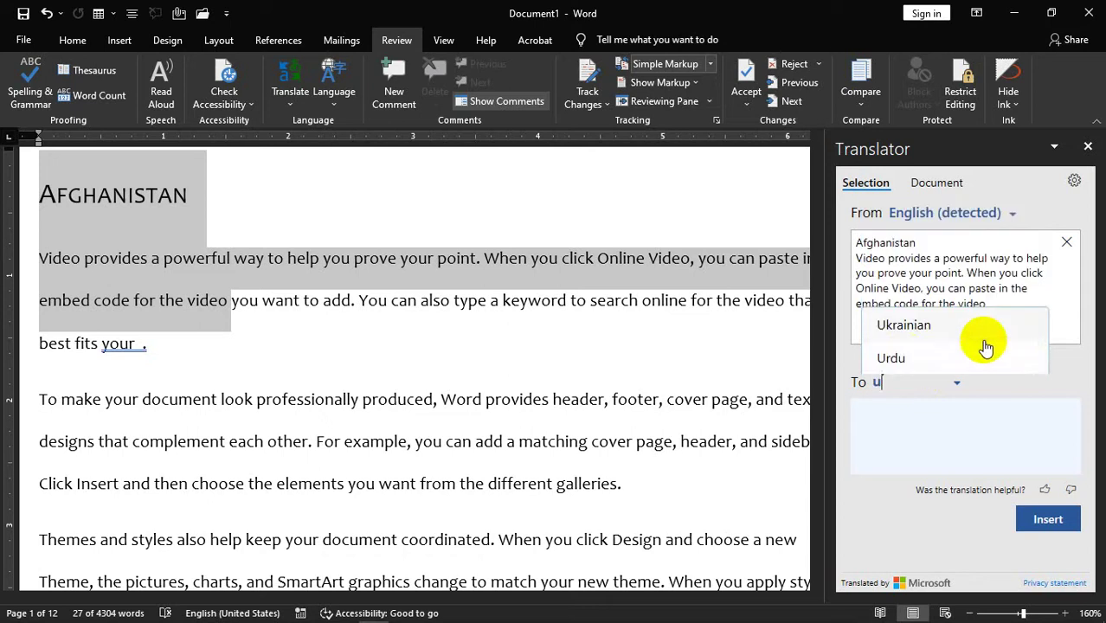
click(922, 379)
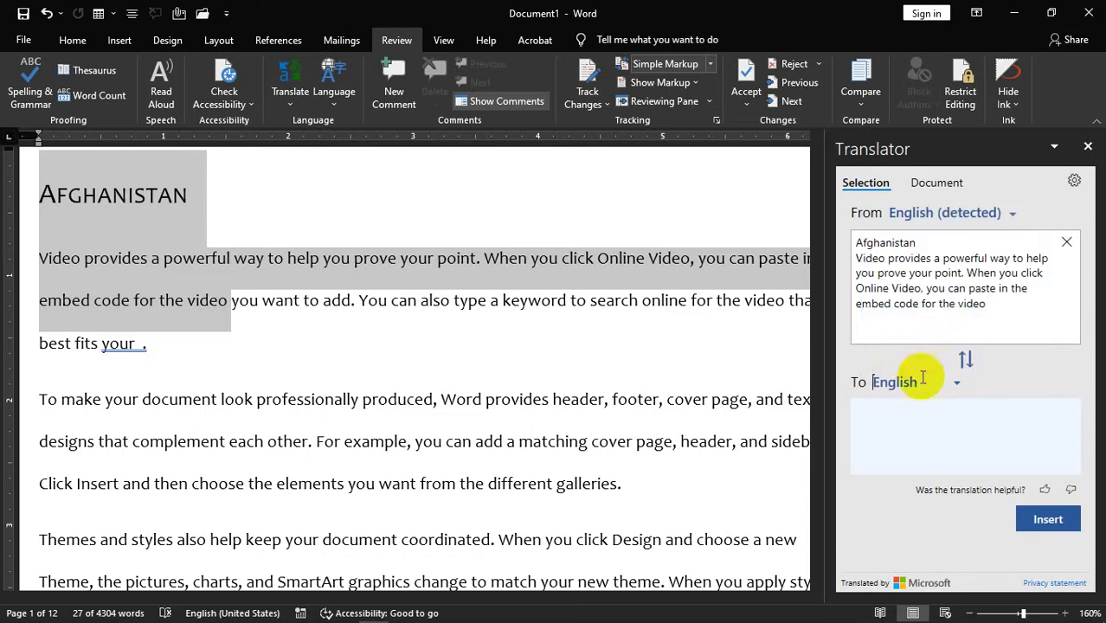
click(964, 358)
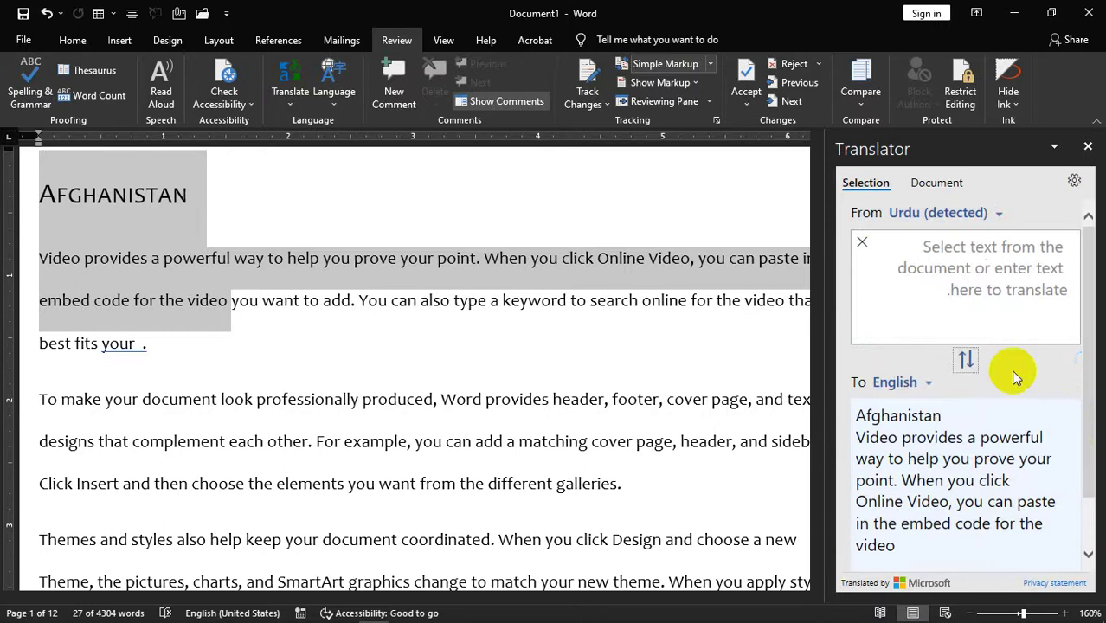
click(964, 358)
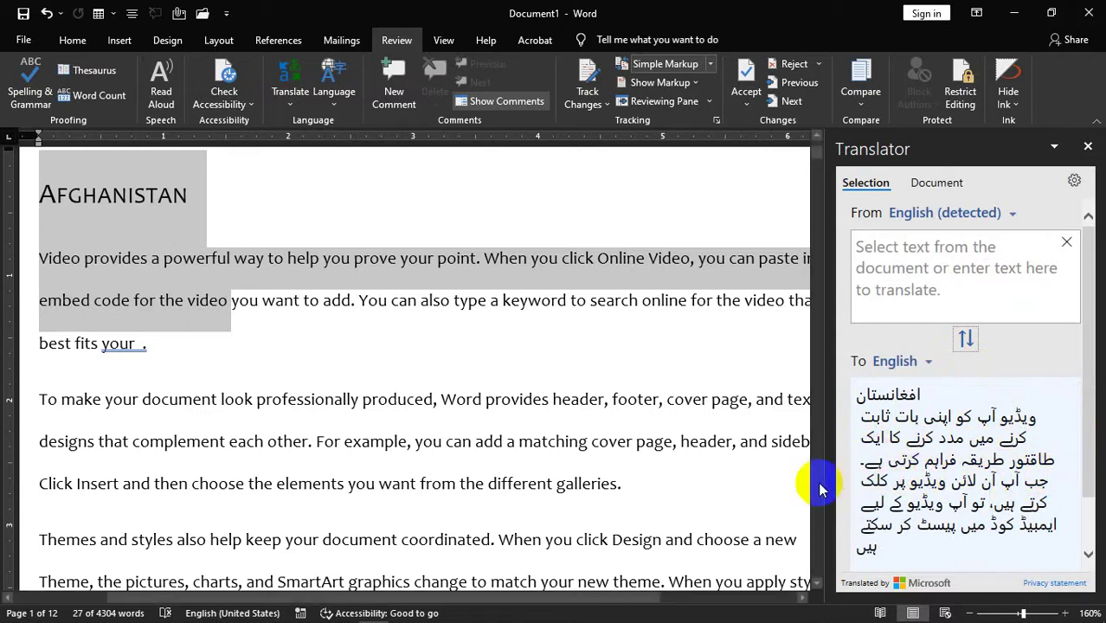
scroll(1023, 513, down, 1)
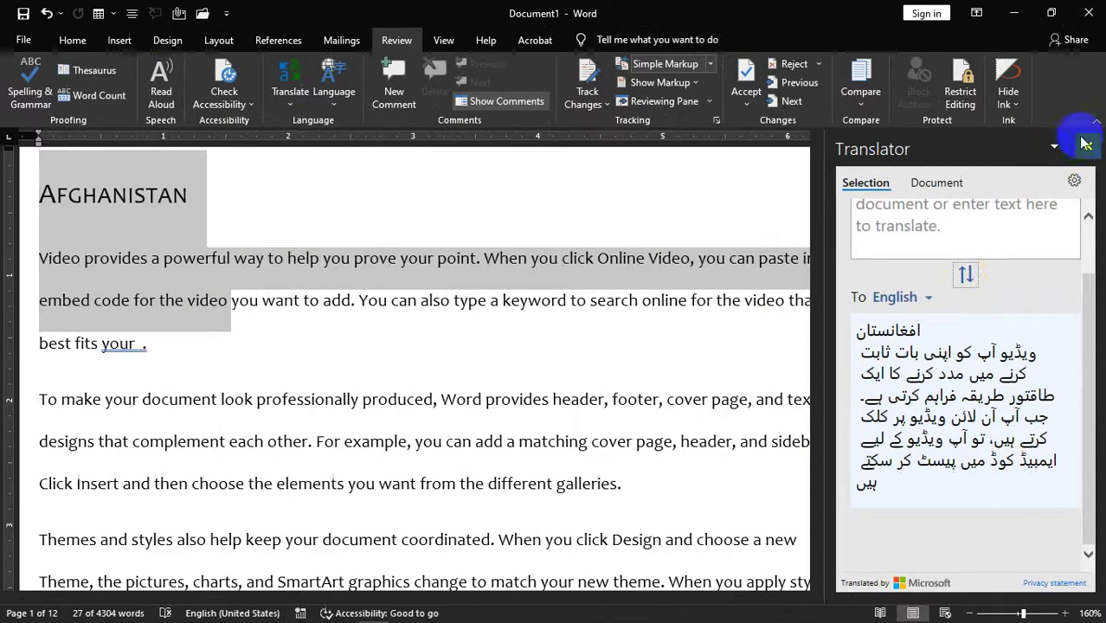
click(1085, 101)
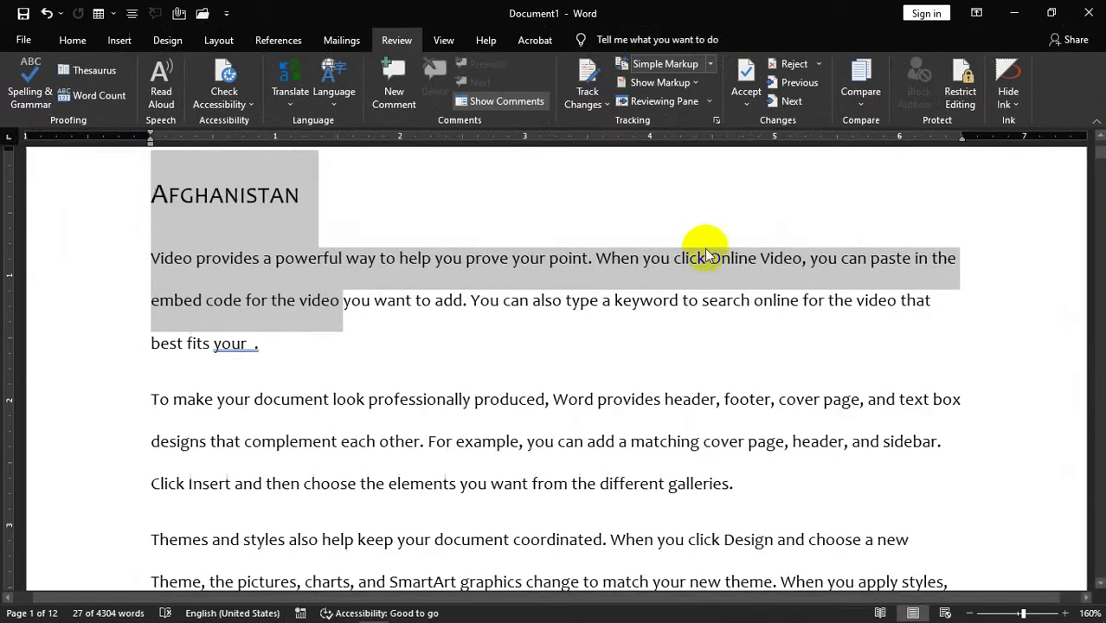
- Select the whole document and start Translate Document with Translator
scroll(581, 337, up, 2)
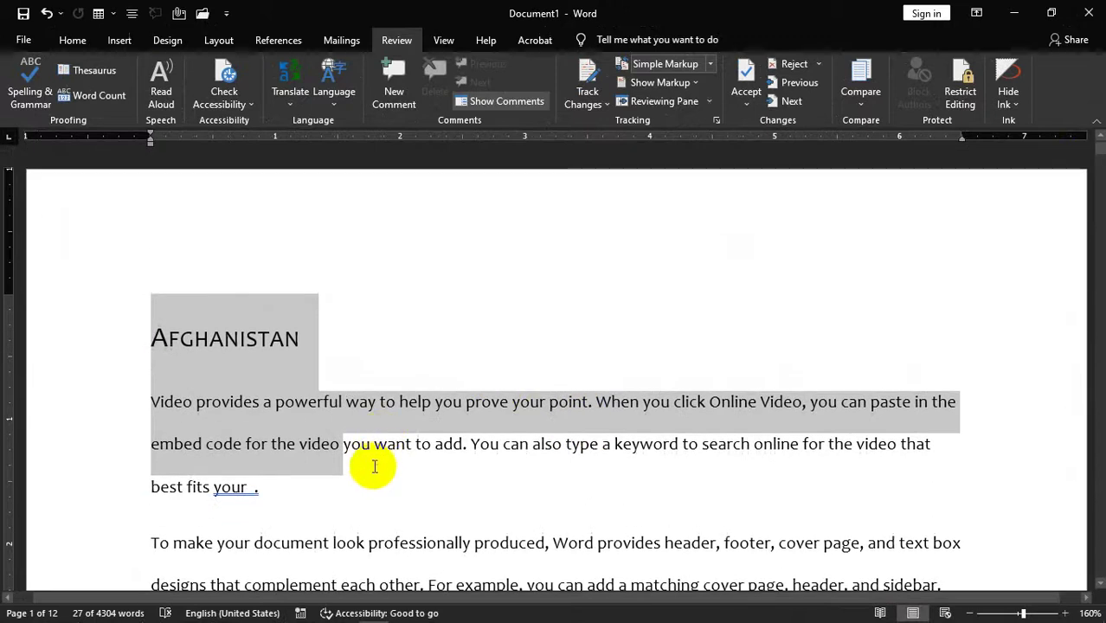
drag(383, 484, 296, 506)
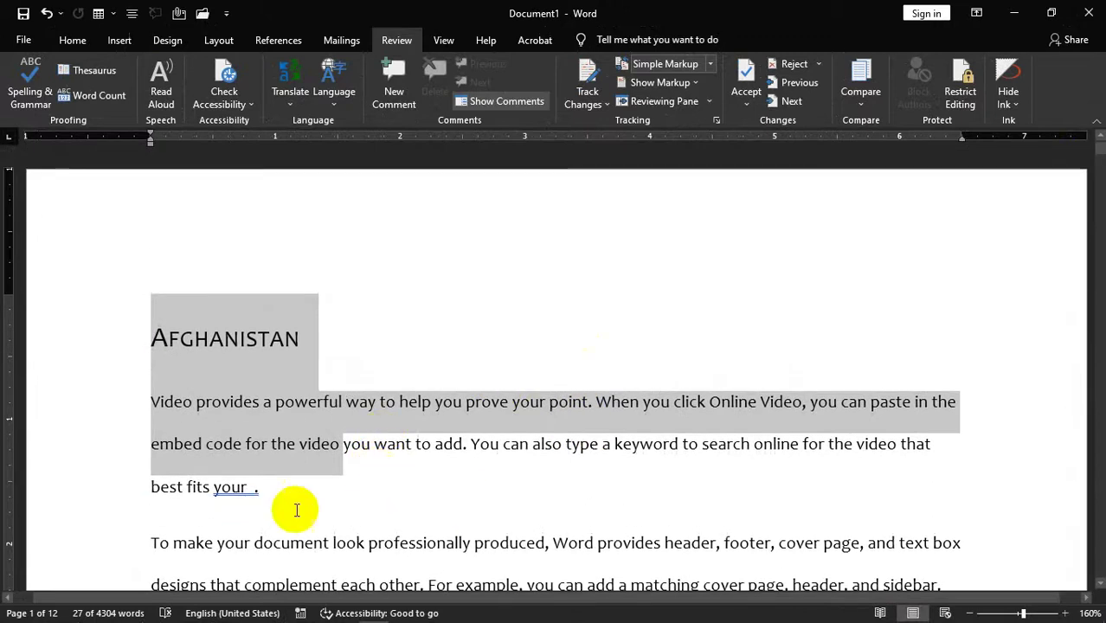
click(292, 486)
key(ctrl+a)
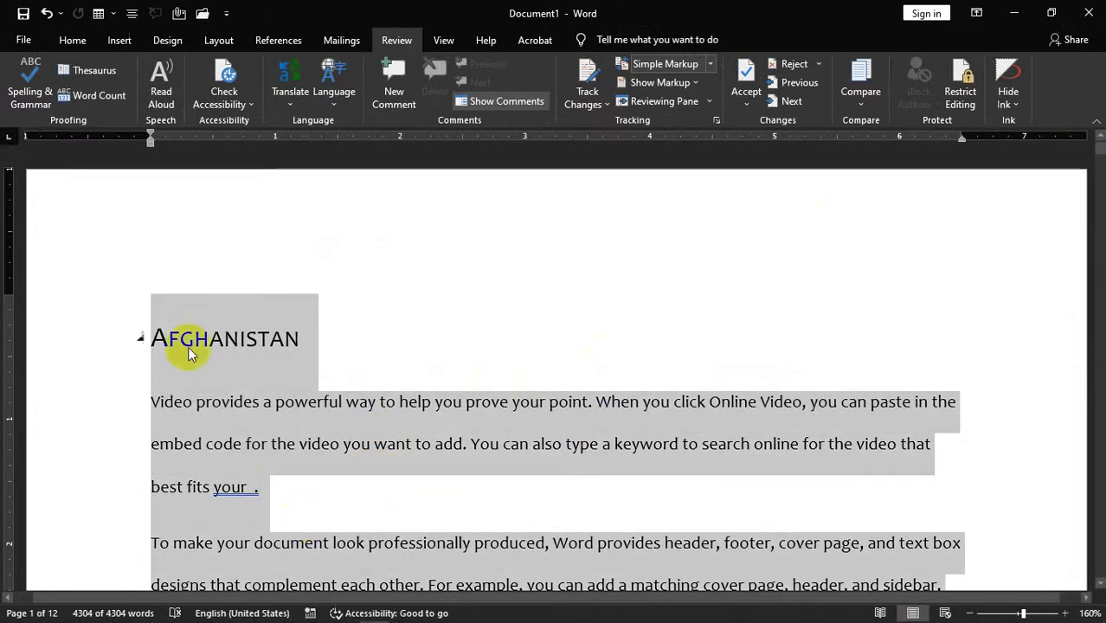
click(343, 110)
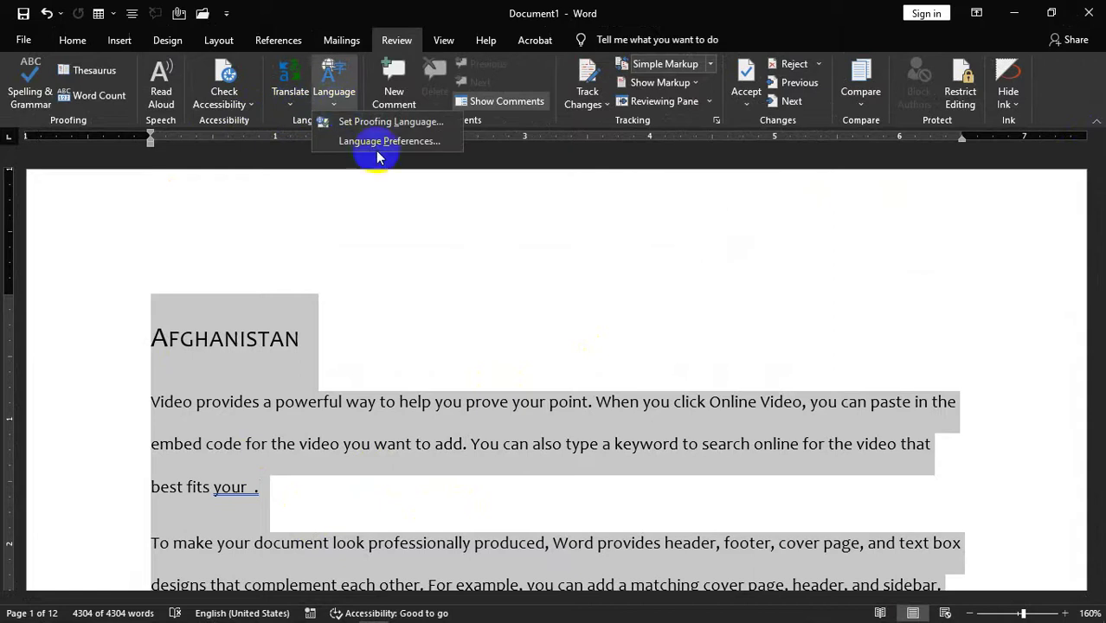
click(294, 108)
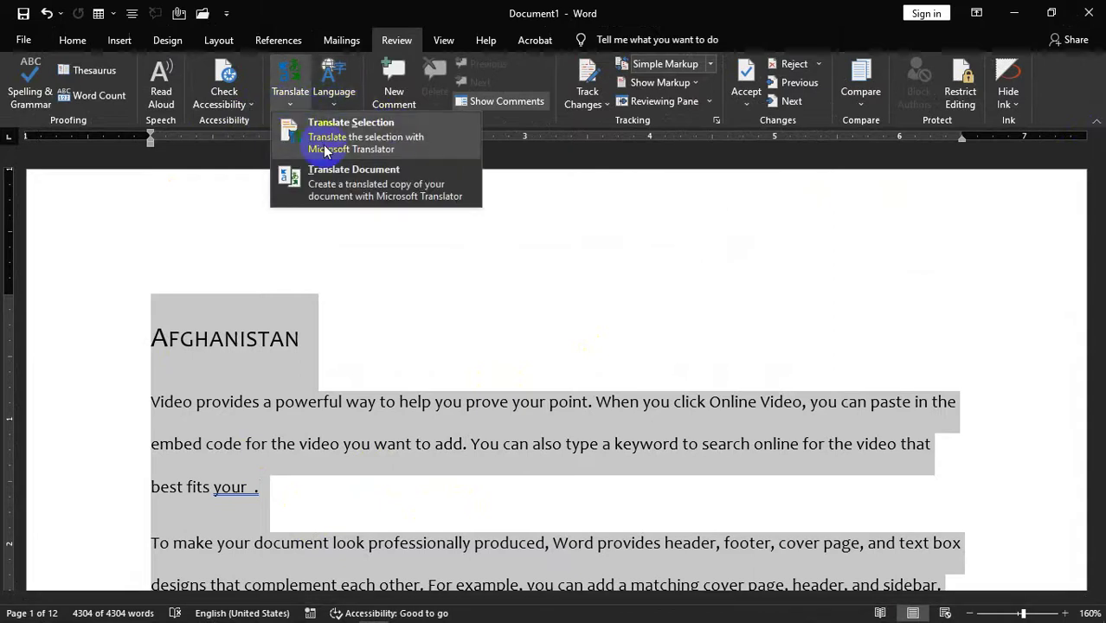
click(324, 122)
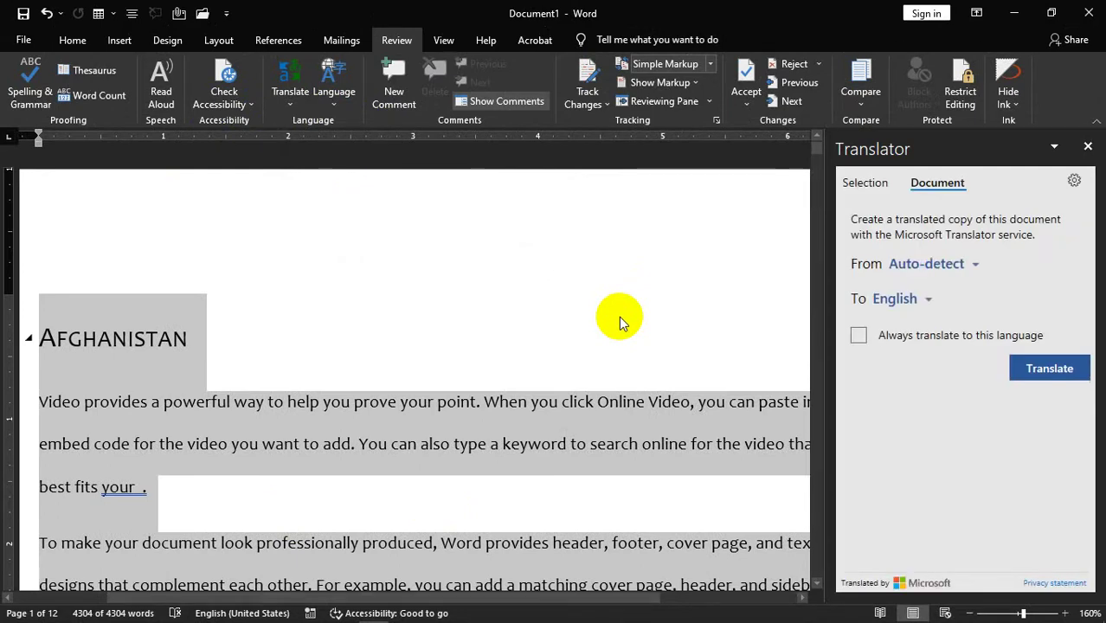
- Set the target language to Urdu and translate the whole document
click(928, 304)
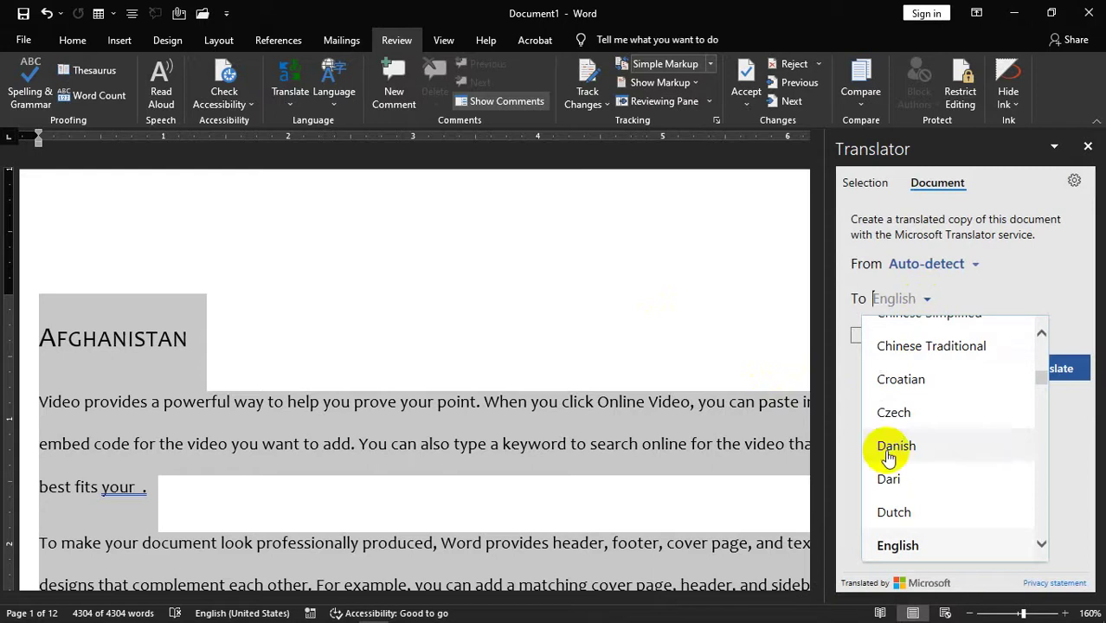
scroll(919, 536, down, 1)
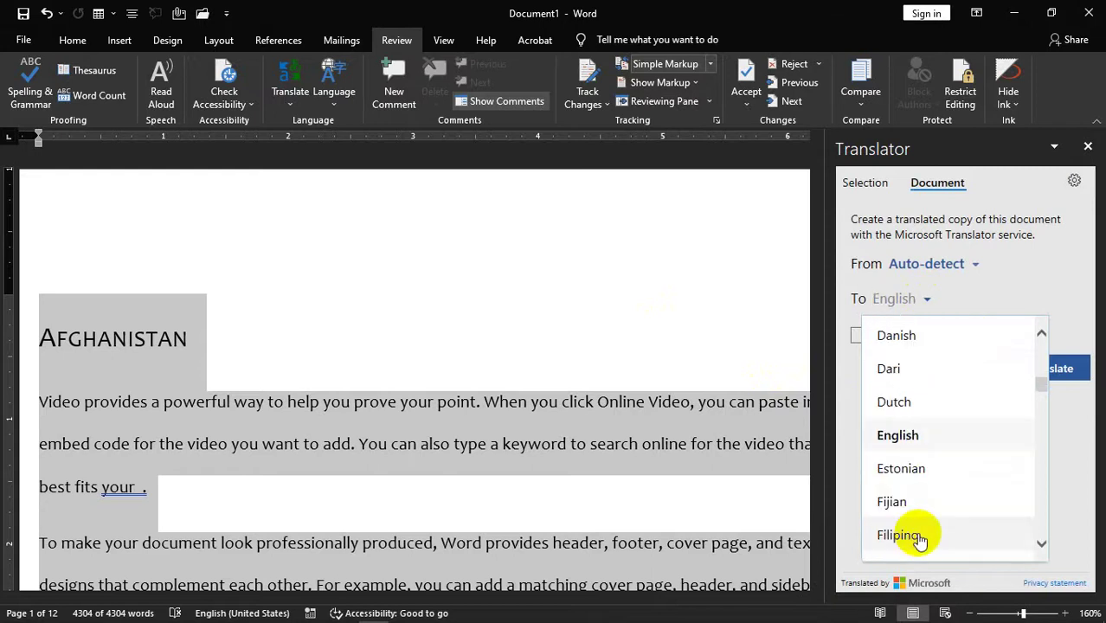
text(u)
click(888, 363)
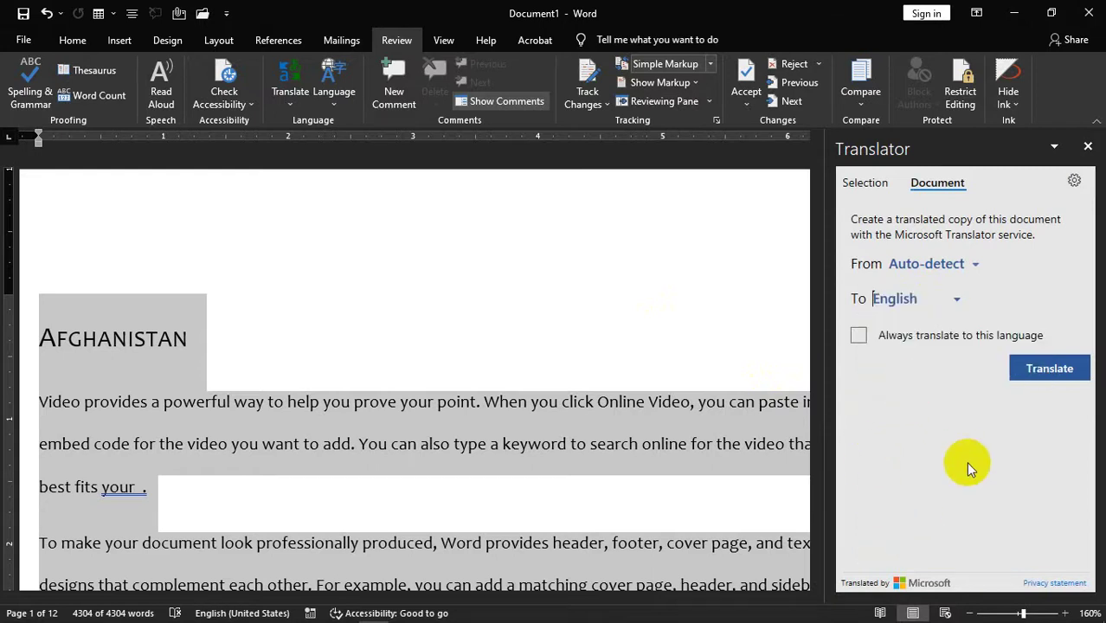
click(1034, 370)
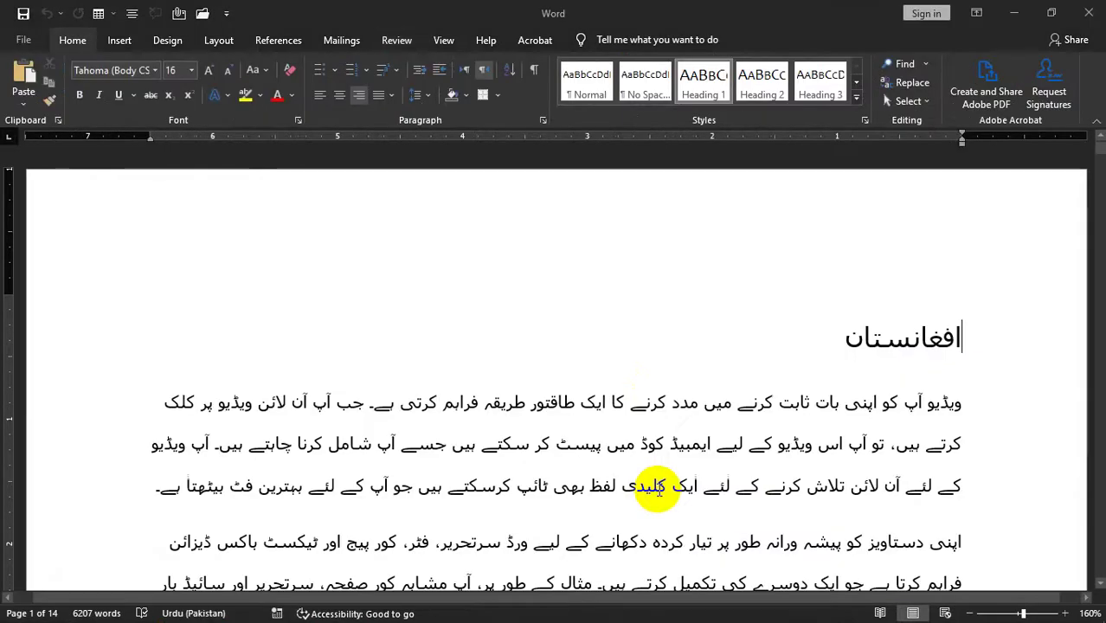
- Scroll through the 14-page Urdu document to its end and back toward the افغانستان title
scroll(657, 489, down, 10)
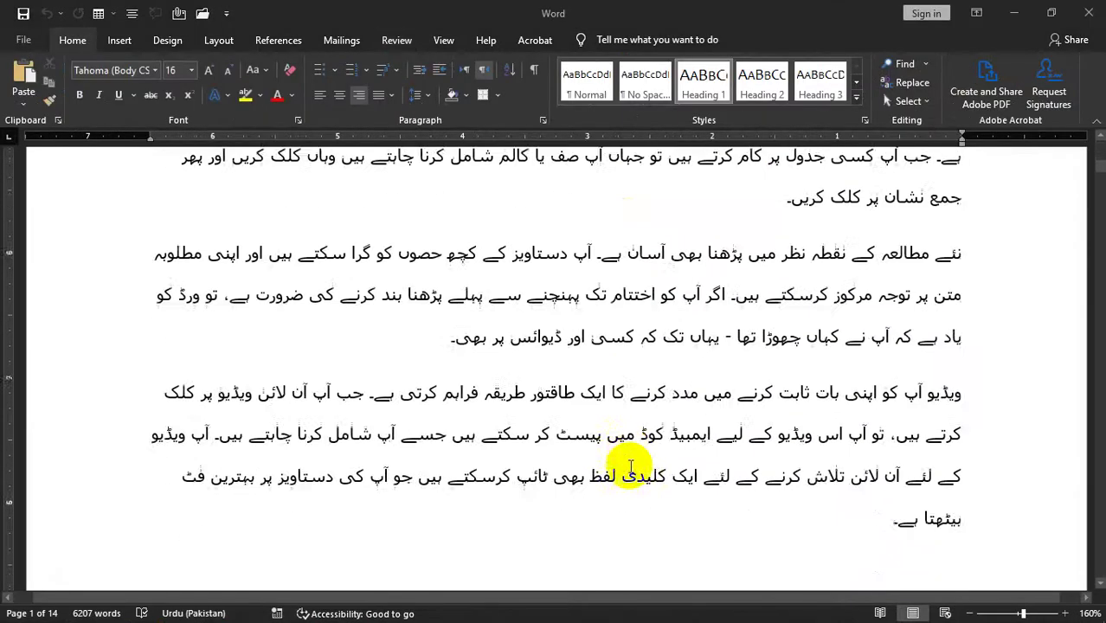
scroll(630, 469, up, 10)
scroll(629, 461, down, 12)
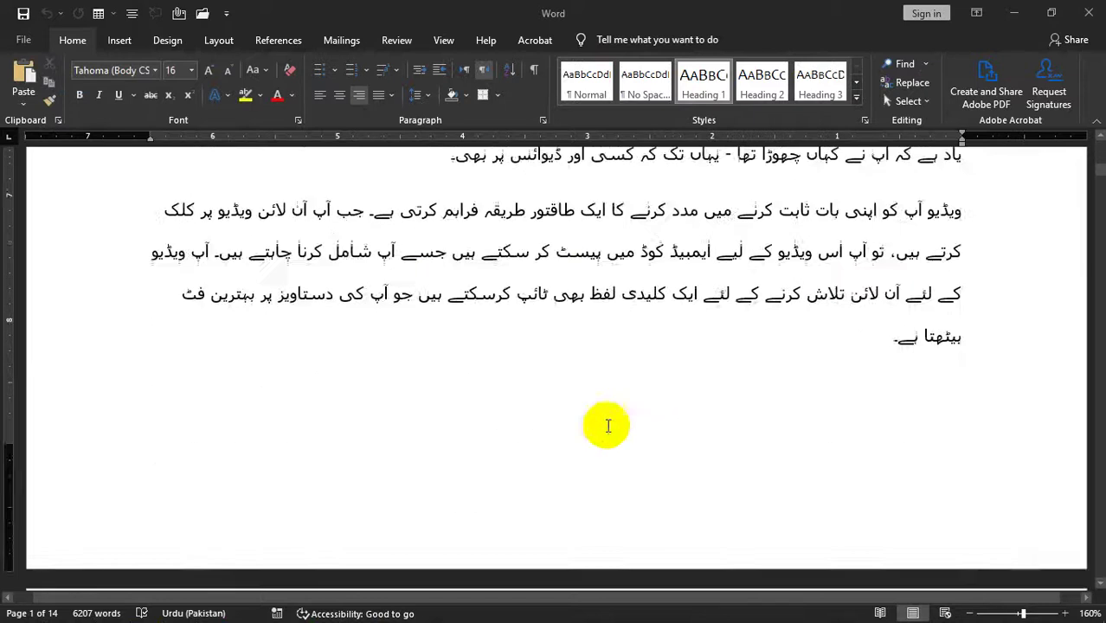
scroll(675, 311, down, 3)
scroll(749, 203, up, 6)
scroll(952, 346, down, 5)
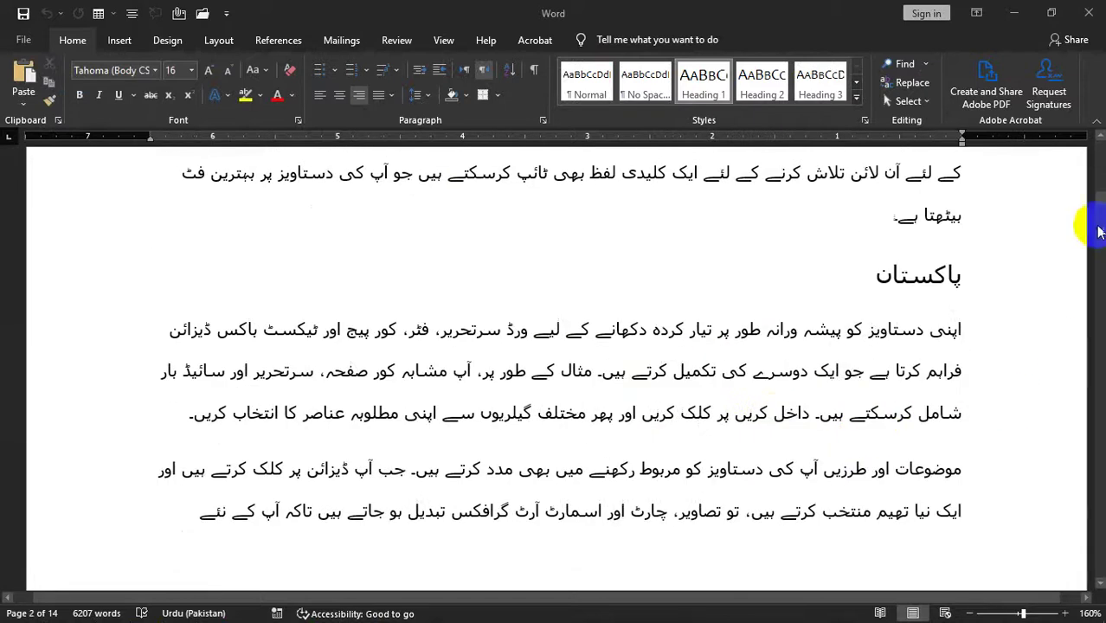
drag(1099, 232, 1099, 149)
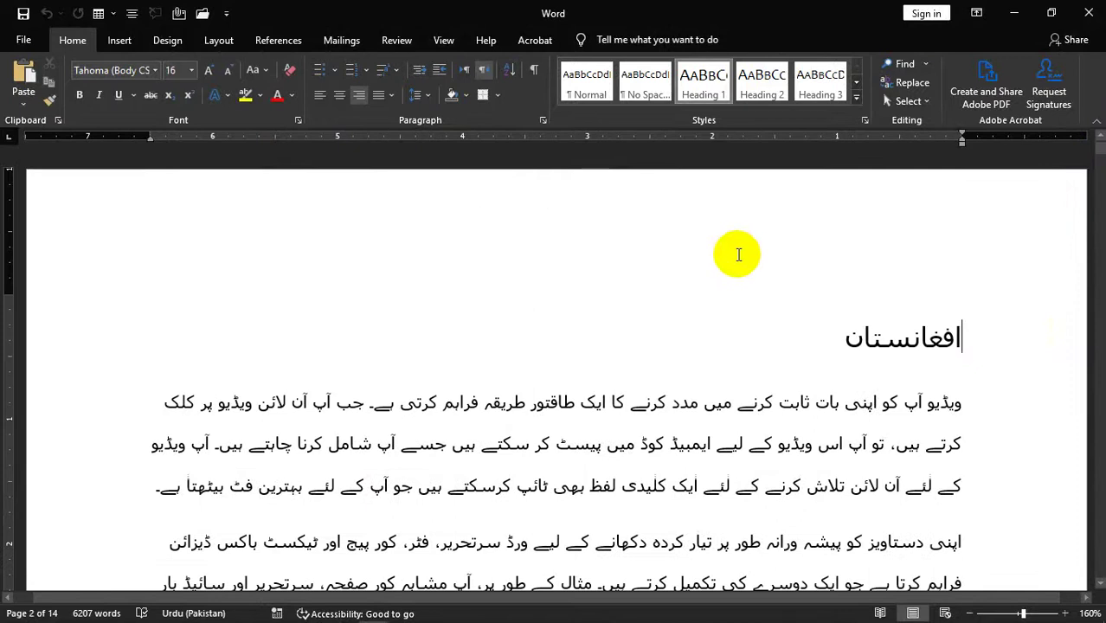
ctrl+scroll(735, 311, down, 5)
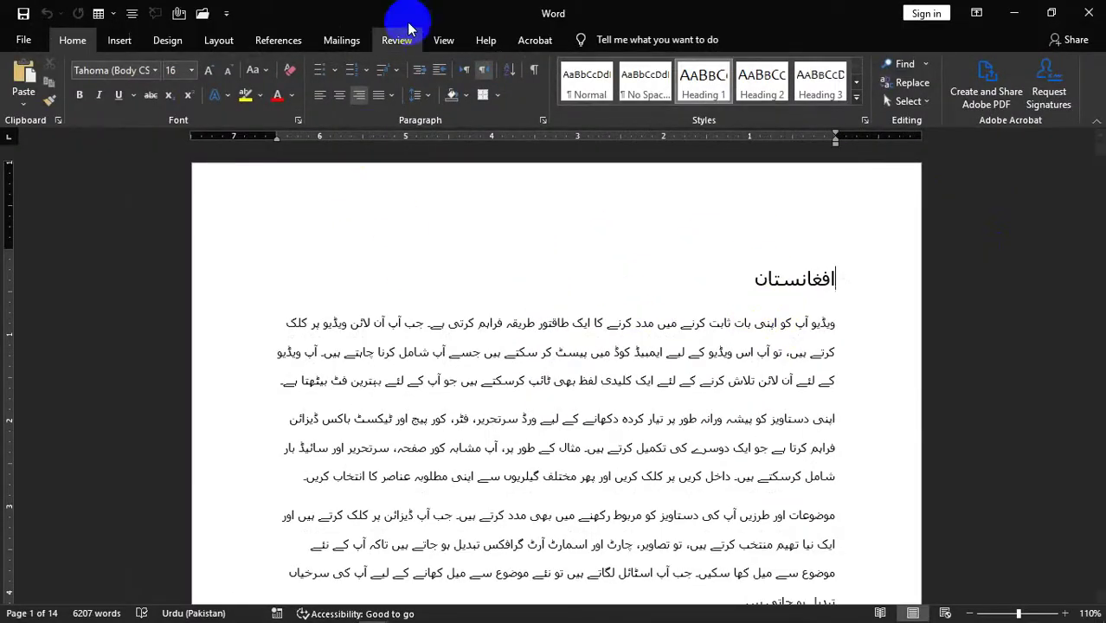
- Use the Navigation pane to visit the پاکستان, ایران and افغانستان headings, then close it
click(419, 42)
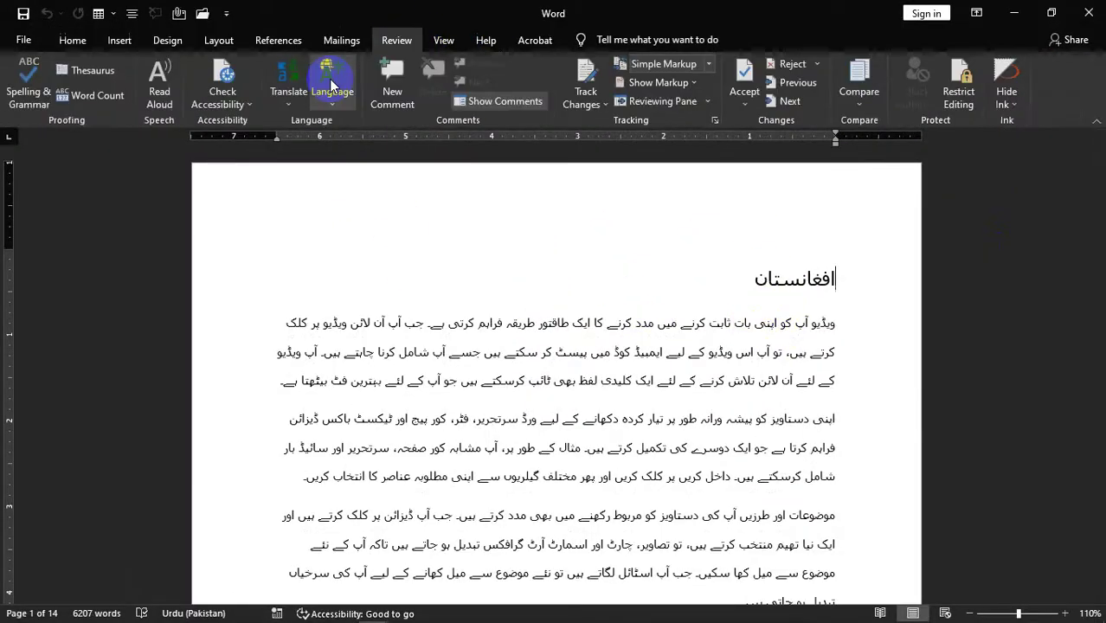
click(245, 104)
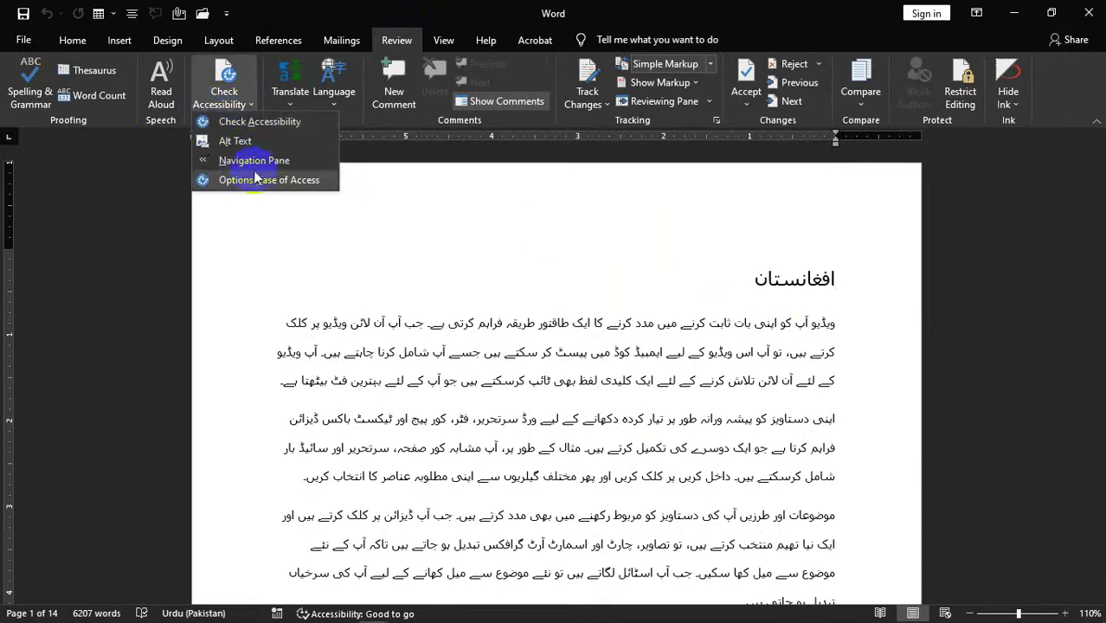
click(242, 159)
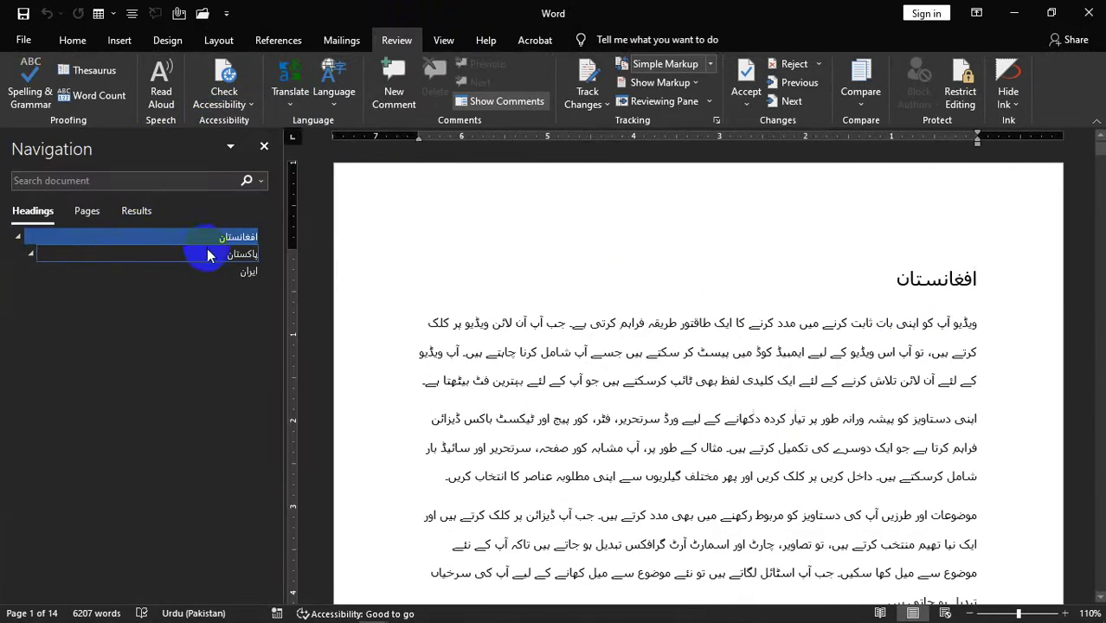
click(229, 255)
click(246, 271)
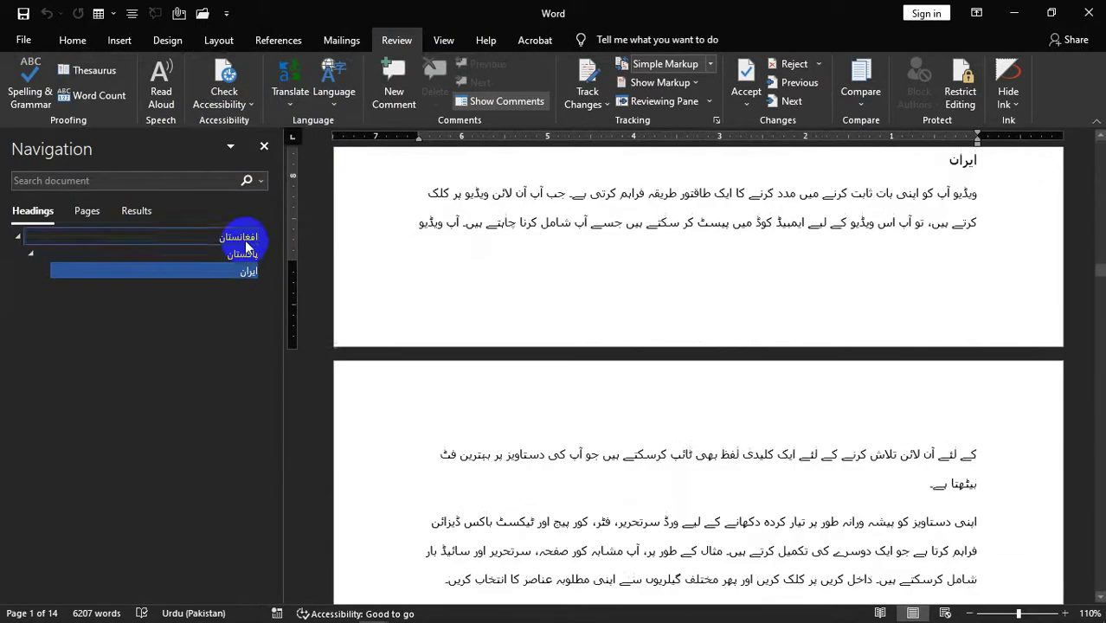
click(241, 237)
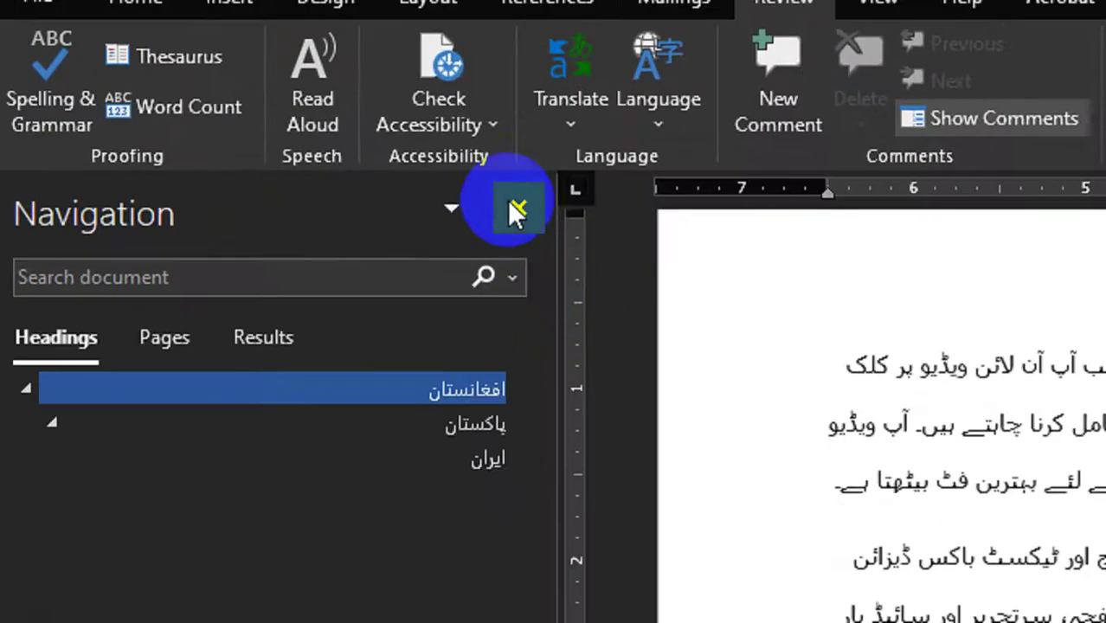
click(497, 164)
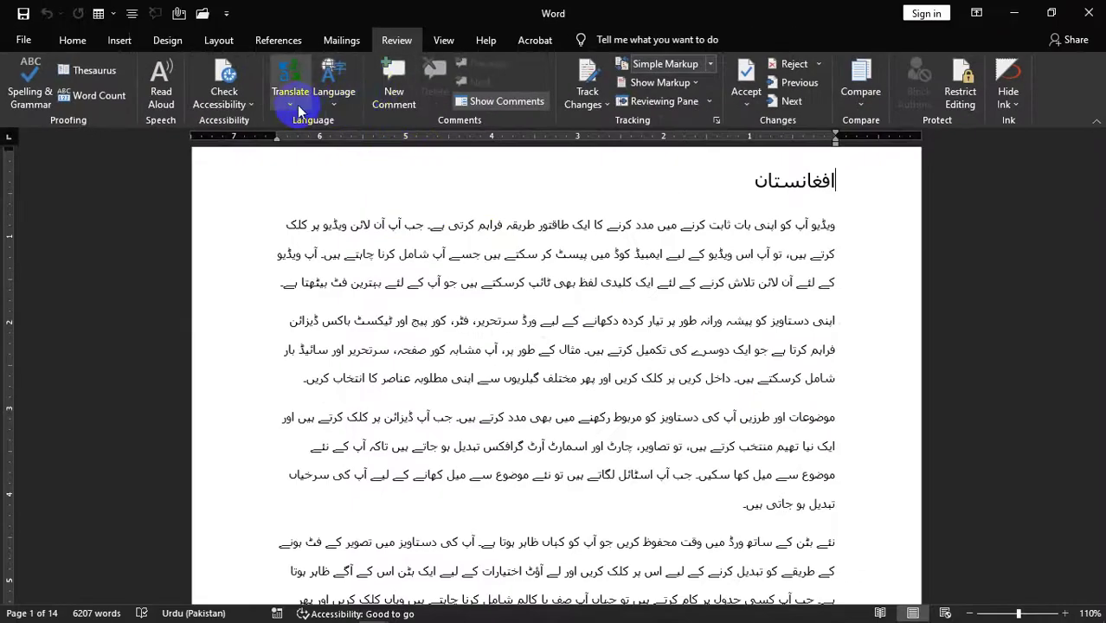
- Set the proofing language to Urdu (Pakistan), skip spelling and grammar checks, keep automatic detection on
click(296, 104)
click(322, 115)
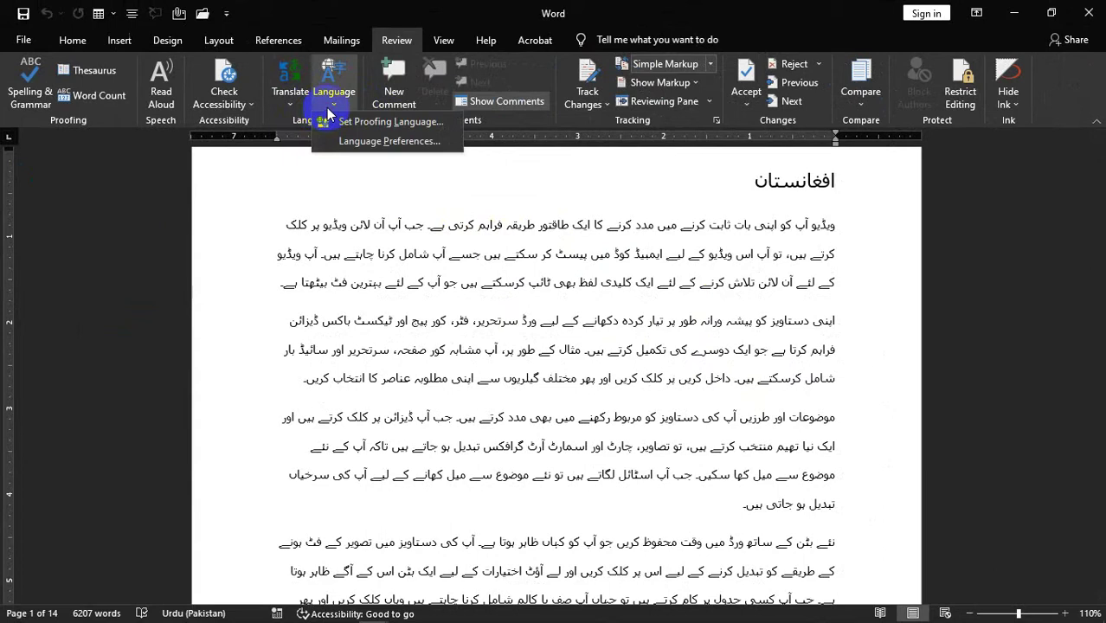
click(385, 124)
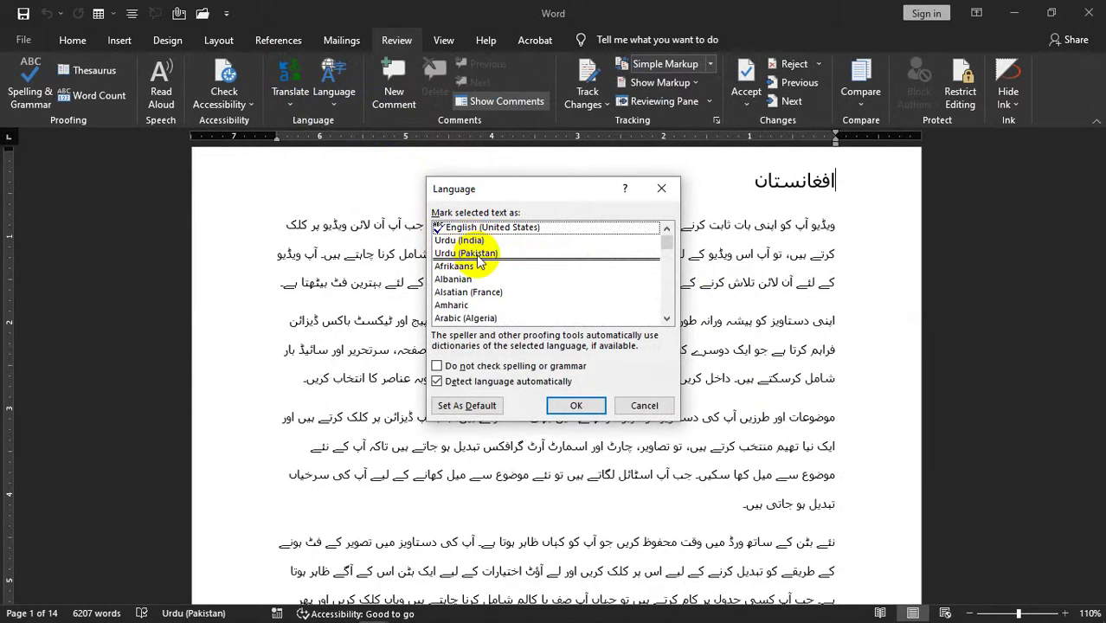
click(478, 256)
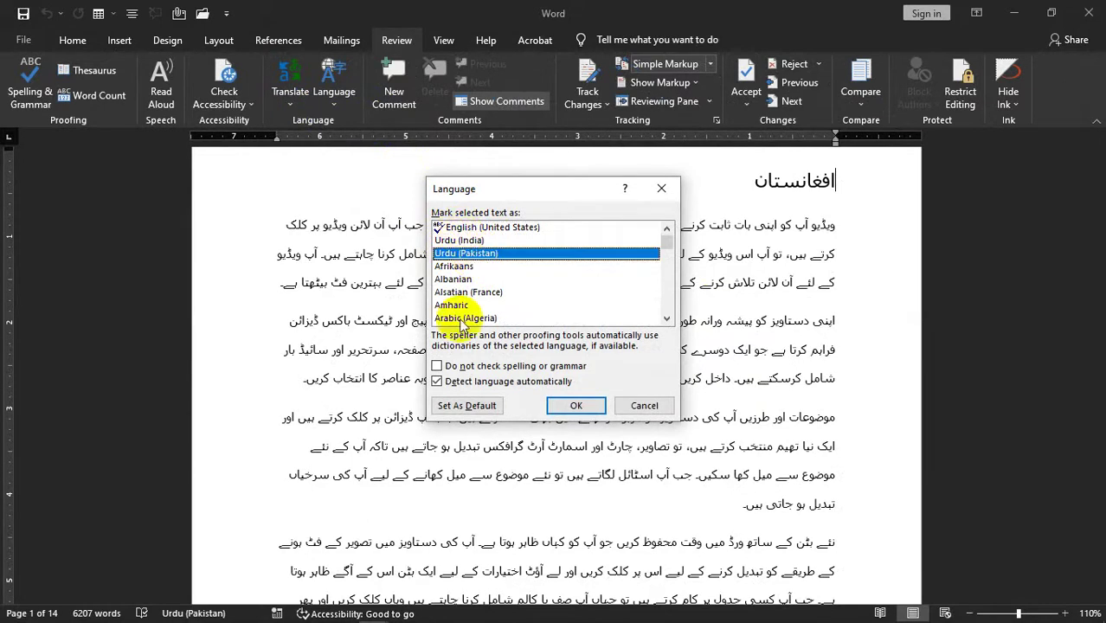
click(438, 382)
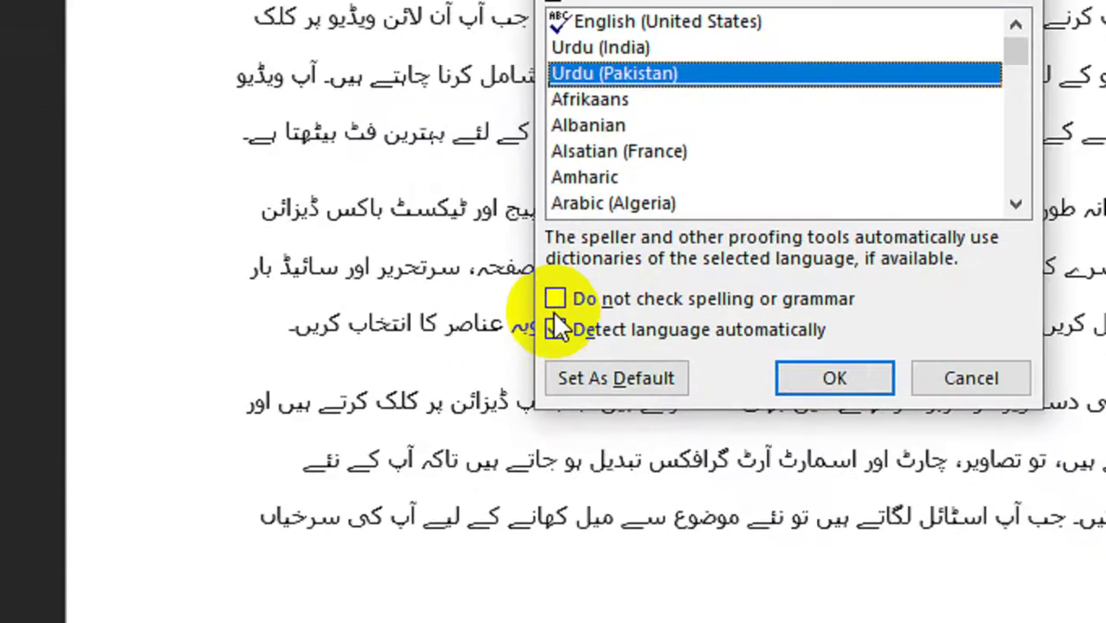
click(438, 381)
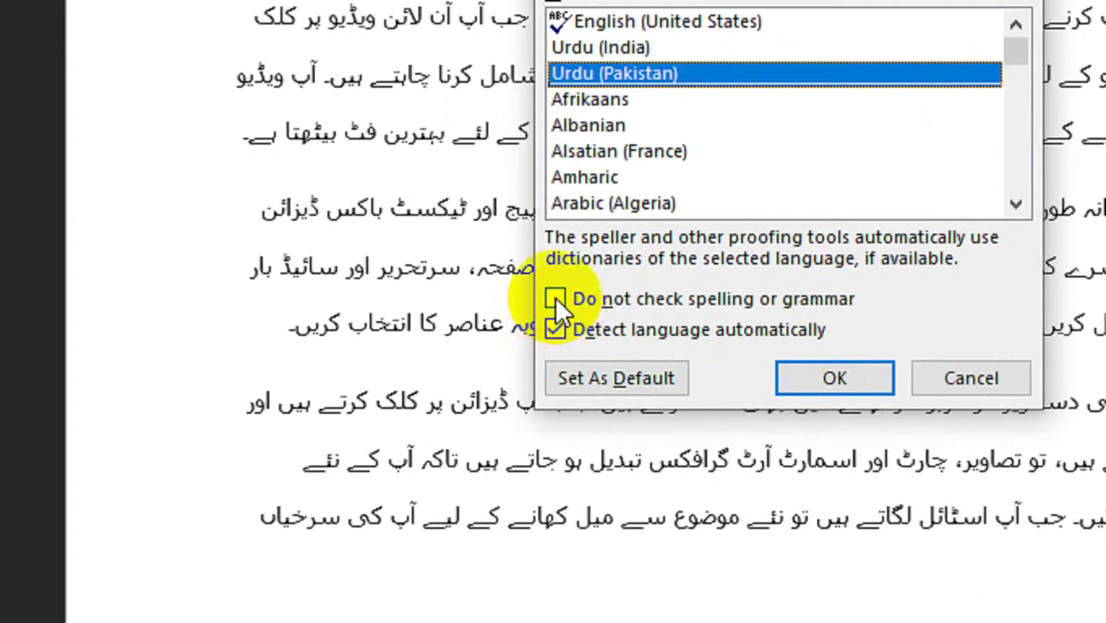
click(554, 297)
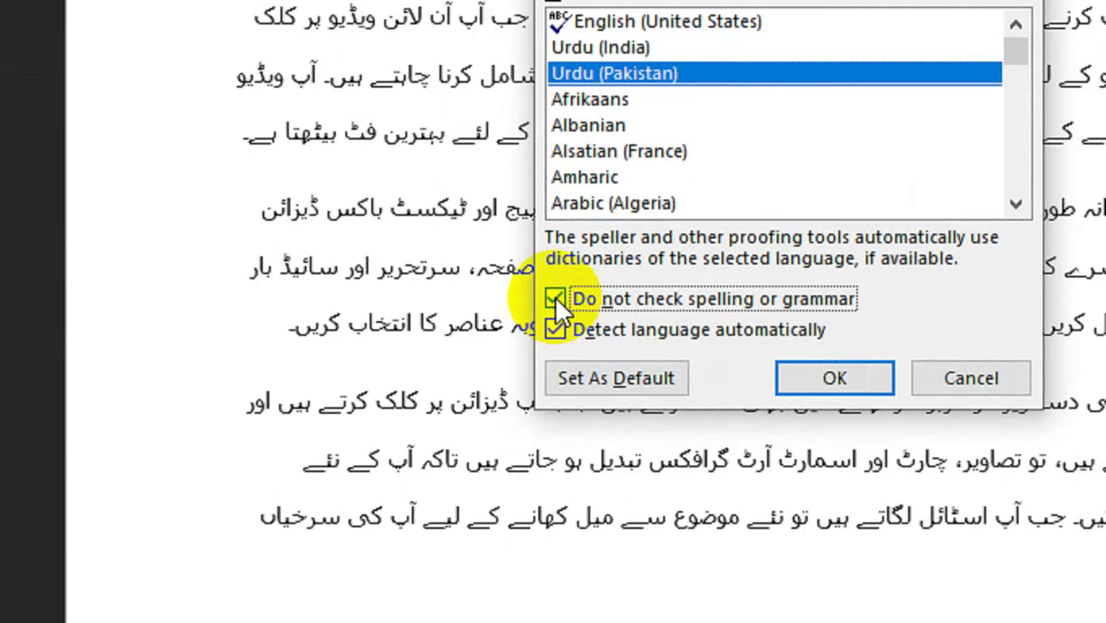
click(552, 294)
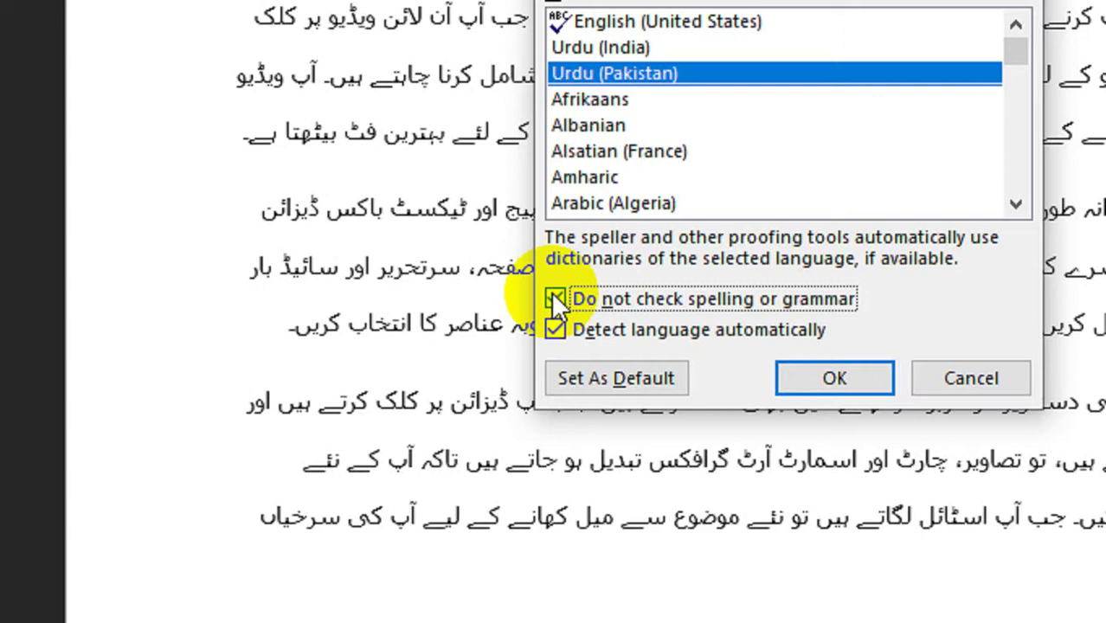
click(552, 294)
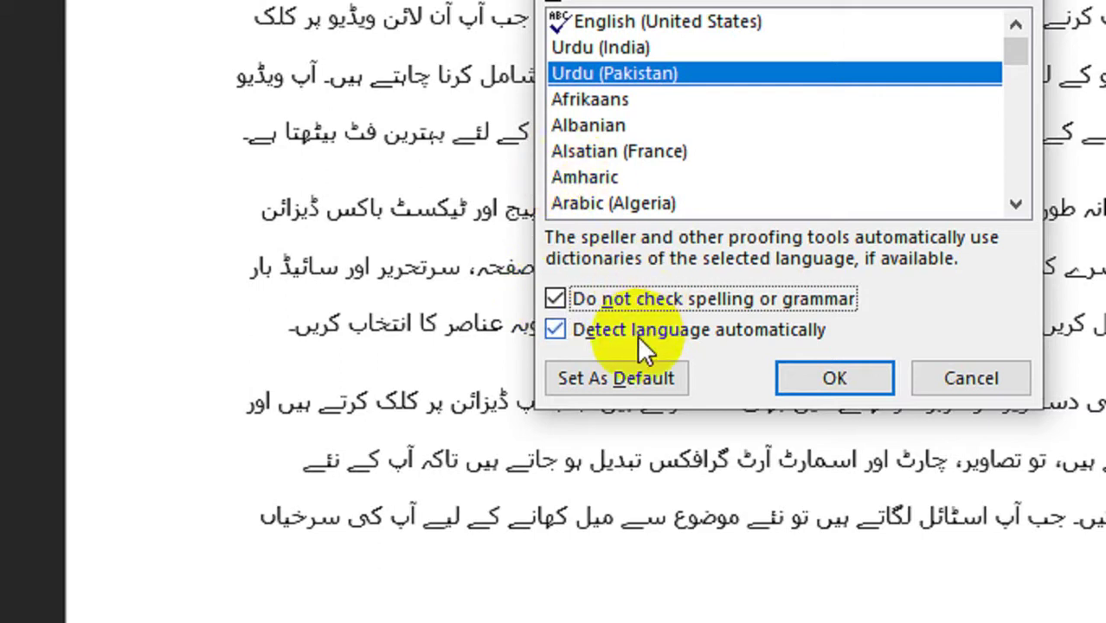
click(554, 328)
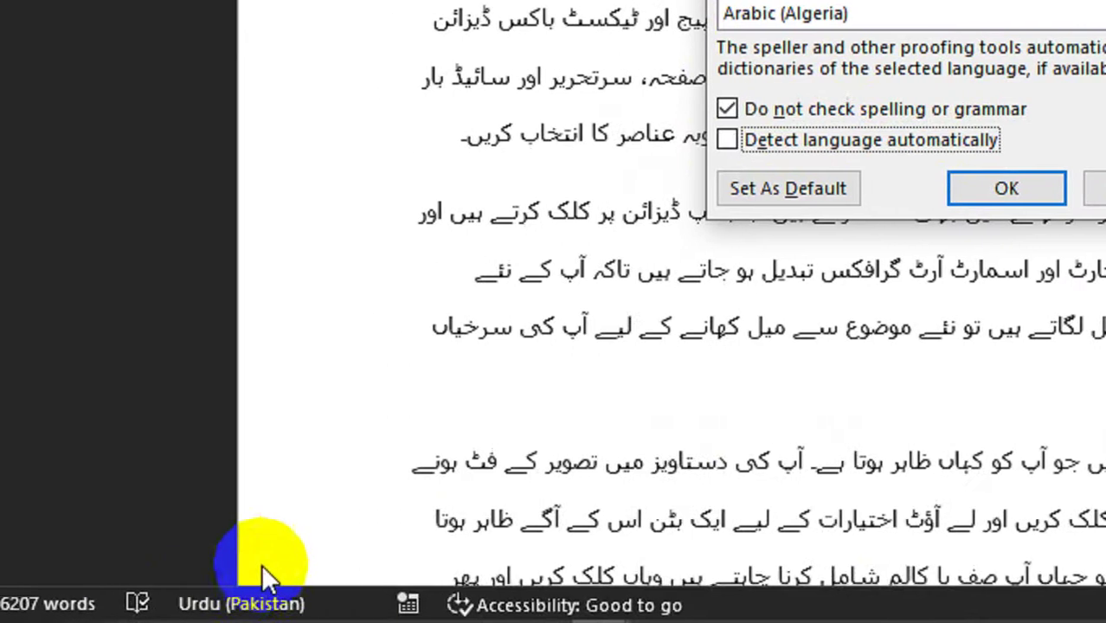
click(727, 140)
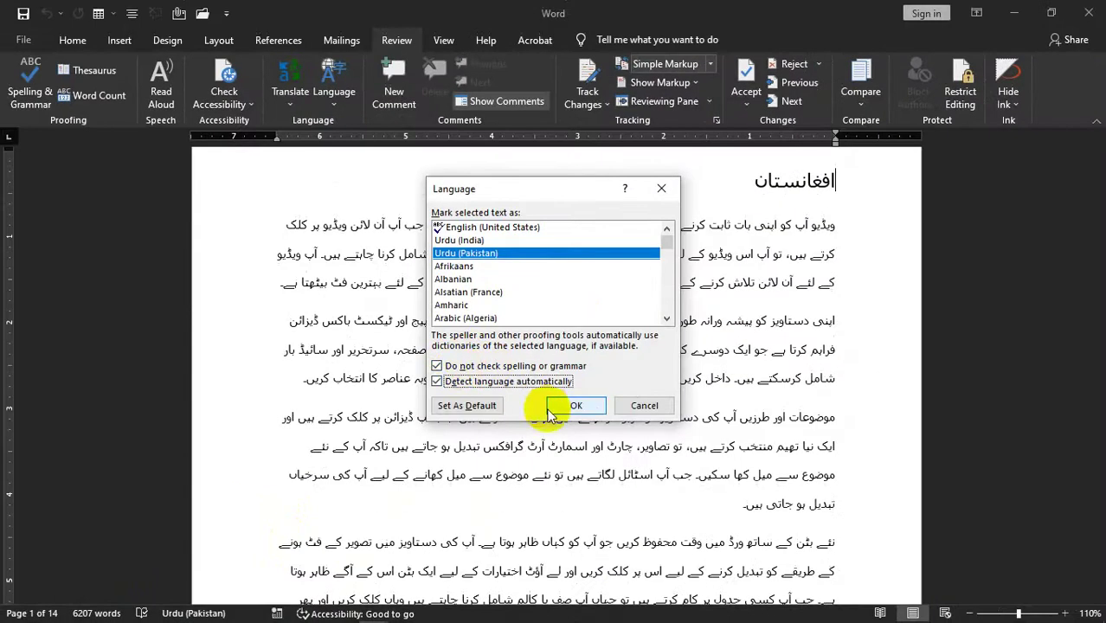
click(999, 220)
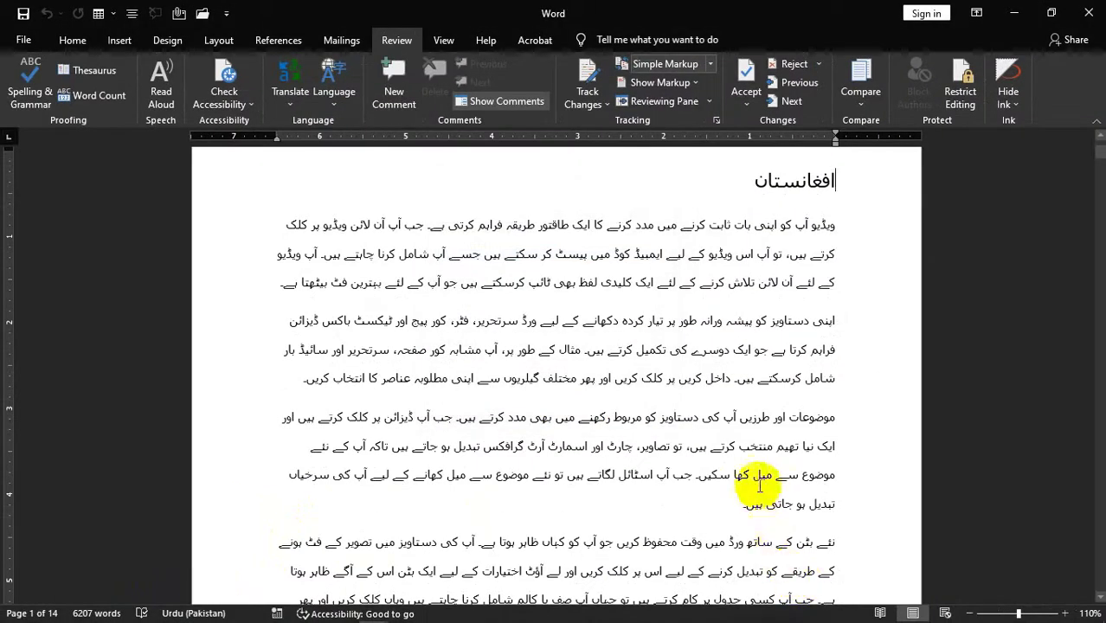
- Add a comment on the افغانستان heading describing Afghanistan as a Muslim country in Asia
scroll(629, 394, up, 2)
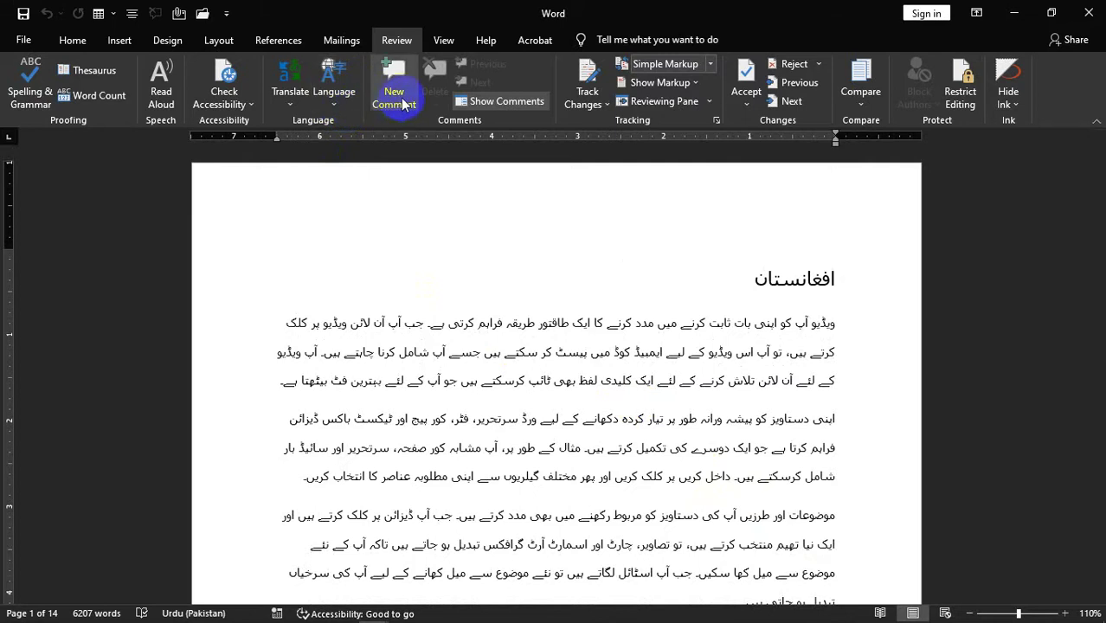
drag(755, 275, 831, 276)
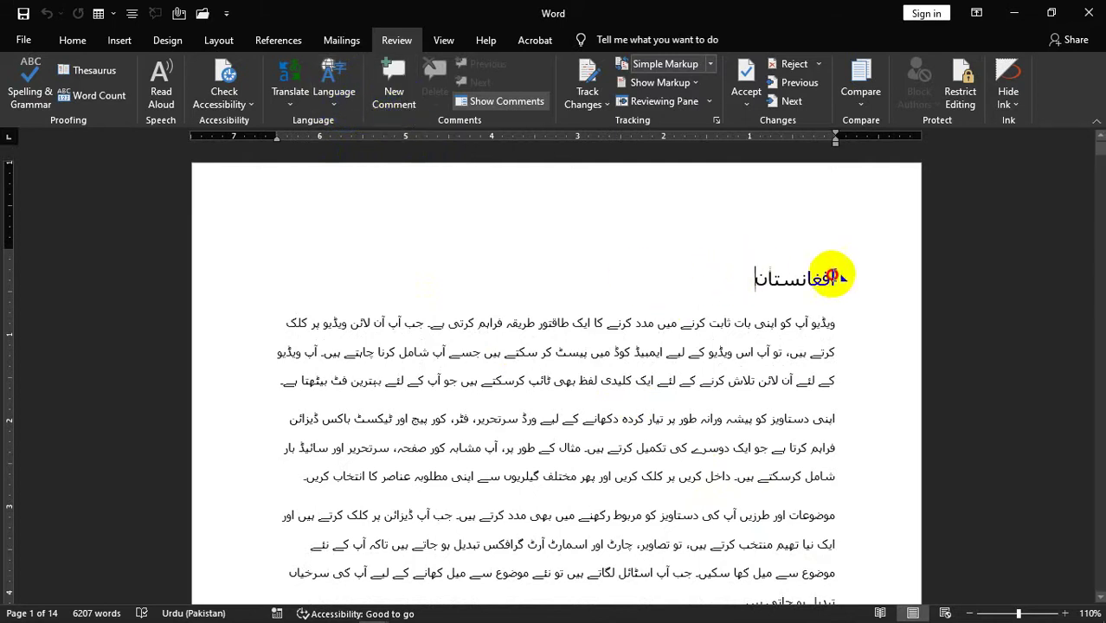
click(394, 91)
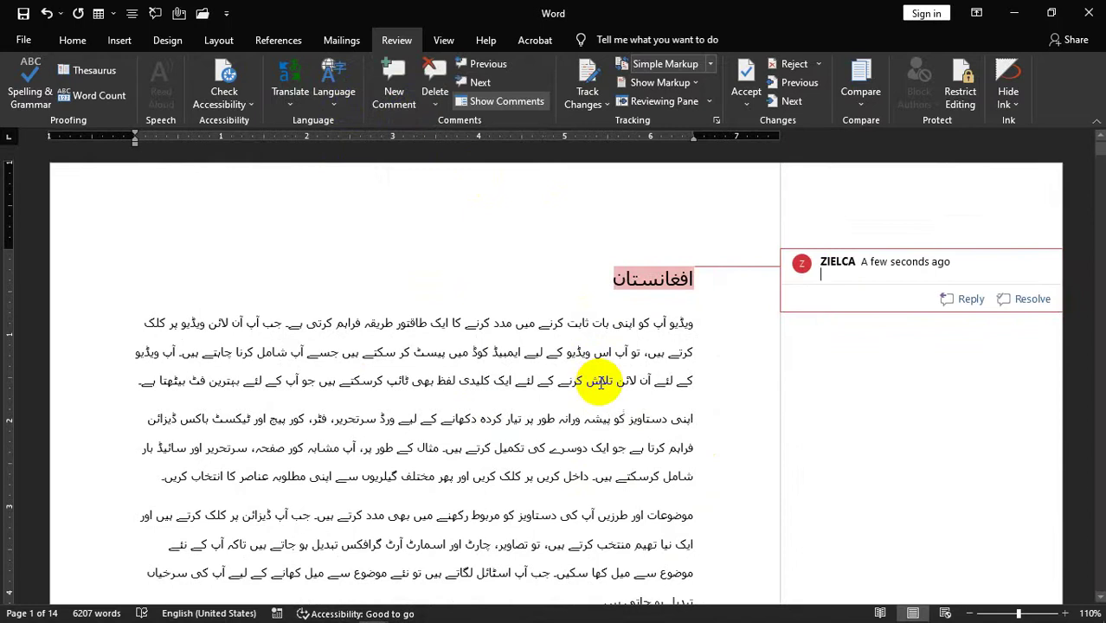
text(a )
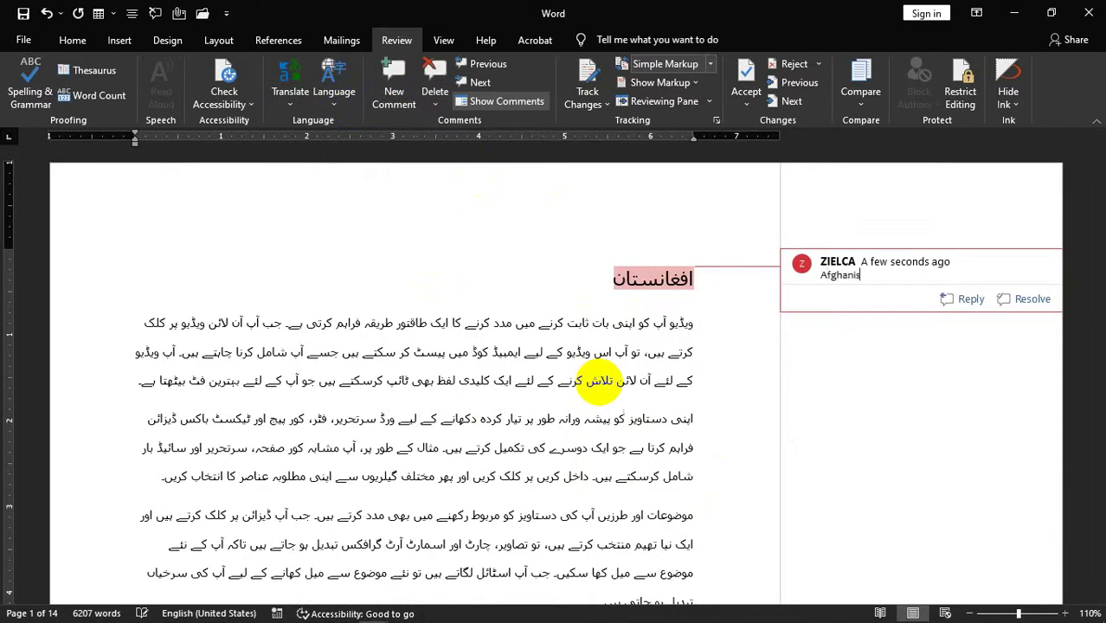
text(muslim country that is situated in t)
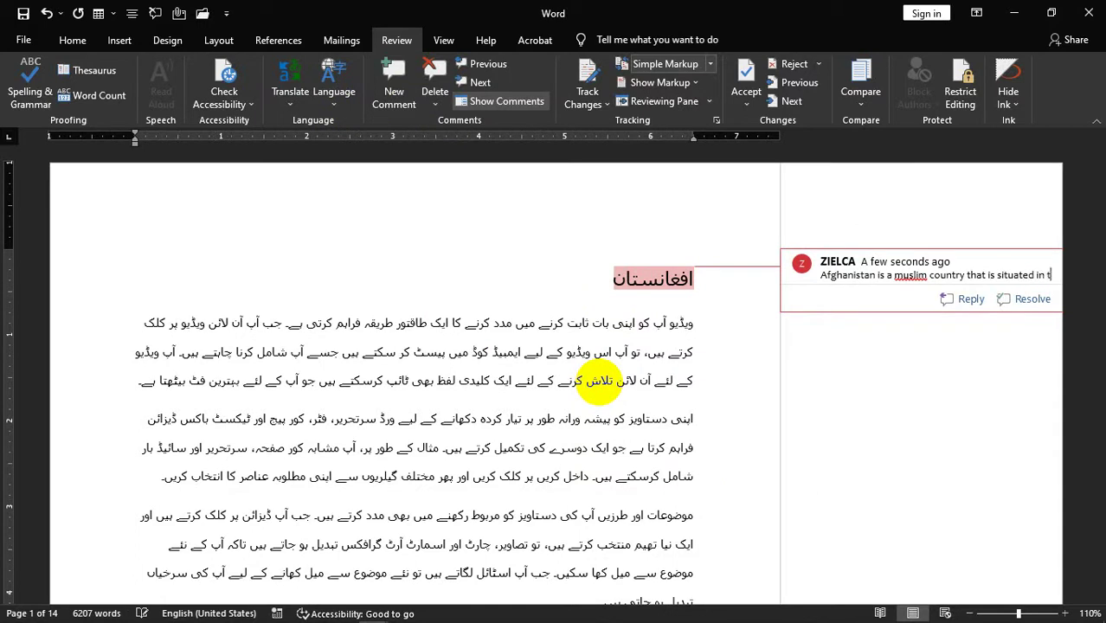
text(he heart of asia it is a warto)
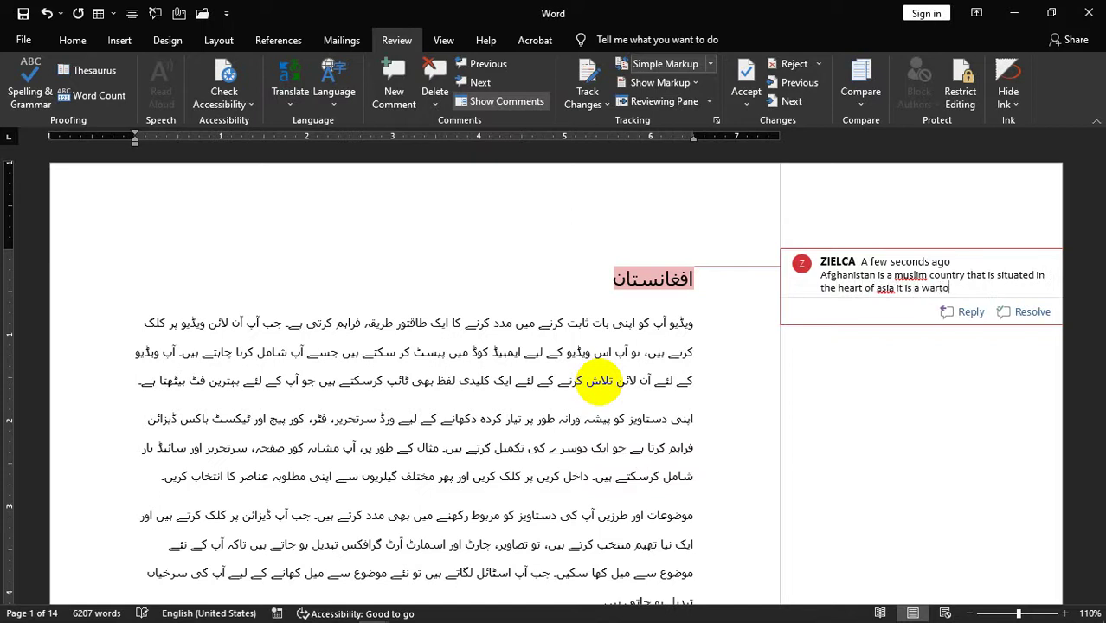
text(country)
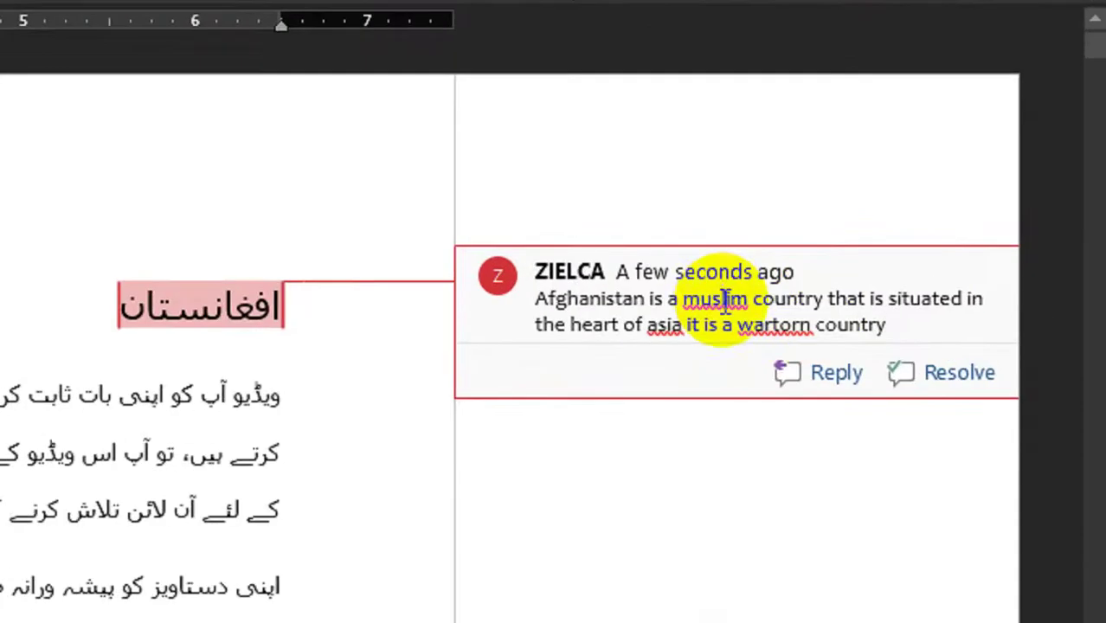
- Correct the comment's spellings to Muslim, Asia and war-torn
right_click(913, 275)
click(681, 331)
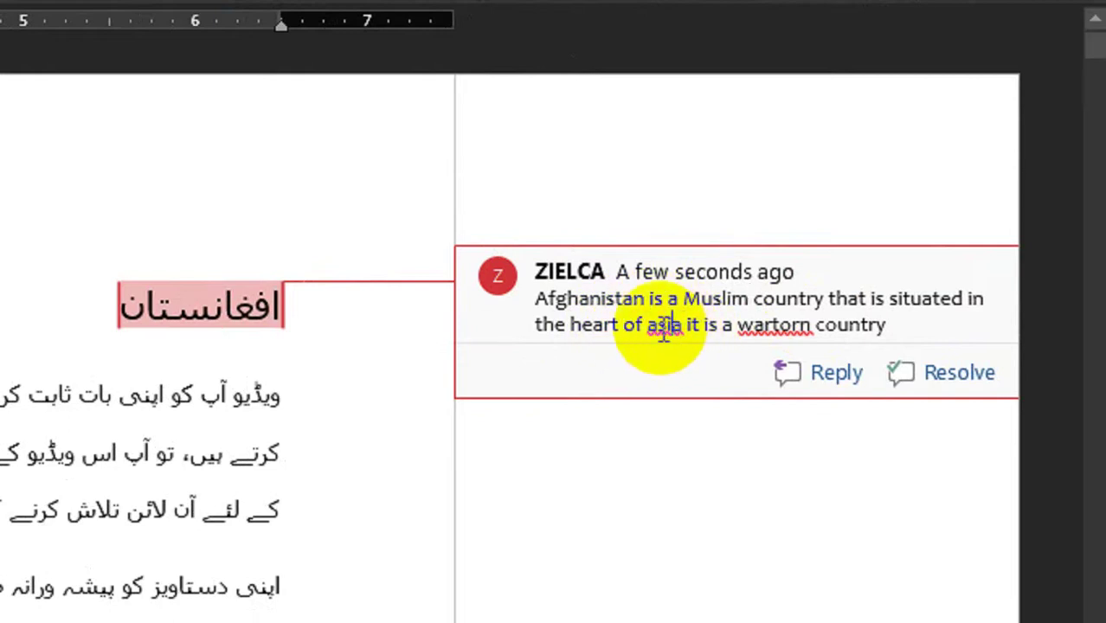
right_click(661, 333)
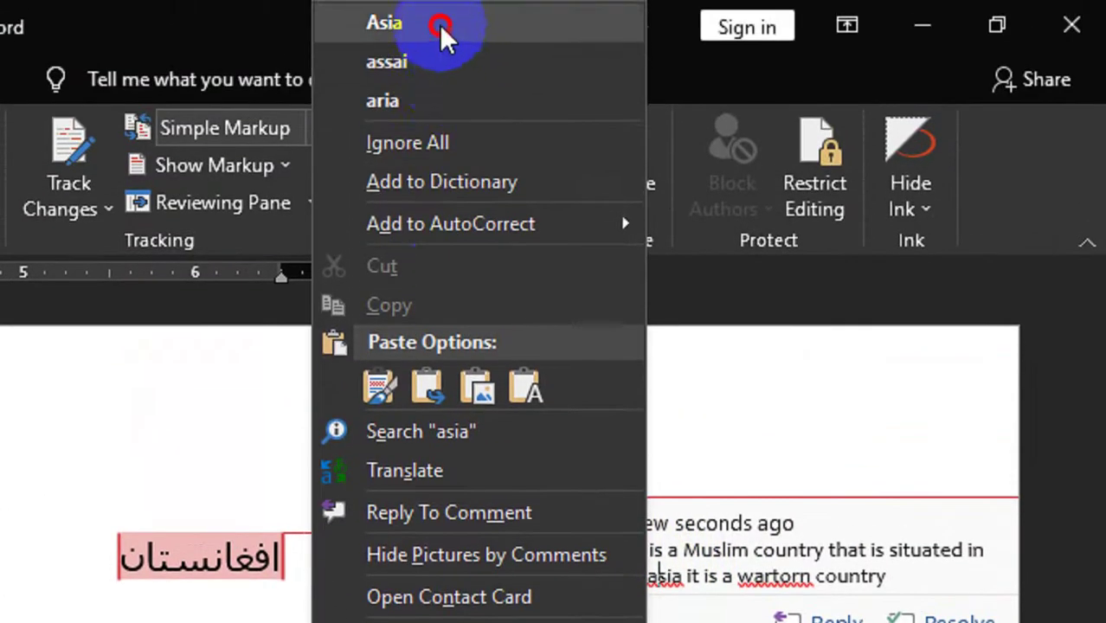
click(441, 21)
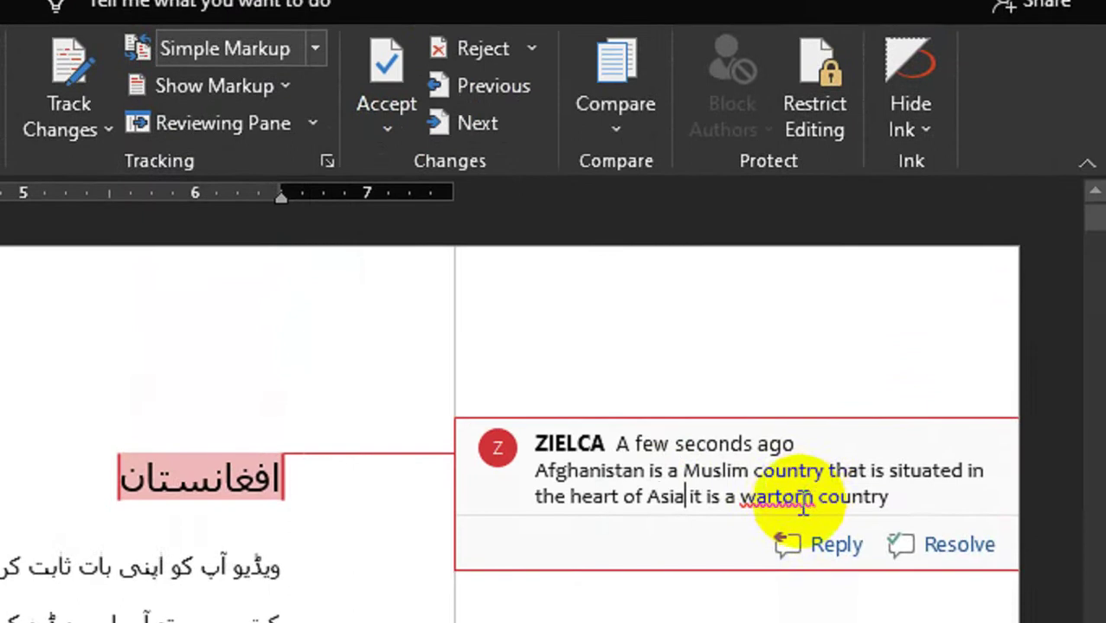
right_click(796, 567)
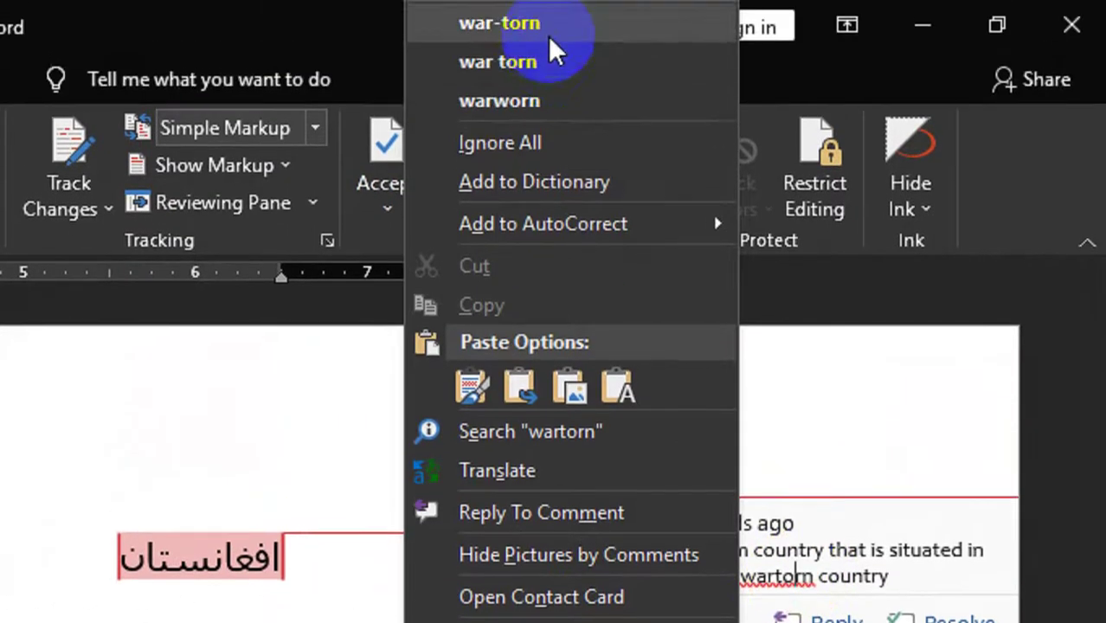
click(548, 30)
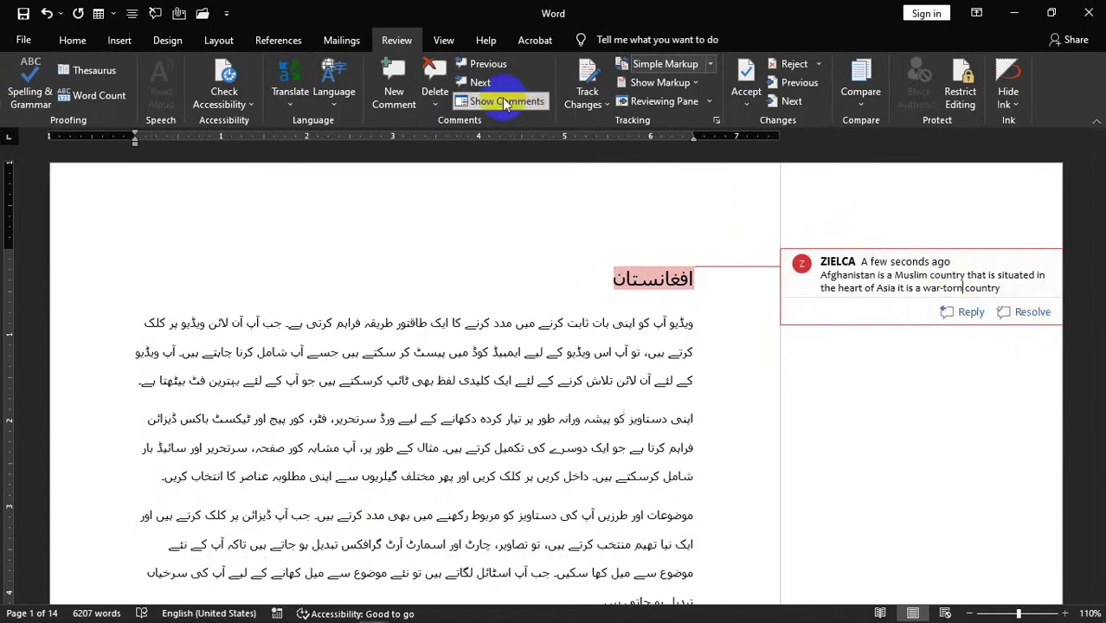
- Select the پاکستان heading and insert a new comment on it
click(434, 104)
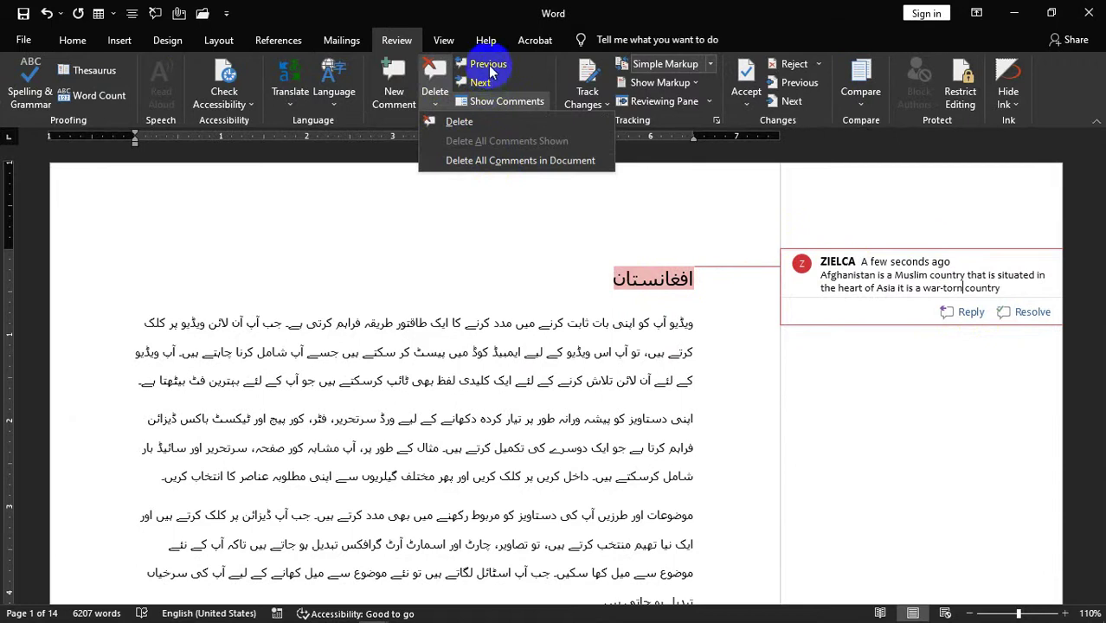
click(443, 104)
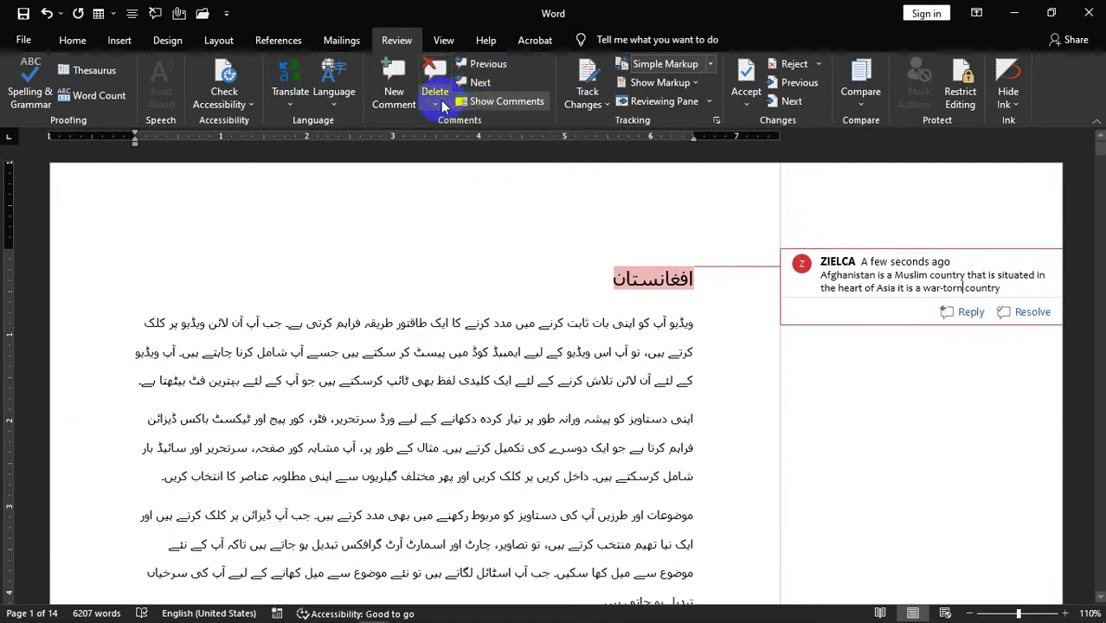
scroll(495, 119, down, 2)
scroll(499, 222, down, 4)
scroll(506, 281, down, 10)
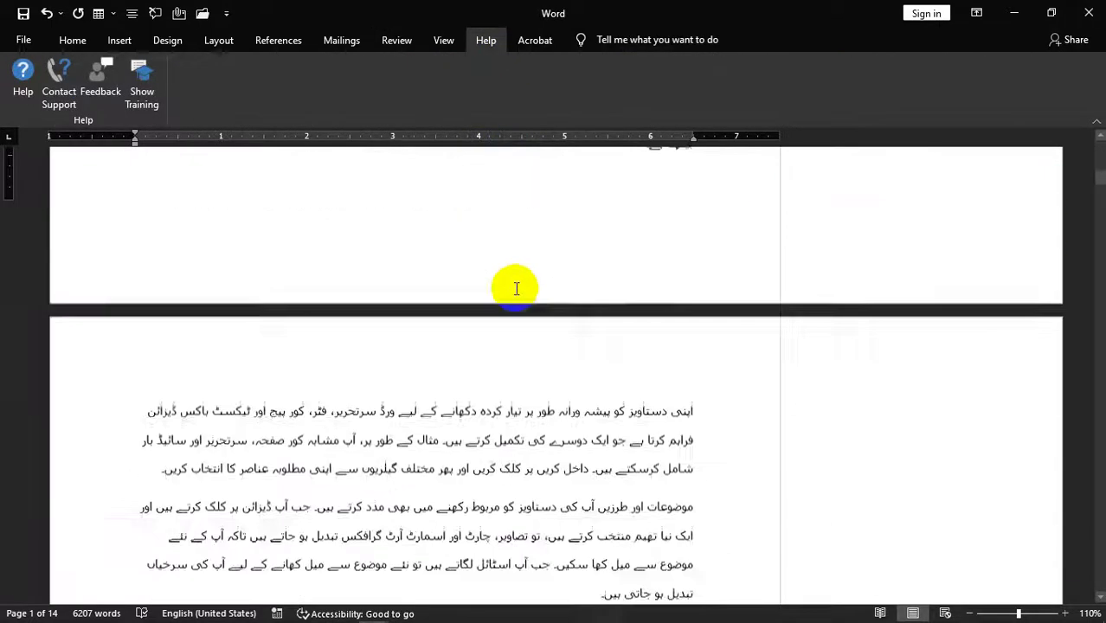
scroll(508, 276, up, 3)
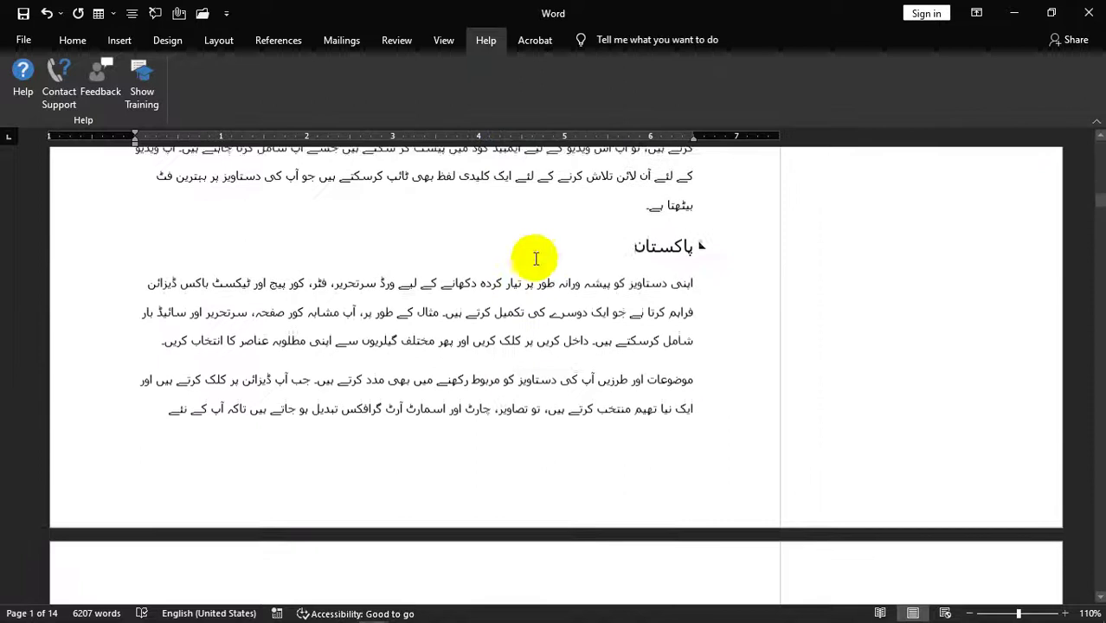
click(758, 257)
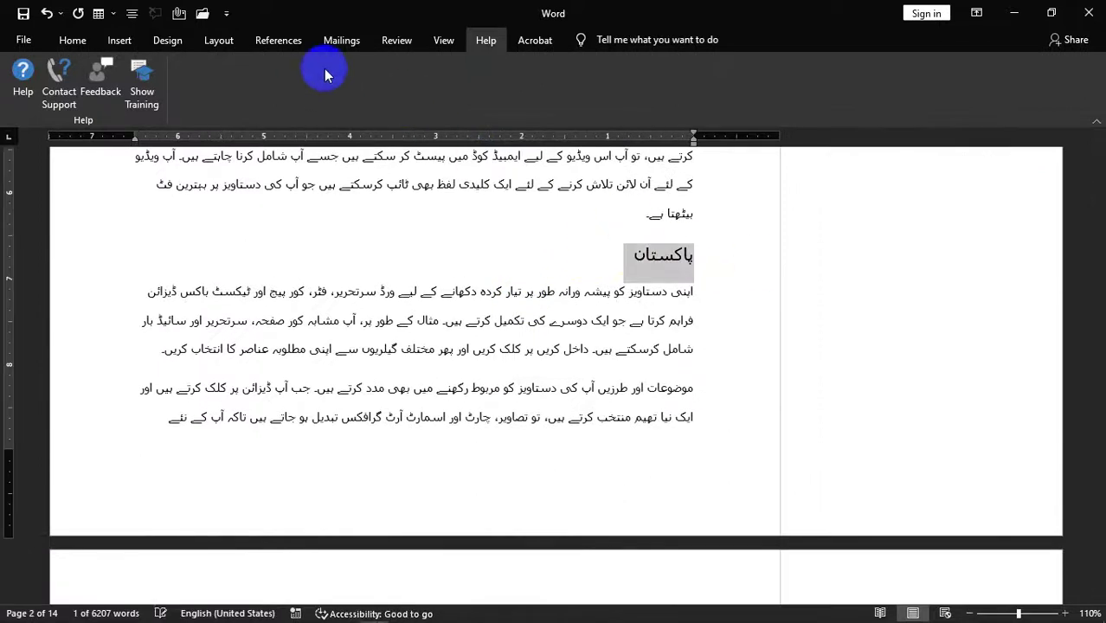
click(396, 39)
click(395, 95)
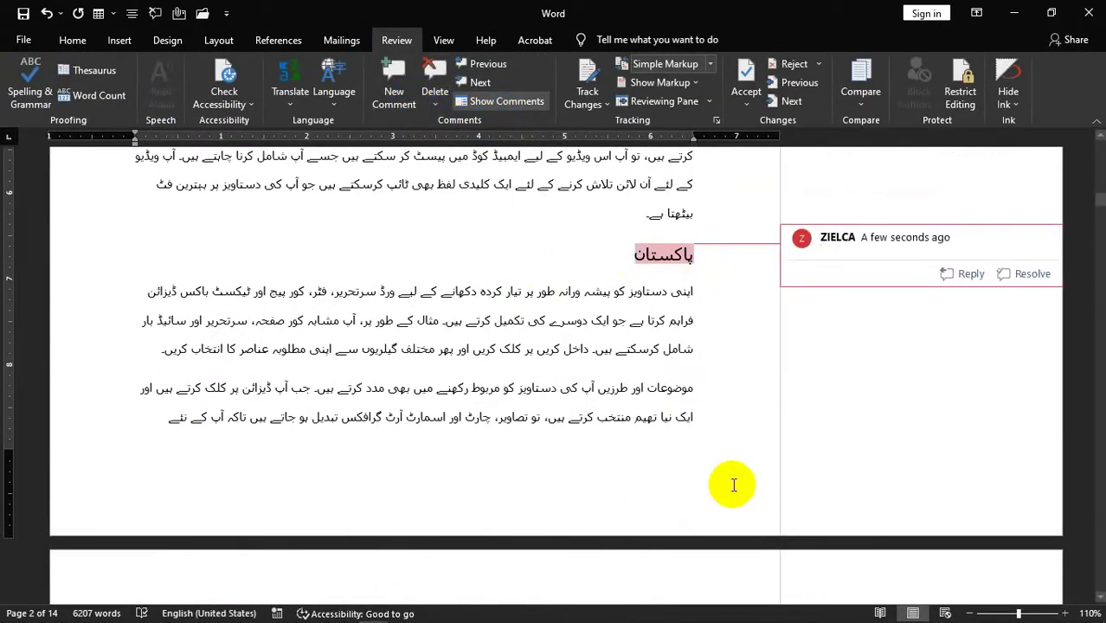
- Write 'Pakistan is also a Muslim country' in the comment, correcting 'alson' to 'also'
text(Pakistan is)
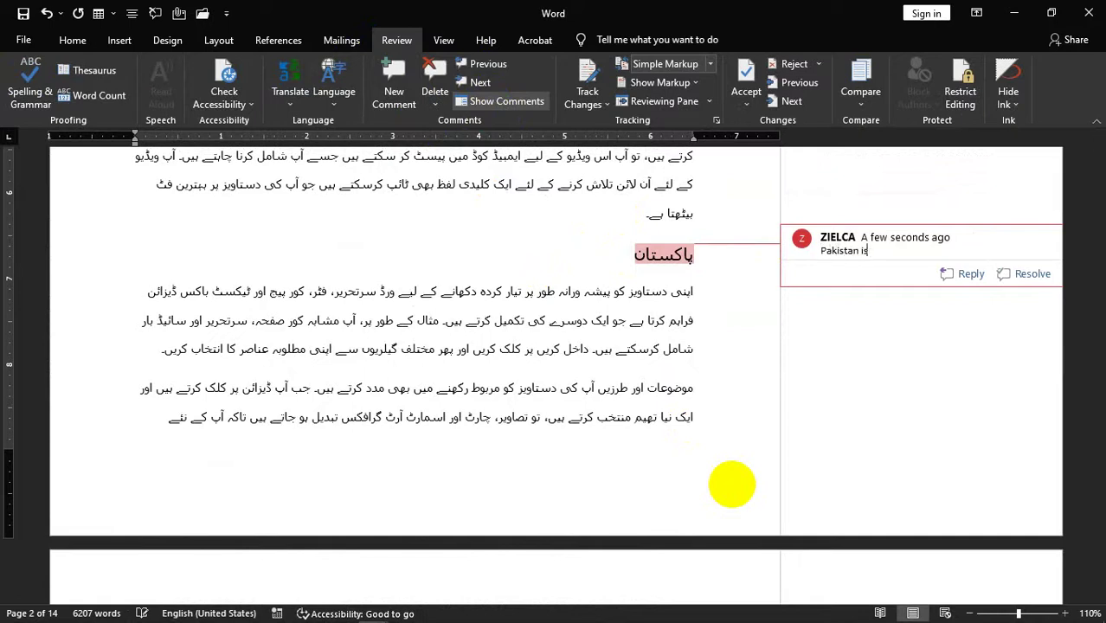
text( alson a Muslim country)
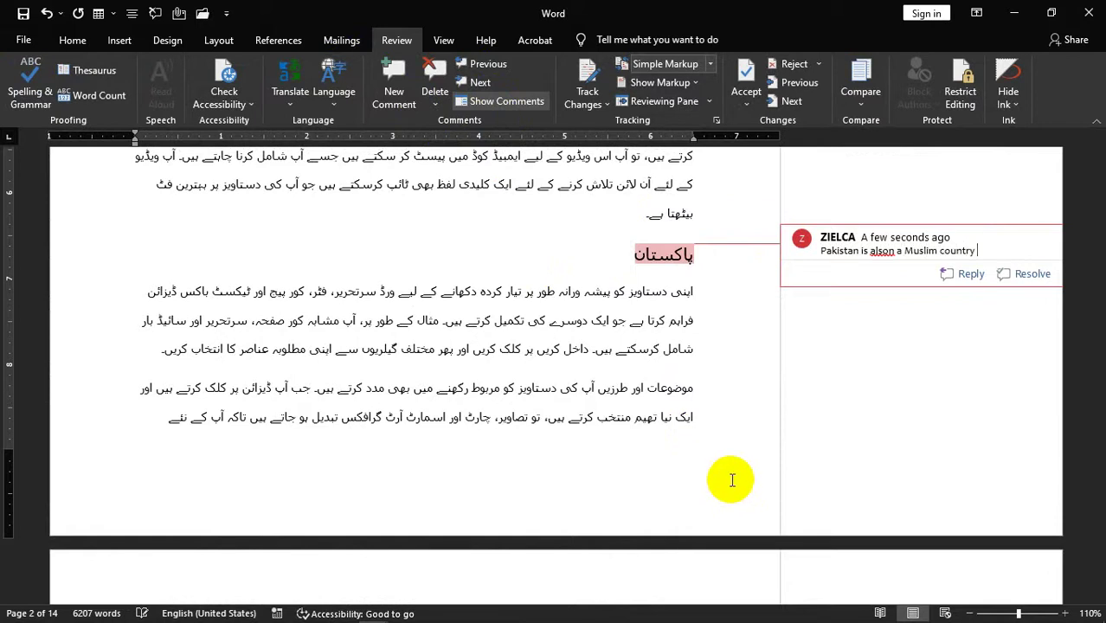
click(883, 256)
right_click(884, 256)
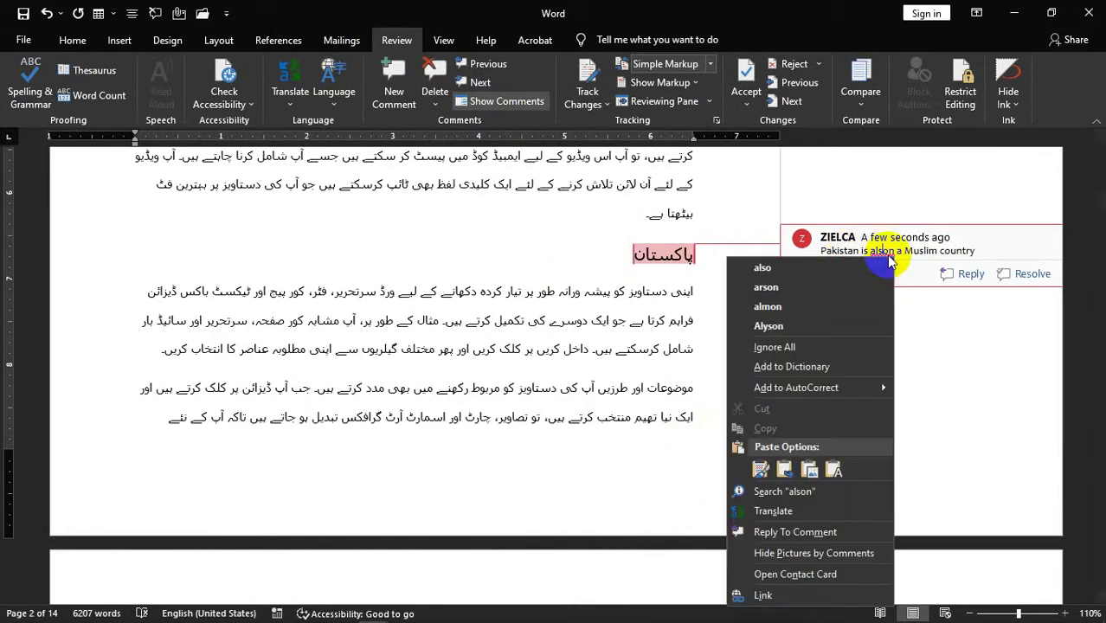
click(821, 262)
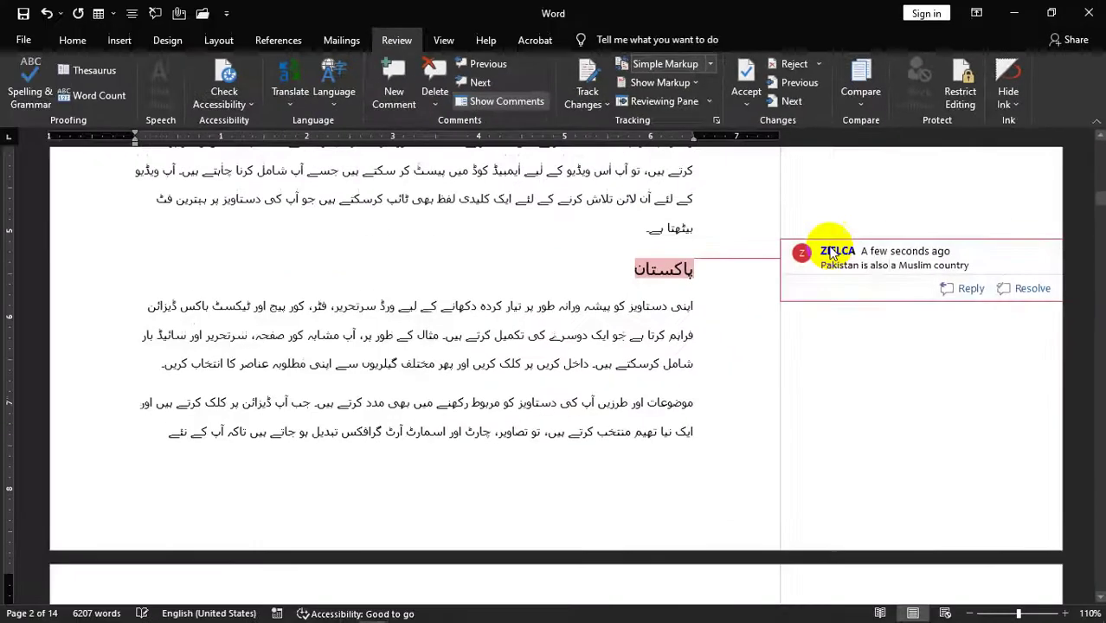
scroll(760, 265, up, 5)
scroll(761, 265, up, 5)
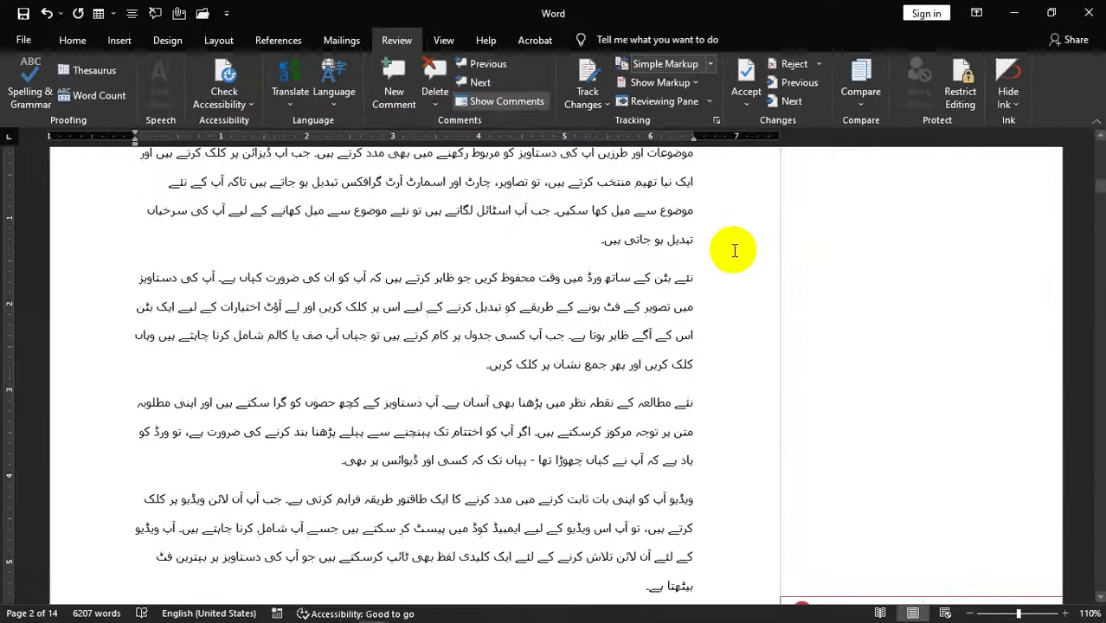
scroll(899, 186, up, 2)
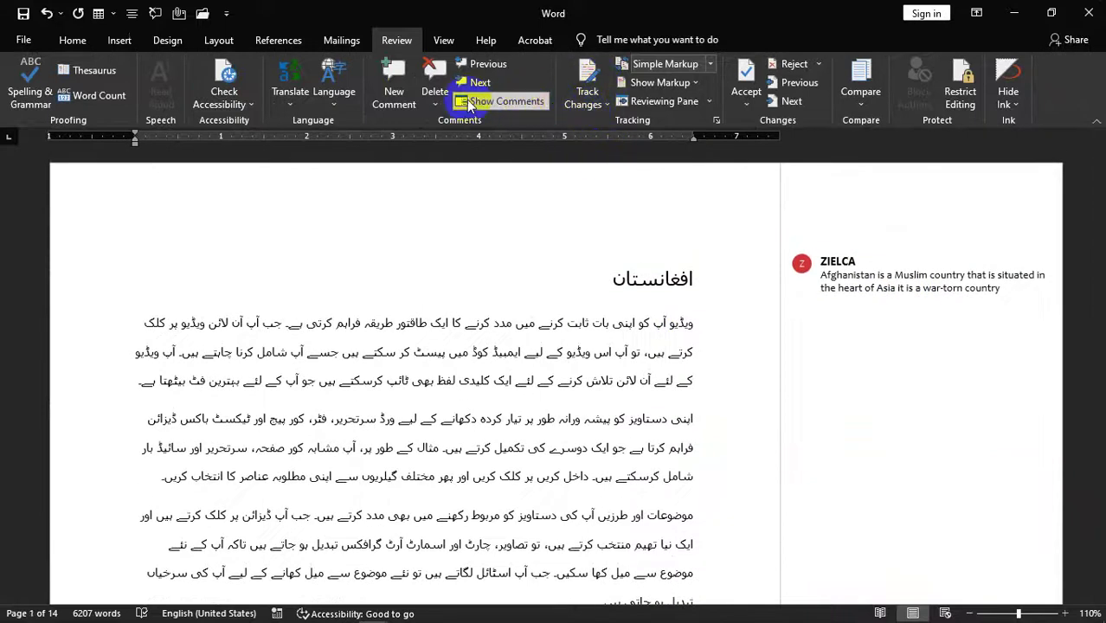
- Make the Pakistan comment thread active and move to the next comment
click(394, 92)
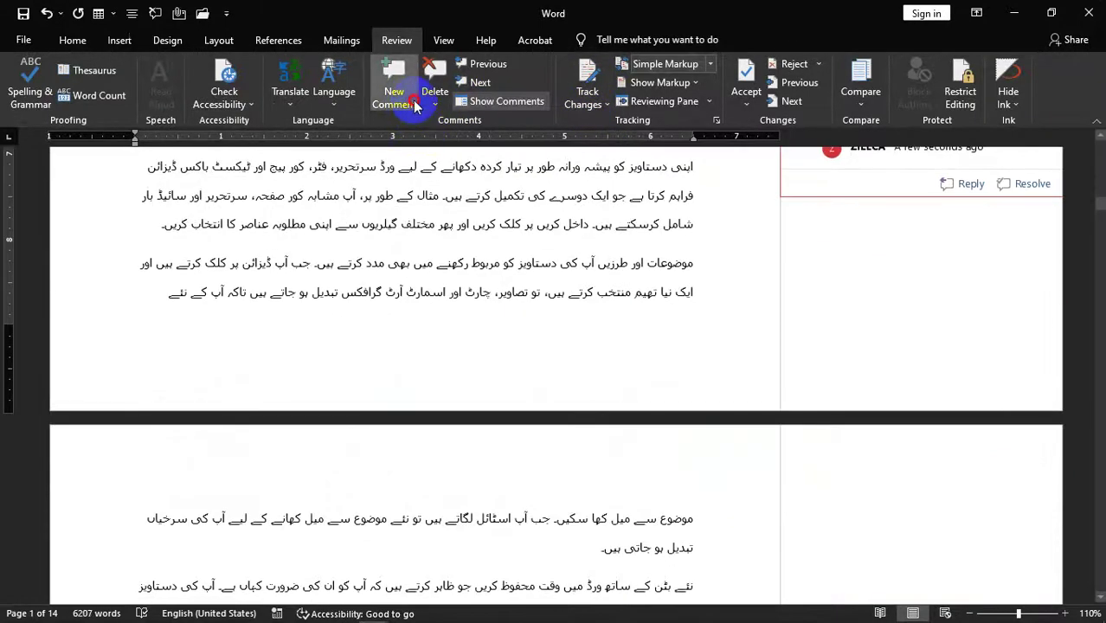
scroll(731, 234, up, 6)
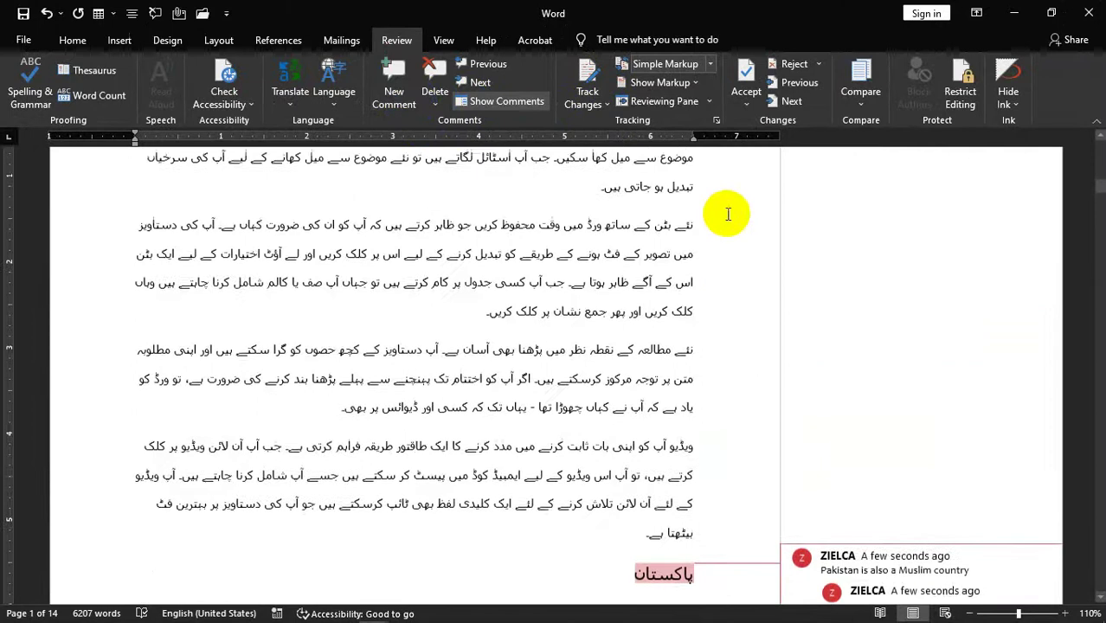
scroll(728, 214, up, 3)
click(435, 105)
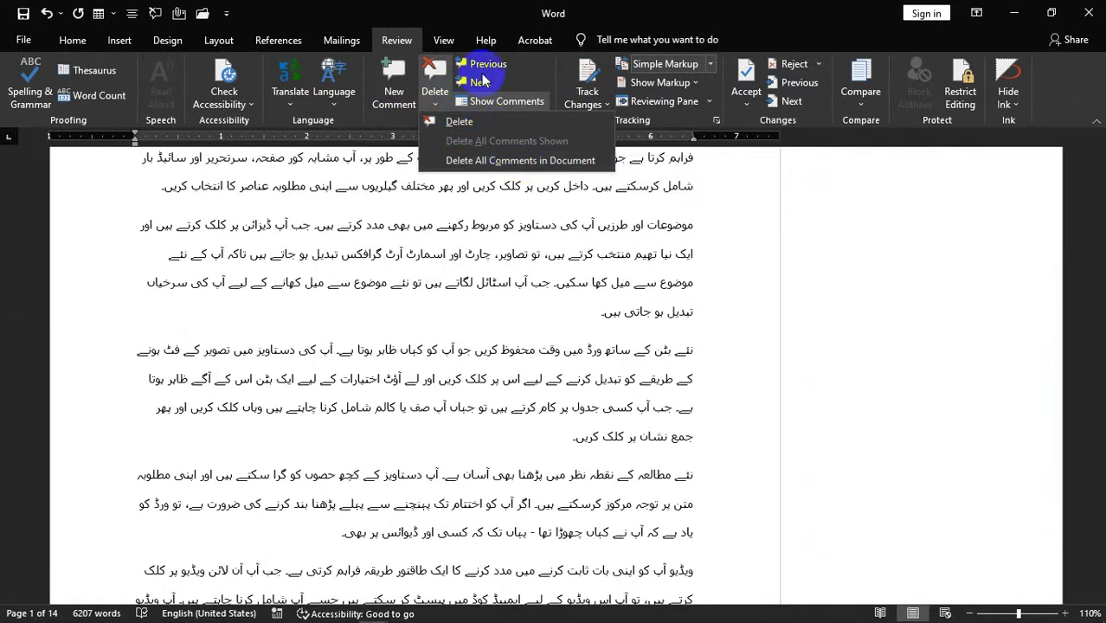
scroll(537, 151, down, 3)
click(943, 534)
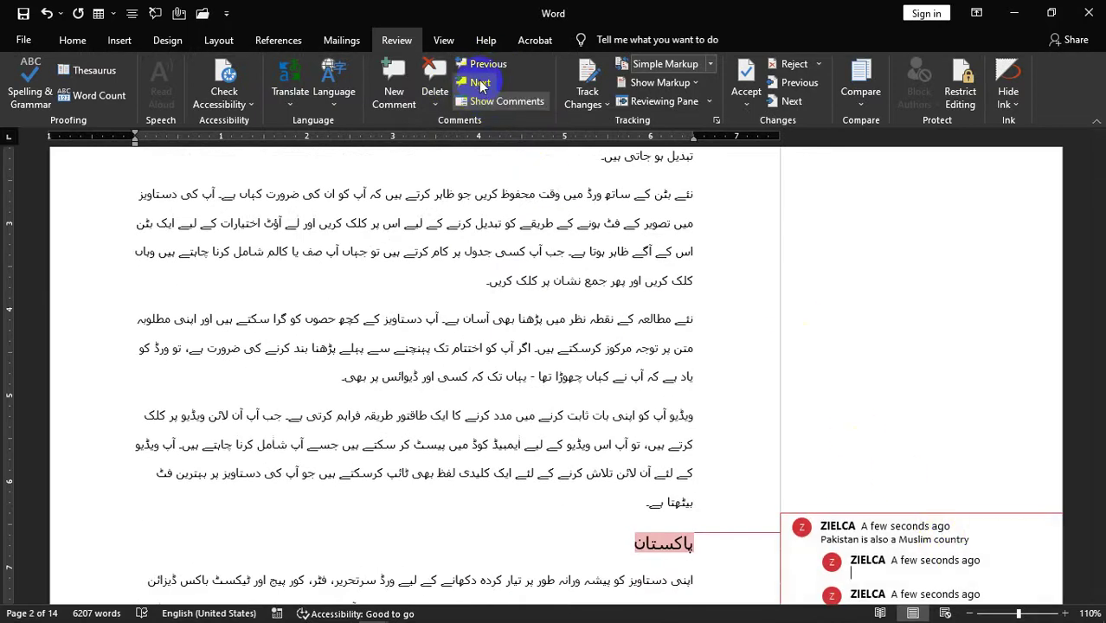
click(480, 83)
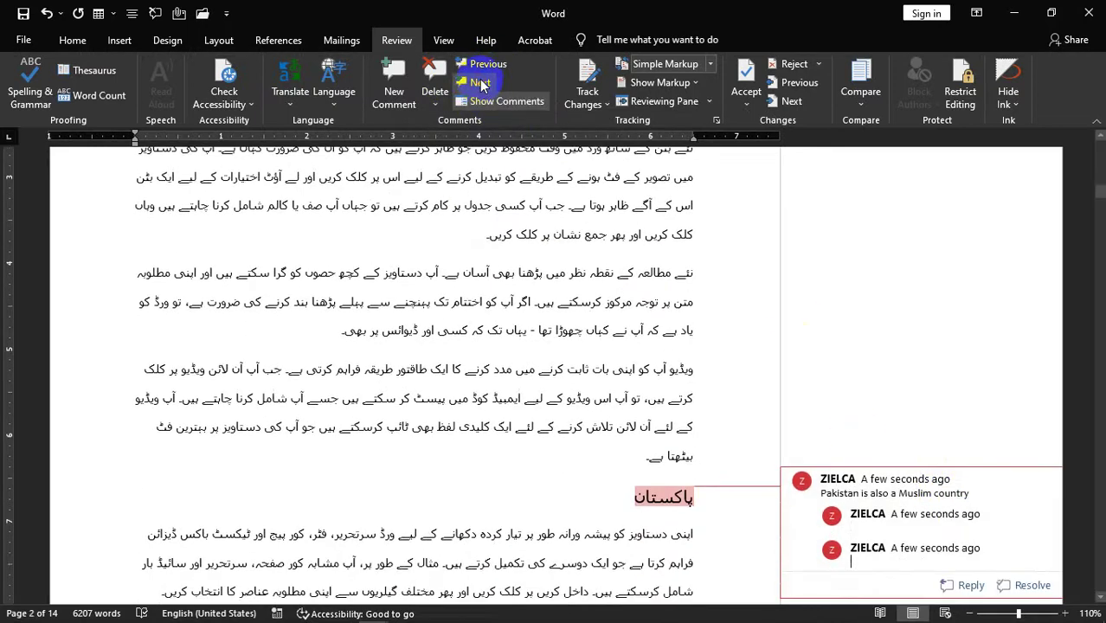
- Toggle Show Comments on and off several times, leaving comments out of the margin
click(483, 101)
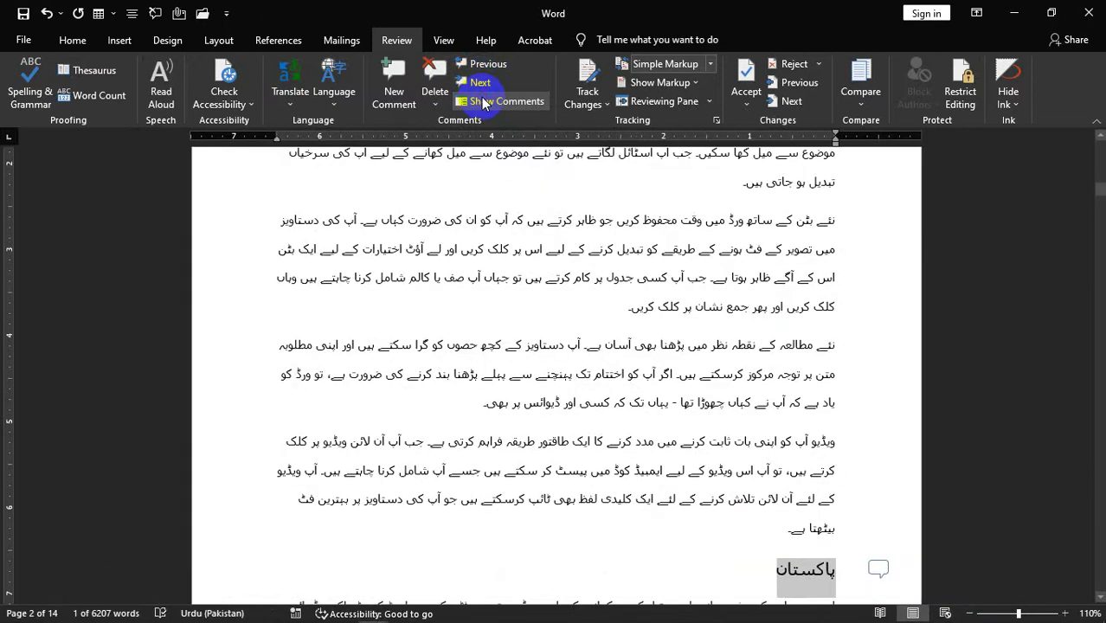
click(482, 101)
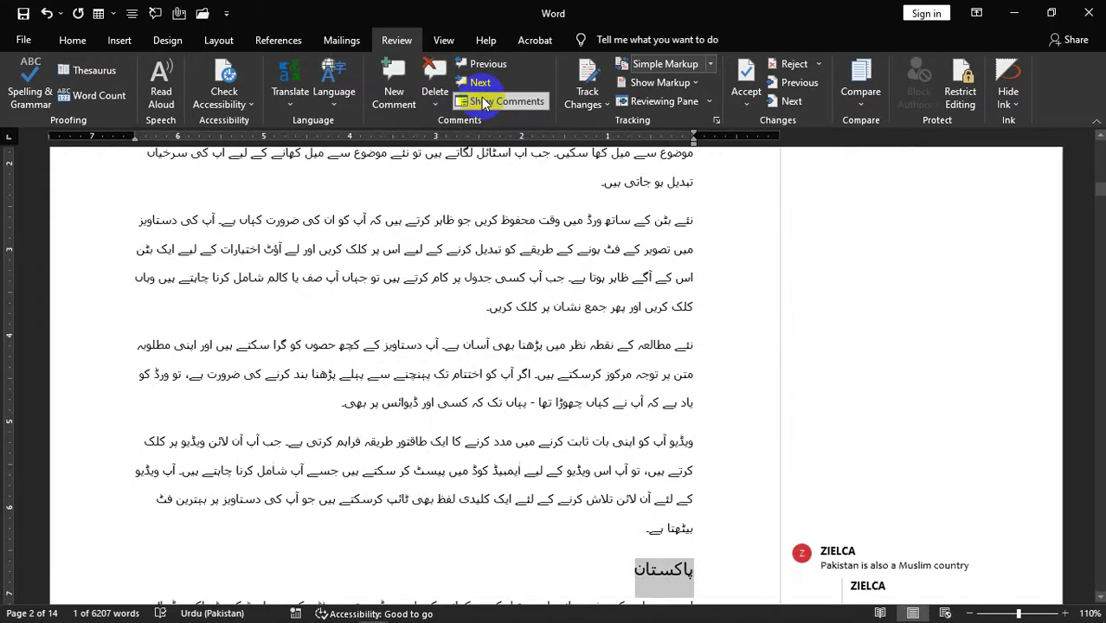
click(482, 101)
click(483, 102)
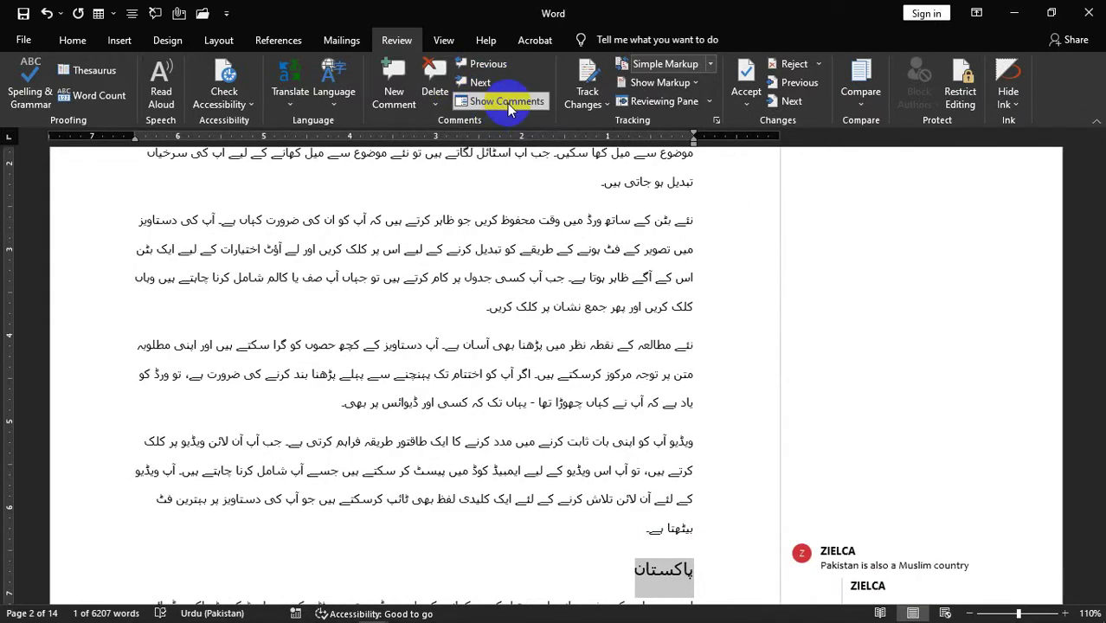
click(507, 102)
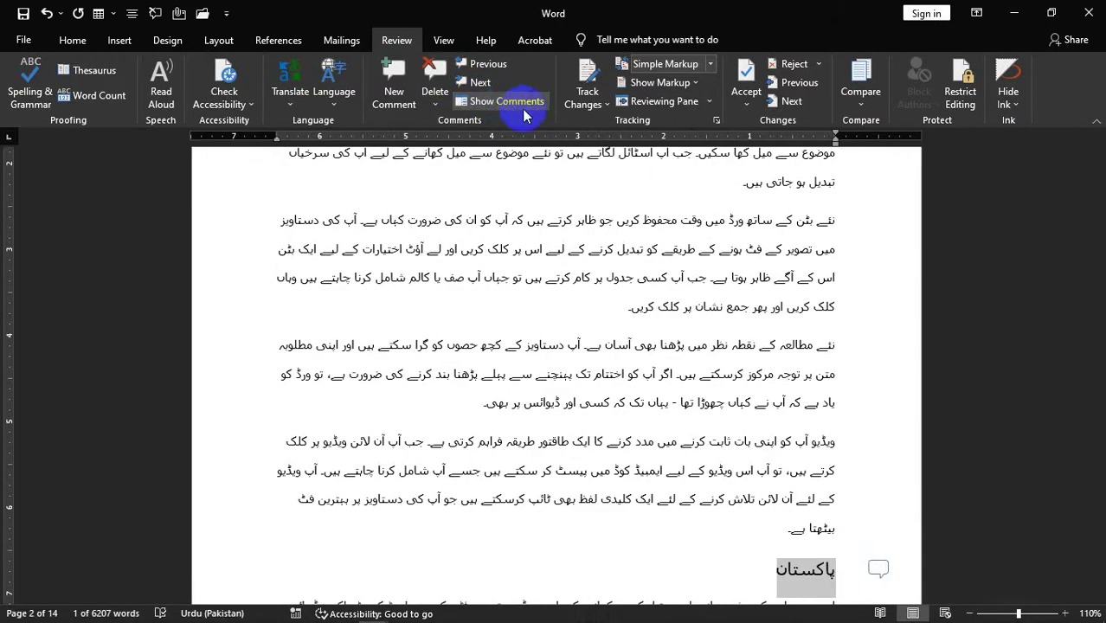
scroll(605, 173, up, 5)
scroll(530, 113, up, 1)
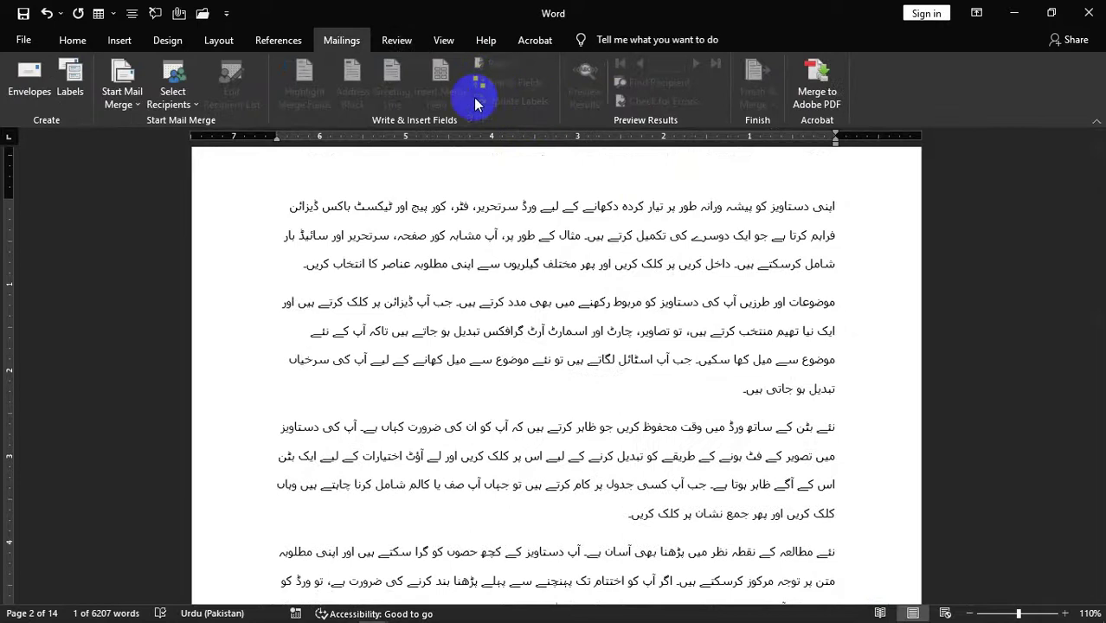
scroll(385, 42, up, 3)
- Step between the Afghanistan and Pakistan comments with Previous and Next, ending on Afghanistan
click(396, 38)
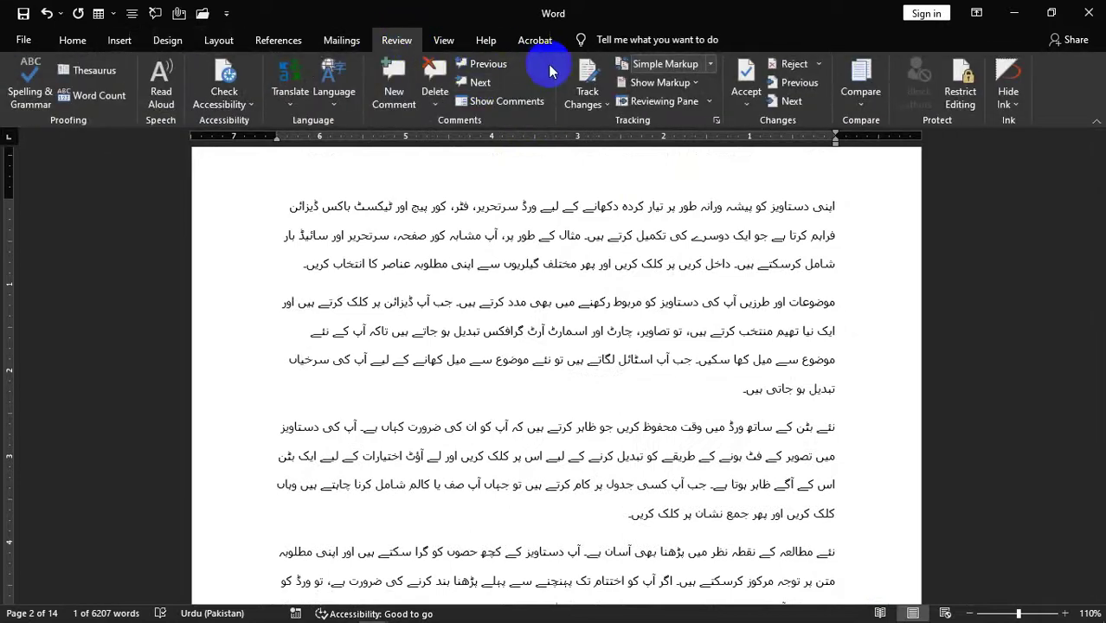
click(489, 64)
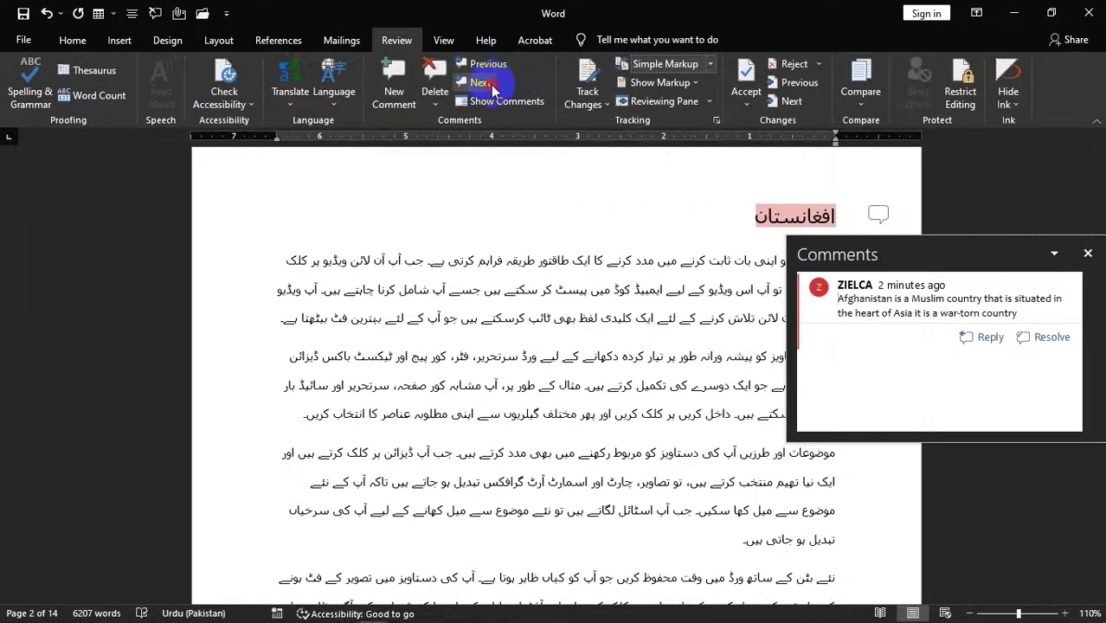
click(485, 83)
click(487, 66)
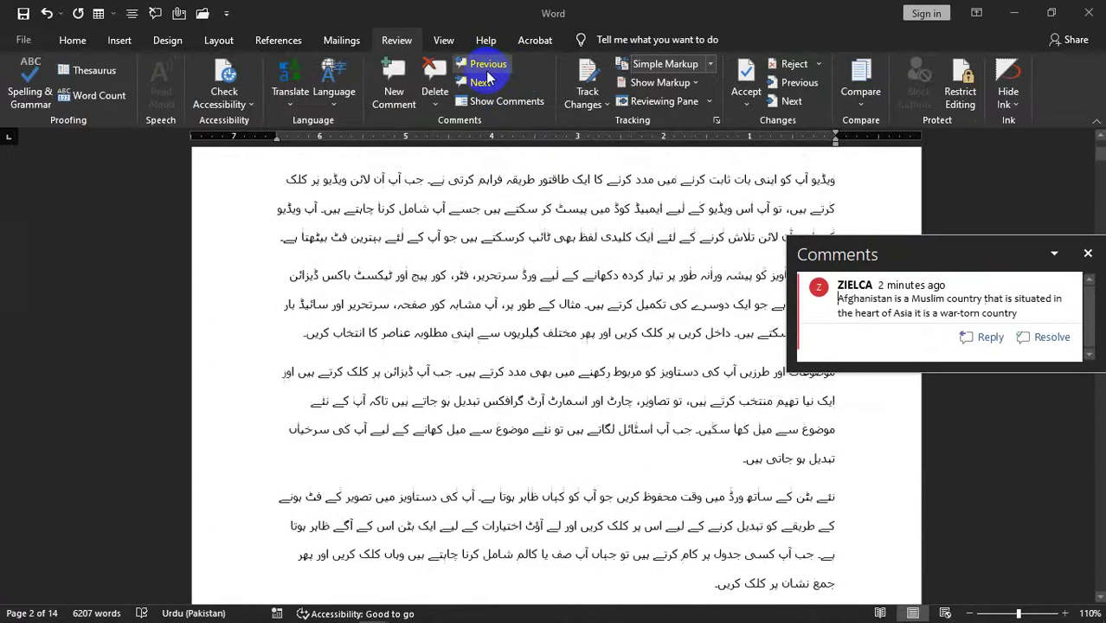
click(481, 82)
click(489, 65)
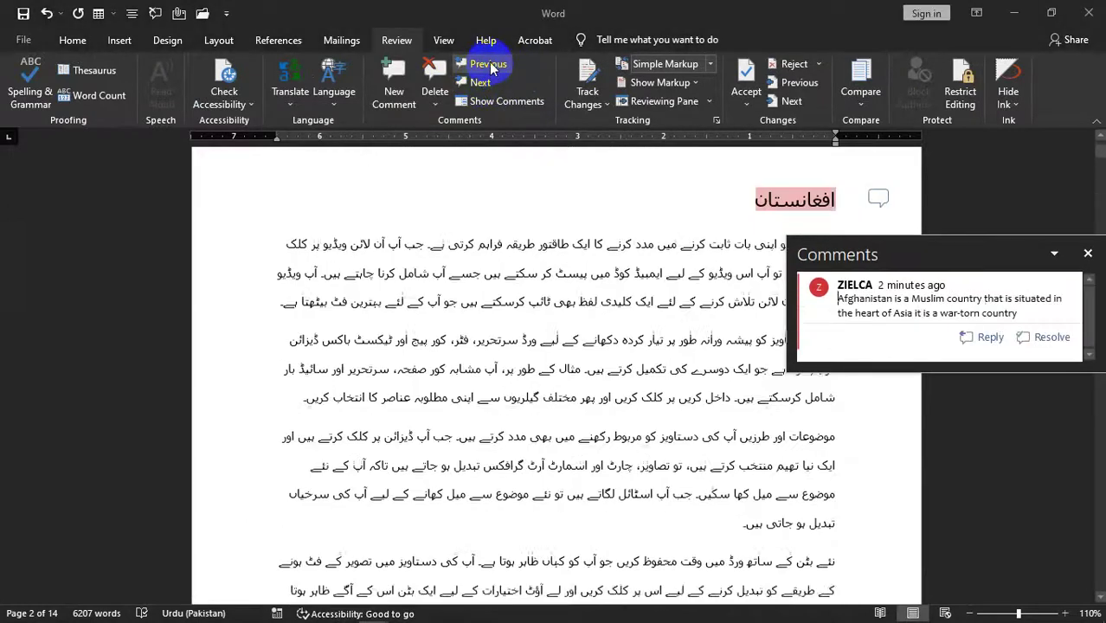
scroll(1092, 165, up, 1)
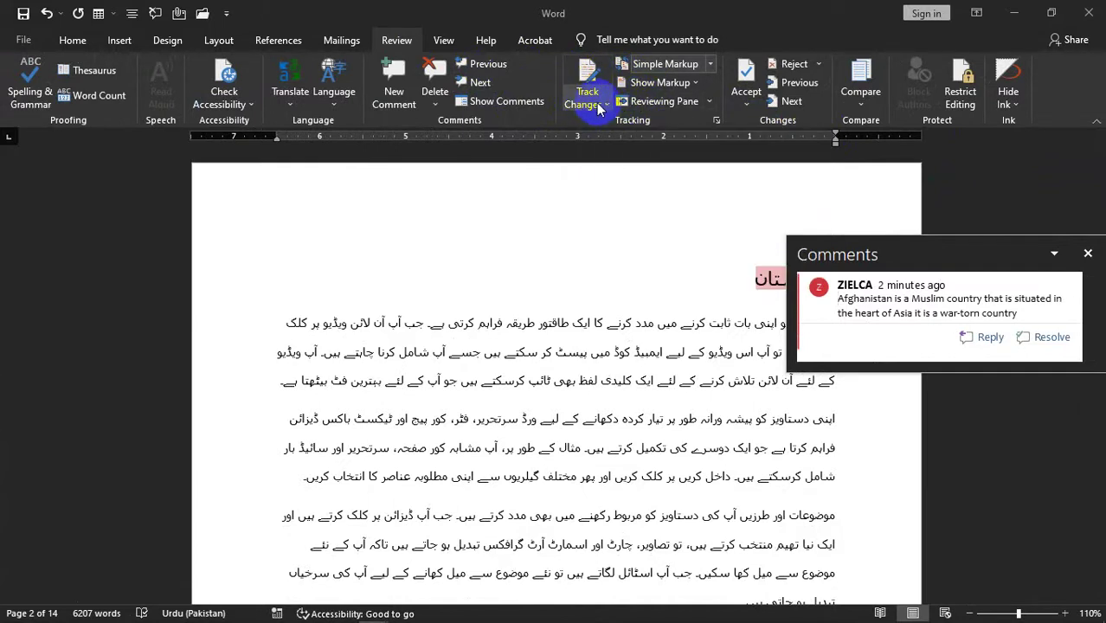
- Delete all comments in the document and turn Track Changes on
click(436, 106)
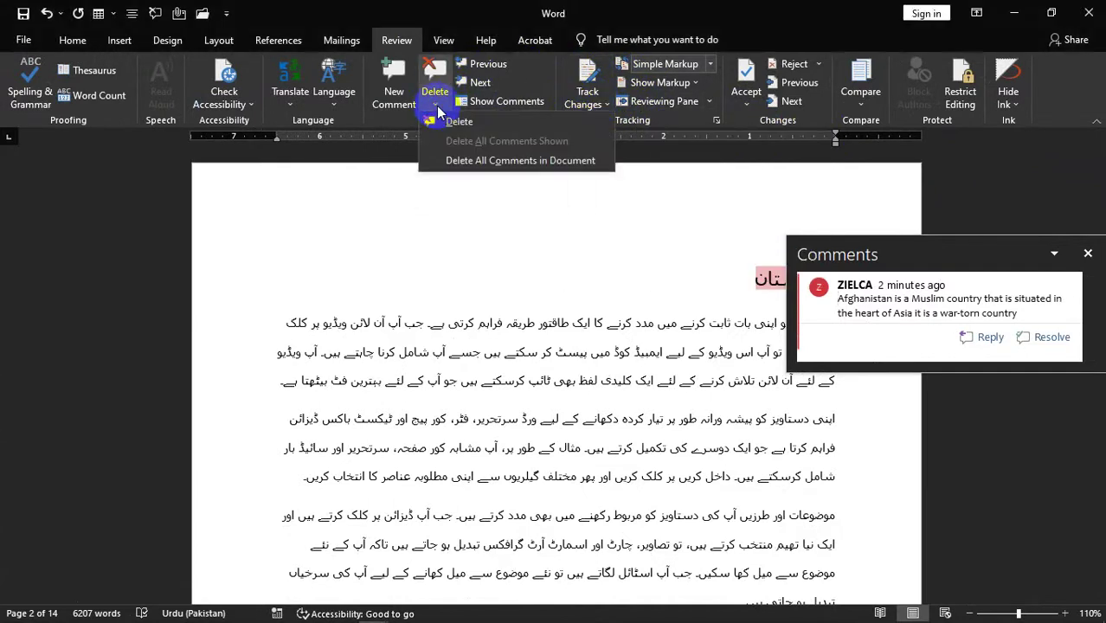
click(458, 160)
scroll(894, 240, up, 10)
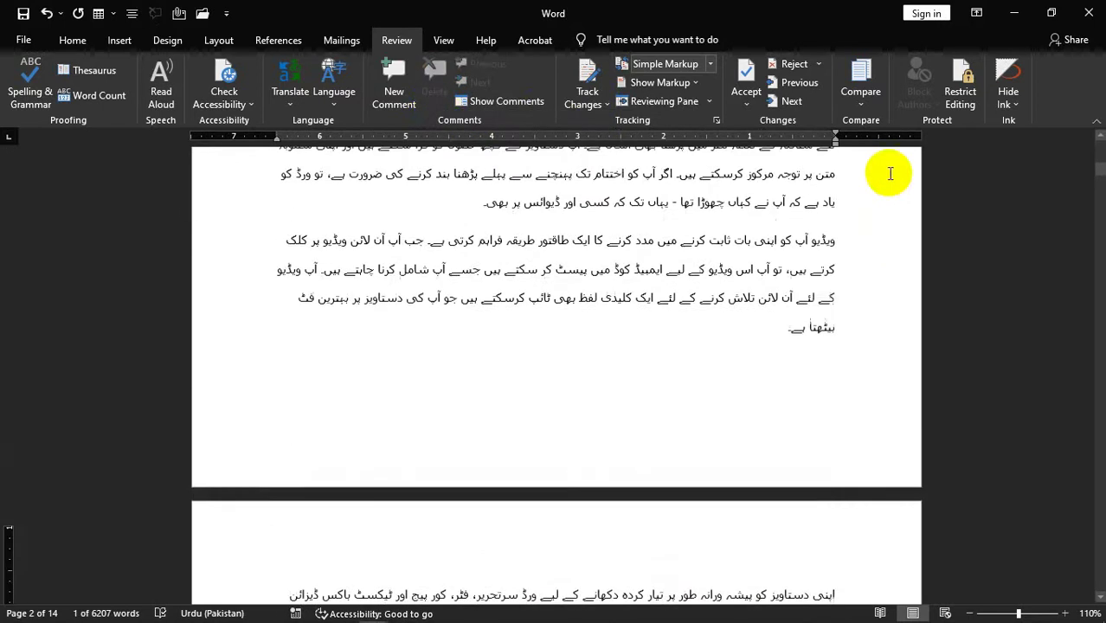
click(589, 100)
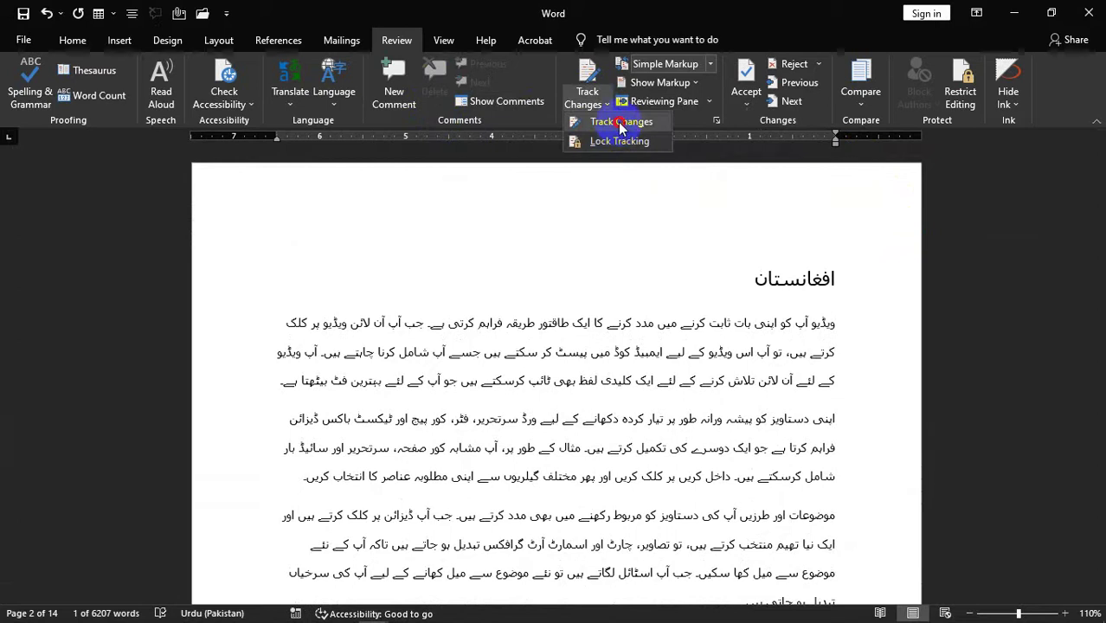
click(620, 124)
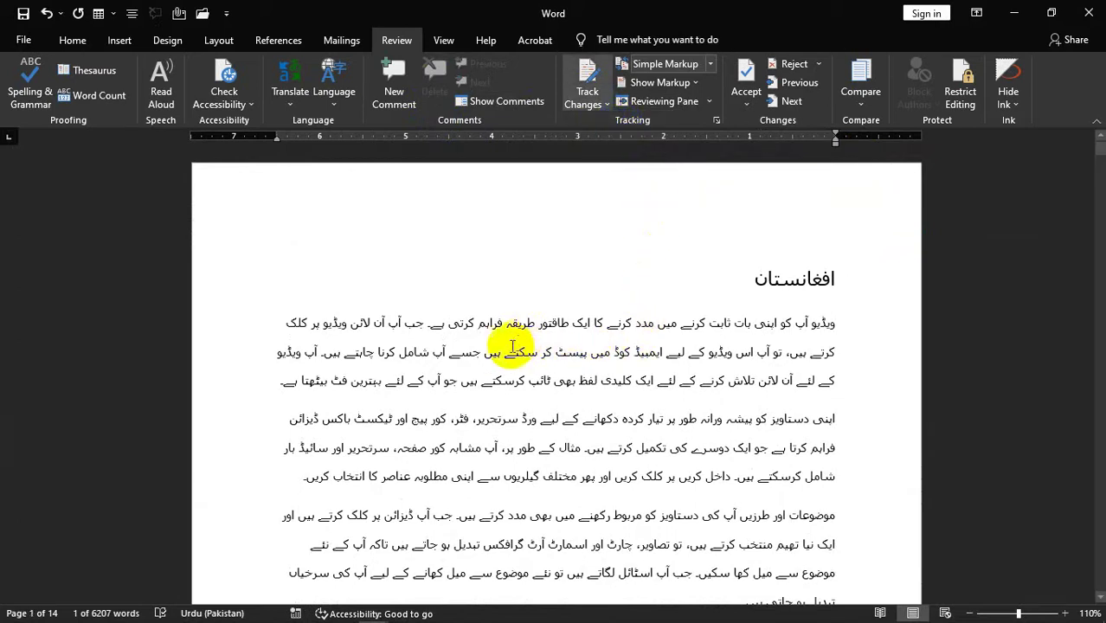
- Toggle Track Changes off and on again, select all, and open Save As for افغانستان
drag(432, 321, 611, 381)
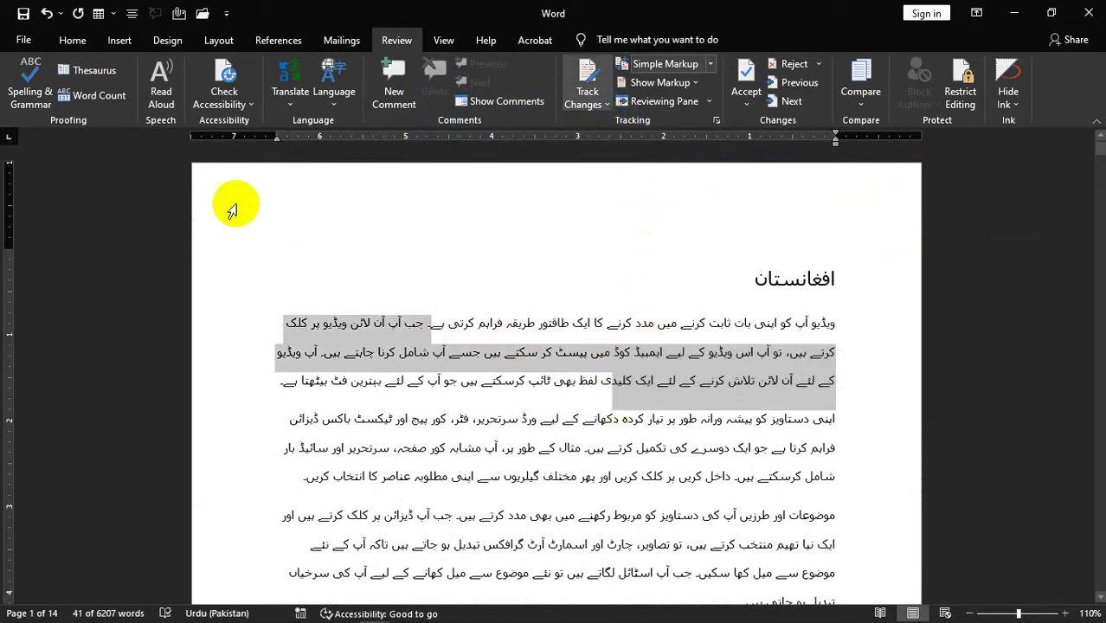
click(606, 103)
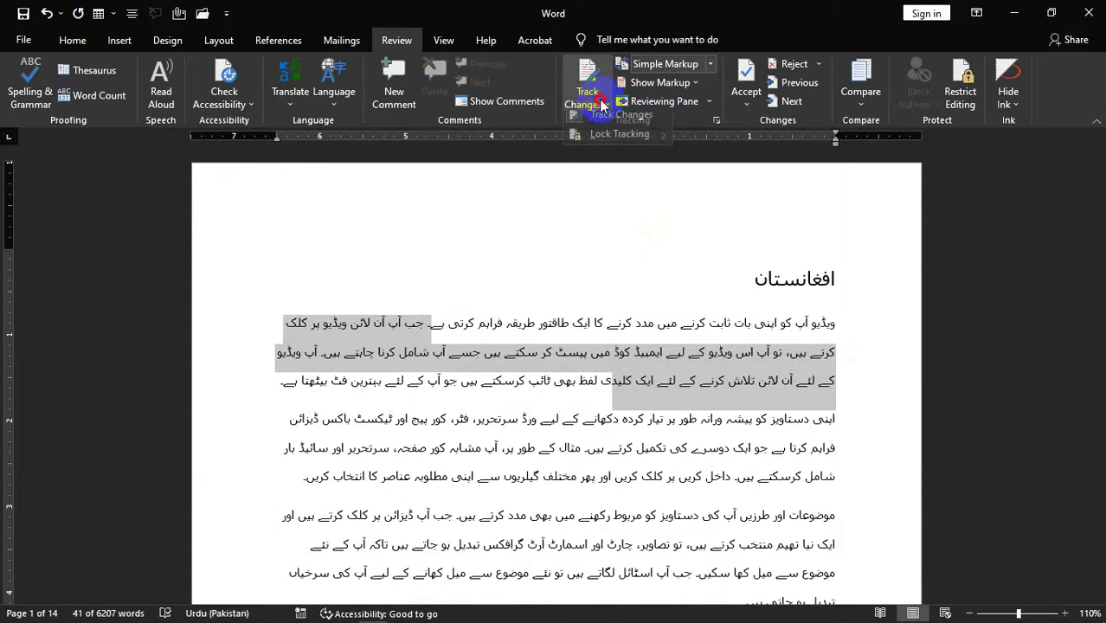
click(616, 120)
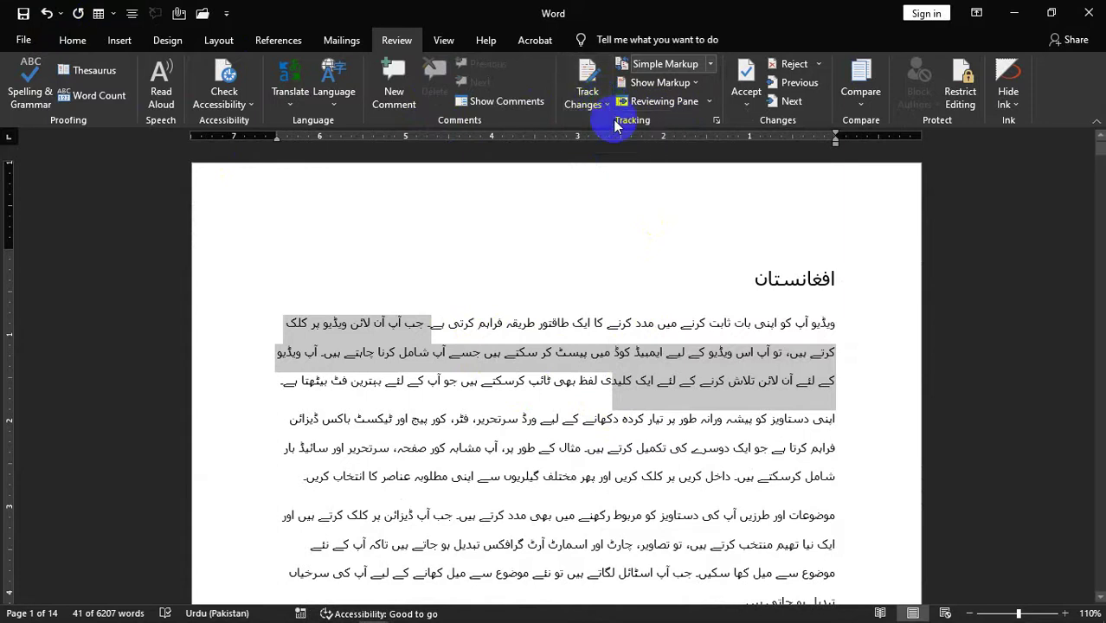
click(477, 427)
key(ctrl+a)
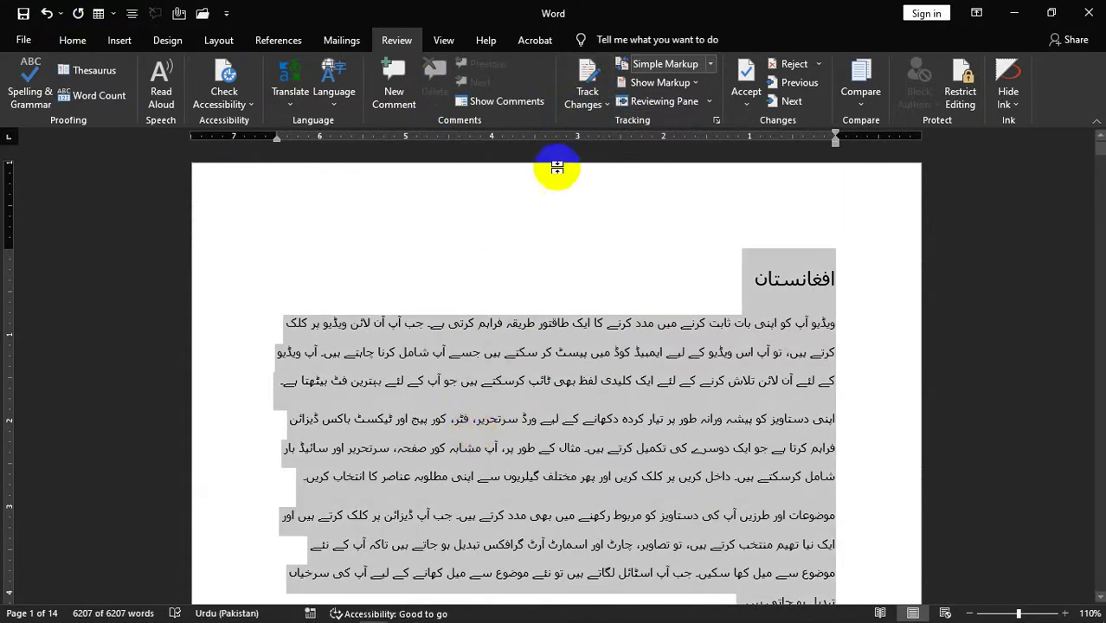
click(607, 104)
click(613, 123)
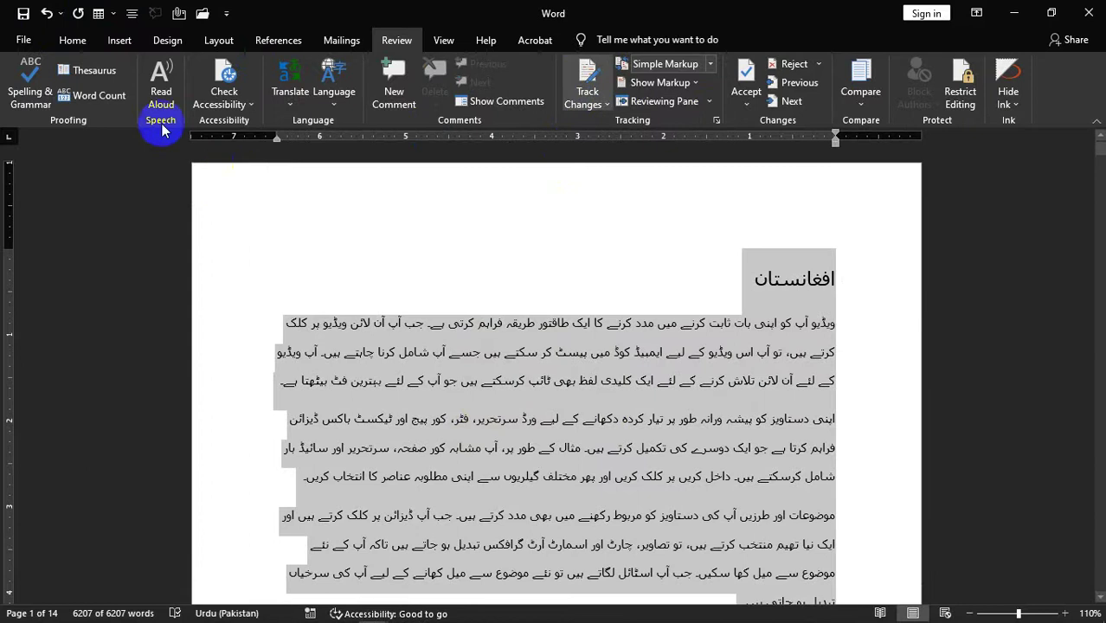
click(23, 12)
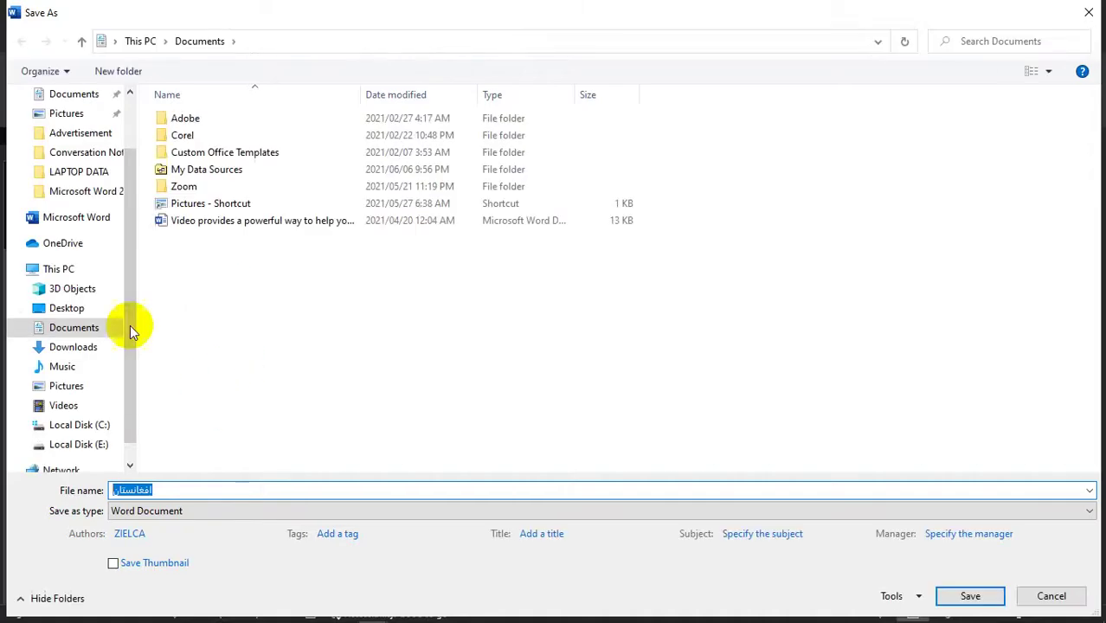
drag(130, 325, 141, 177)
- Save the document to the Desktop as افغانستان and close both Word windows, discarding Document1
click(66, 126)
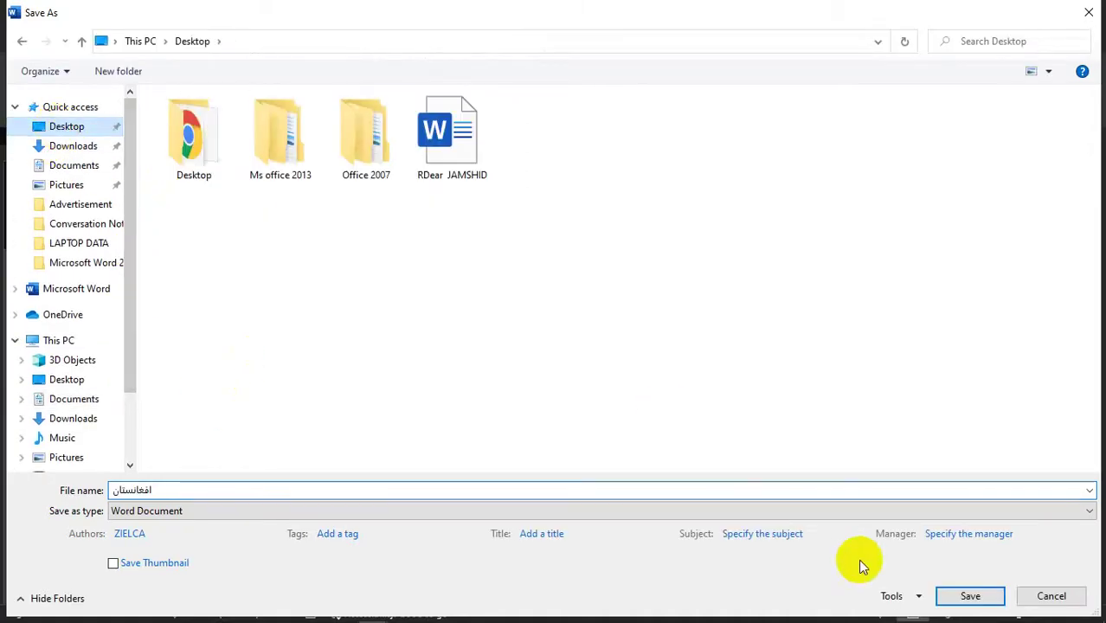
click(970, 596)
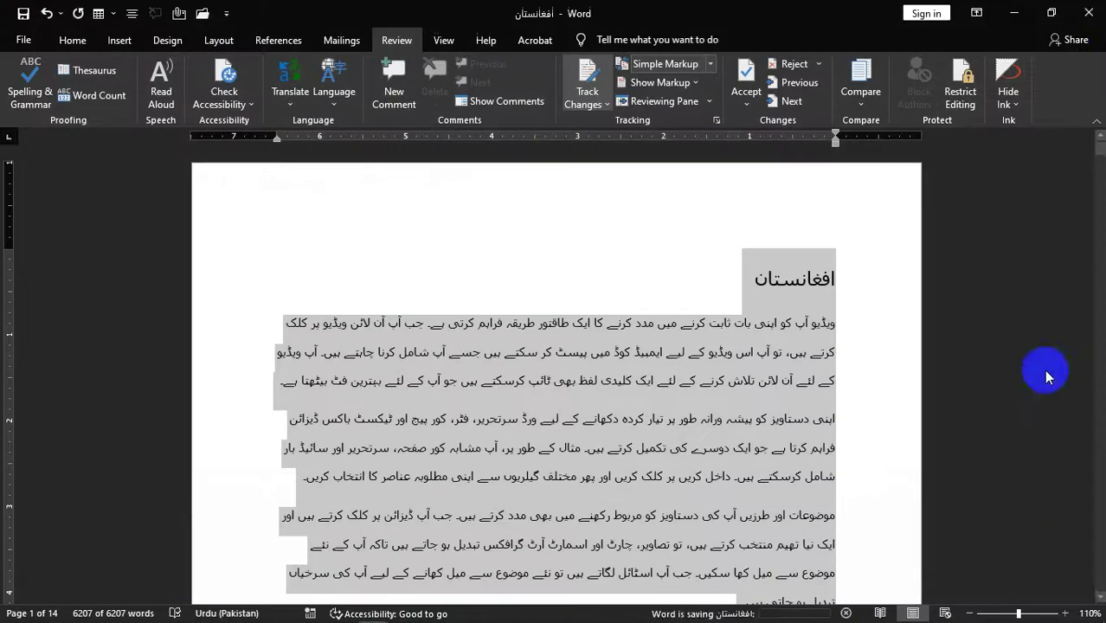
click(1087, 13)
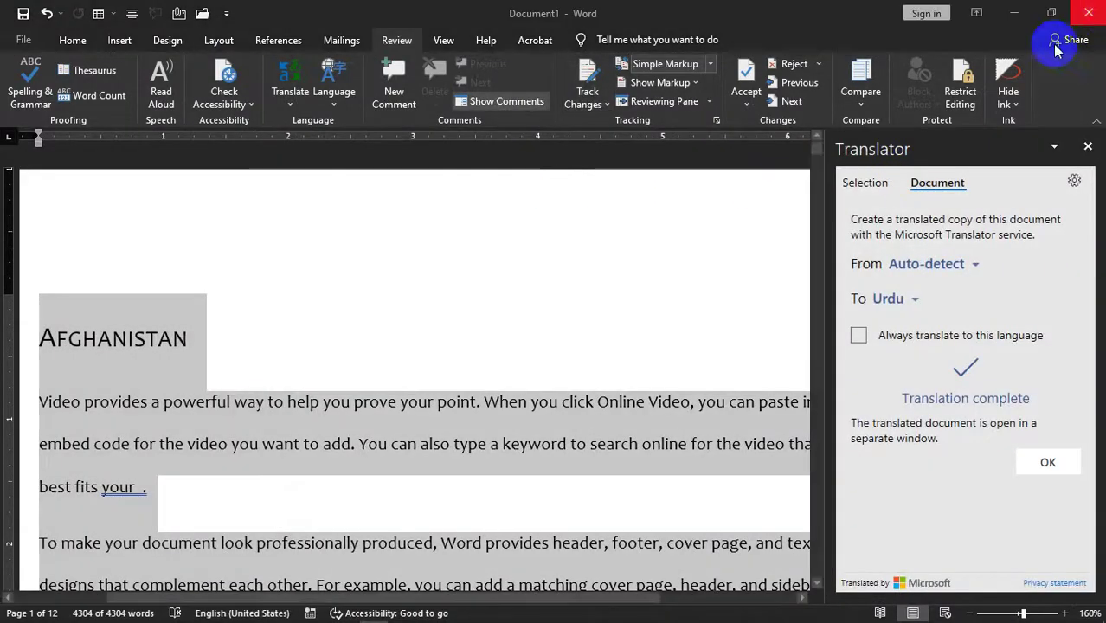
click(1092, 12)
click(554, 348)
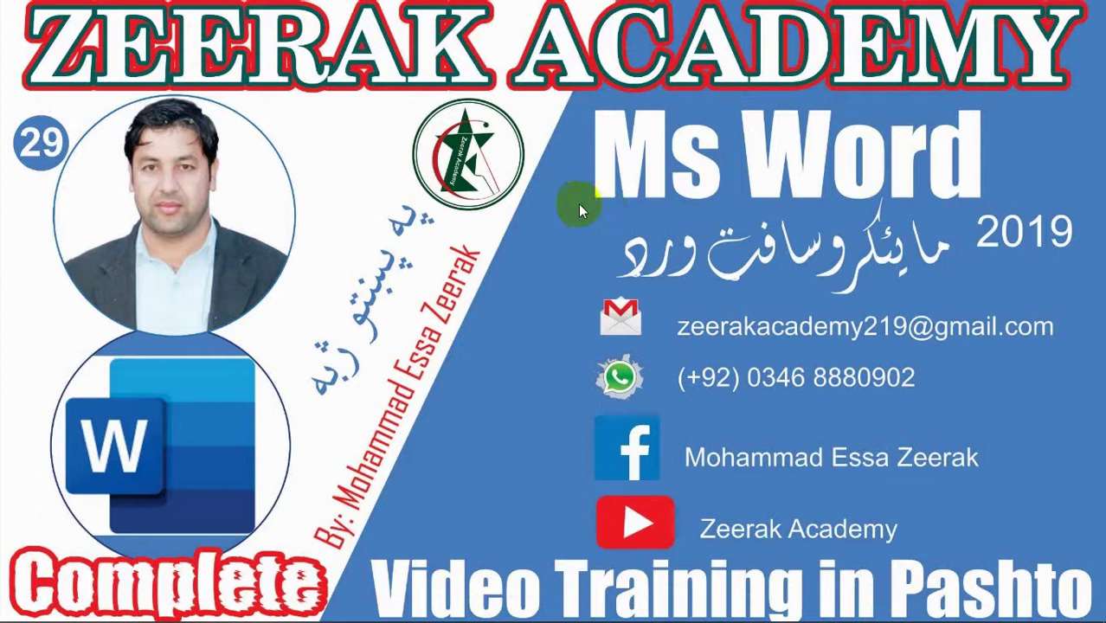
- Make the desktop icons visible and reopen the saved افغانستان document
right_click(568, 180)
click(645, 223)
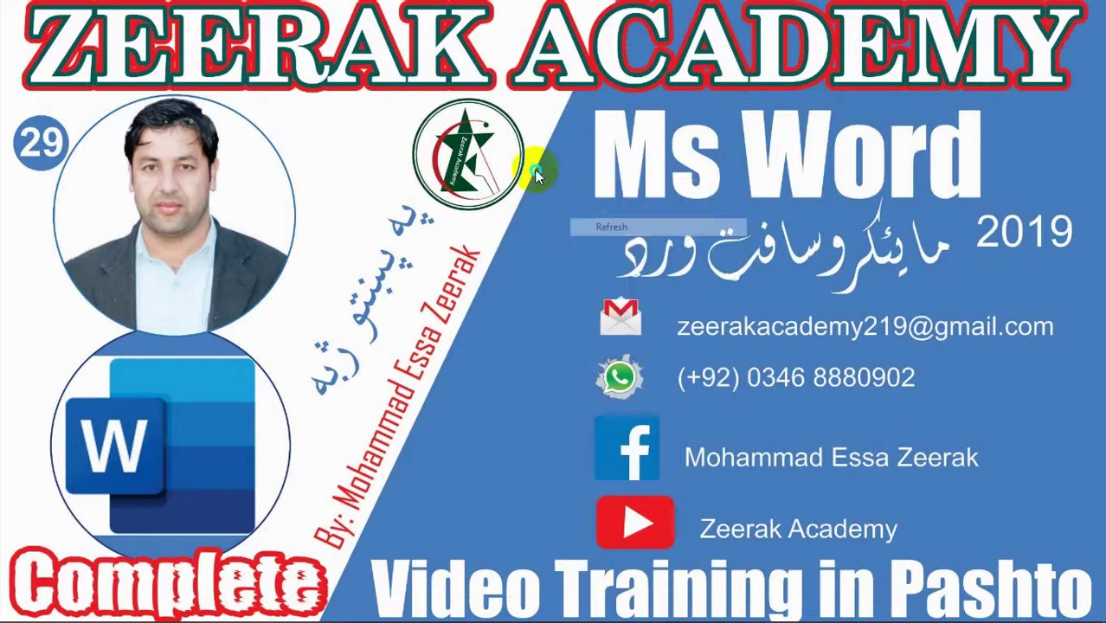
right_click(532, 168)
click(612, 215)
right_click(404, 73)
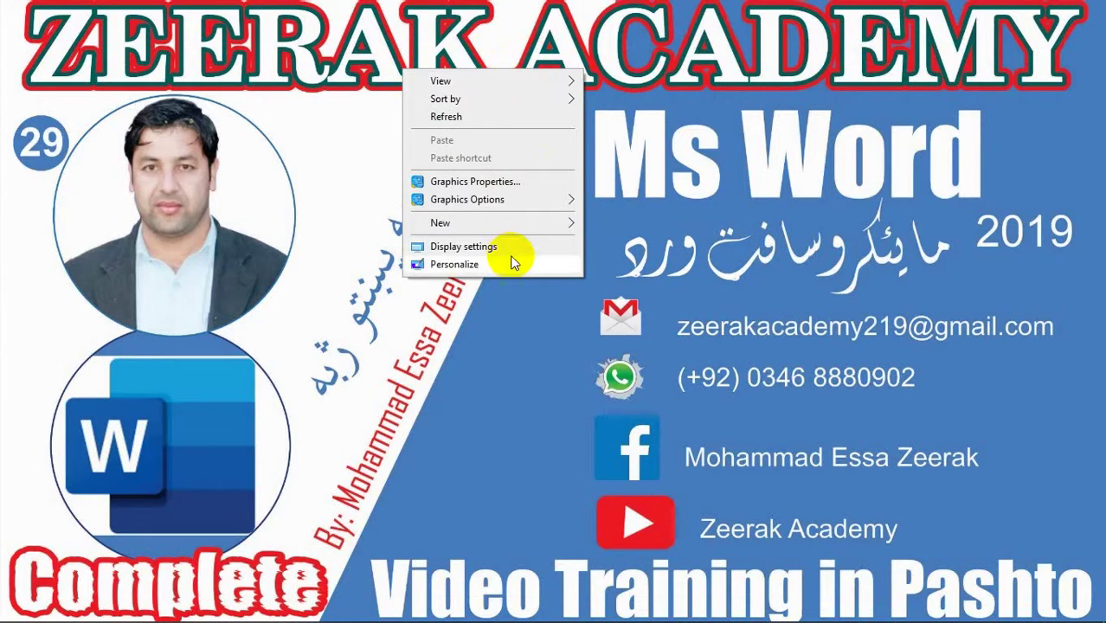
mouse_move(562, 81)
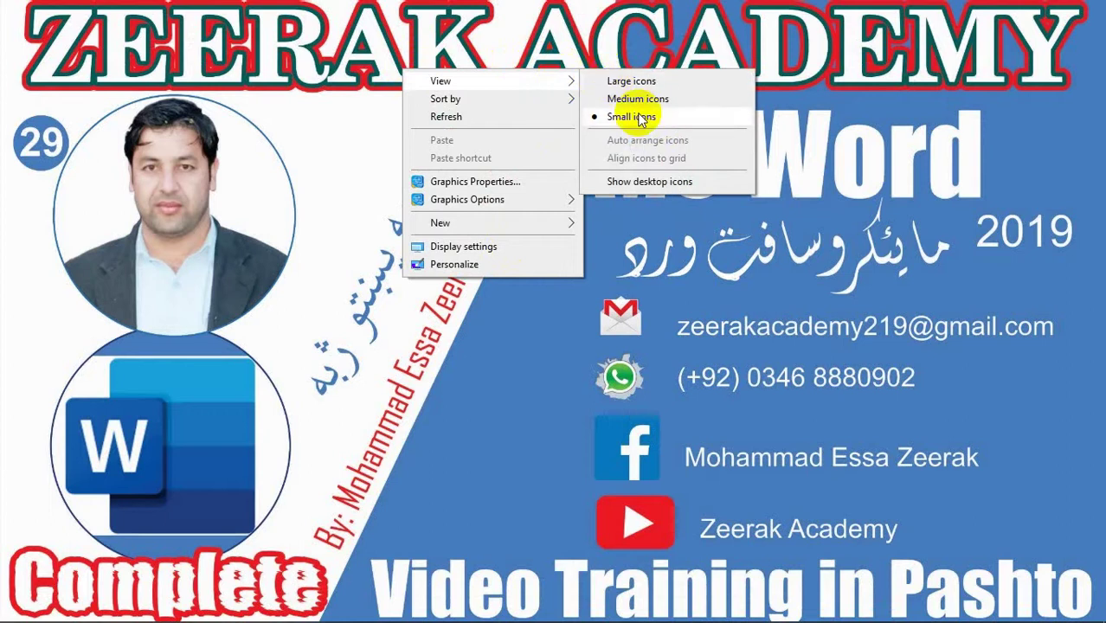
click(657, 182)
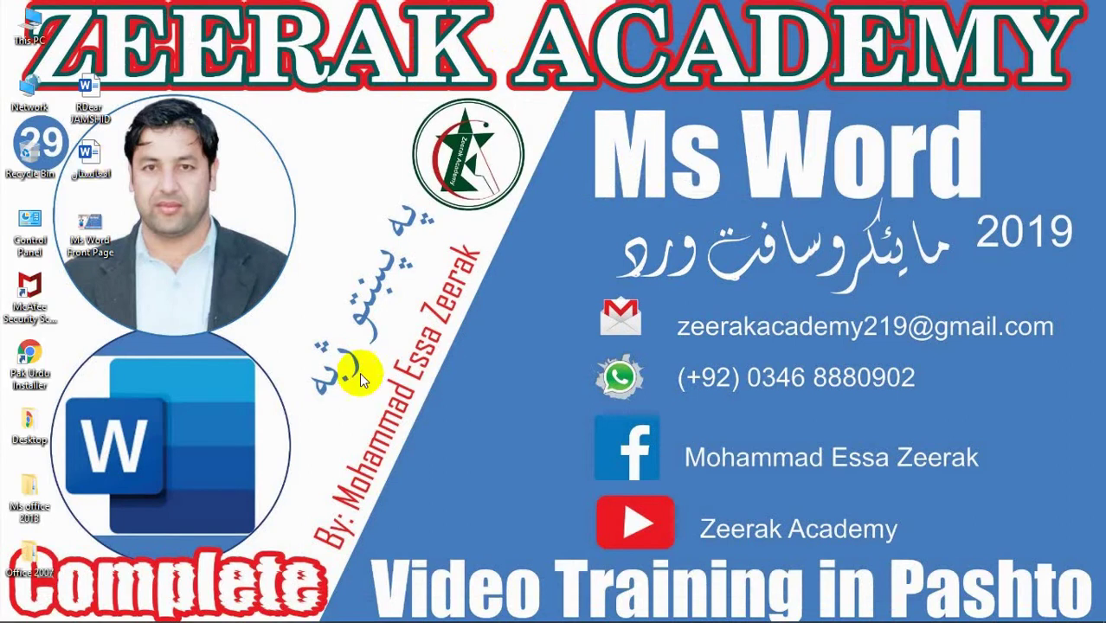
double_click(95, 160)
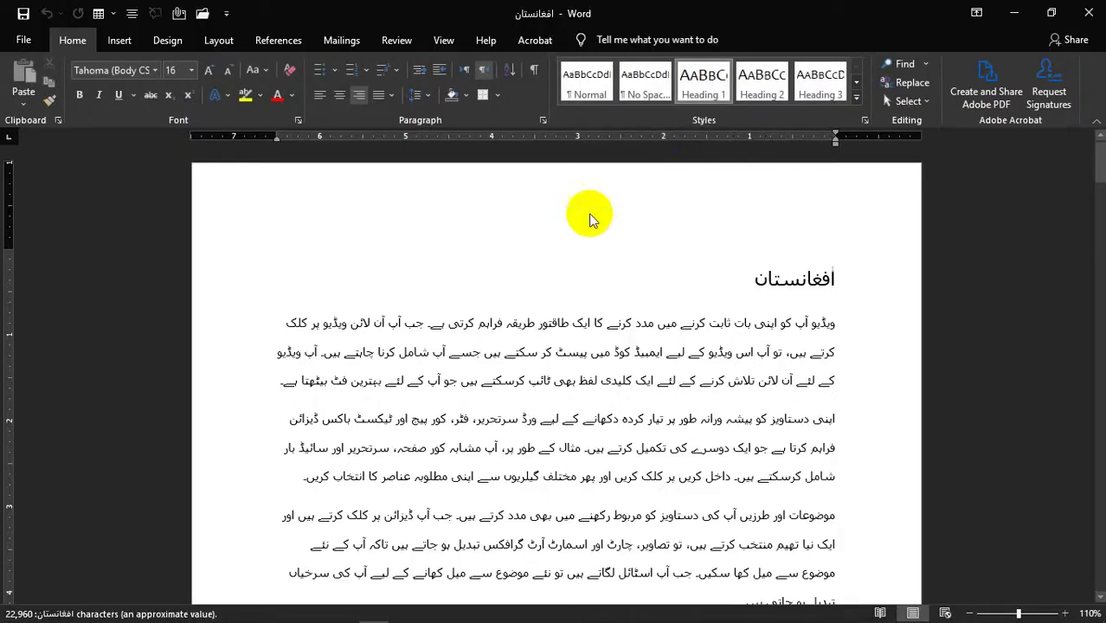
- Delete the opening text from ایمبیڈ to ہو
scroll(439, 272, down, 3)
drag(439, 379, 673, 186)
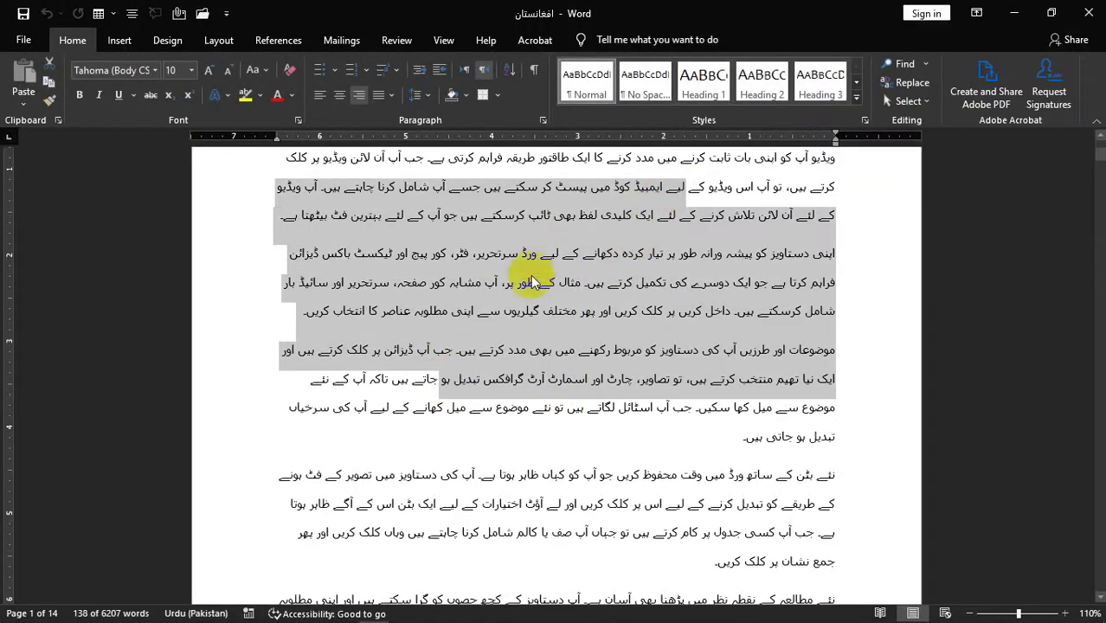
key(Delete)
- After طریقہ, type sdf and short test lines such as Asd, Sd and Asdf
scroll(554, 311, up, 3)
click(503, 334)
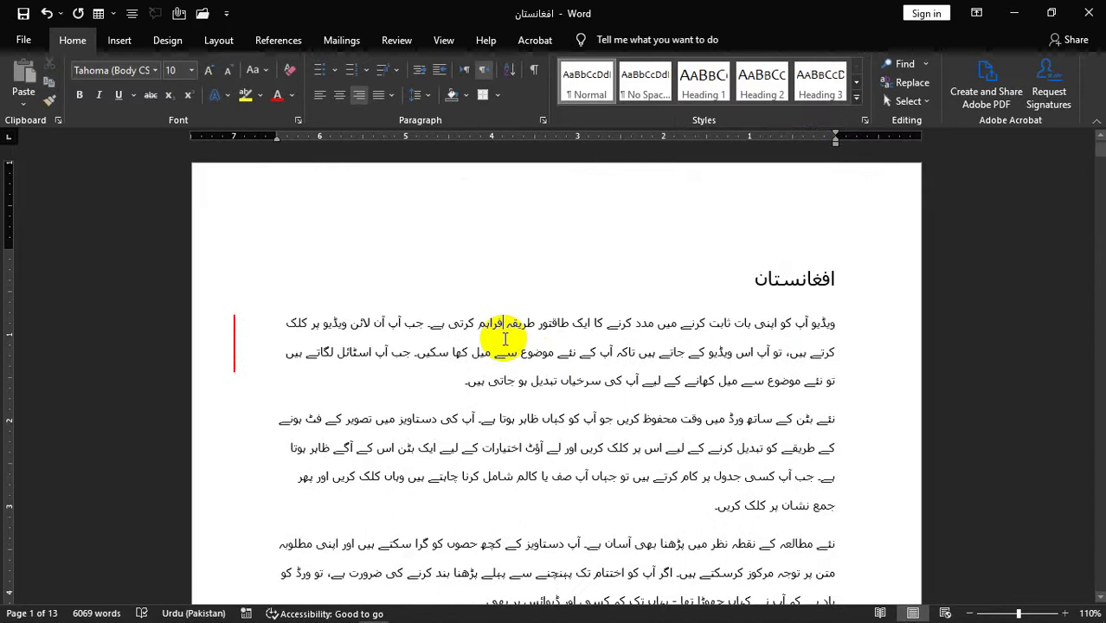
text(sdf)
key(Return)
text(Asd A Sd As D Asdf Asd F sd)
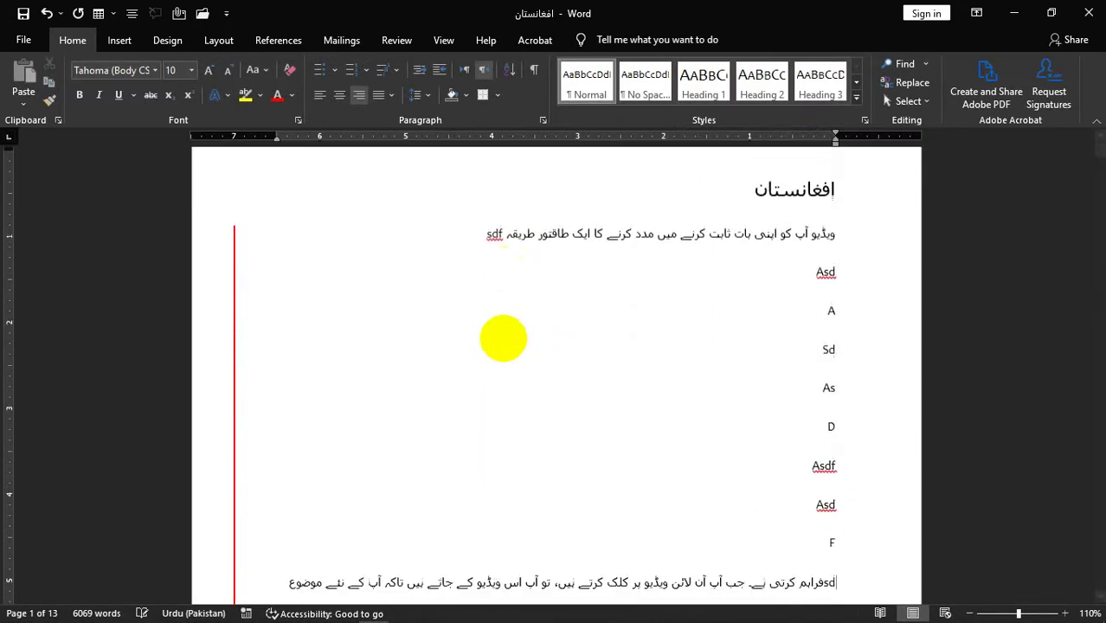
scroll(378, 326, down, 4)
scroll(260, 304, up, 6)
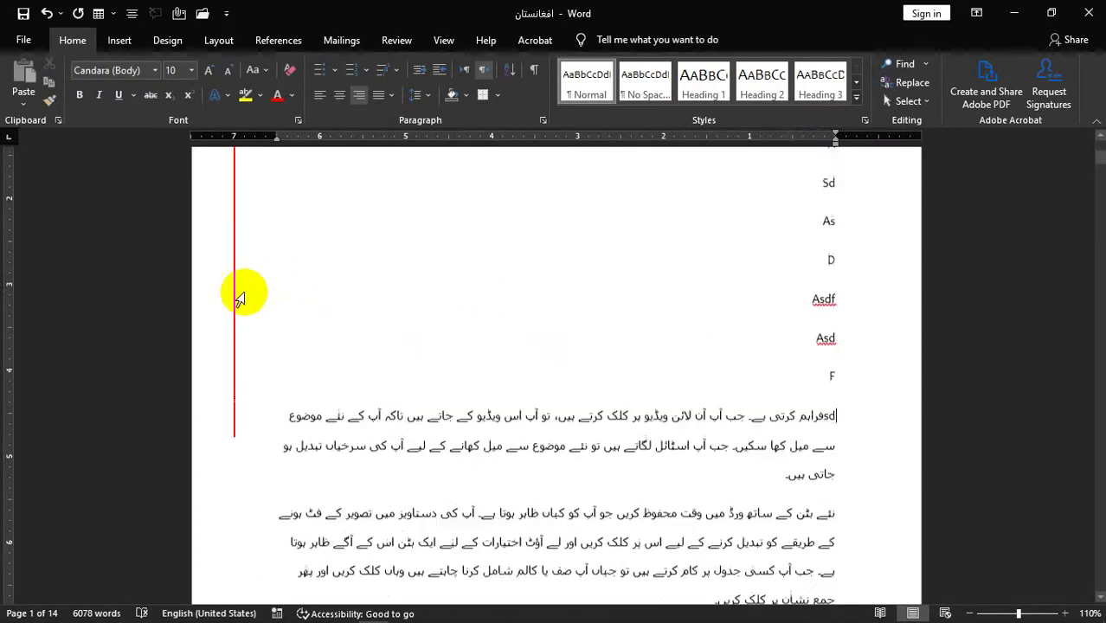
scroll(330, 331, up, 1)
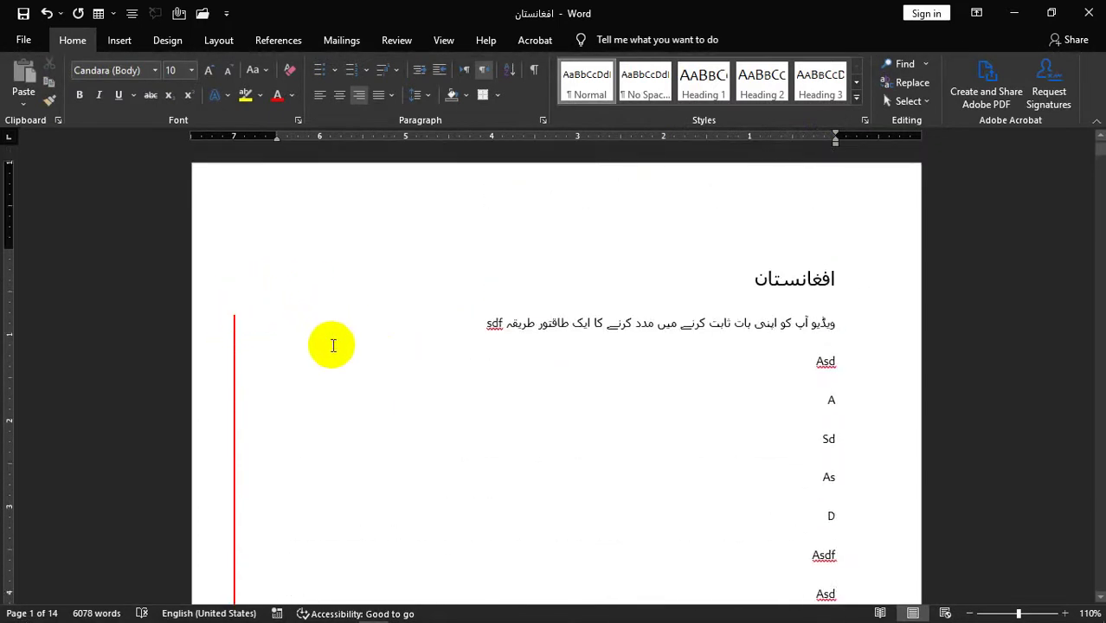
- Start locking change tracking from the Review tab, then cancel it
click(398, 40)
click(607, 106)
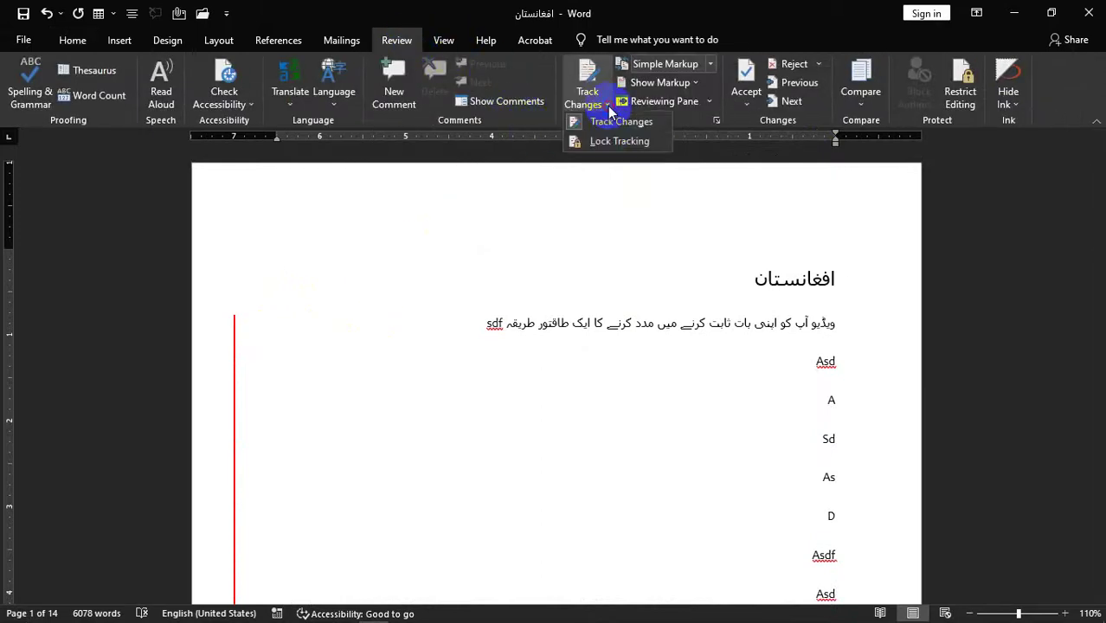
click(616, 142)
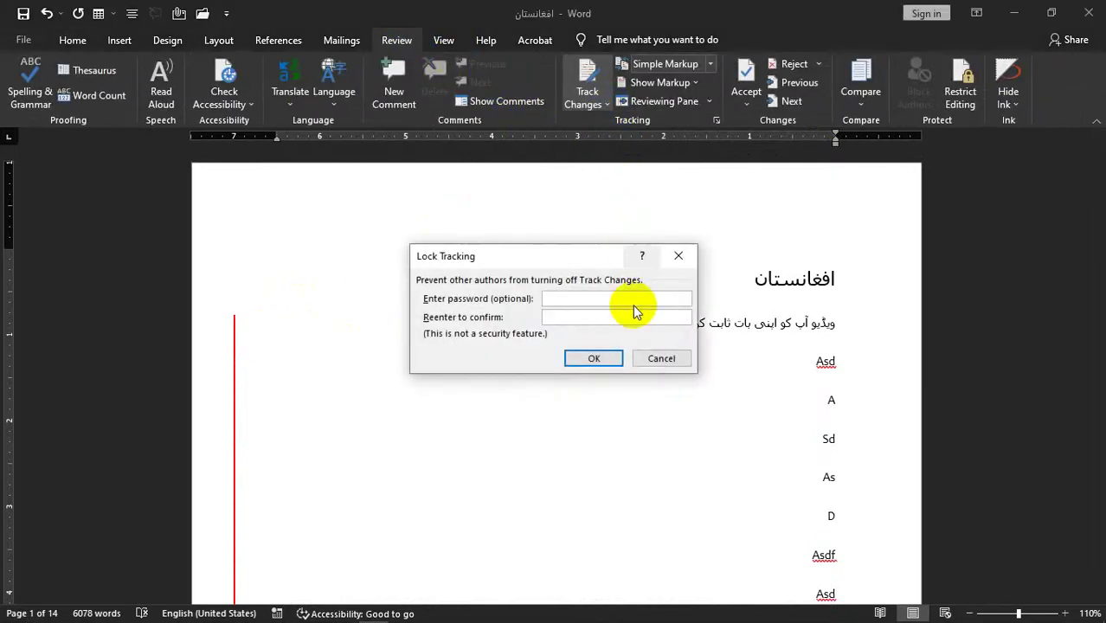
click(659, 358)
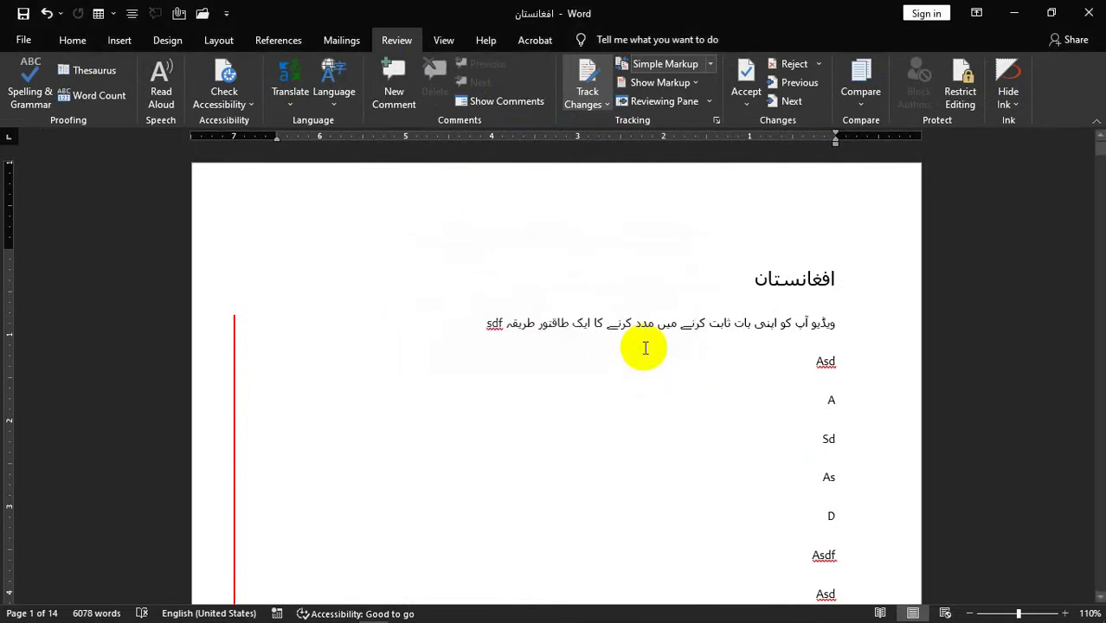
- Switch the review display to All Markup and scroll through the revisions
click(709, 65)
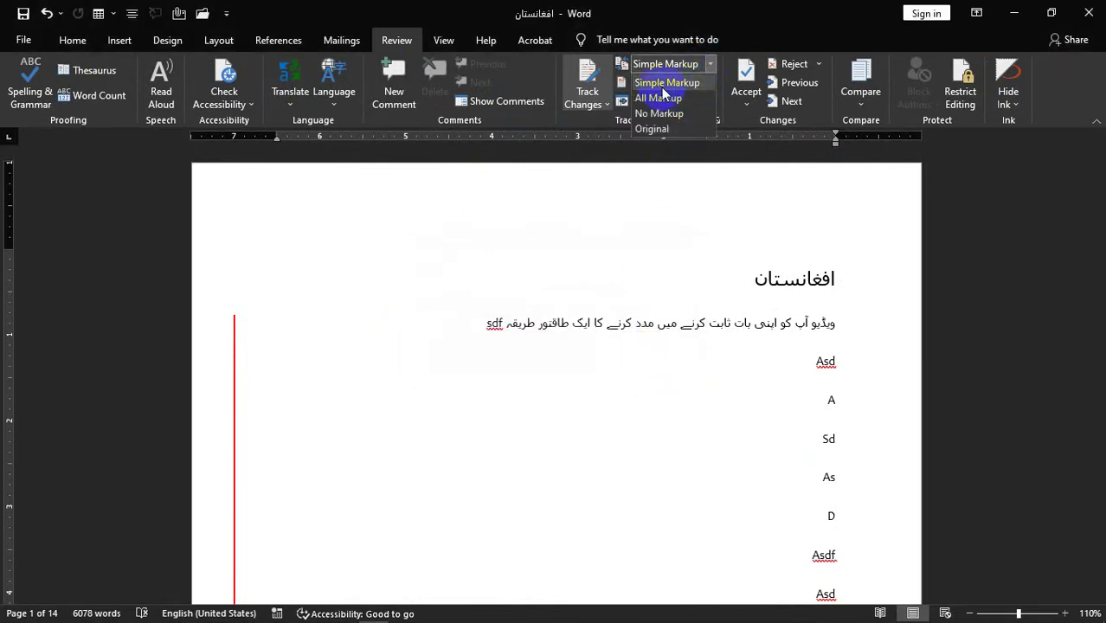
click(695, 76)
click(708, 65)
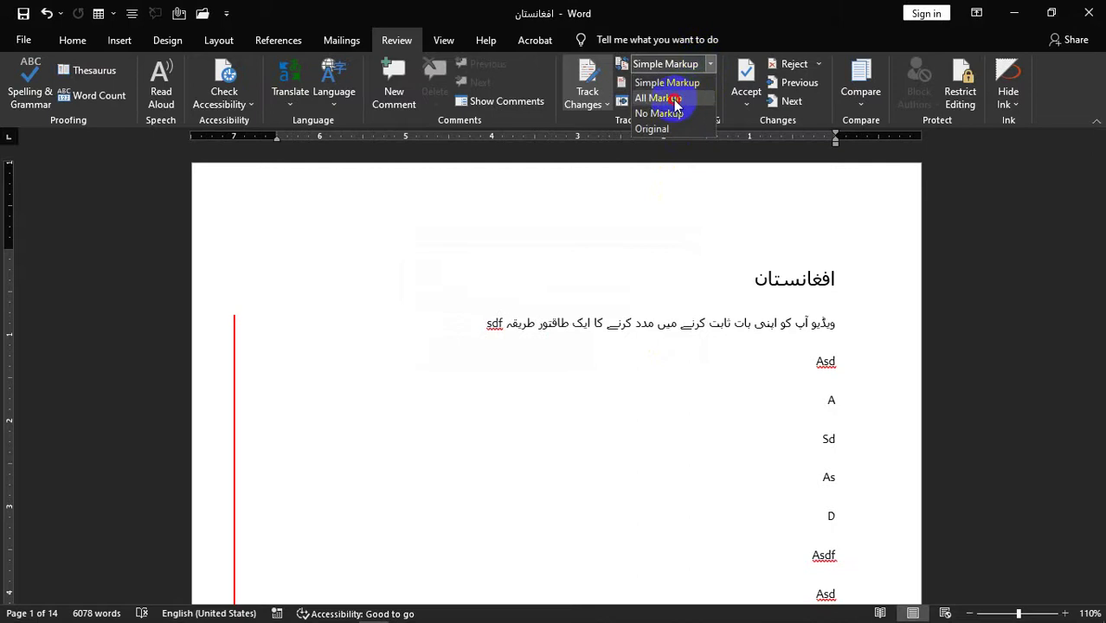
click(674, 99)
scroll(708, 91, down, 3)
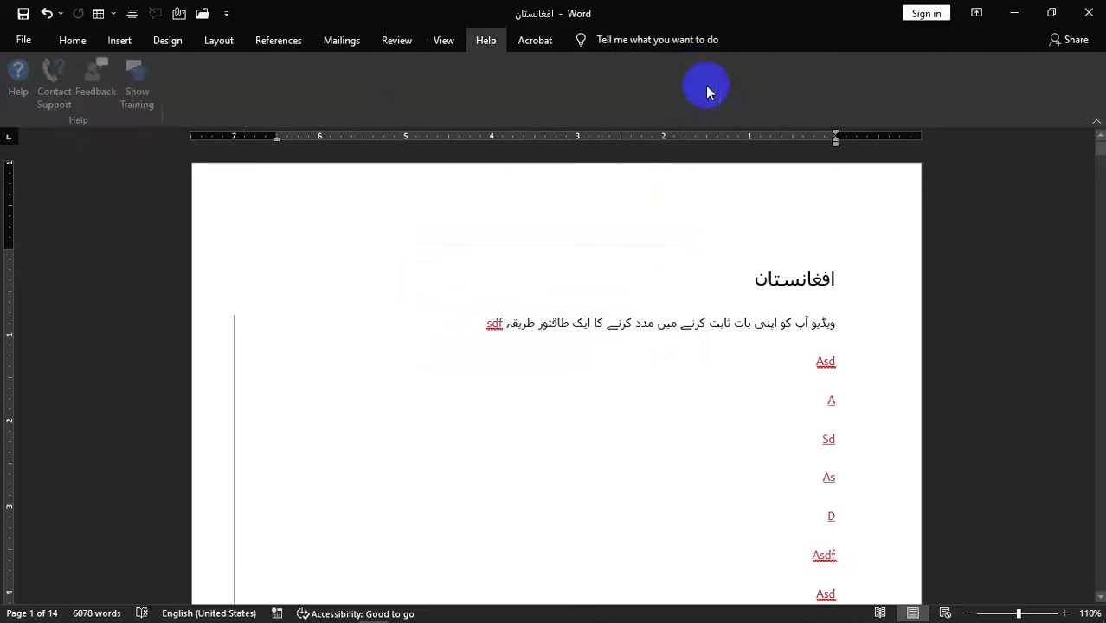
scroll(695, 363, down, 2)
scroll(695, 363, down, 5)
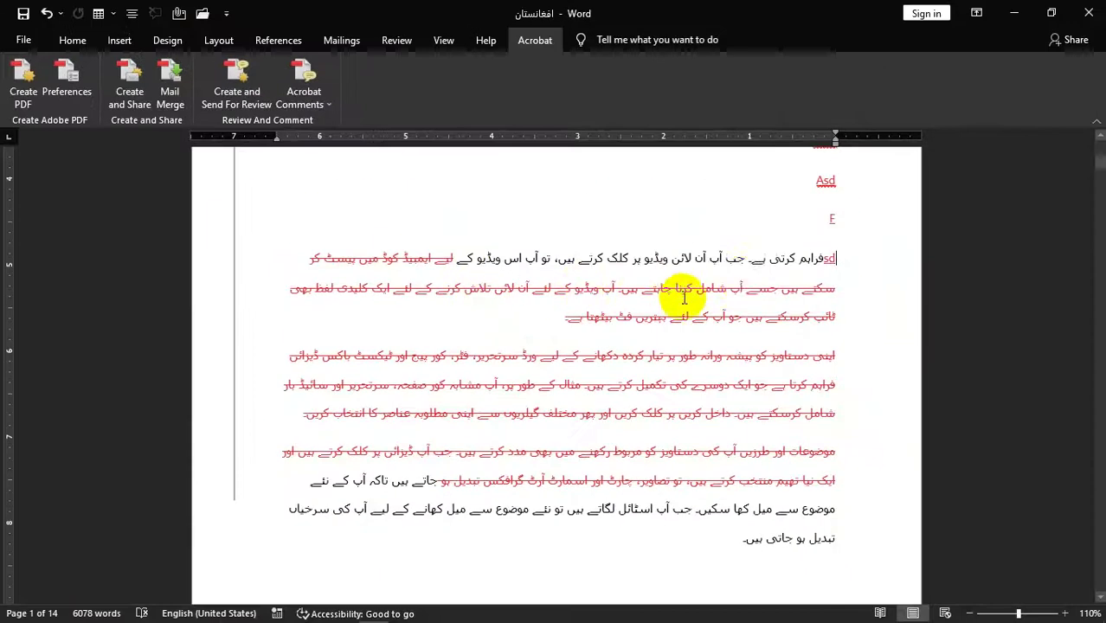
scroll(740, 264, up, 6)
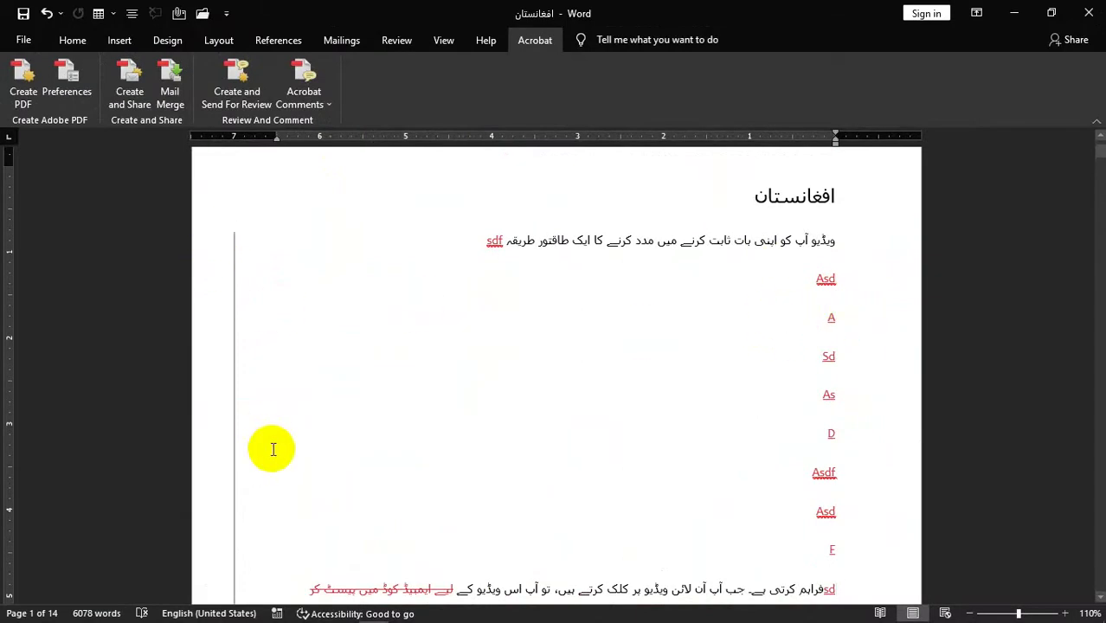
- View the document with No Markup, then as the Original text
click(378, 43)
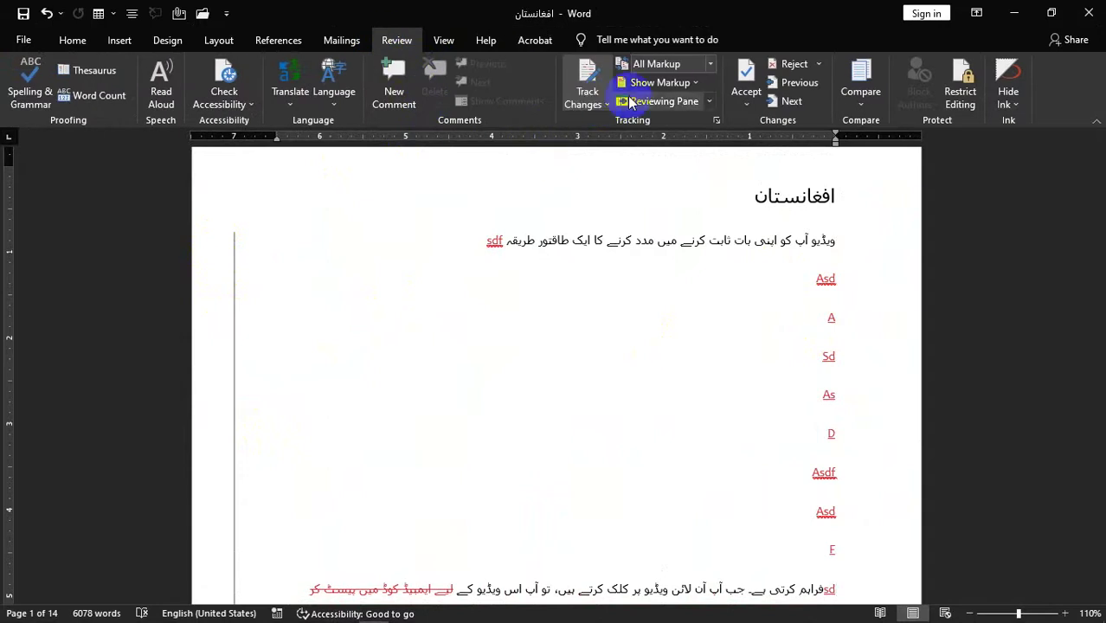
click(711, 64)
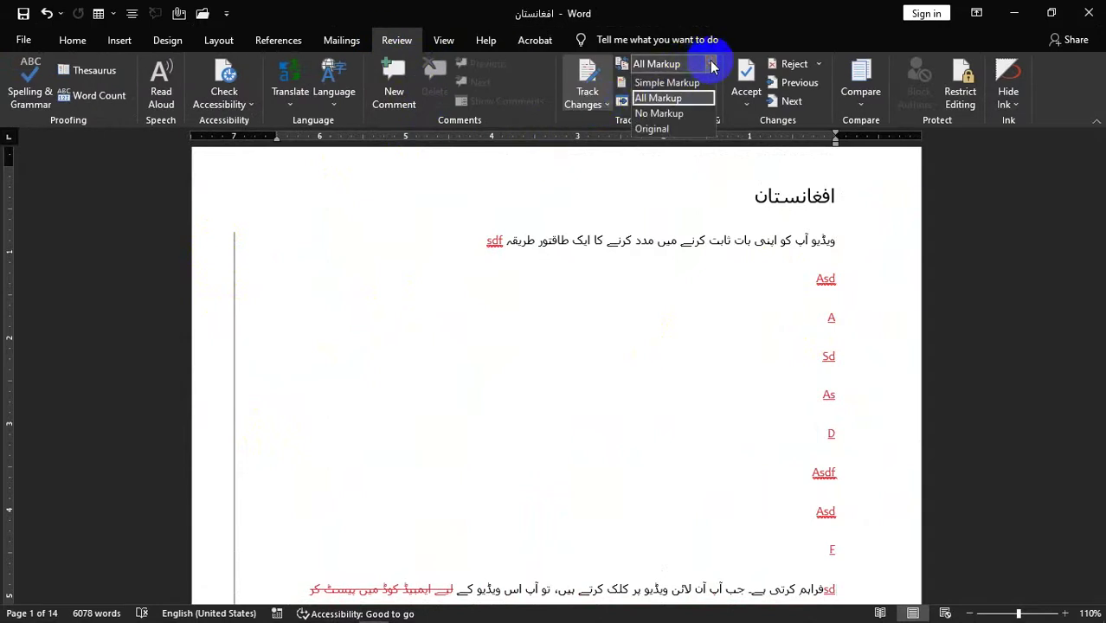
click(656, 111)
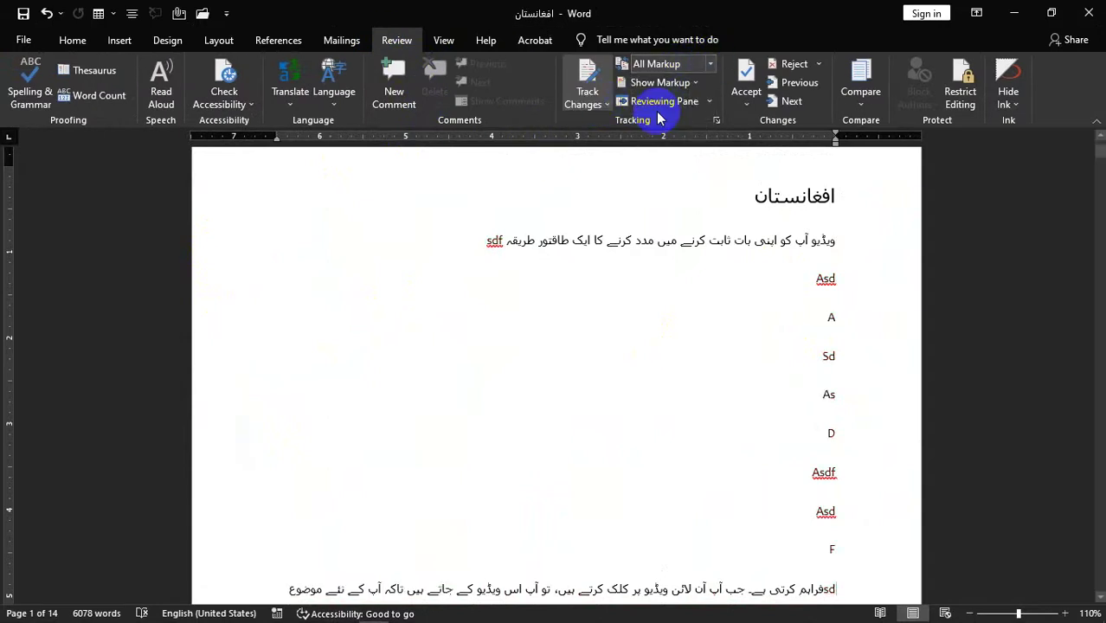
click(695, 82)
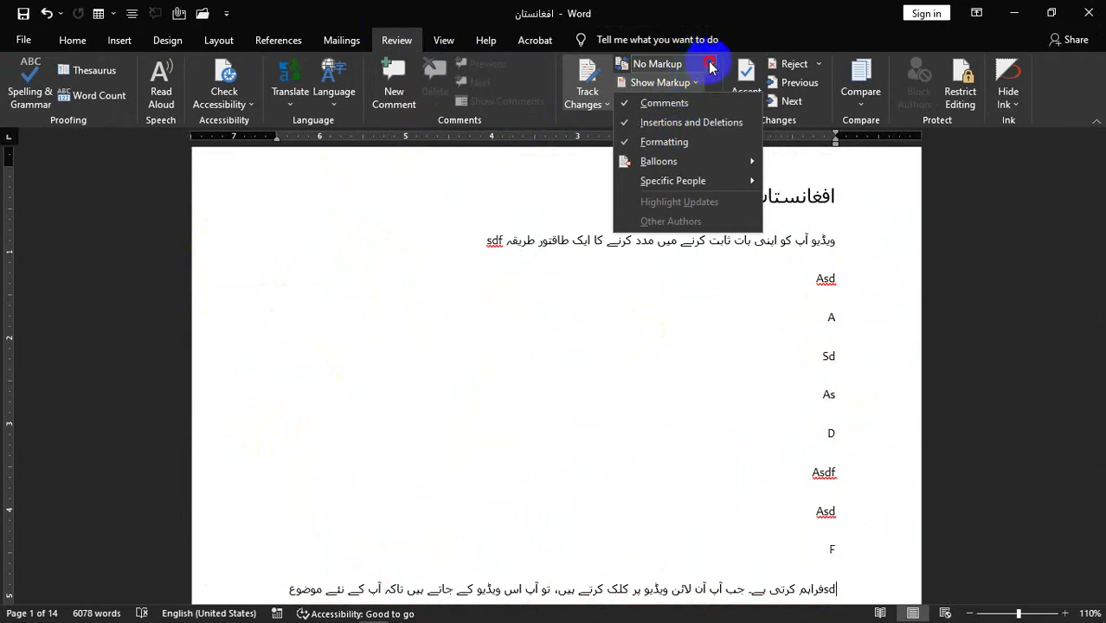
click(711, 64)
click(657, 129)
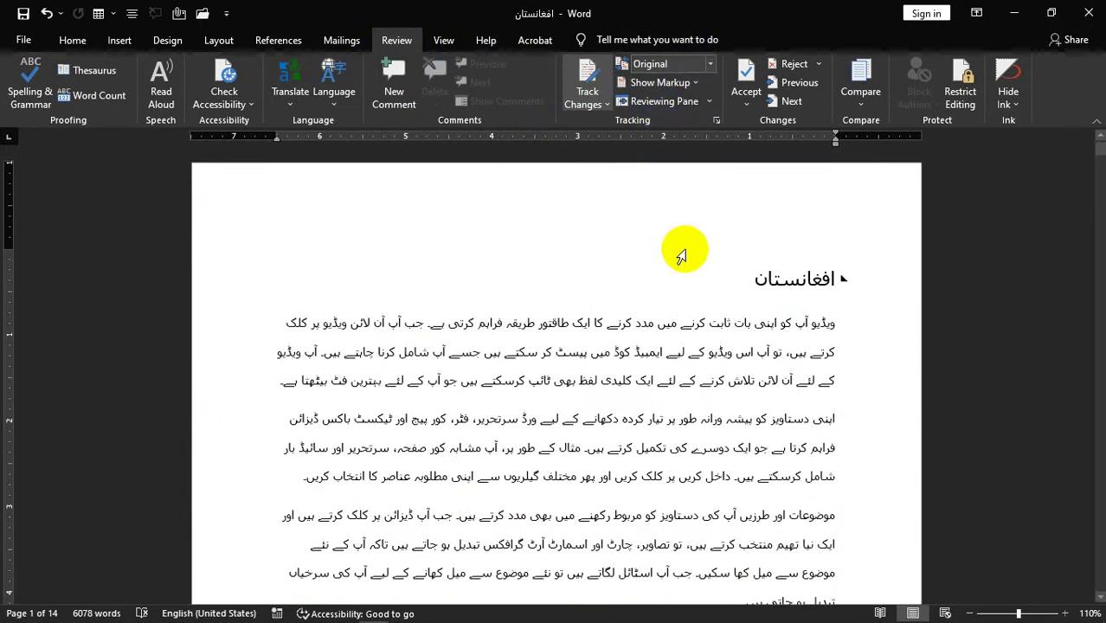
- Return the display to All Markup and bring up the Show Markup list
click(710, 64)
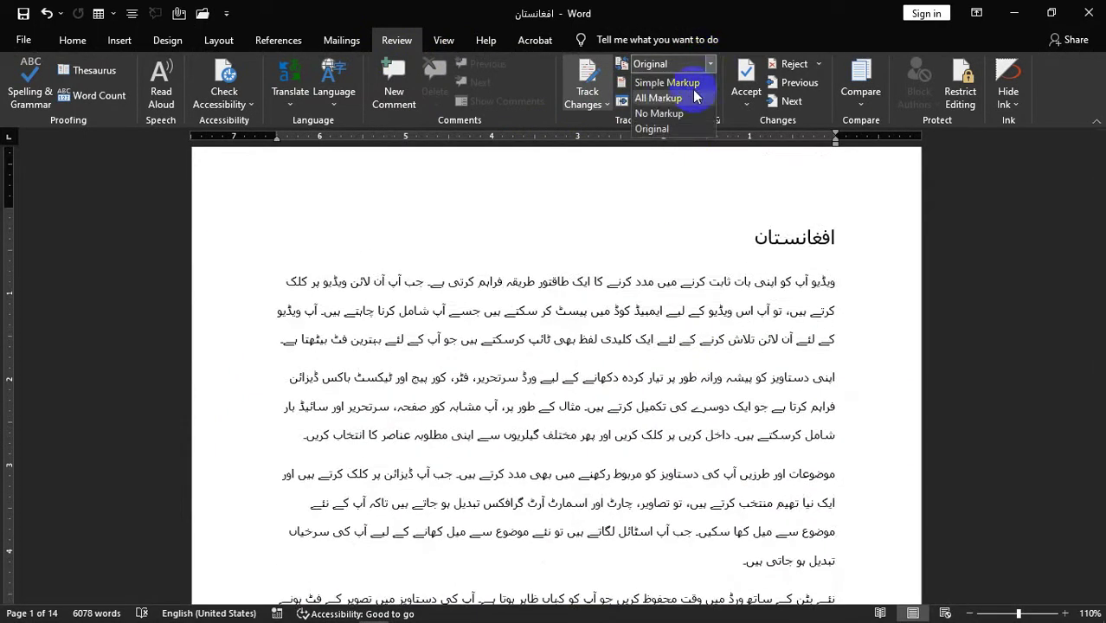
click(671, 98)
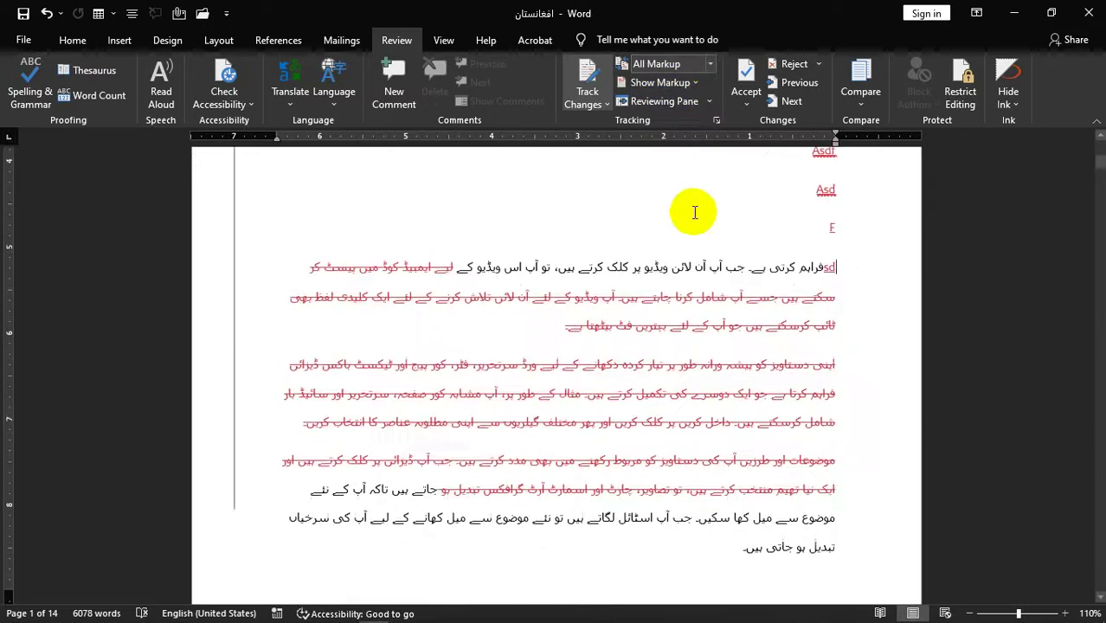
click(697, 83)
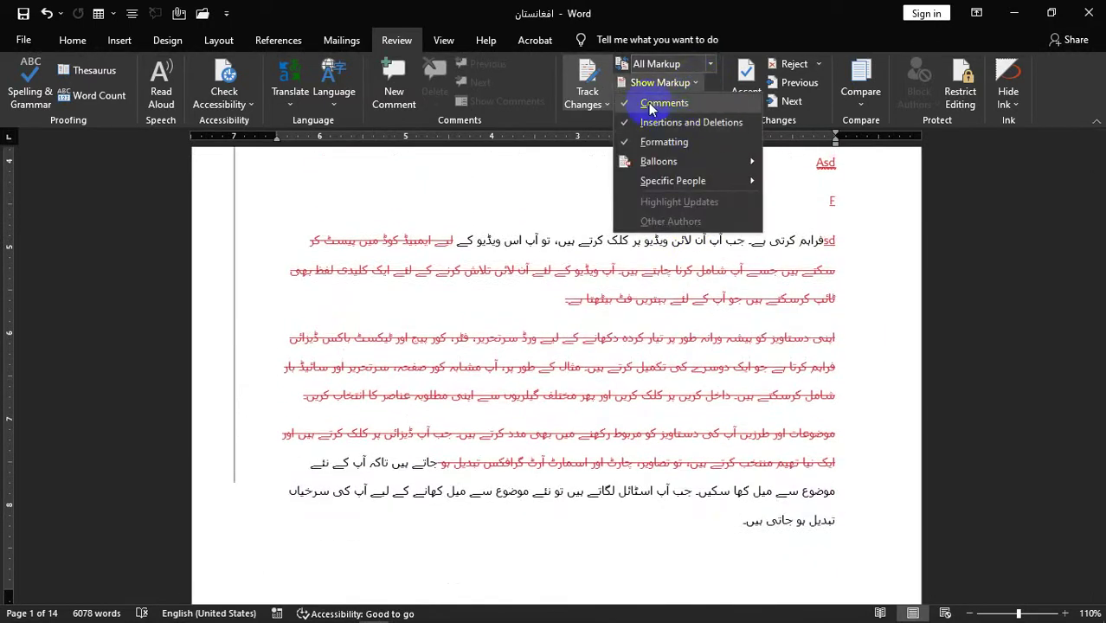
- Hide and reshow comments, then insertions and deletions, via Show Markup
click(628, 105)
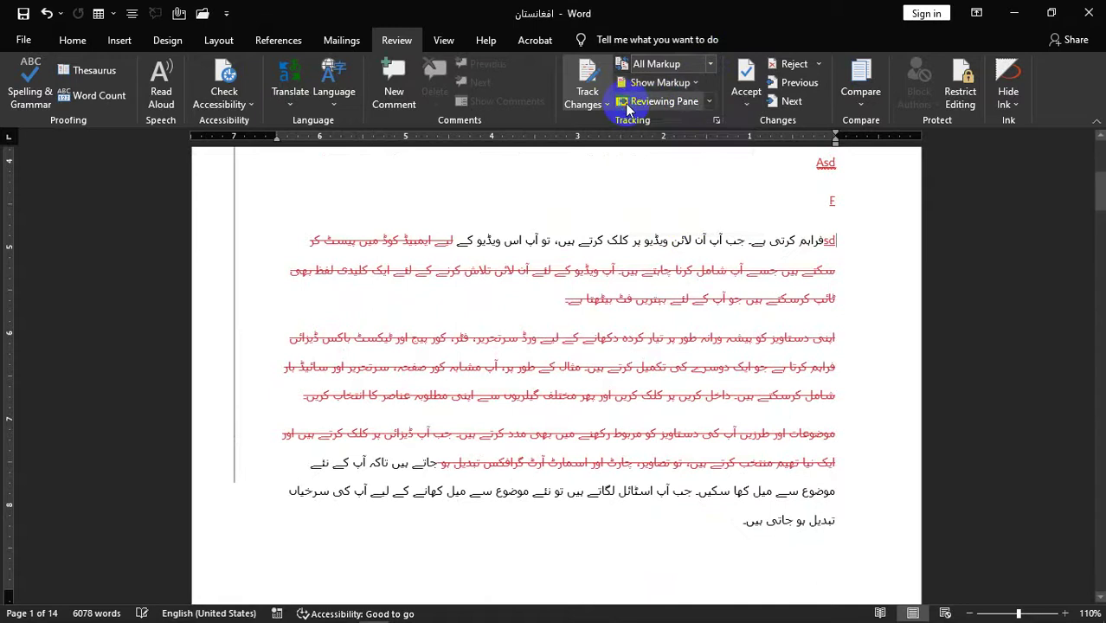
click(662, 82)
click(680, 105)
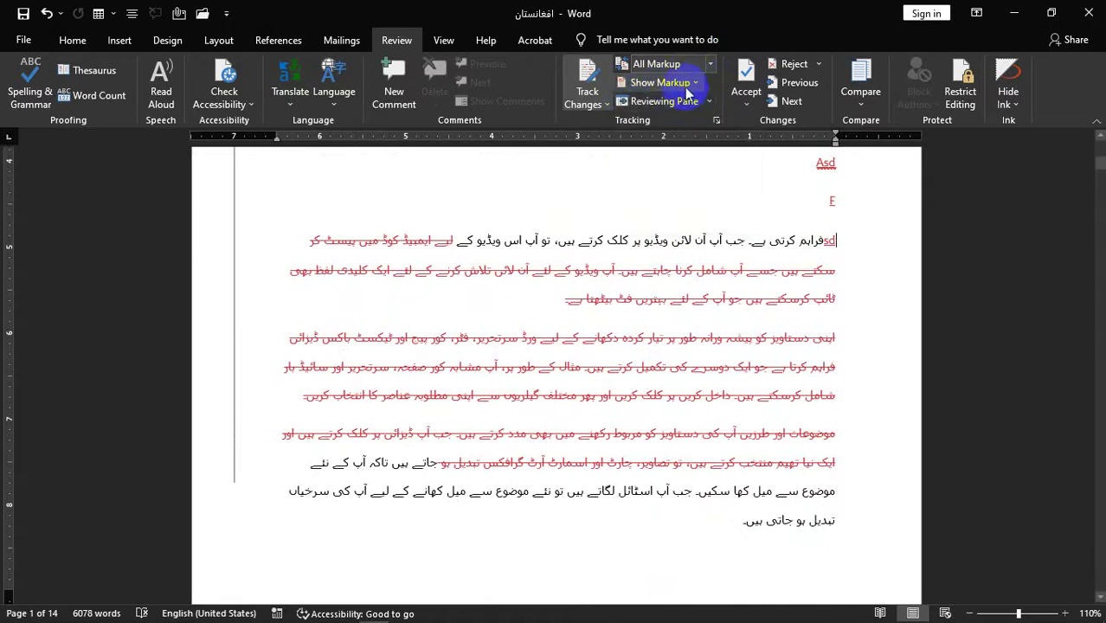
click(683, 84)
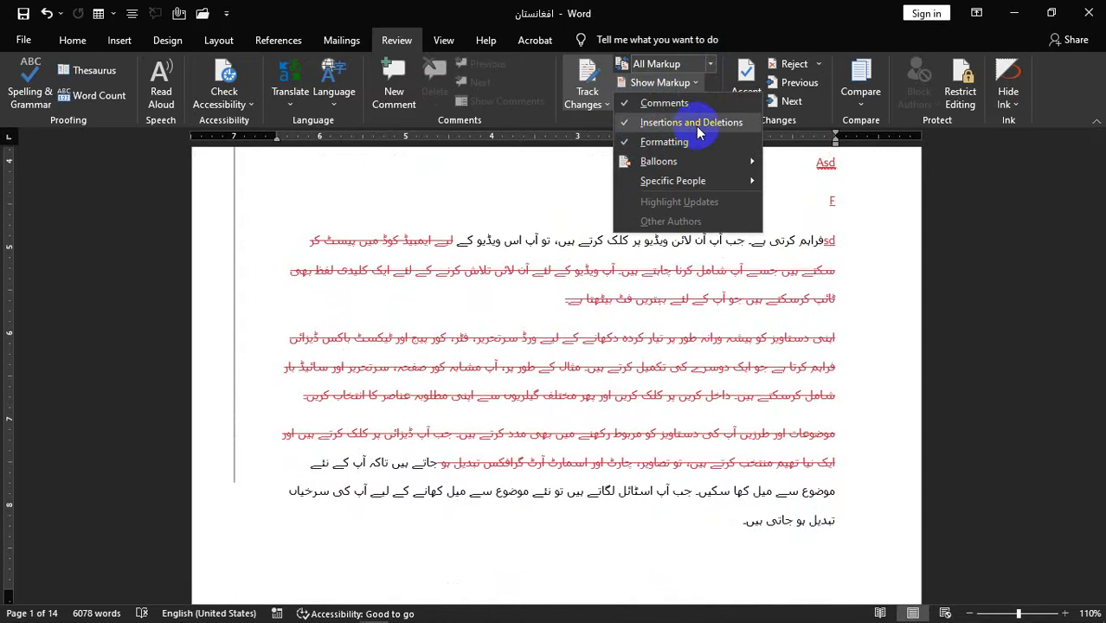
click(699, 125)
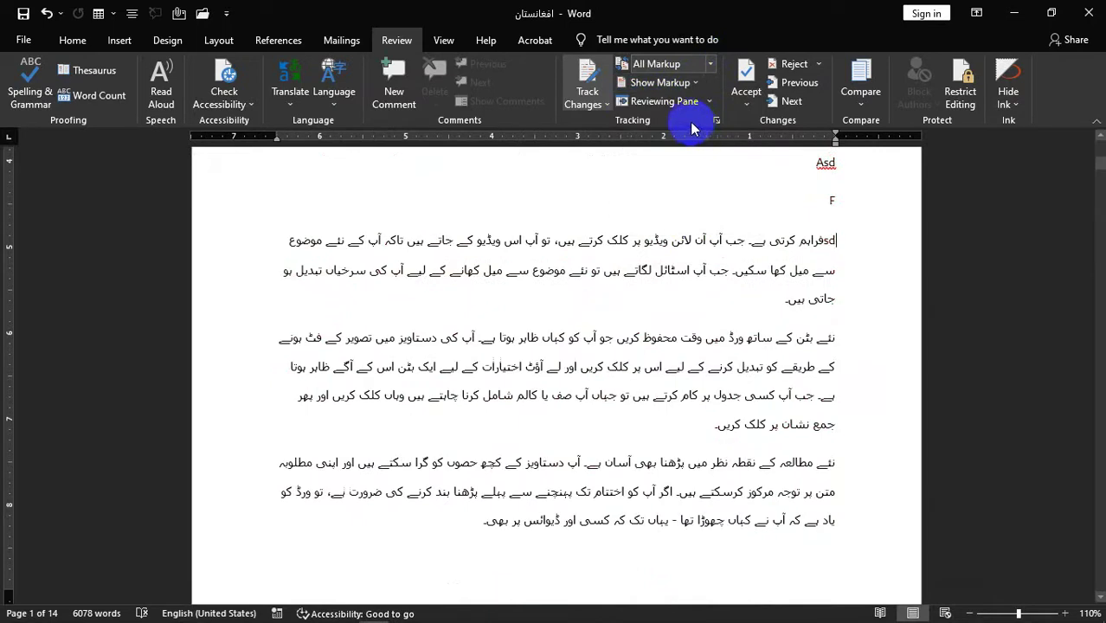
click(692, 83)
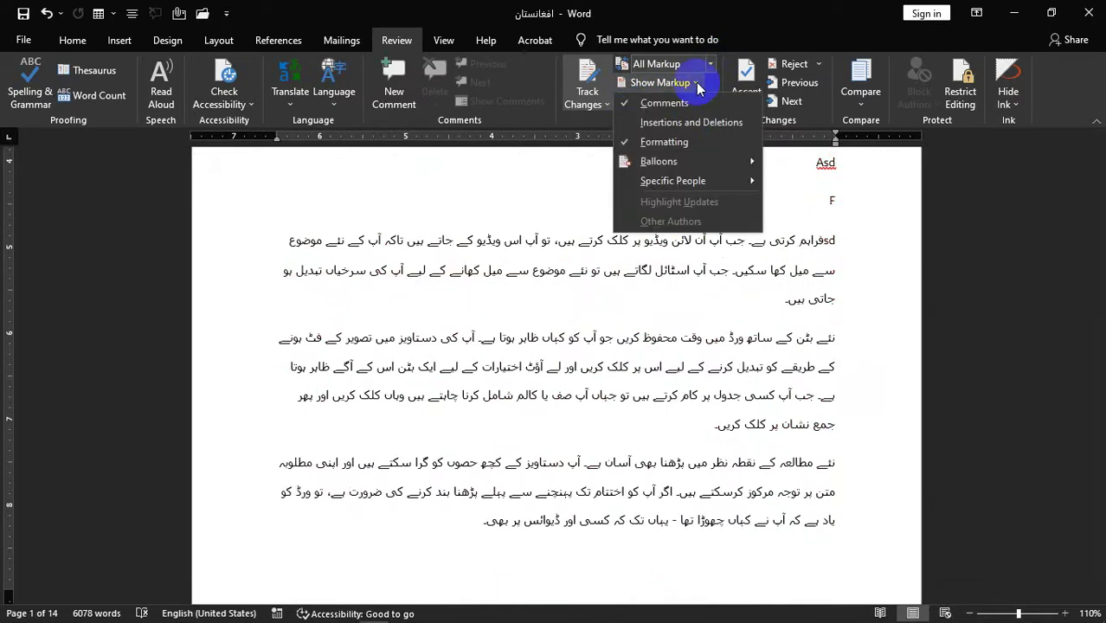
click(671, 122)
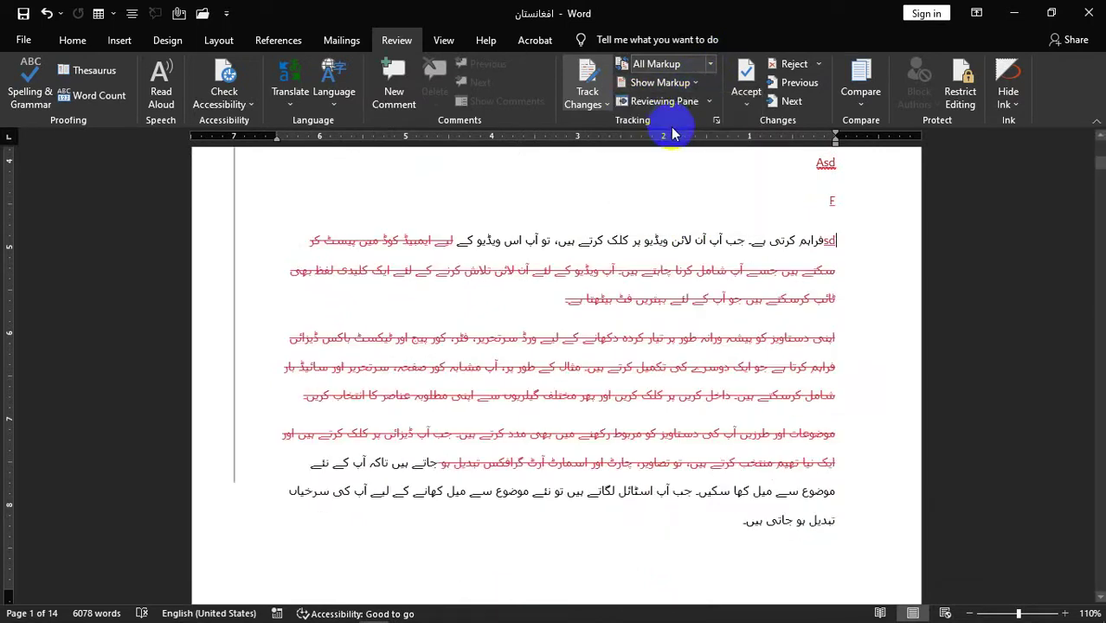
- Hide formatting changes in the markup, then show them again
click(695, 82)
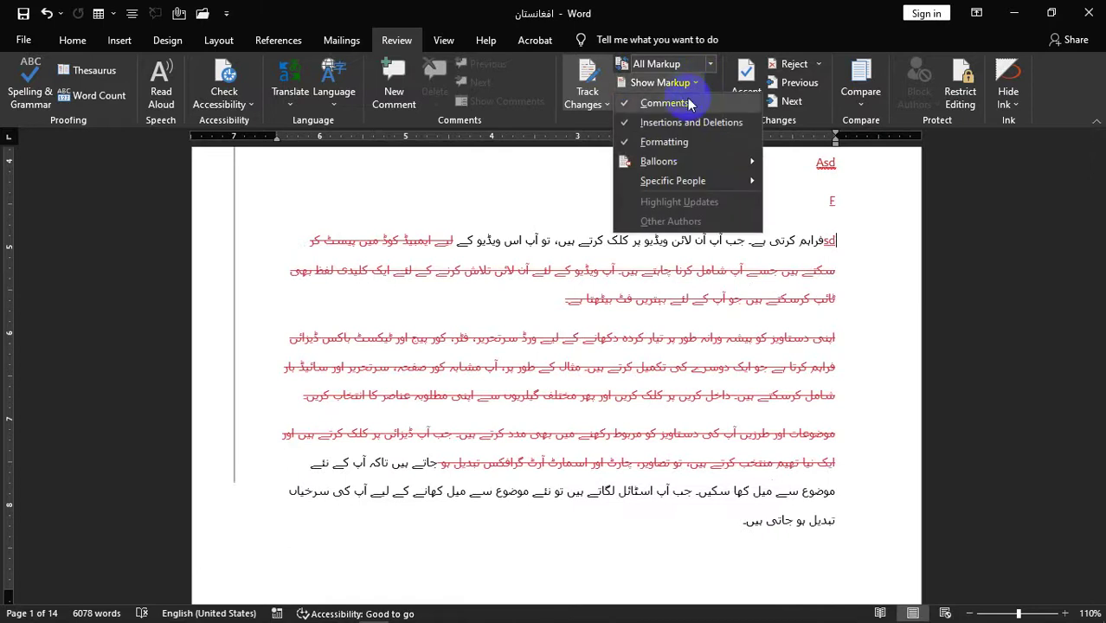
click(674, 142)
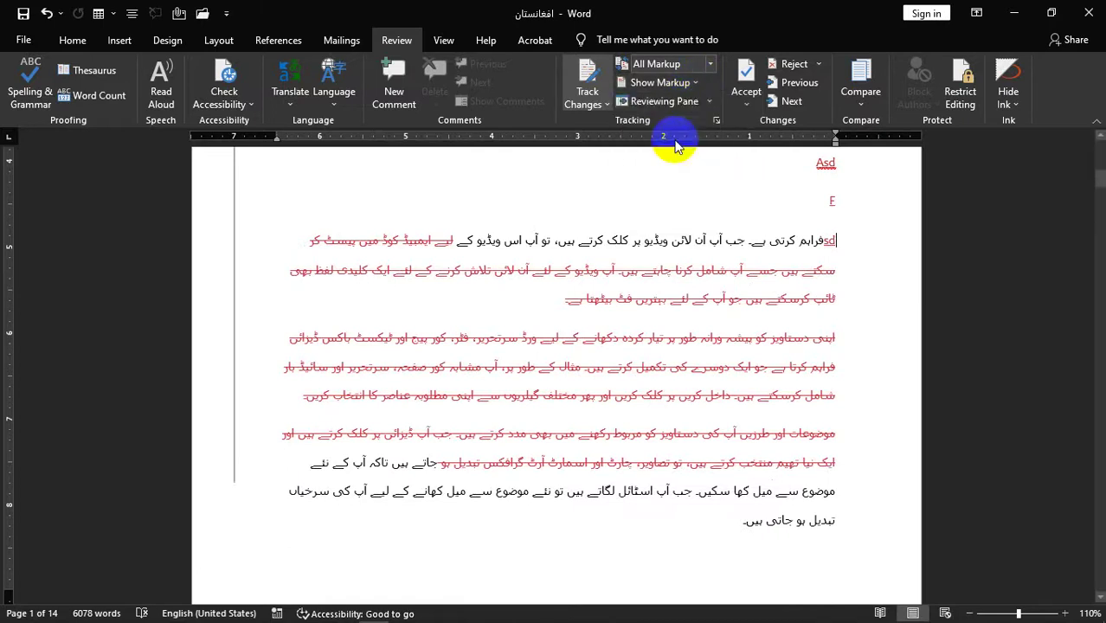
click(697, 82)
click(662, 143)
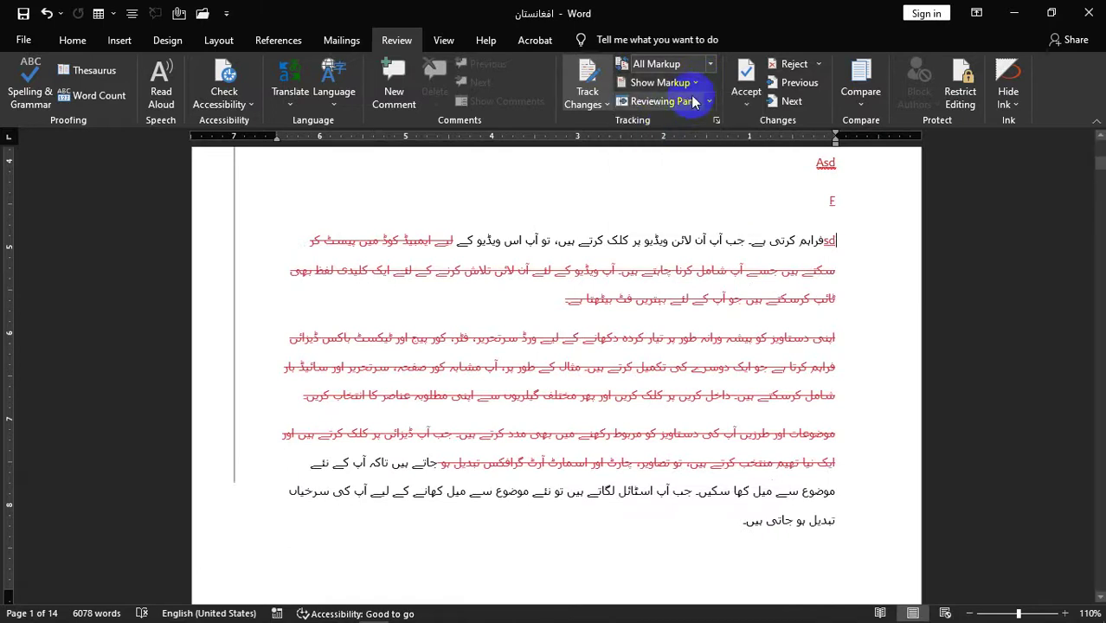
- Set Balloons to Show Revisions in Balloons and review the margin
click(697, 82)
mouse_move(727, 164)
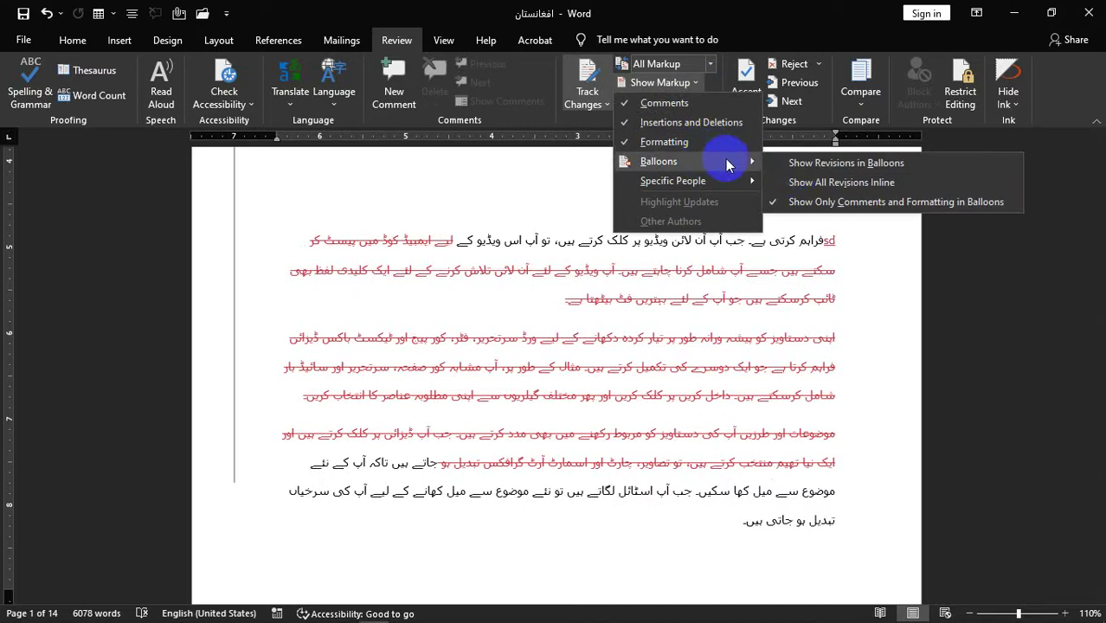
click(806, 165)
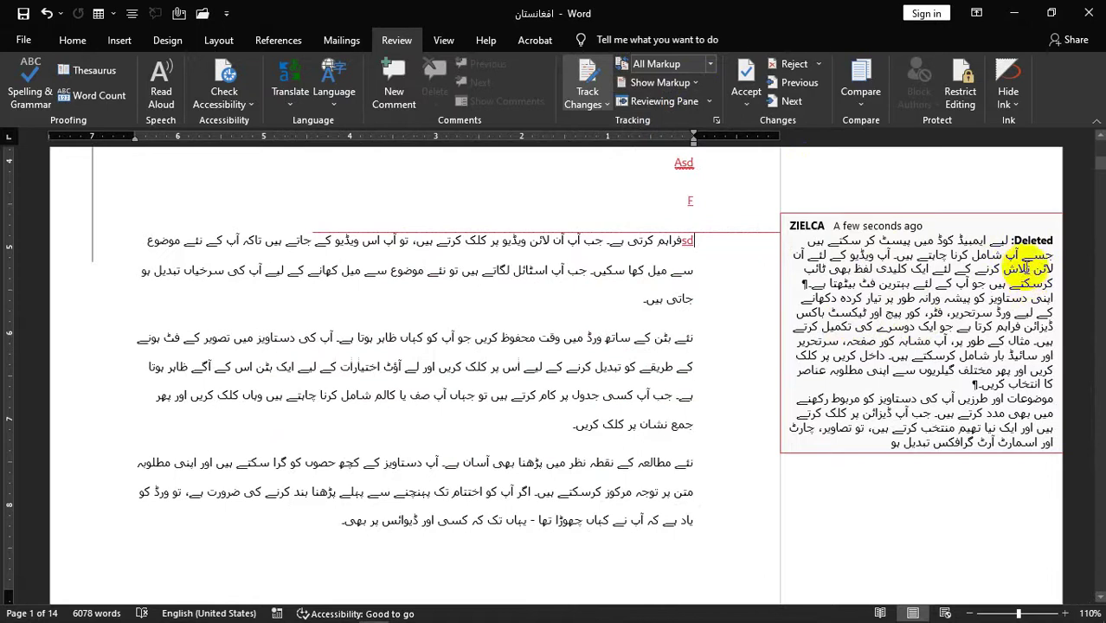
scroll(987, 359, up, 4)
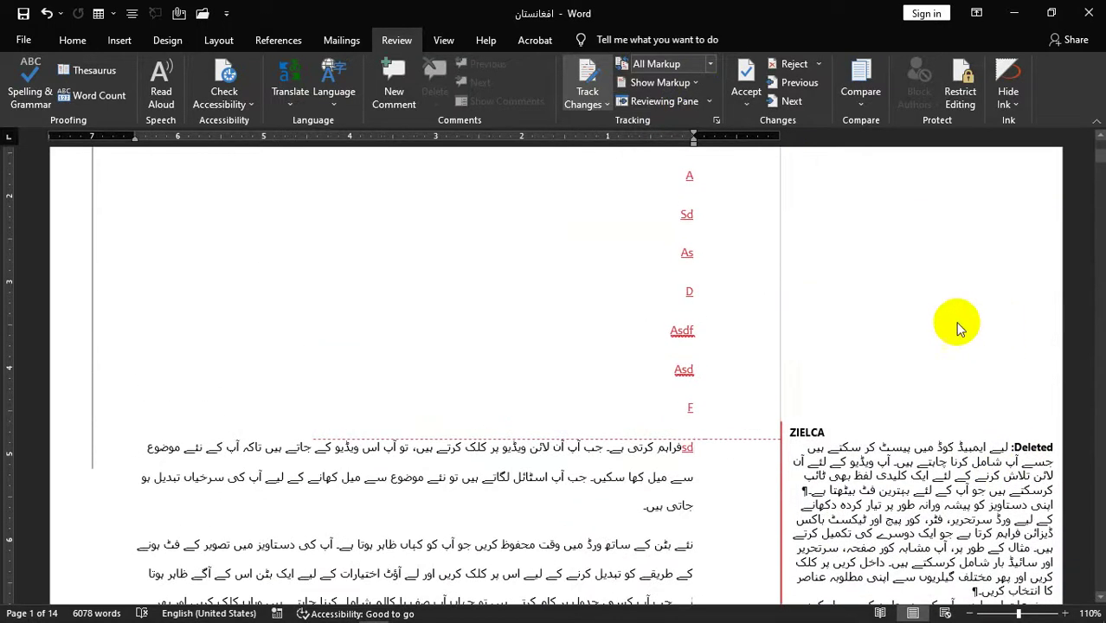
scroll(622, 152, up, 4)
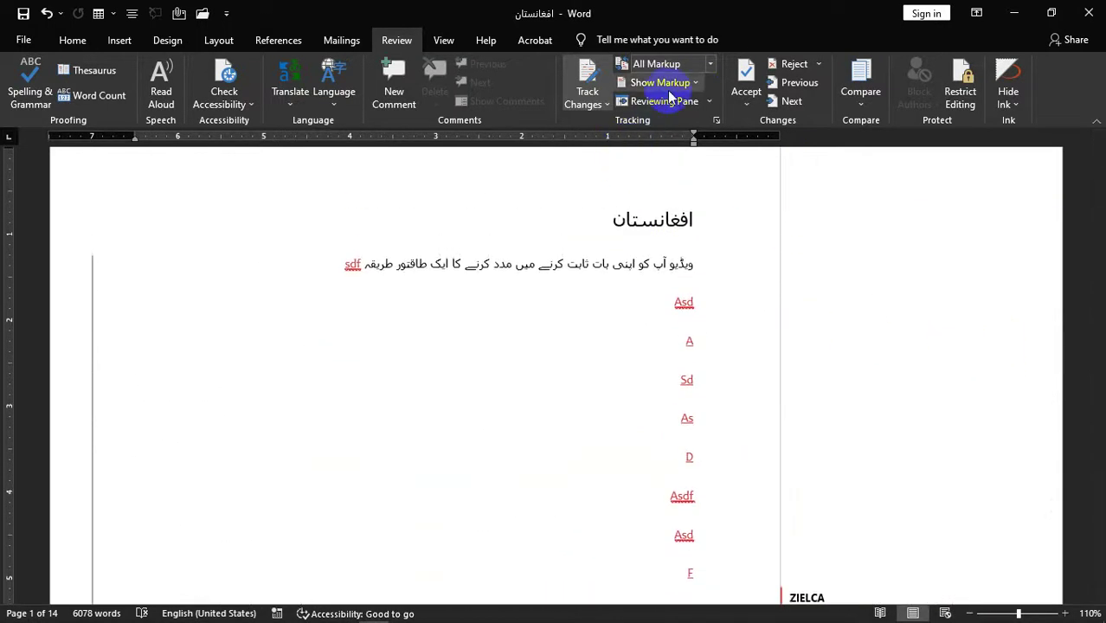
- Check which reviewers' changes are shown in the Show Markup list
click(697, 84)
mouse_move(705, 185)
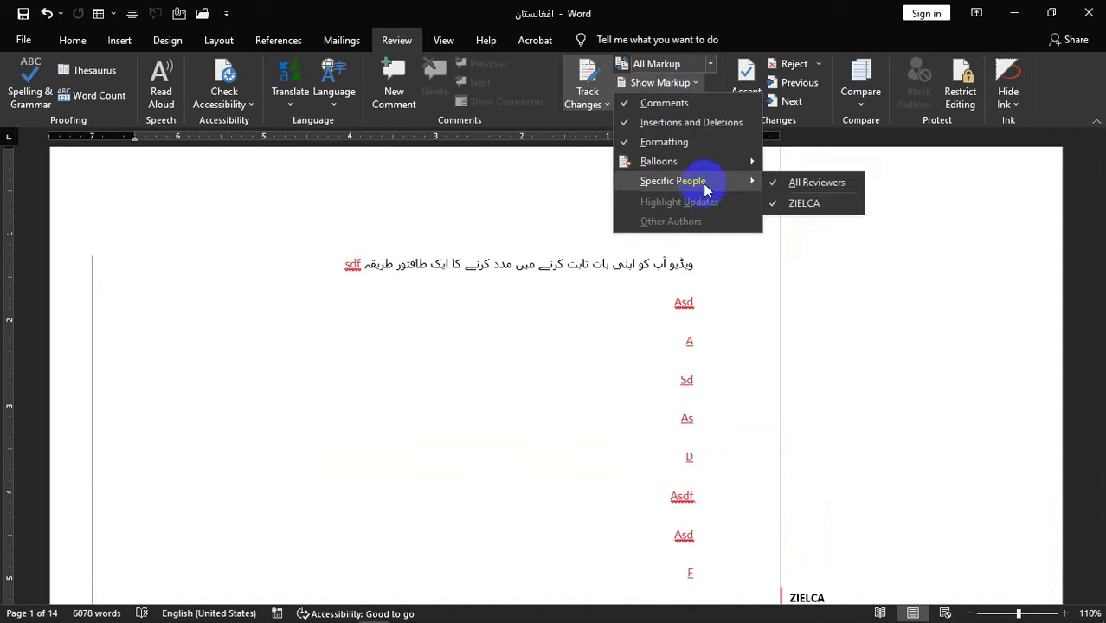
mouse_move(723, 165)
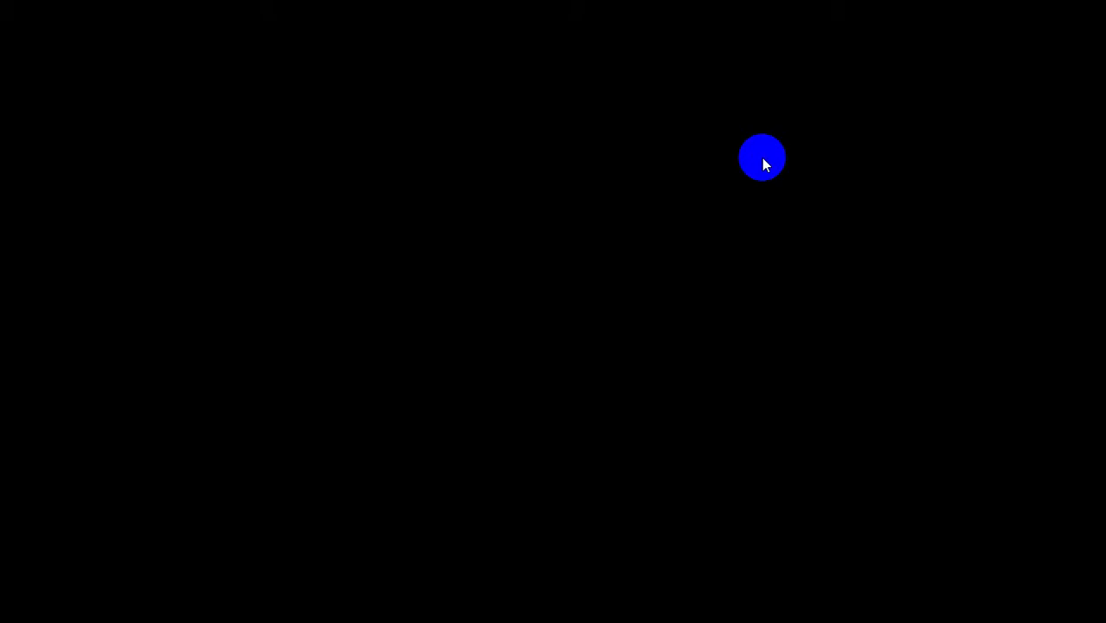
click(762, 157)
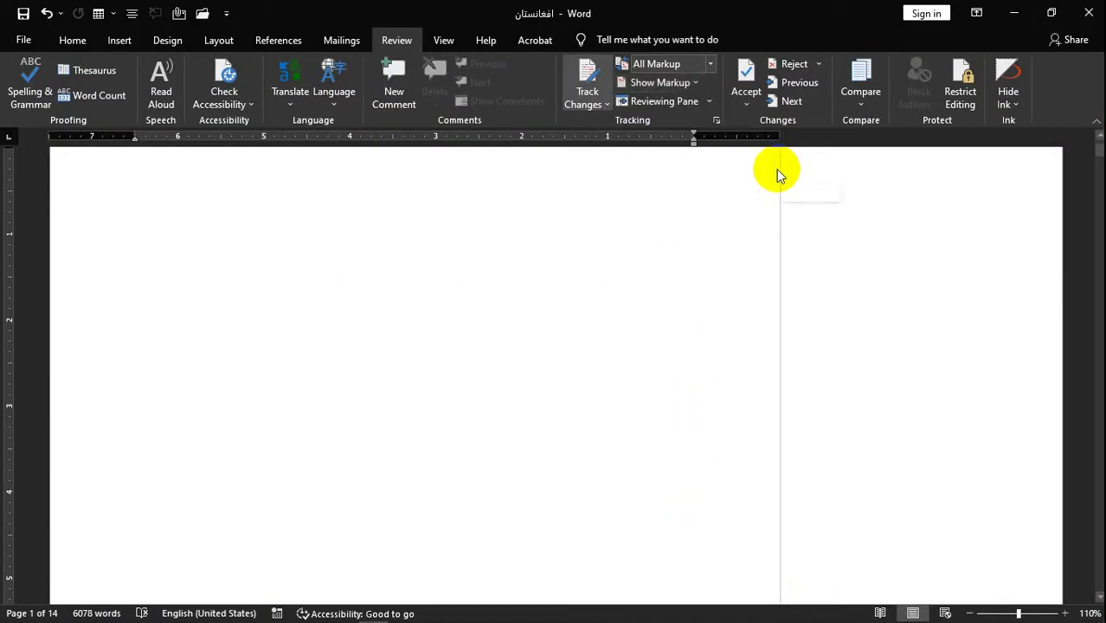
click(735, 118)
- Show all revisions inline, then select the whole document and open the Accept options
click(697, 83)
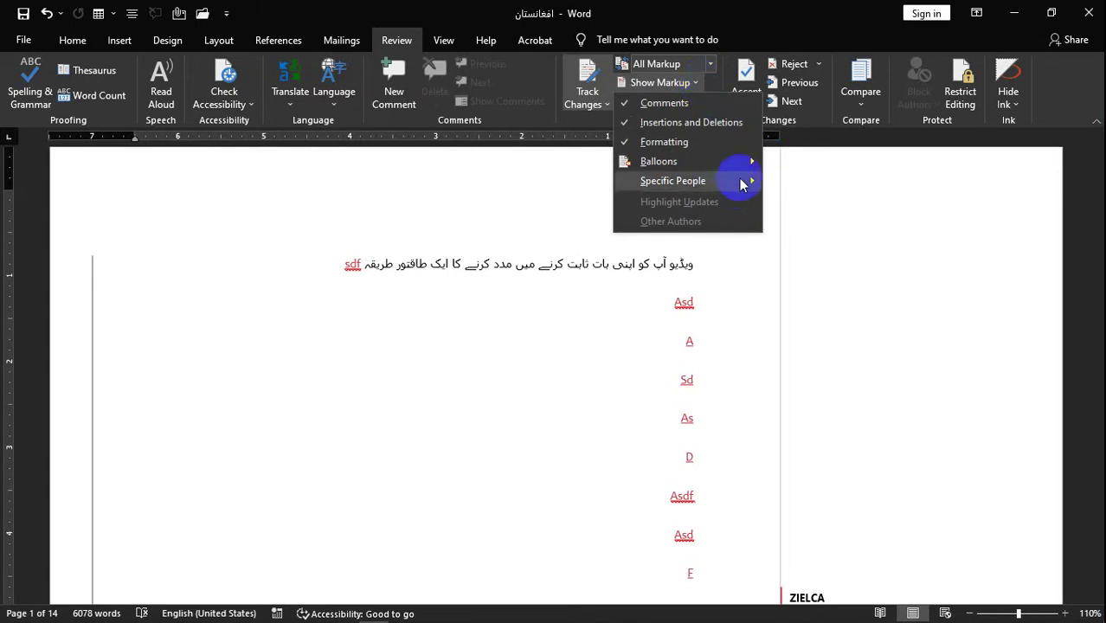
mouse_move(744, 162)
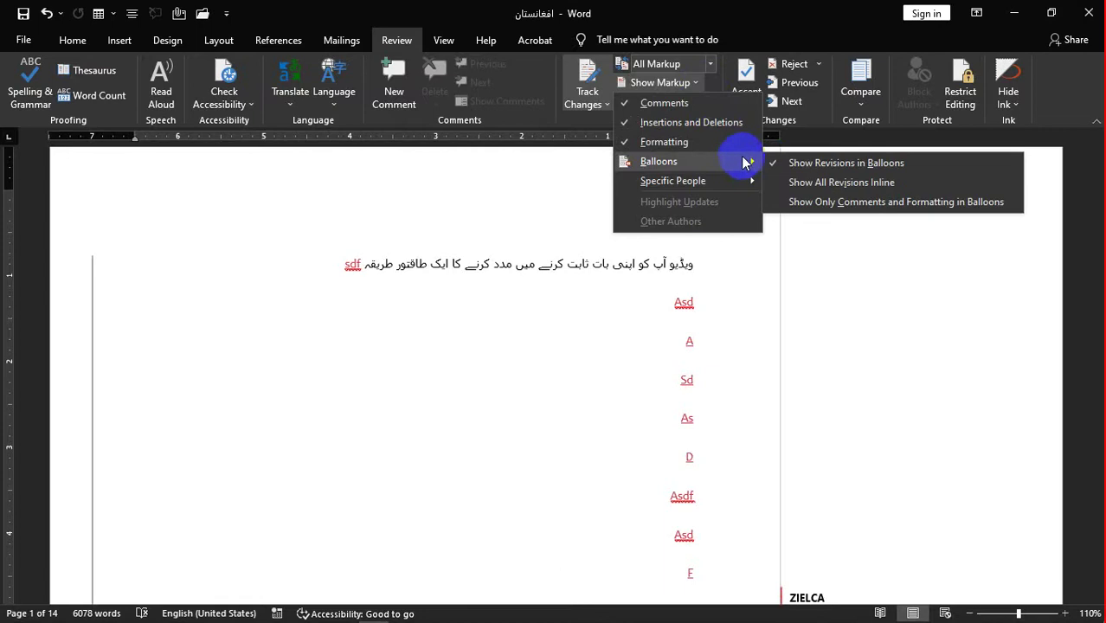
click(808, 183)
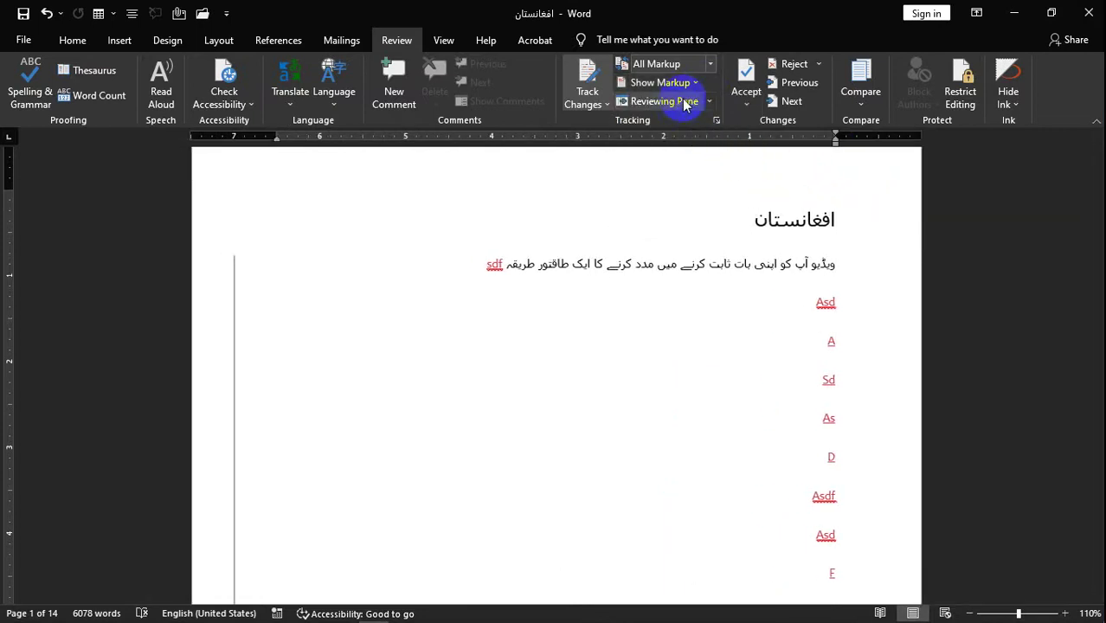
click(697, 82)
mouse_move(718, 160)
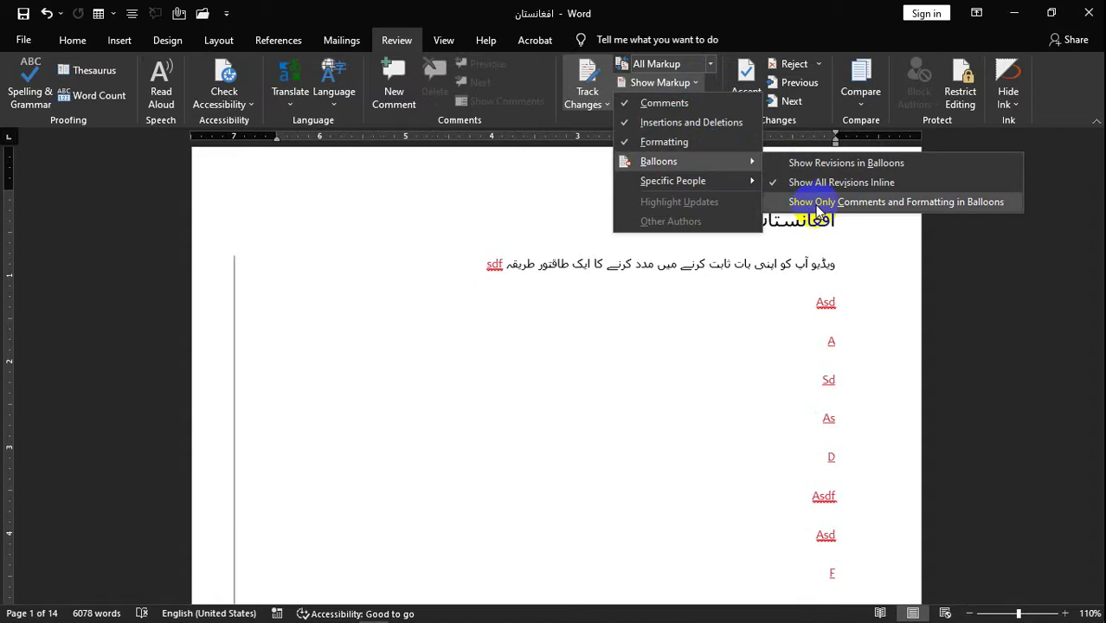
mouse_move(725, 188)
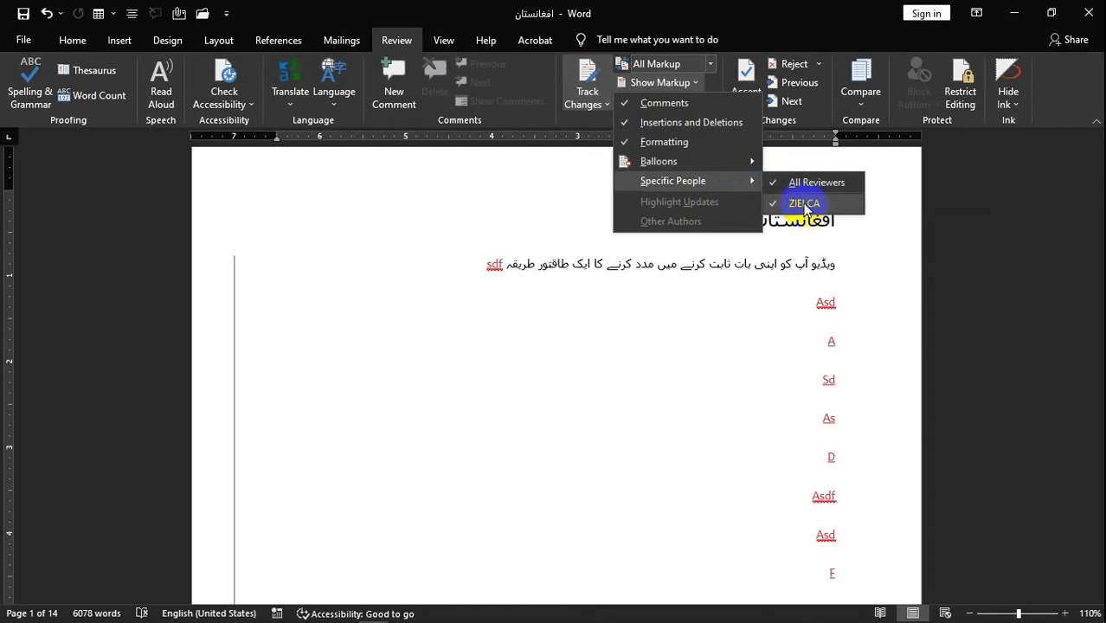
click(638, 356)
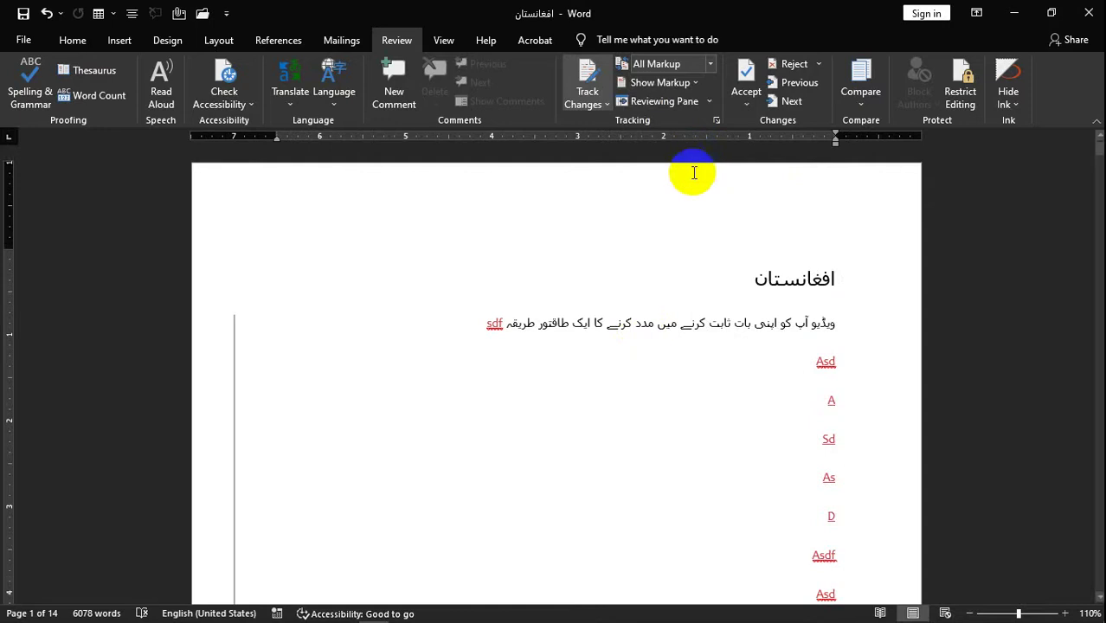
key(ctrl+a)
click(744, 113)
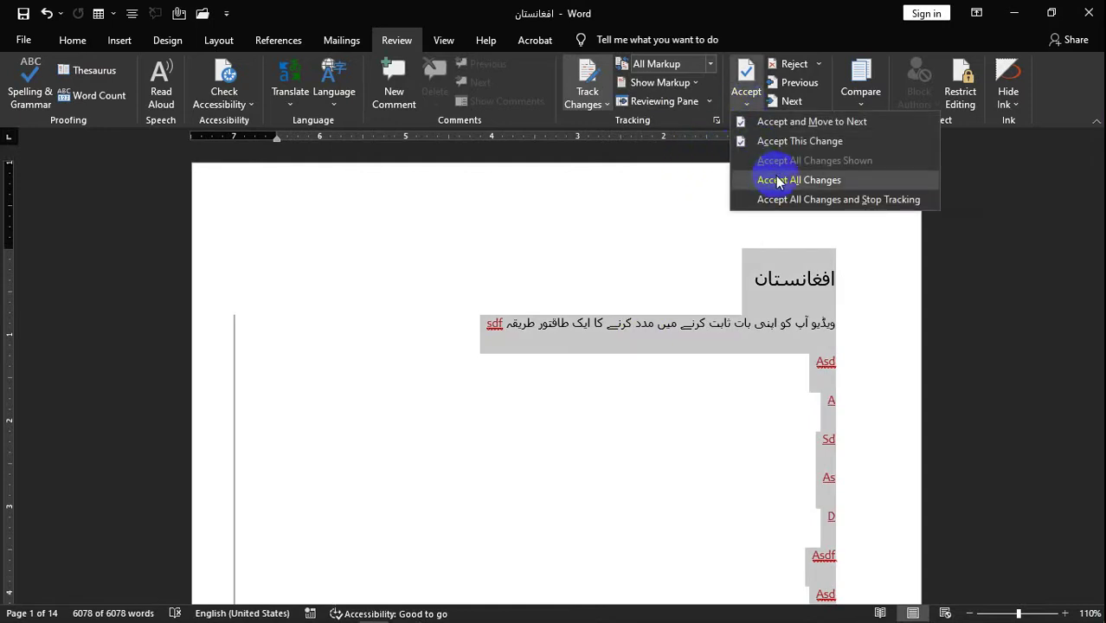
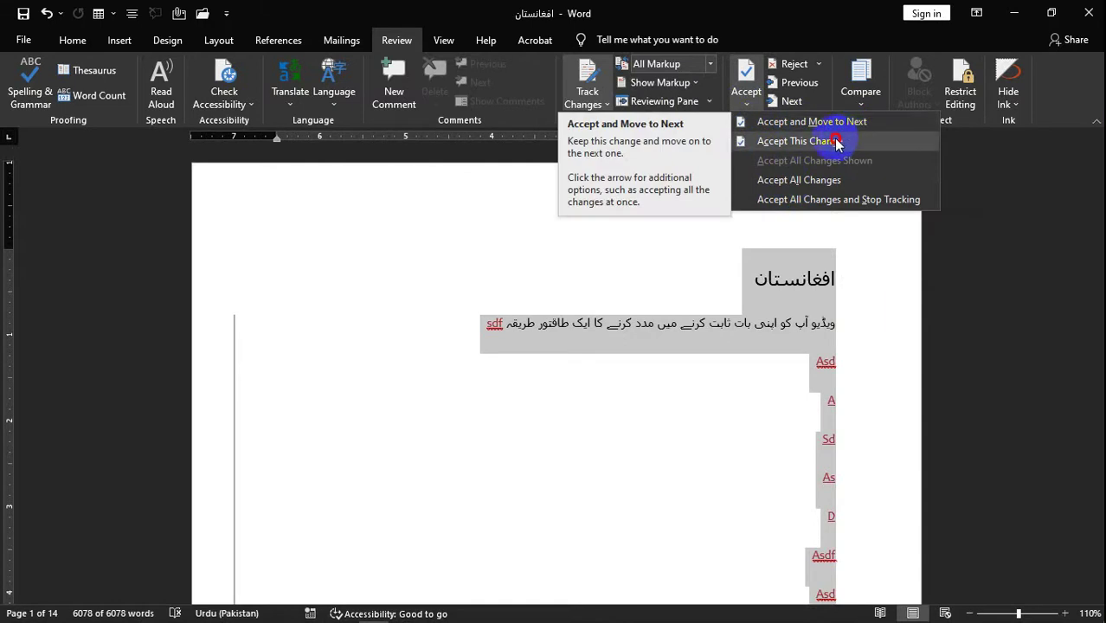
- Accept all tracked changes, scroll through the result, then undo to restore the markup
click(828, 185)
scroll(745, 322, down, 5)
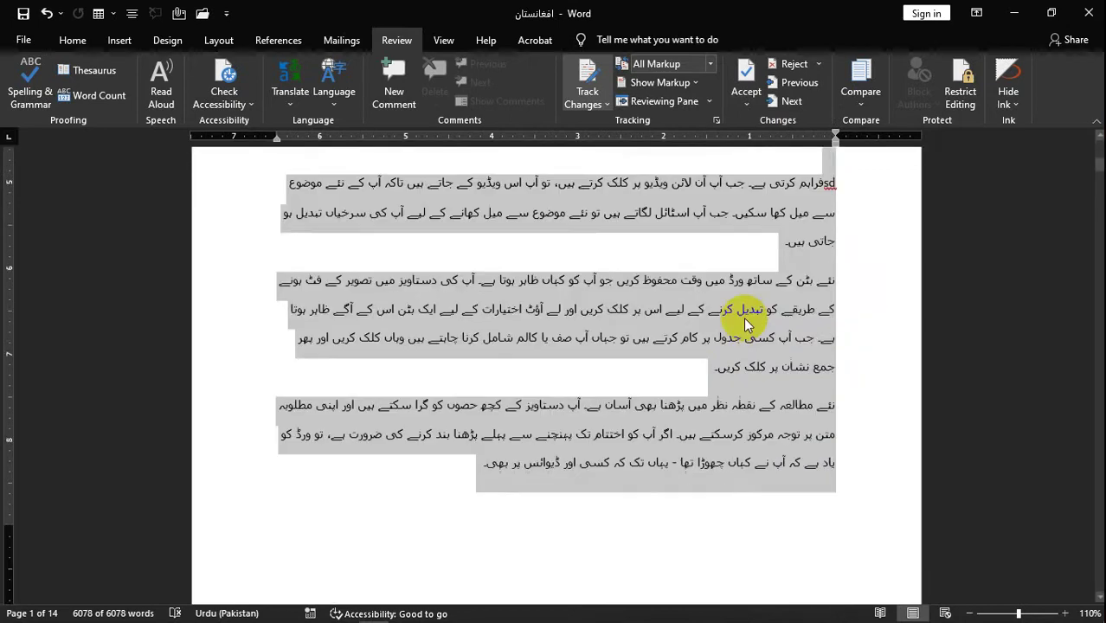
scroll(746, 323, down, 4)
scroll(736, 333, up, 10)
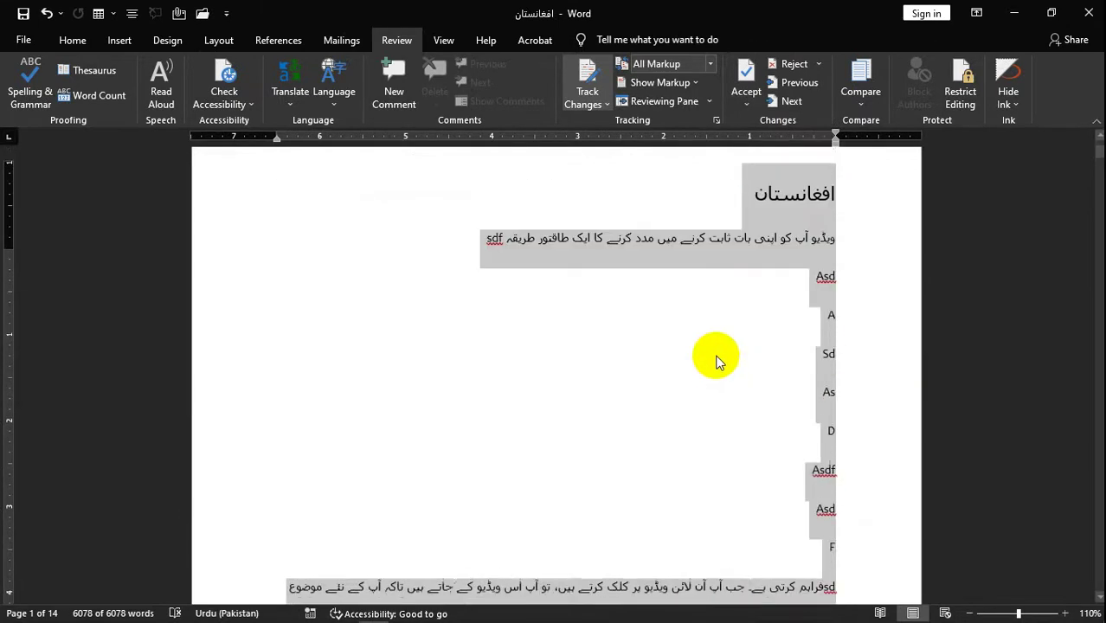
scroll(716, 361, up, 2)
click(749, 106)
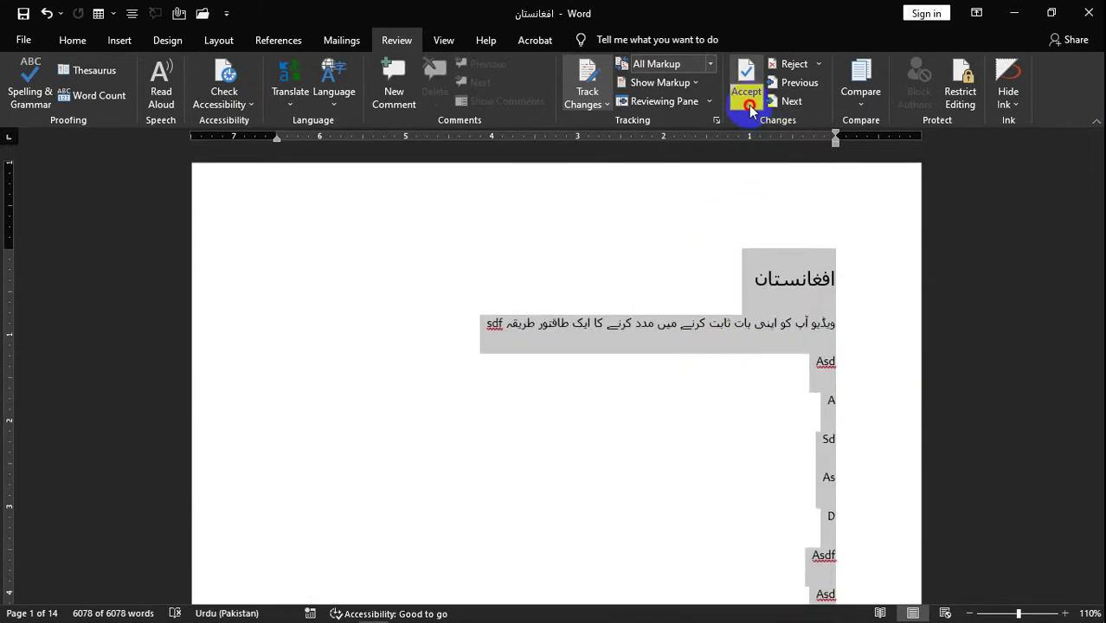
click(751, 113)
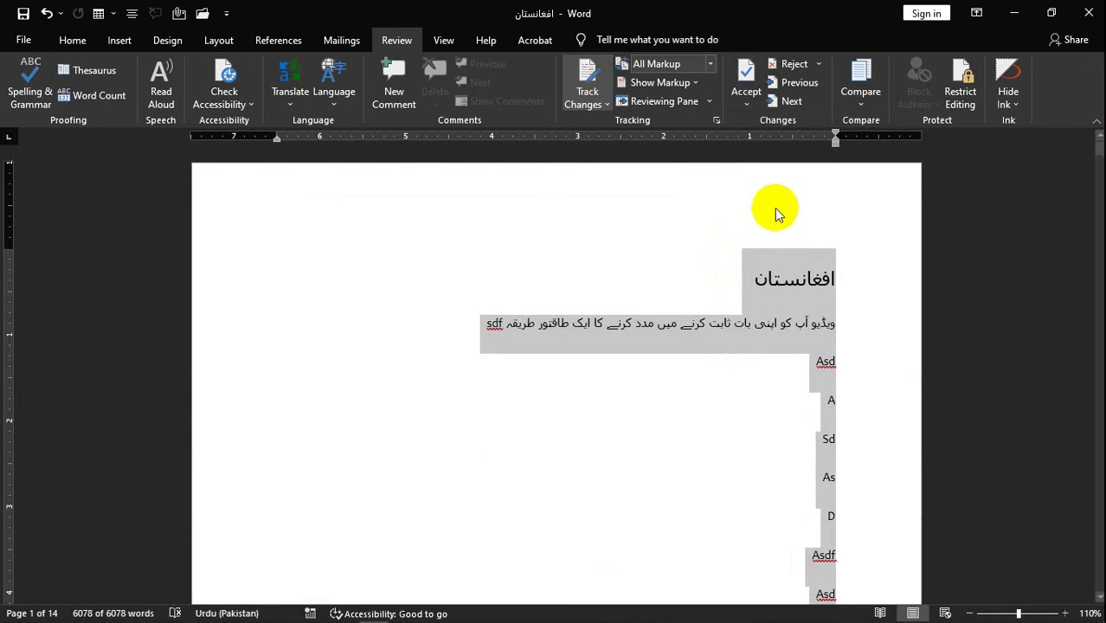
key(ctrl+z)
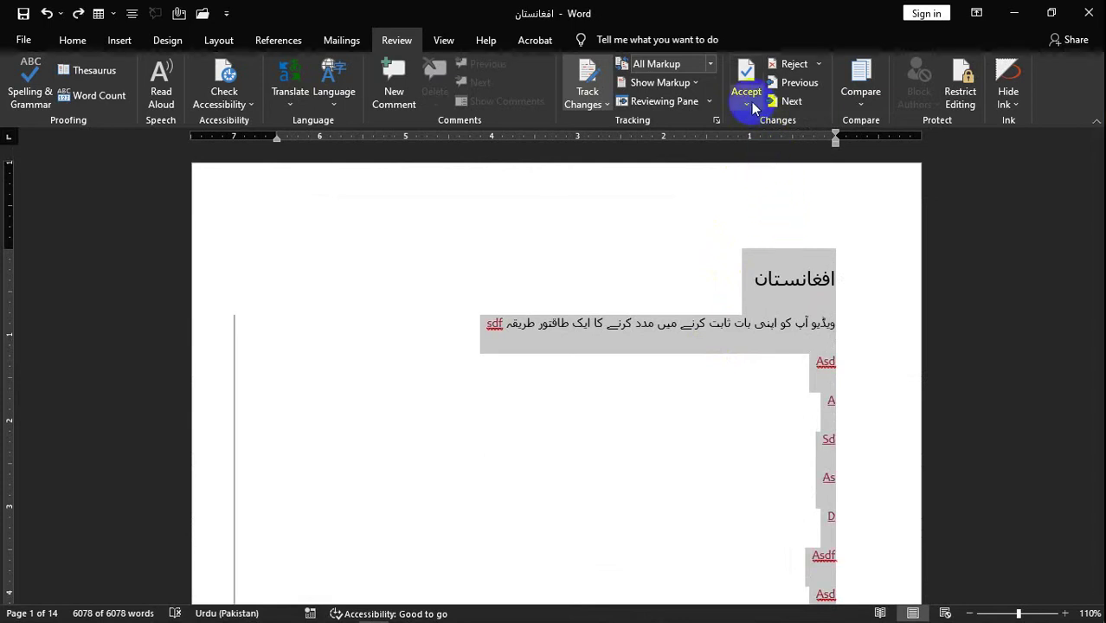
- Accept All Changes and Stop Tracking, then dismiss the no-tracked-changes message
click(749, 101)
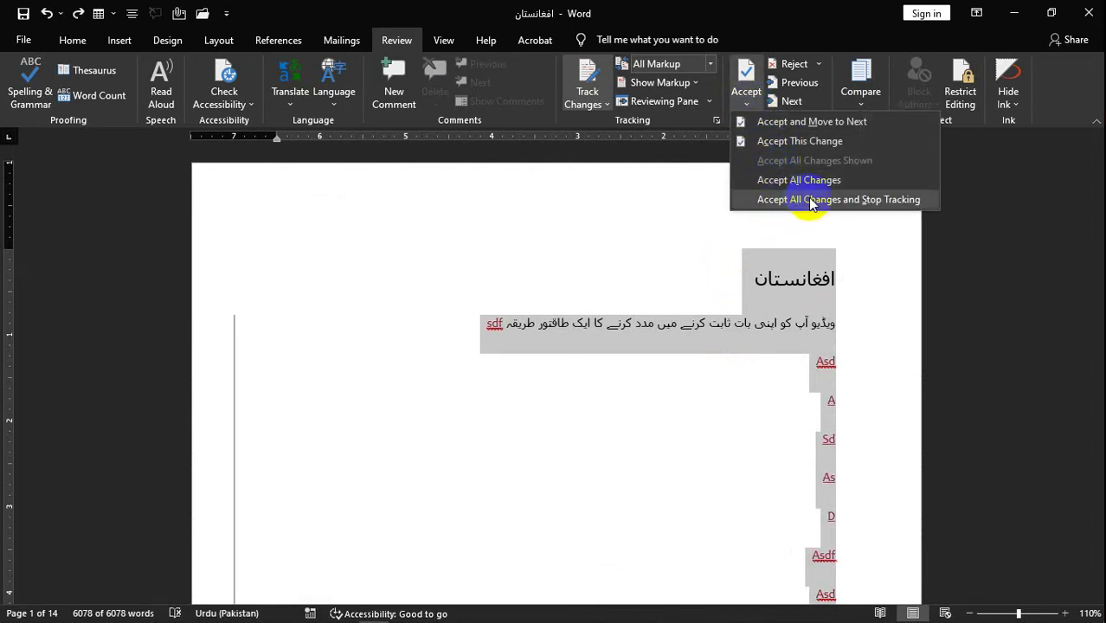
click(809, 68)
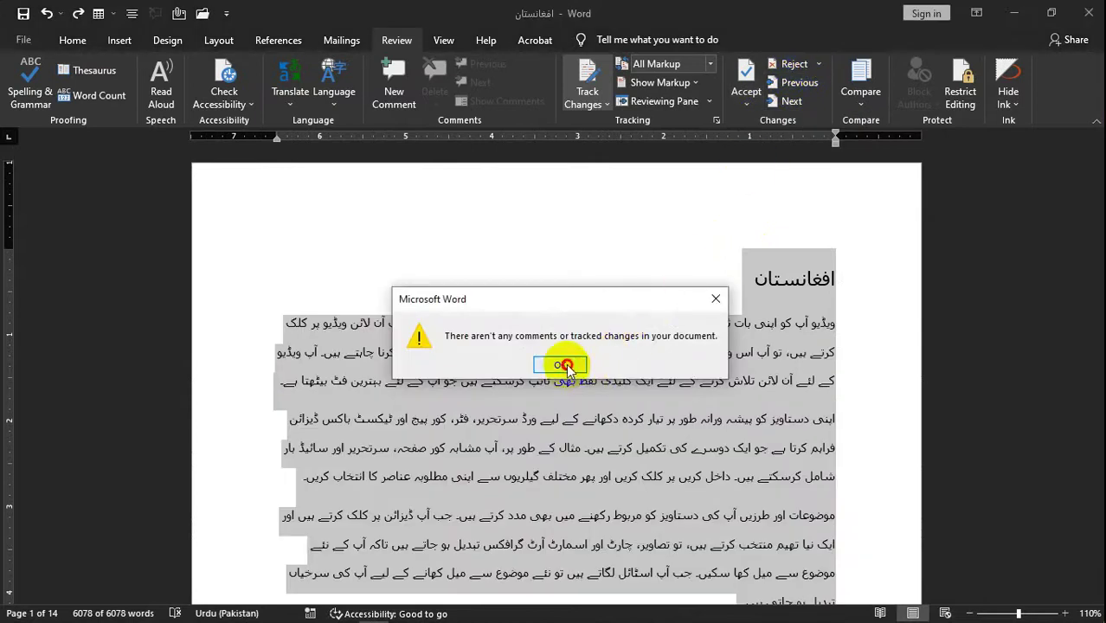
click(564, 365)
click(820, 66)
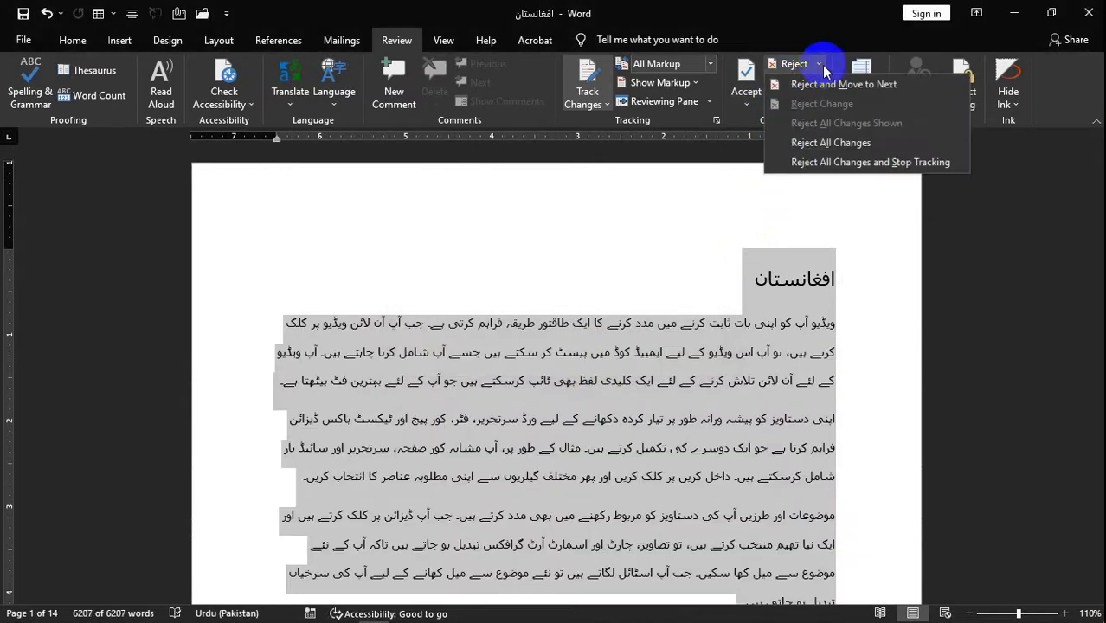
- Reject All Changes and Stop Tracking, then confirm no tracked changes remain
click(837, 145)
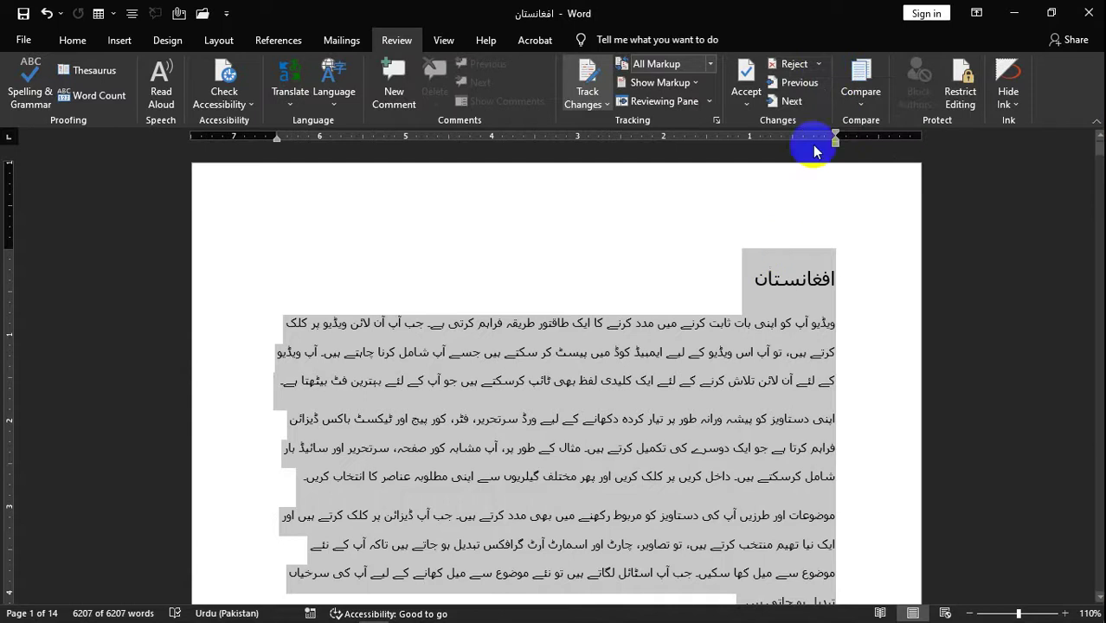
click(818, 65)
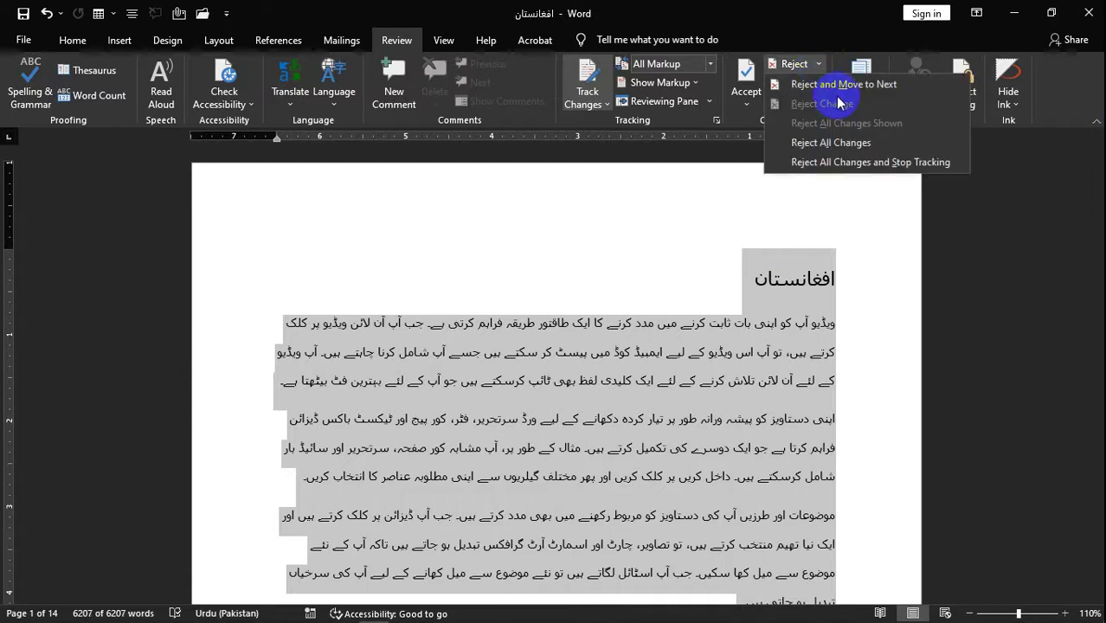
click(860, 164)
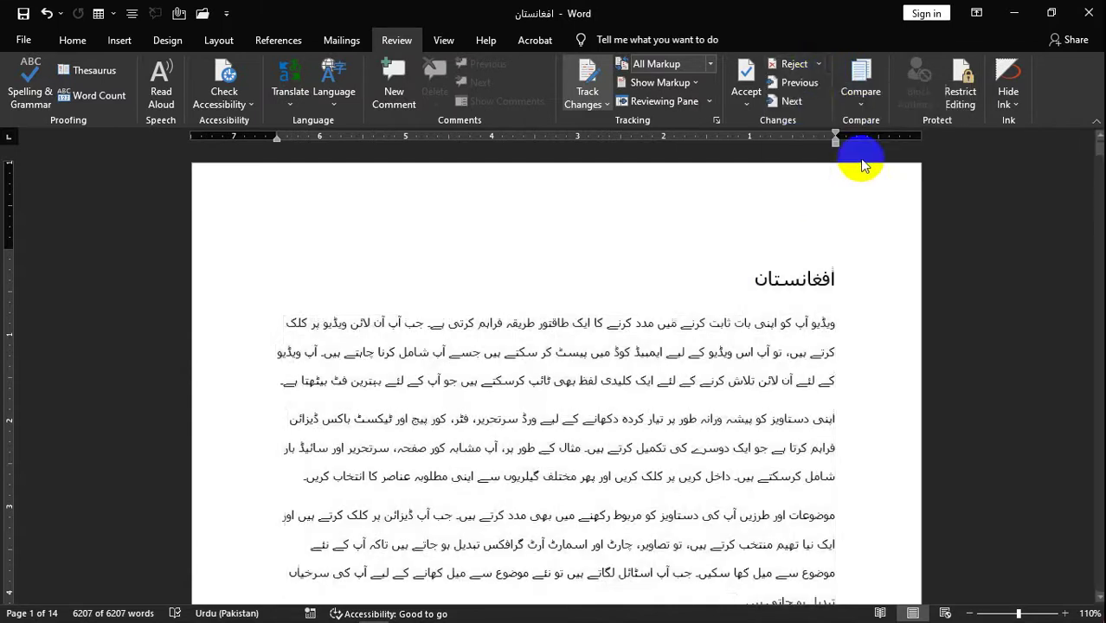
click(814, 92)
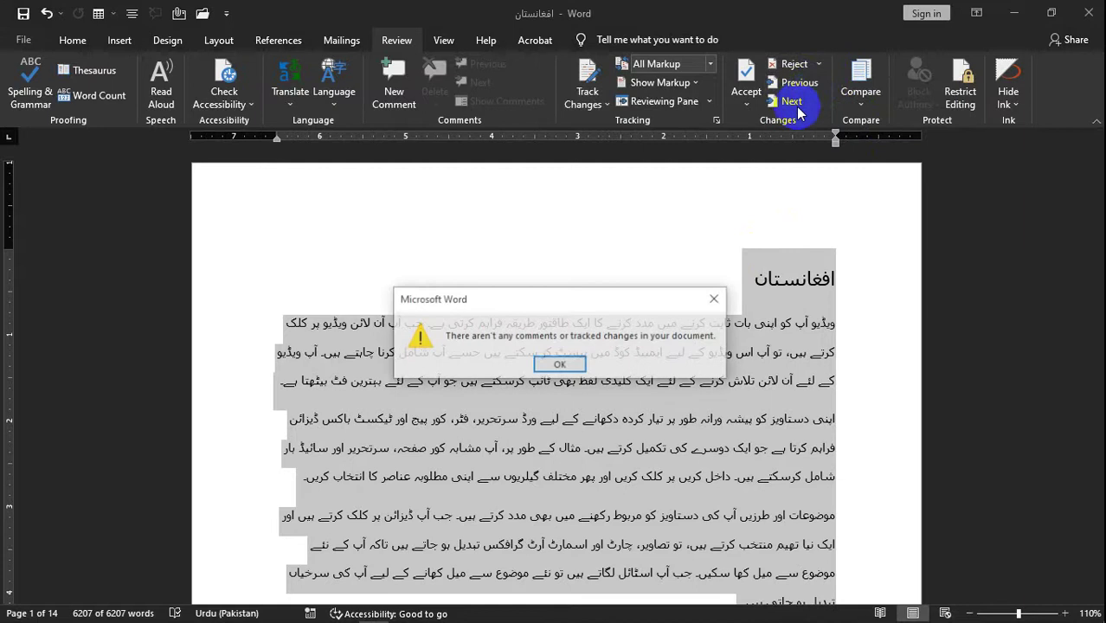
click(559, 363)
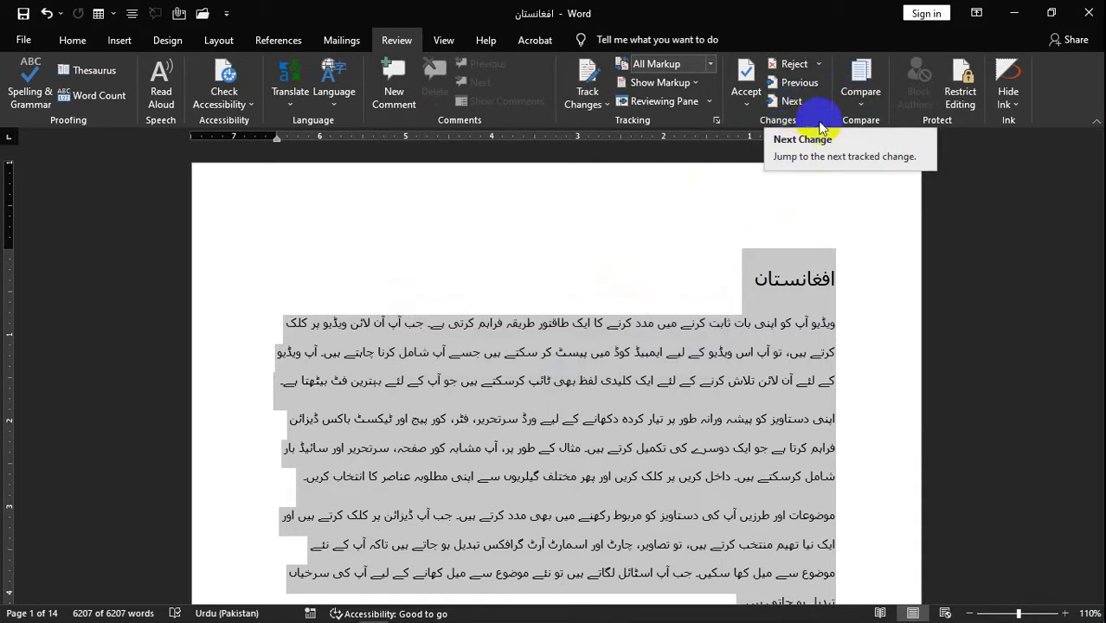
- Lock change tracking with a password and clear the whole-document selection
key(alt+F4)
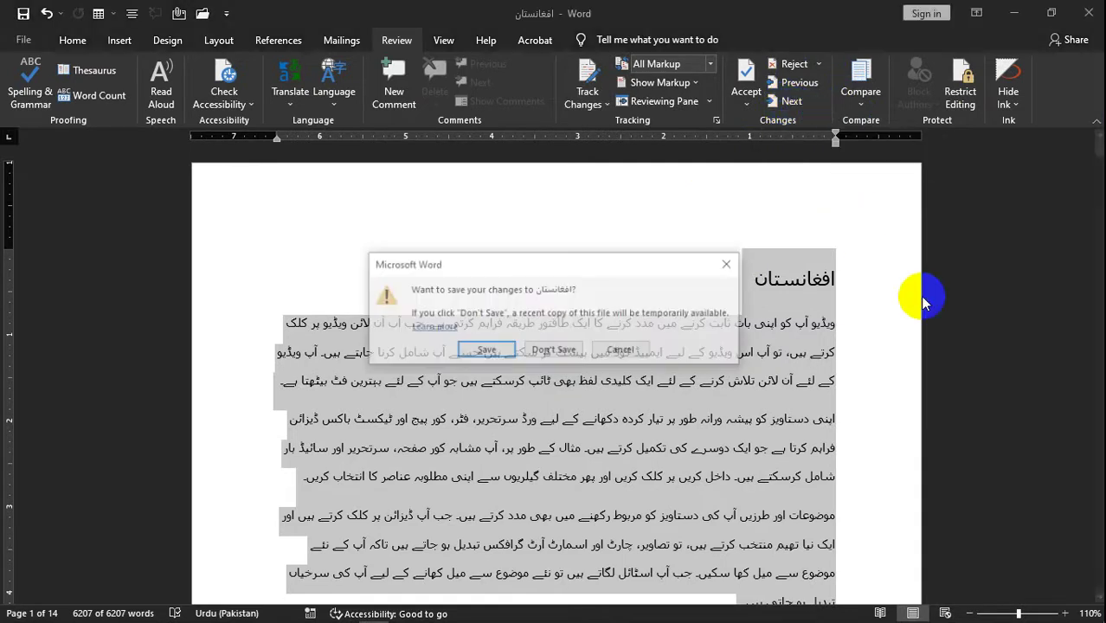
key(Escape)
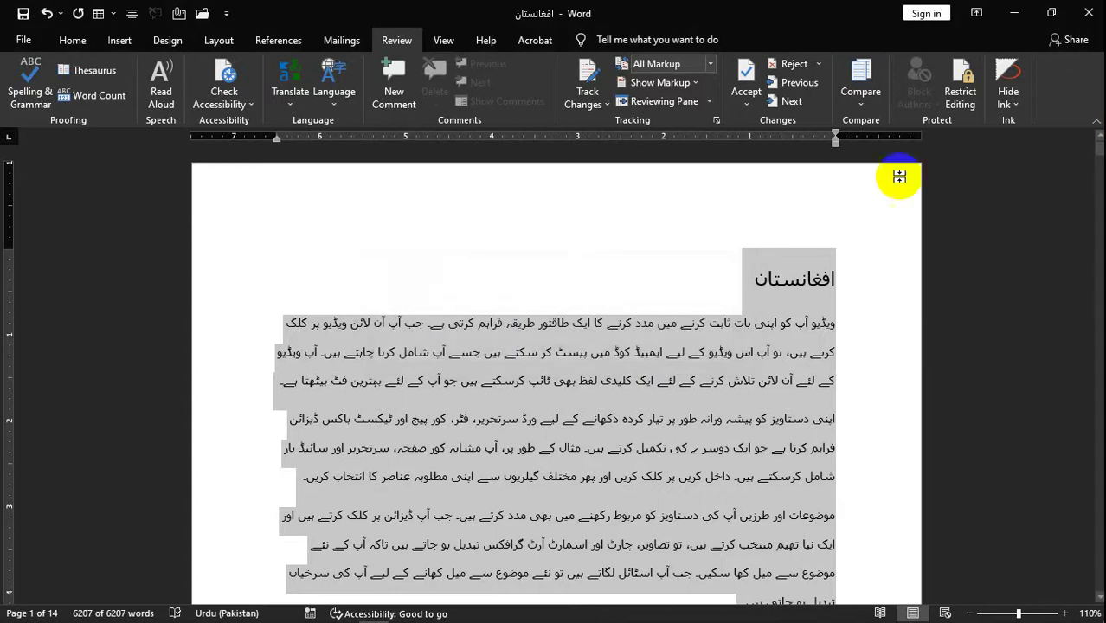
click(593, 102)
click(613, 146)
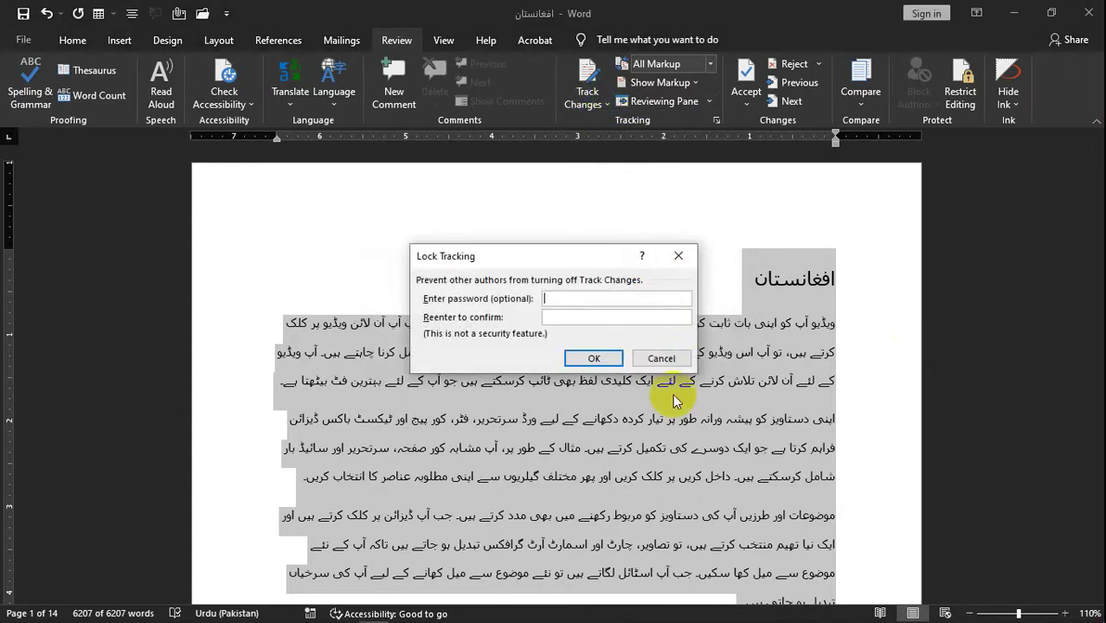
text(123)
key(Return)
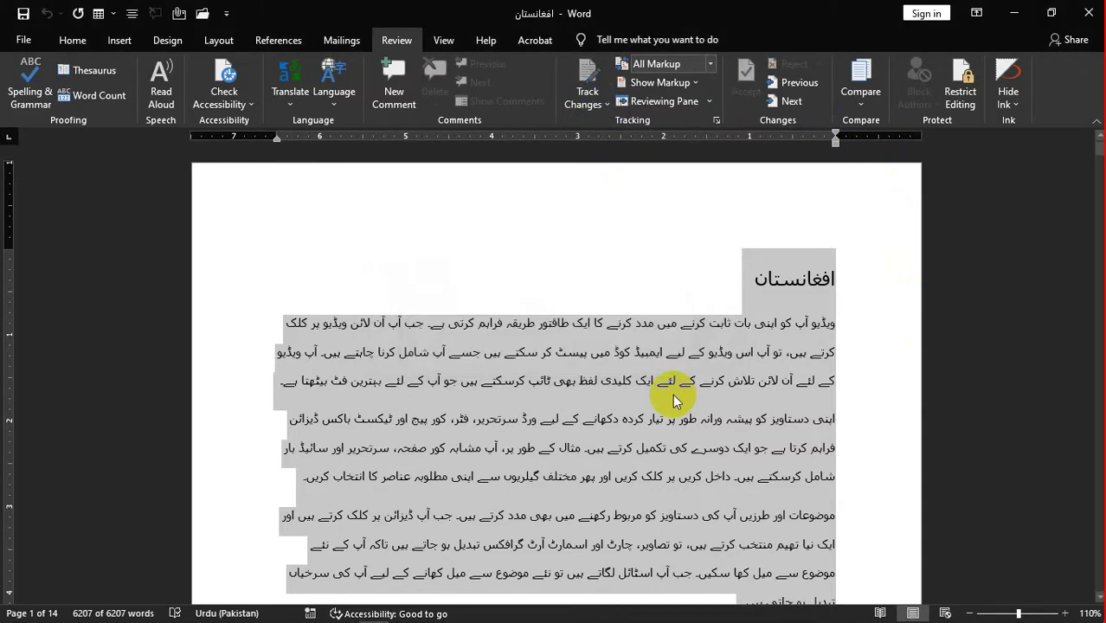
click(586, 519)
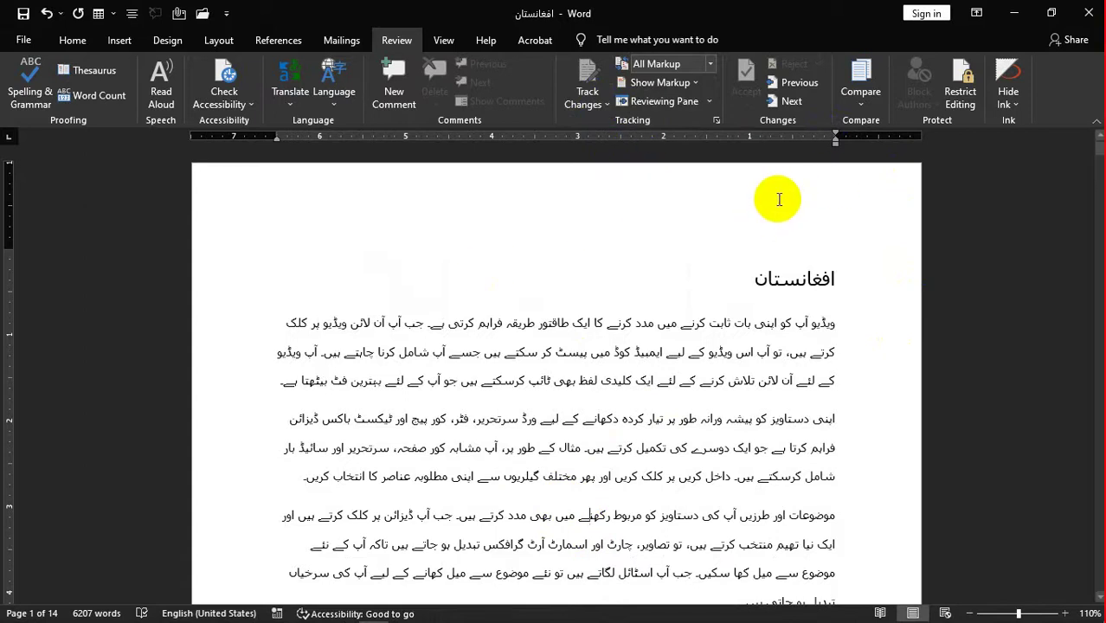
- Close the Urdu document without saving and start a new blank document
click(976, 107)
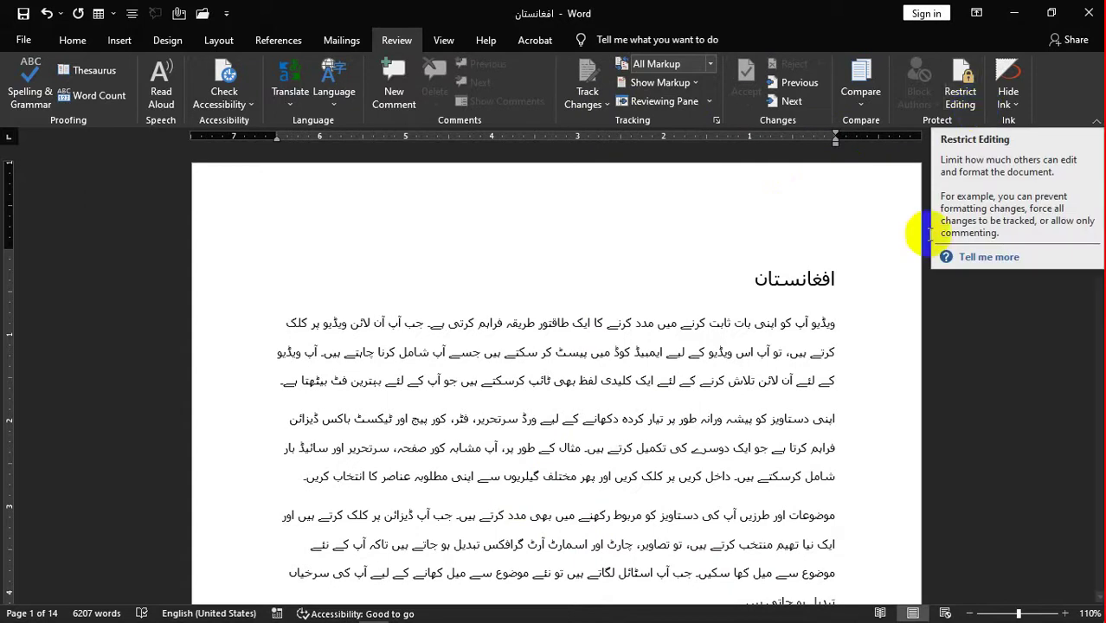
key(alt+F4)
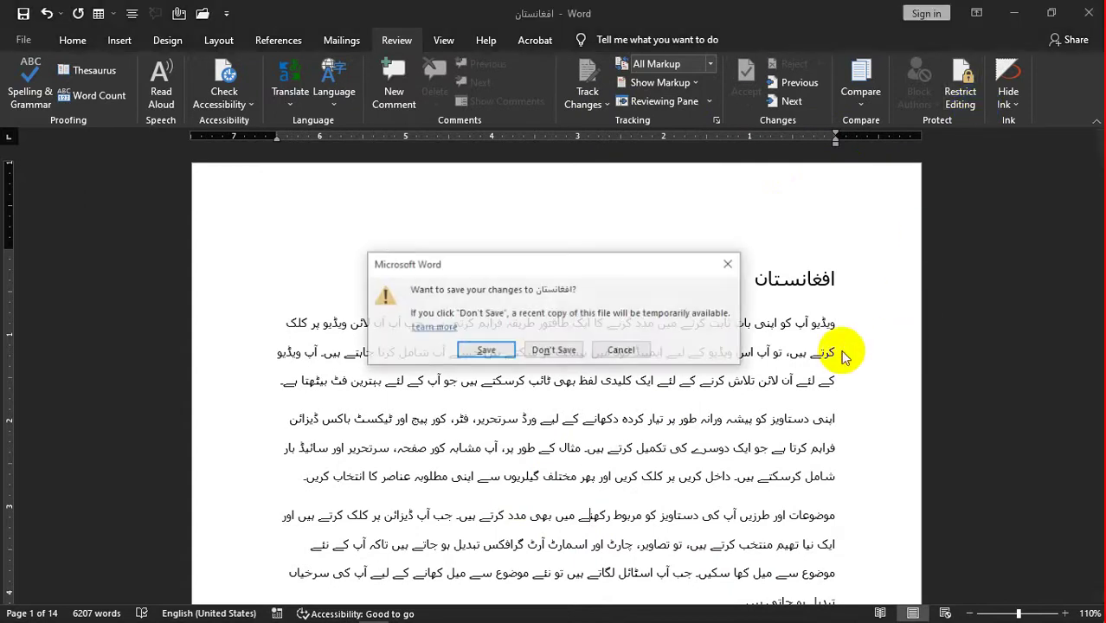
key(Return)
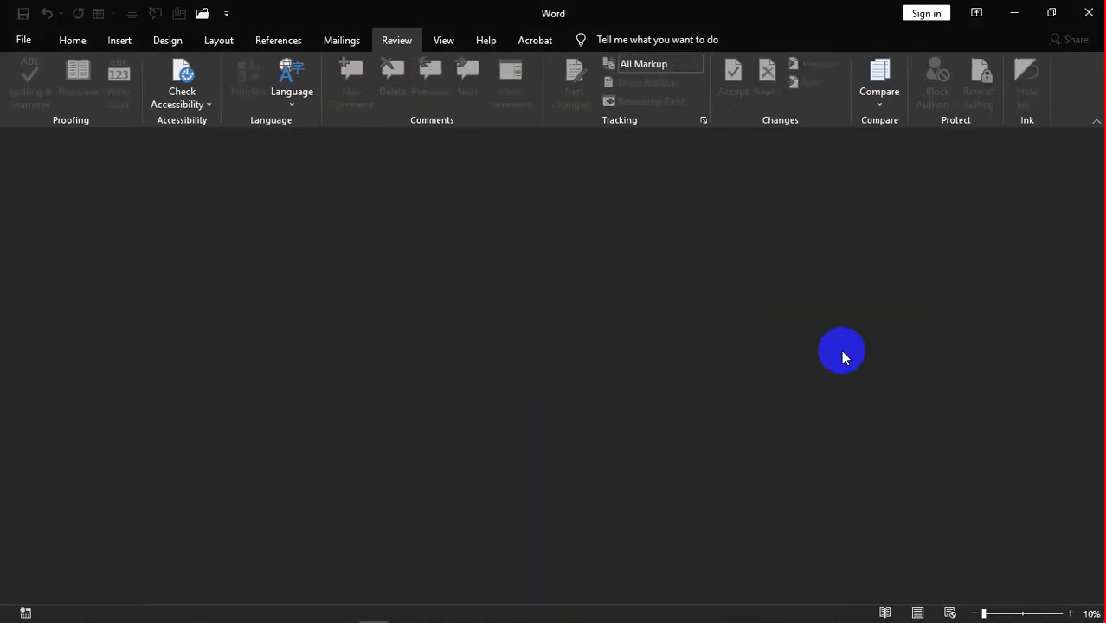
key(ctrl+n)
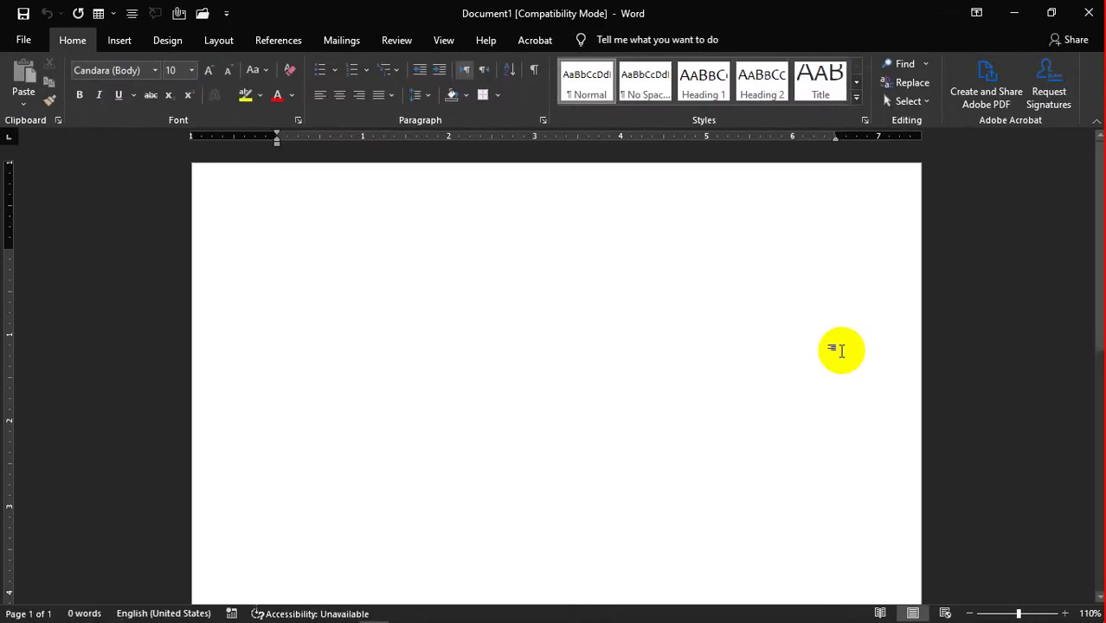
- Type a centred sentence naming the teacher as my English and computer teacher
text(zeerak is)
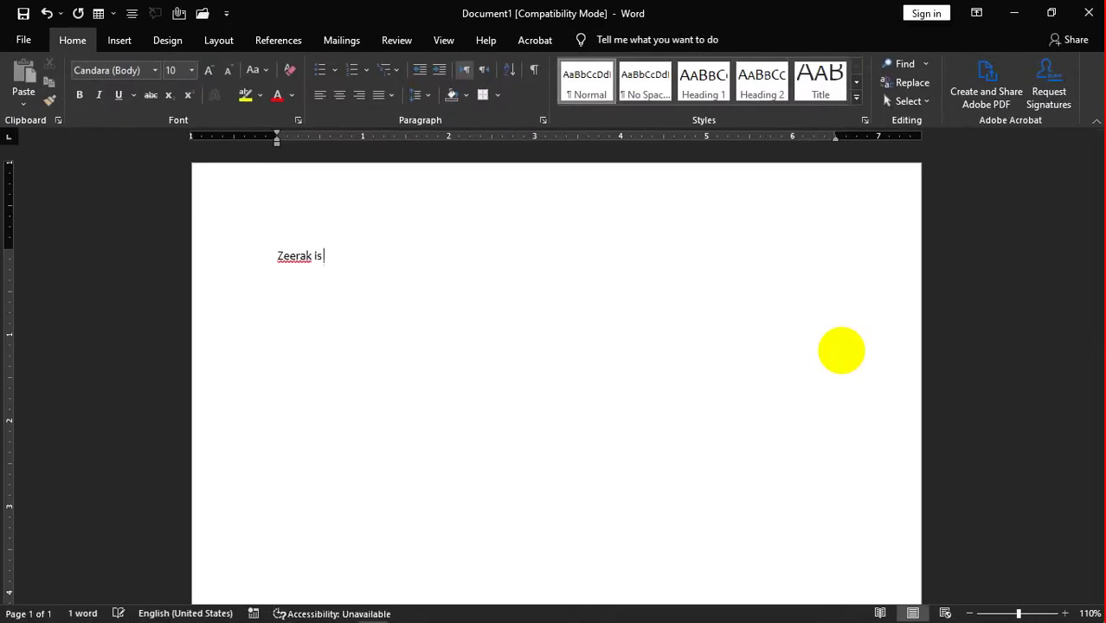
text( my english )
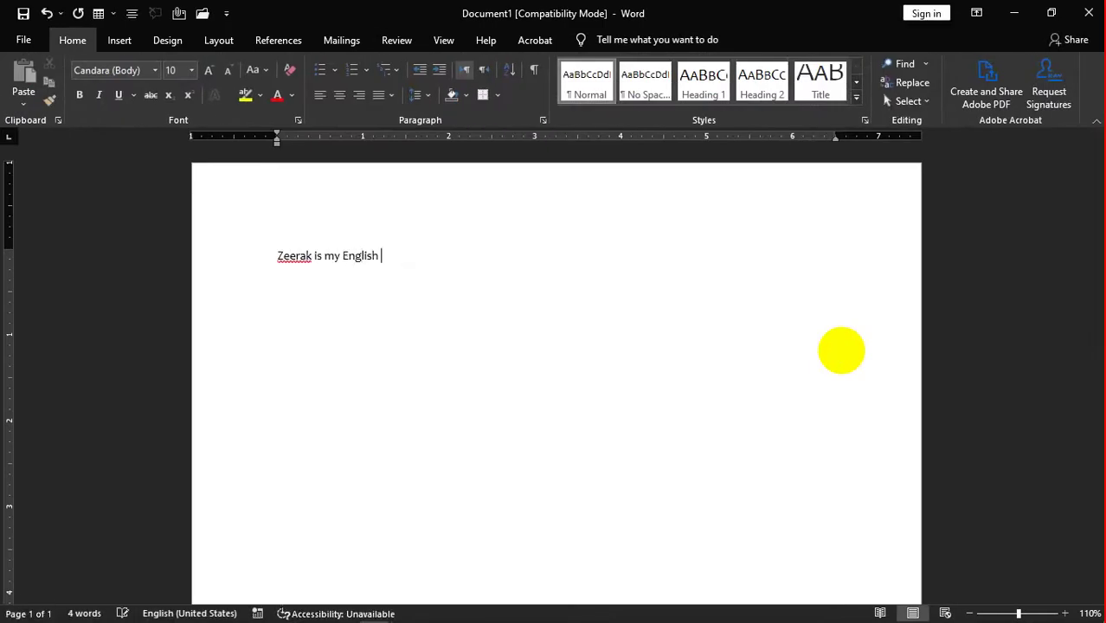
text(and computer teach)
key(ctrl+e)
text(r)
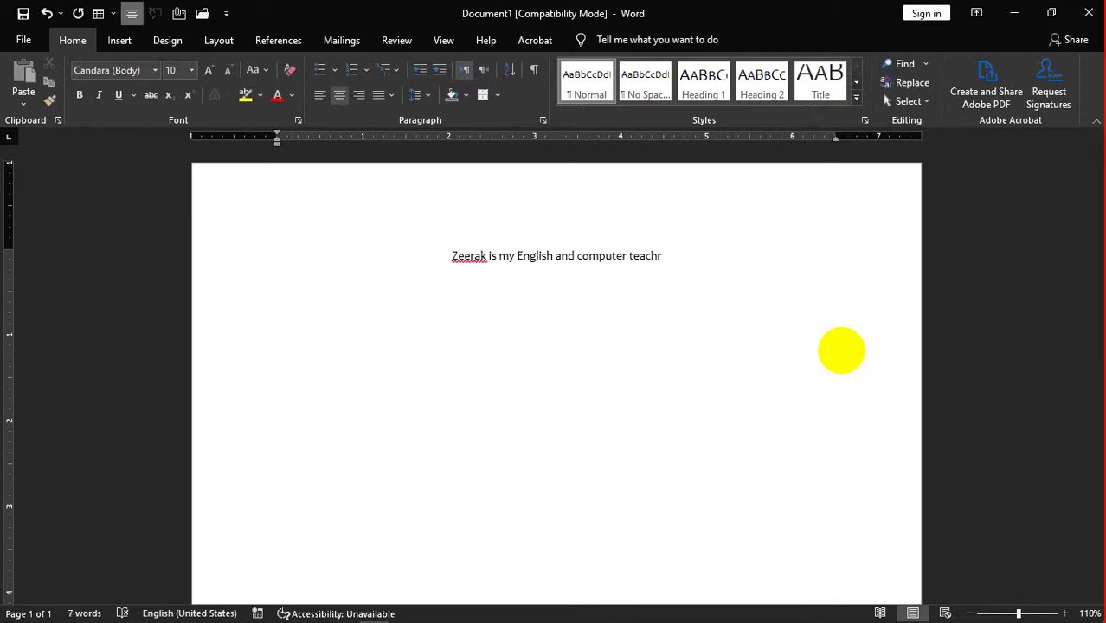
key(BackSpace)
key(BackSpace)
text(er)
key(BackSpace)
key(BackSpace)
text(her he )
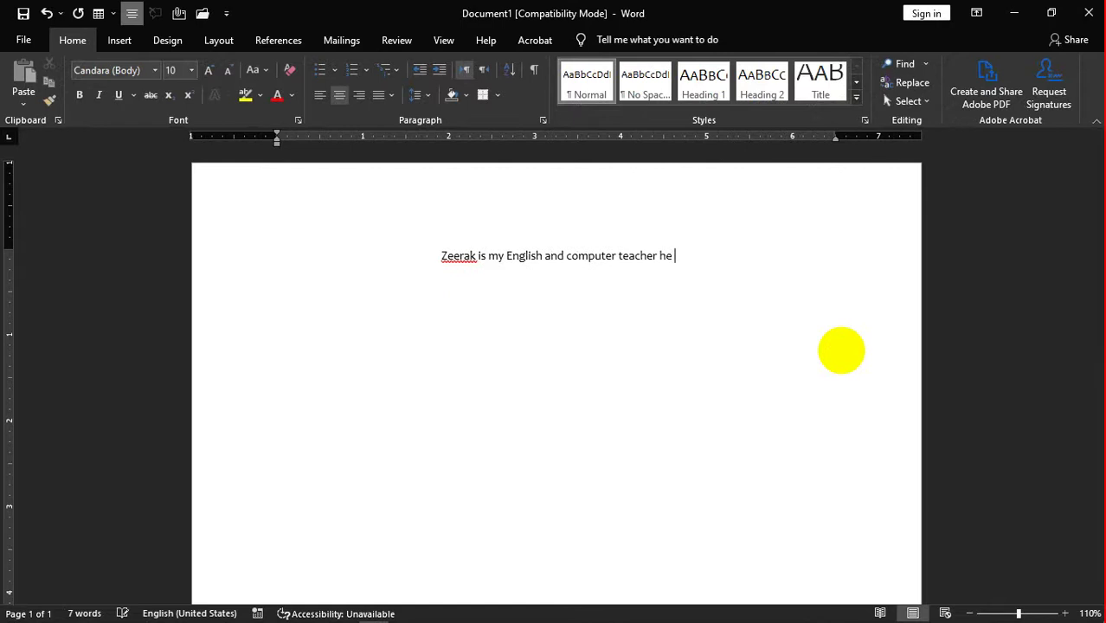
text(tecer)
- Finish the sentence with 'he teaches us English and computer courses'
key(BackSpace)
key(BackSpace)
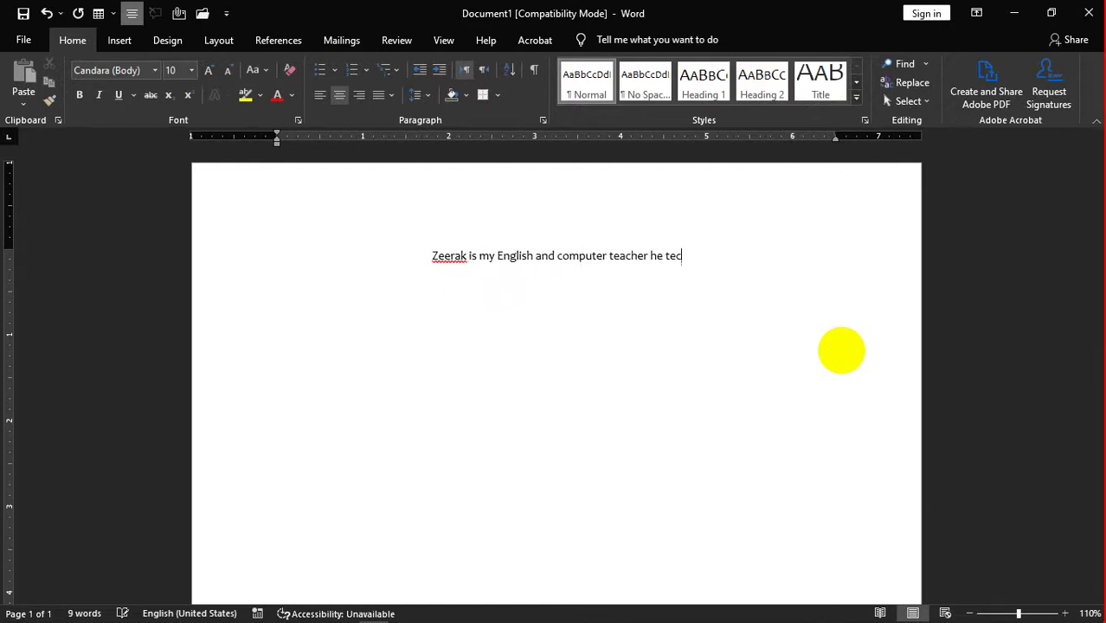
key(BackSpace)
text(aches )
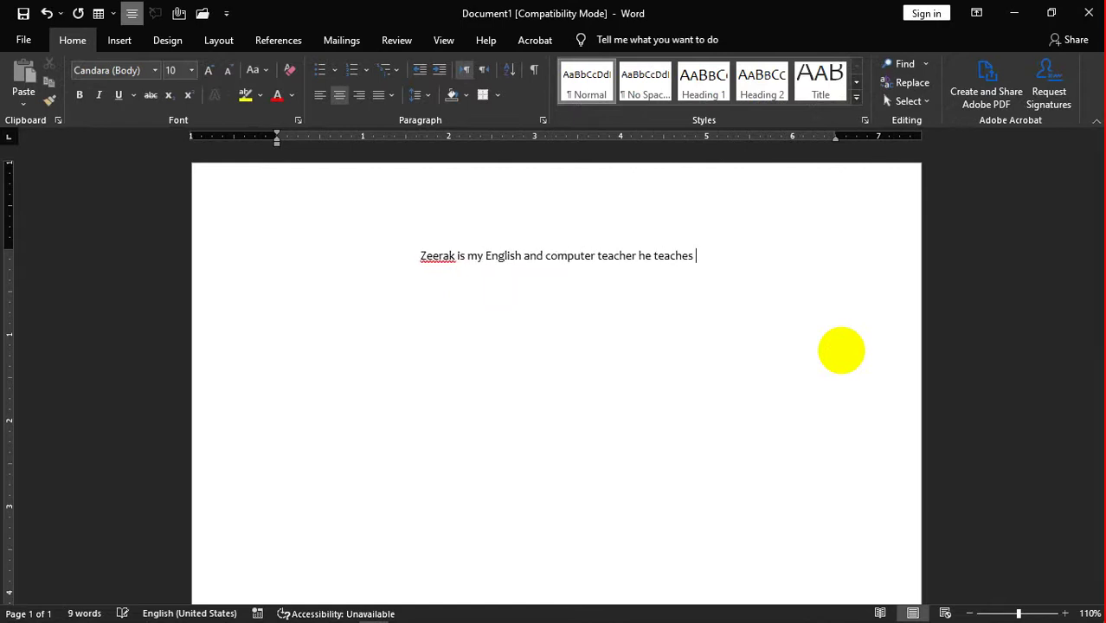
text(us englsih)
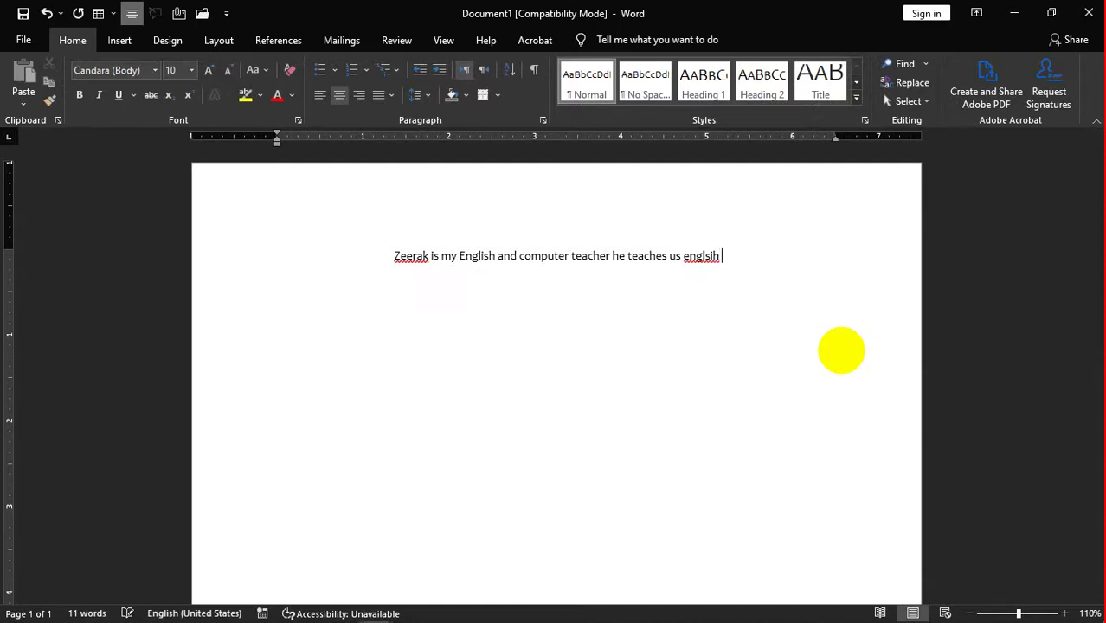
key(BackSpace)
key(BackSpace)
key(BackSpace)
key(BackSpace)
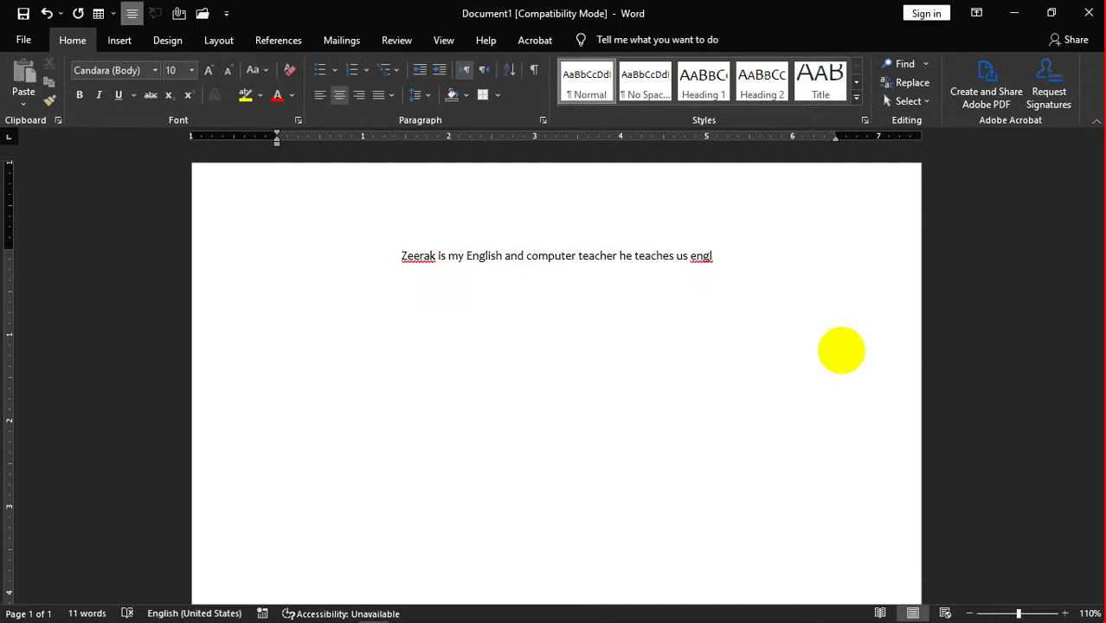
text(ish and com)
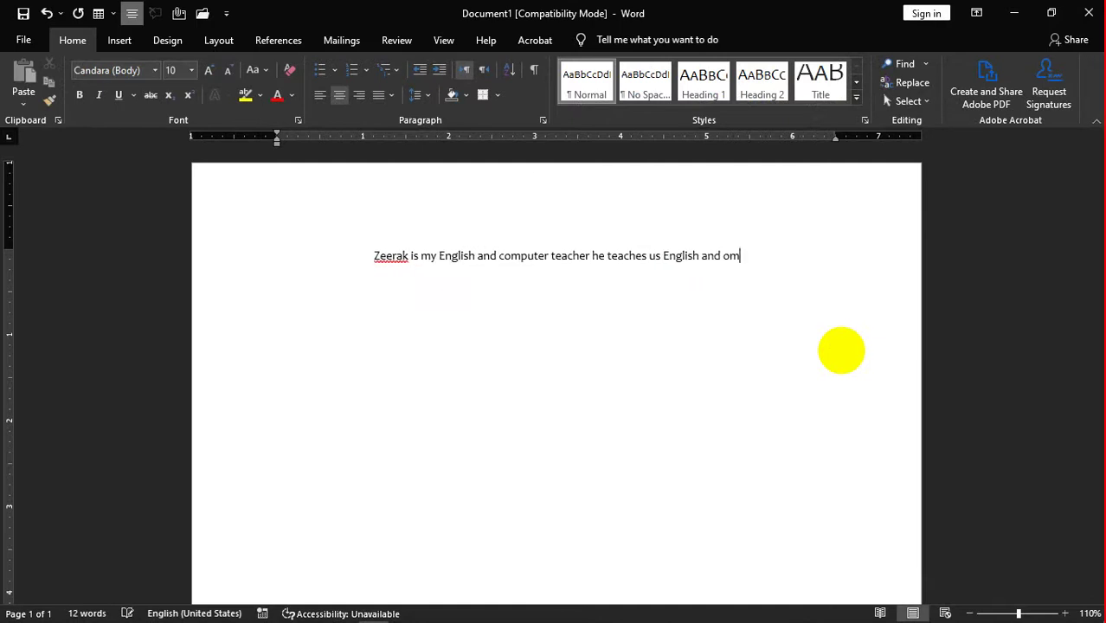
text(pu)
key(BackSpace)
key(BackSpace)
key(BackSpace)
key(BackSpace)
text(com)
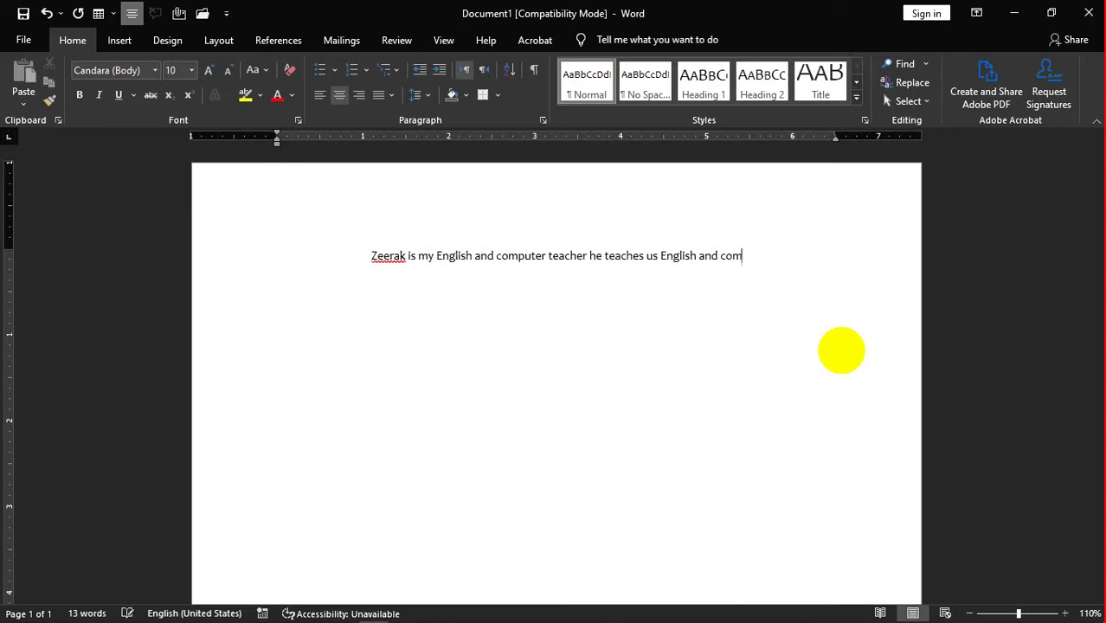
text(puter course)
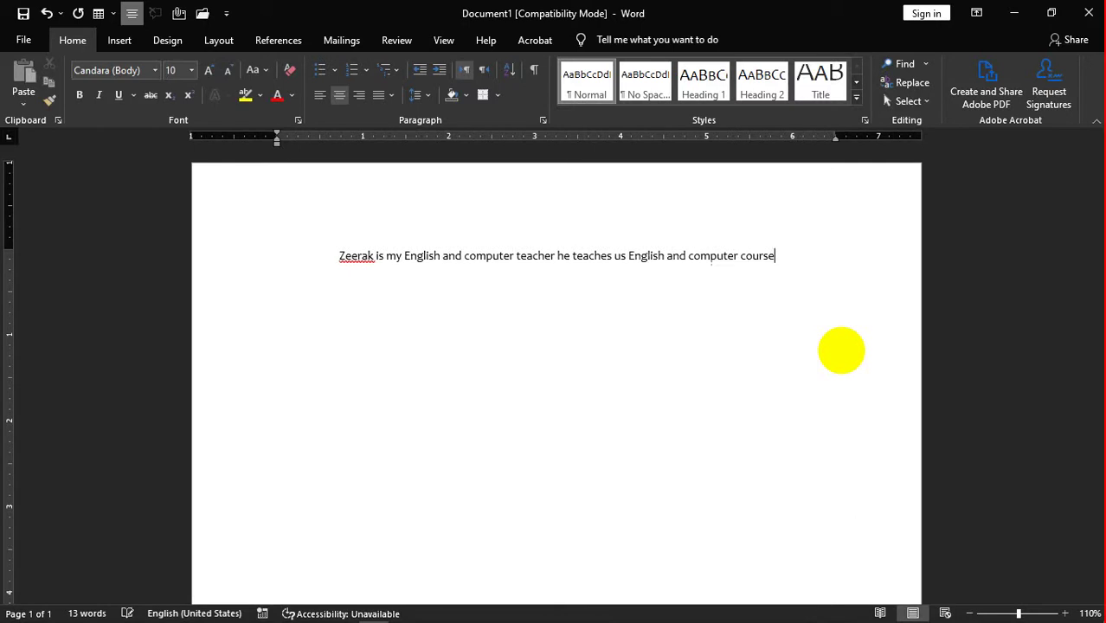
text(s)
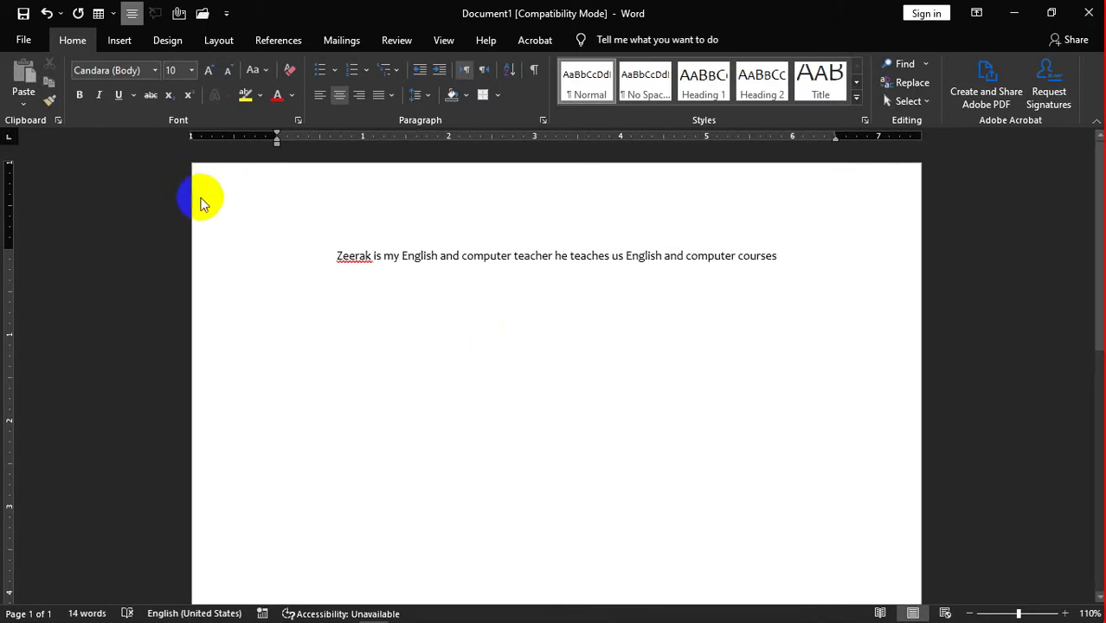
key(F12)
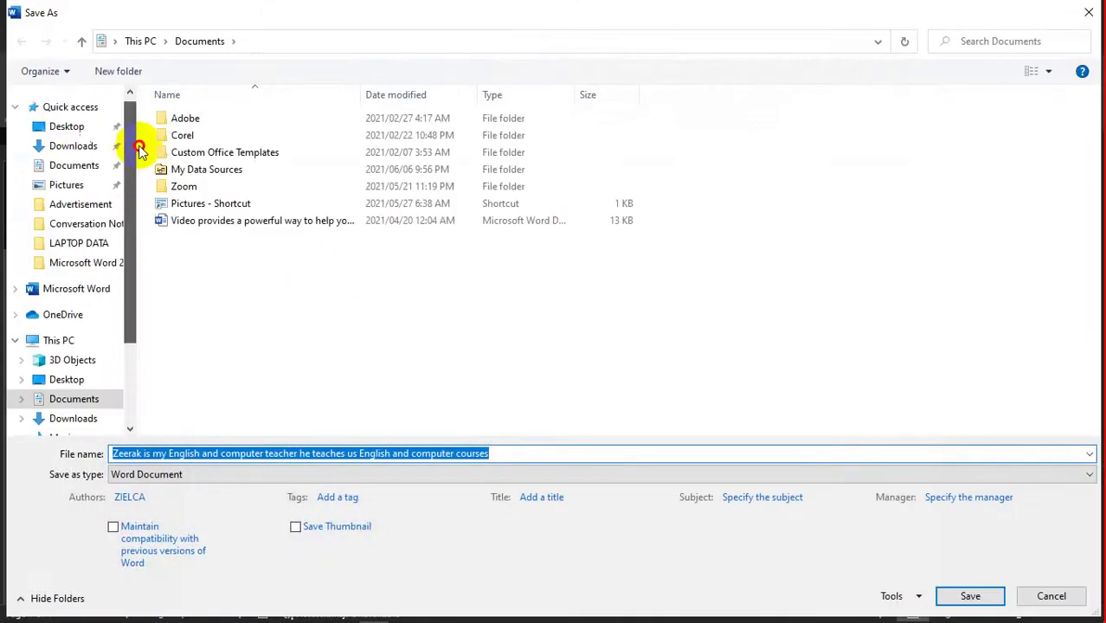
- Save to the Desktop as Zeerak, upgrading to the newest format without future prompts
click(70, 127)
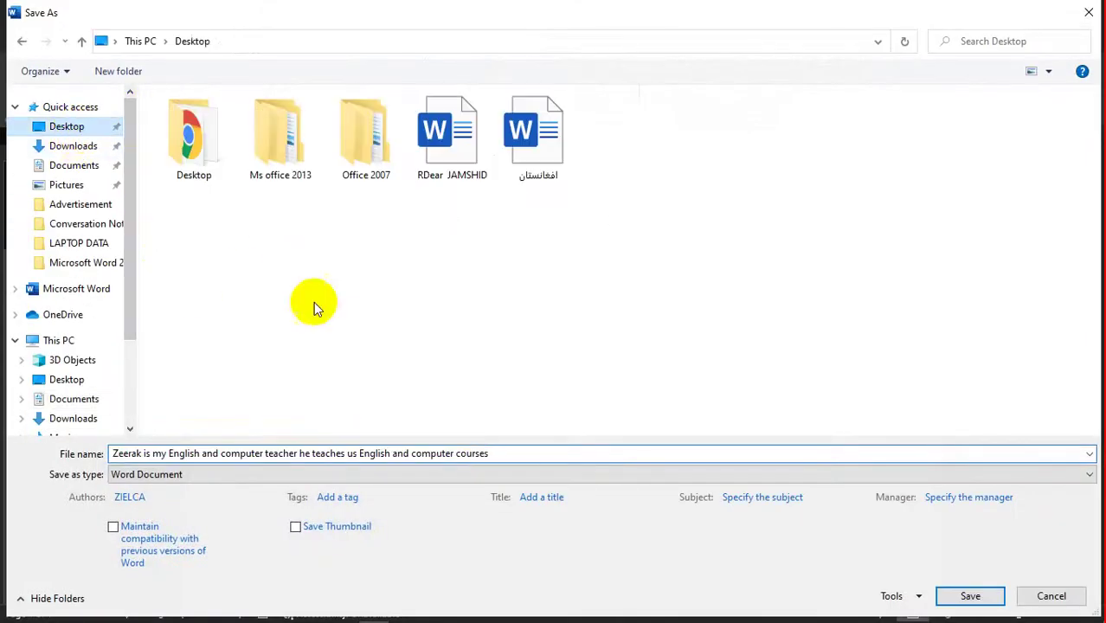
click(500, 459)
text(z4ee)
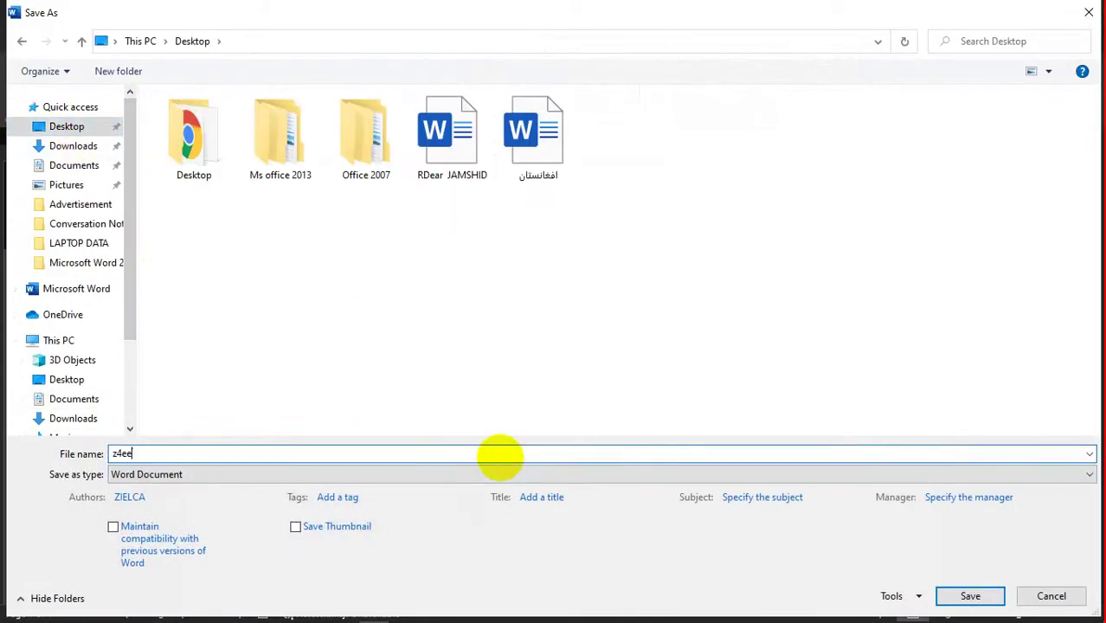
key(BackSpace)
key(BackSpace)
text(Zeerak)
key(Return)
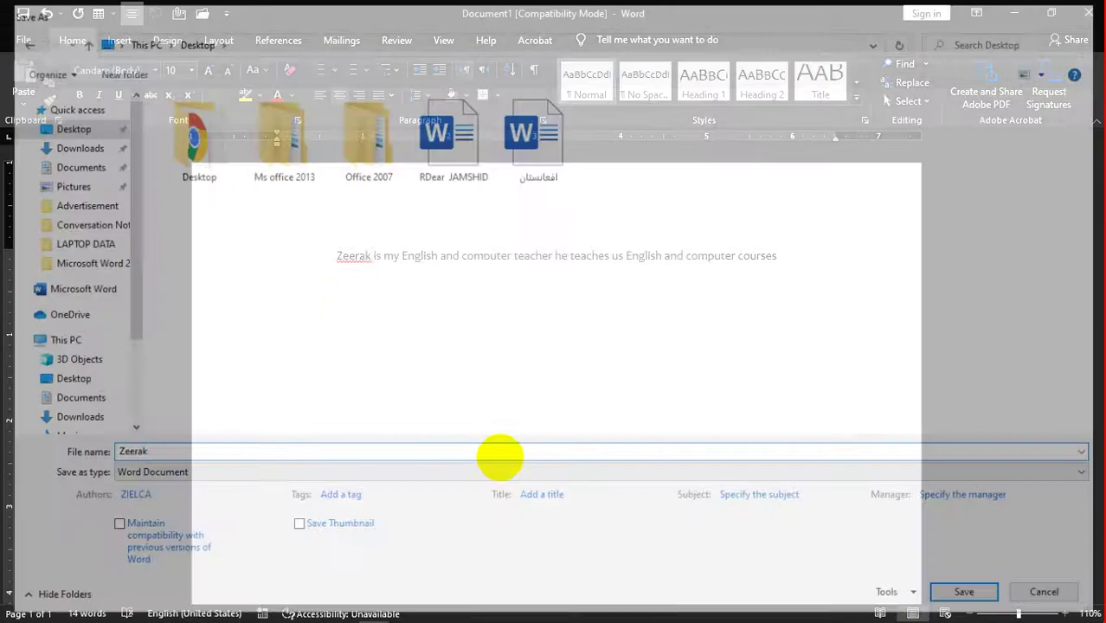
click(454, 339)
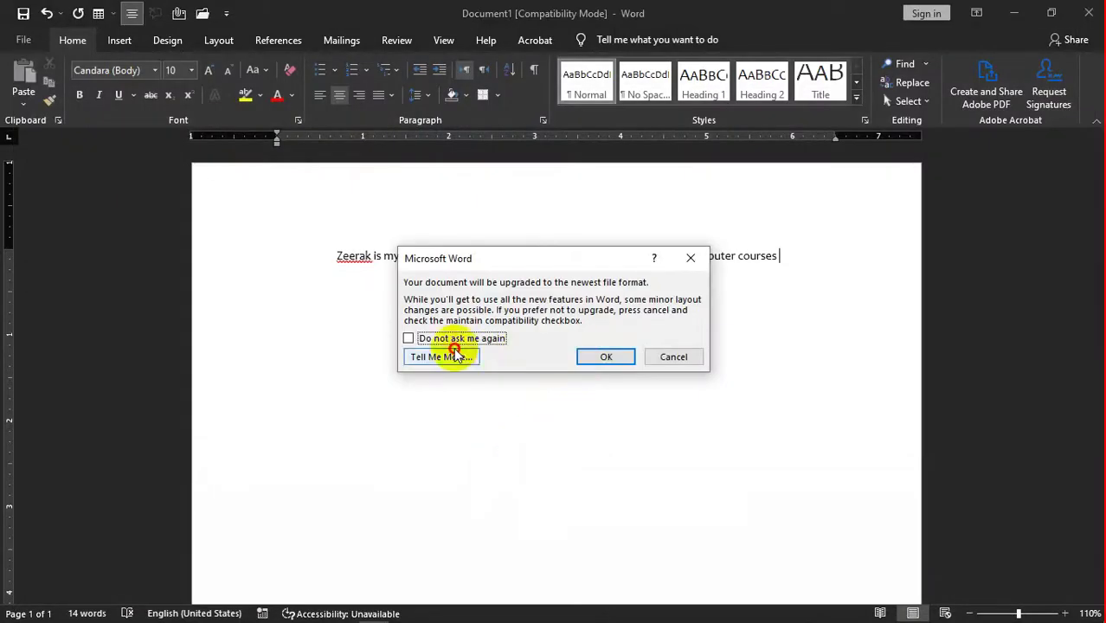
click(610, 357)
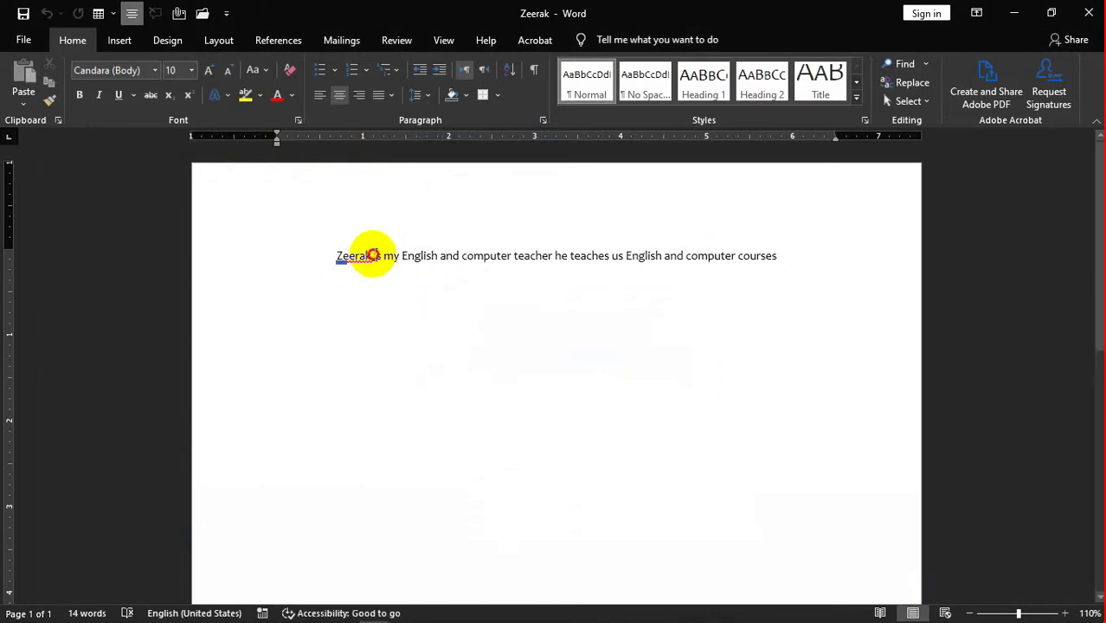
- Replace the teacher's name at the start of the sentence with a new name
drag(372, 254, 271, 261)
text(g)
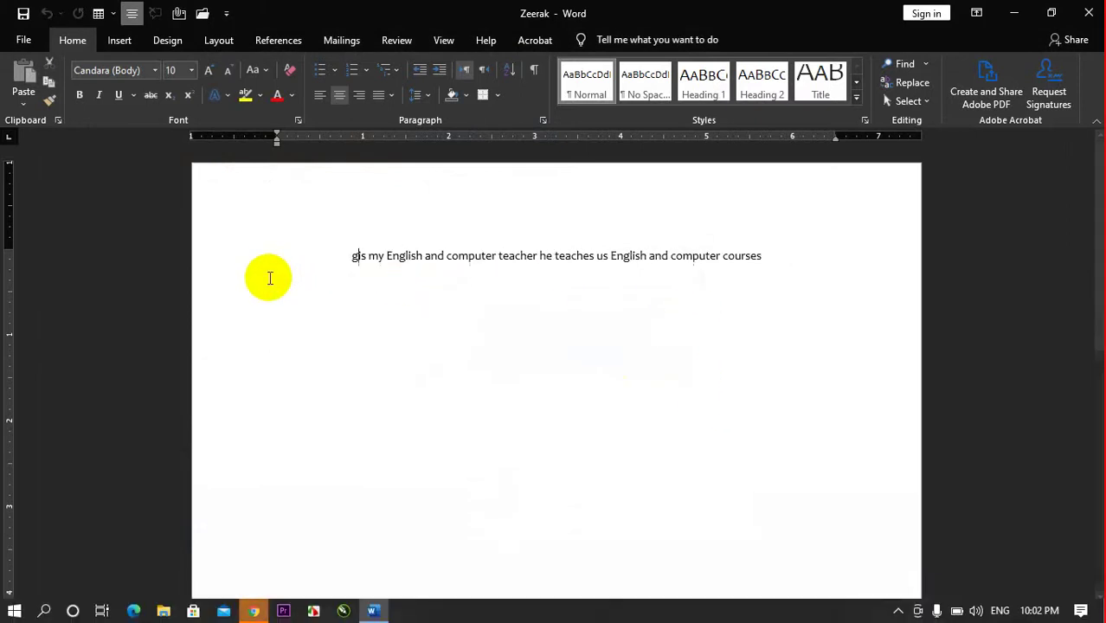
key(BackSpace)
text(Gula)
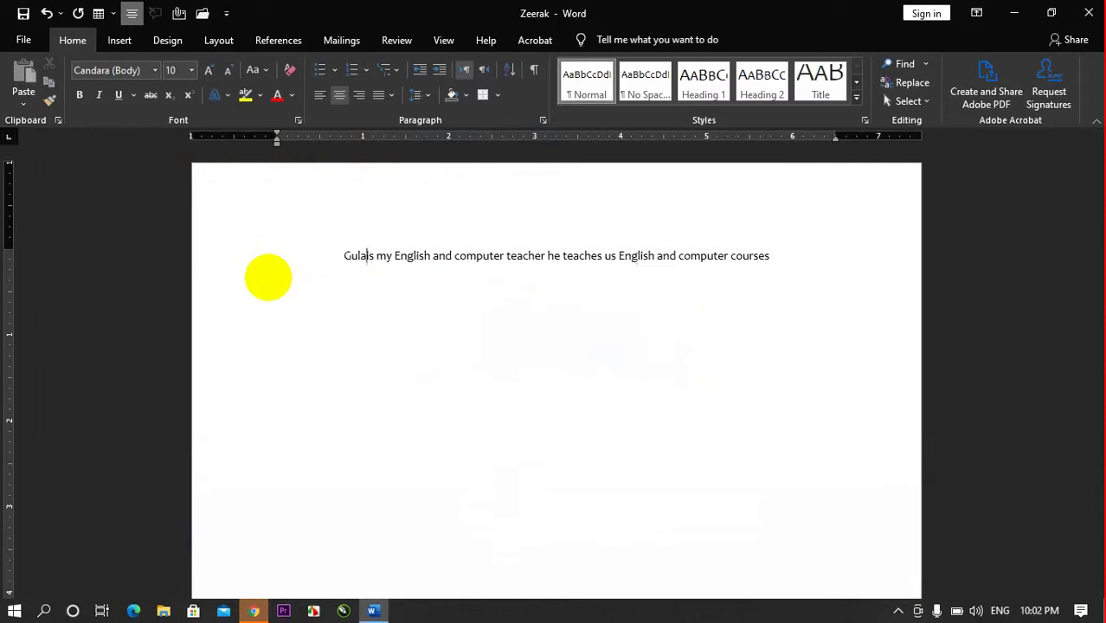
text(b i)
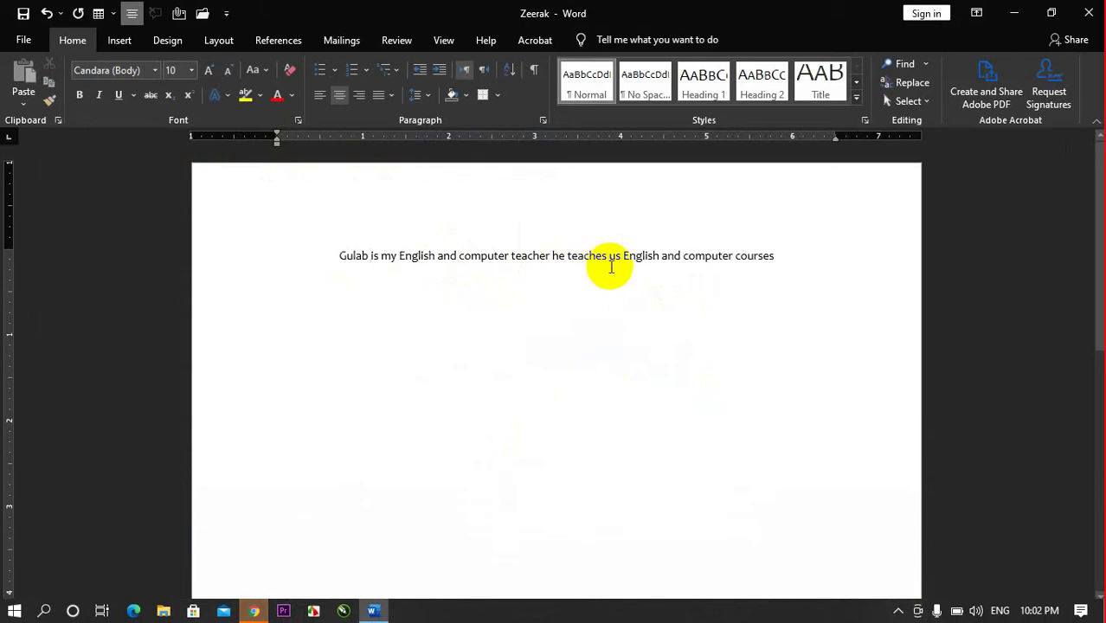
- Insert 'also Urdu,' before English in the sentence
click(621, 257)
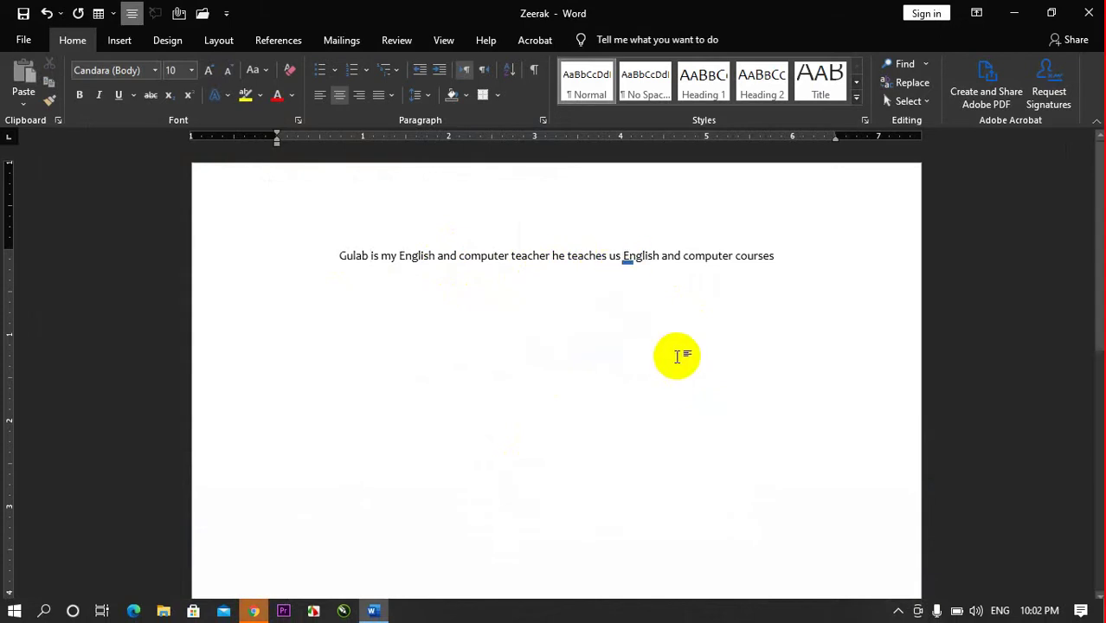
text(a)
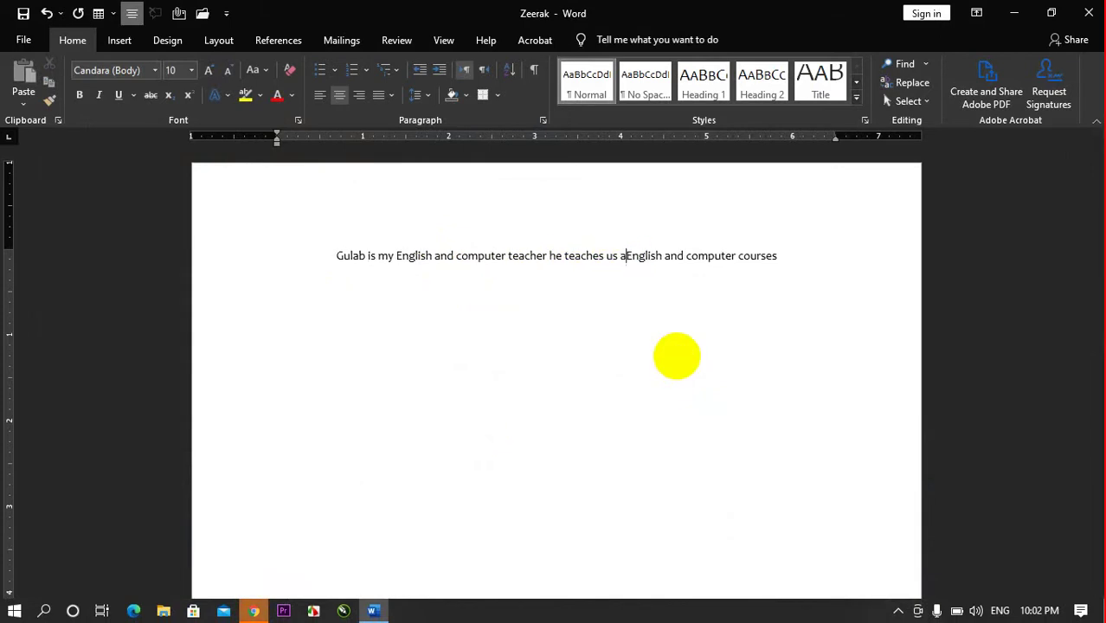
text(s)
key(BackSpace)
text(lso )
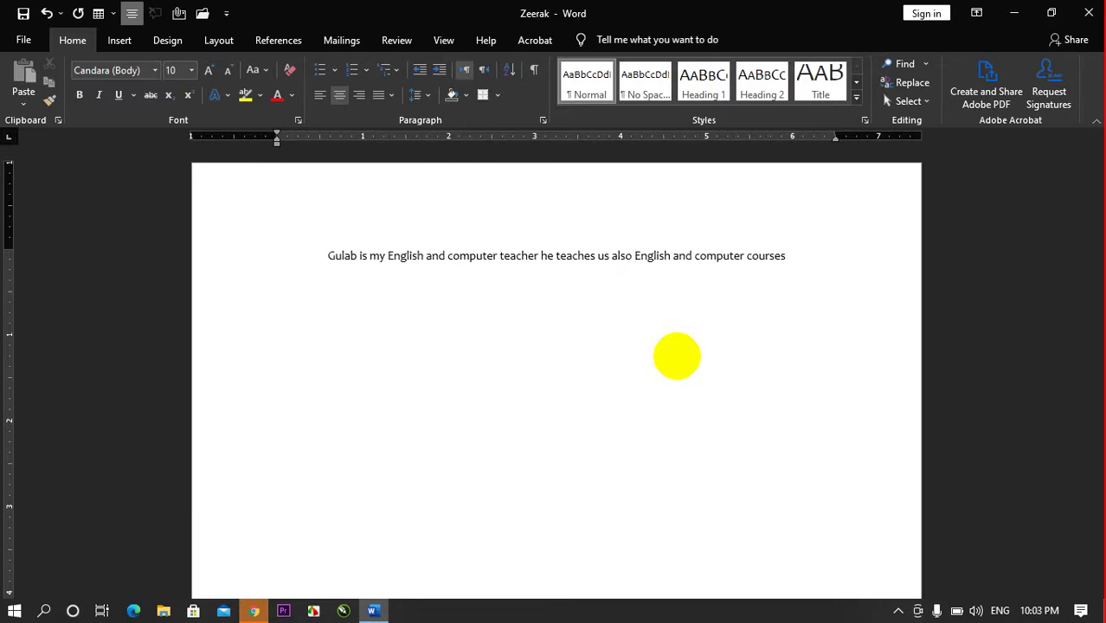
text(ur)
key(BackSpace)
key(BackSpace)
text(U)
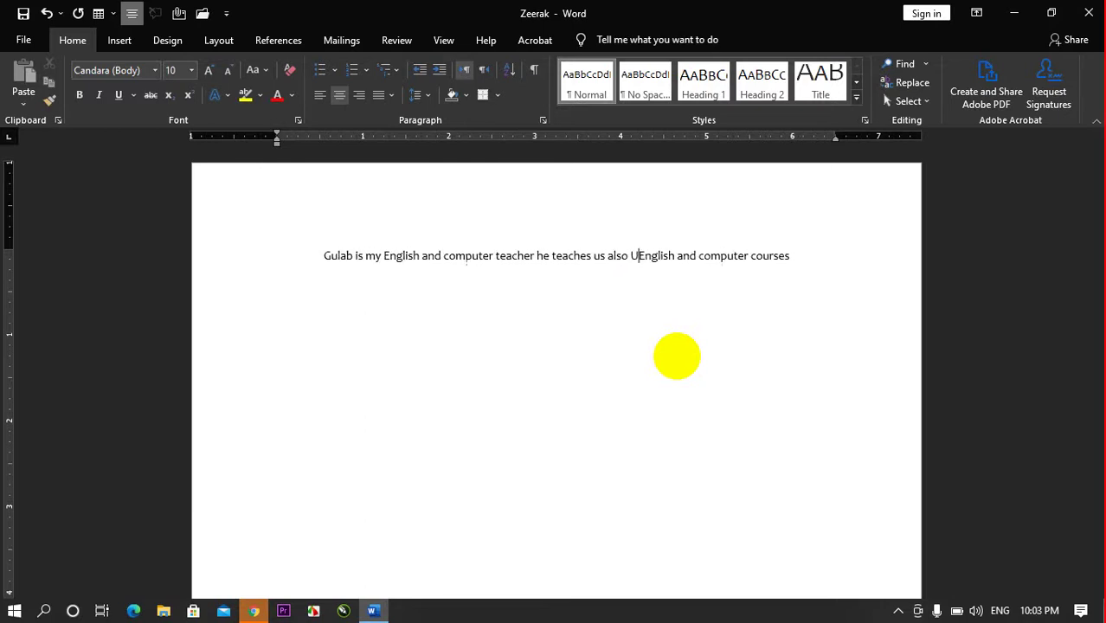
text(rdu,)
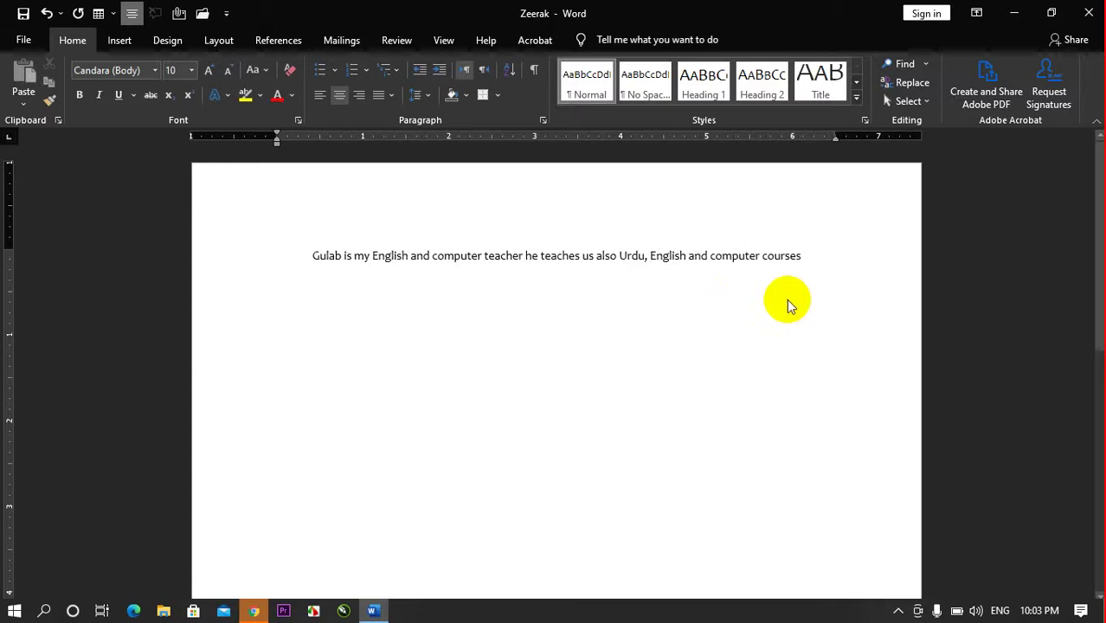
- Save this edited version as a separate file named gulab
key(F12)
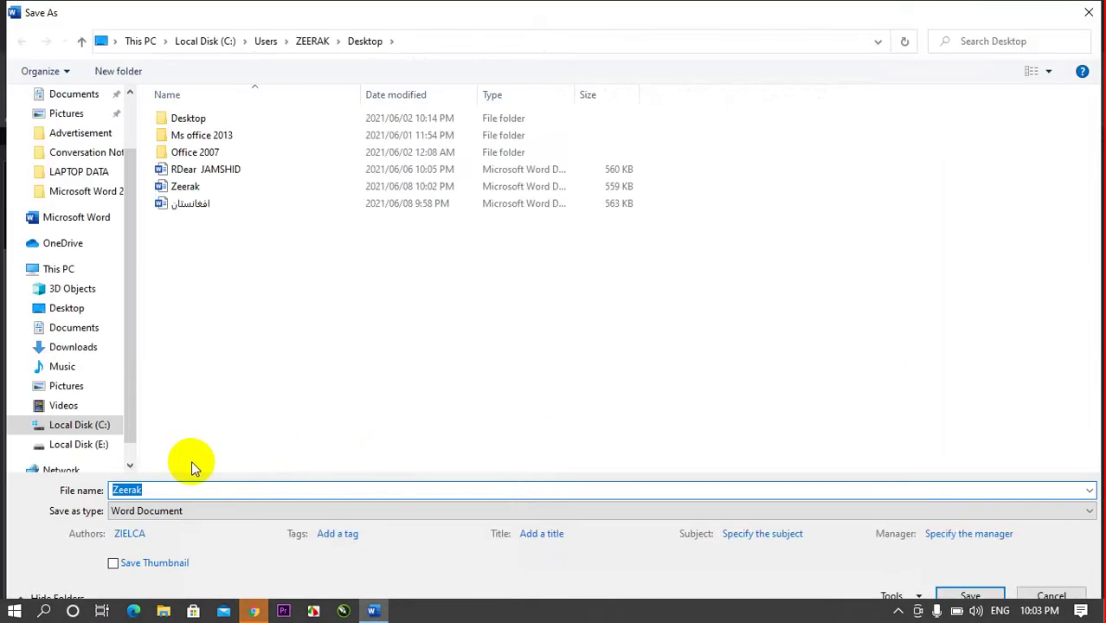
text(gulab)
key(Return)
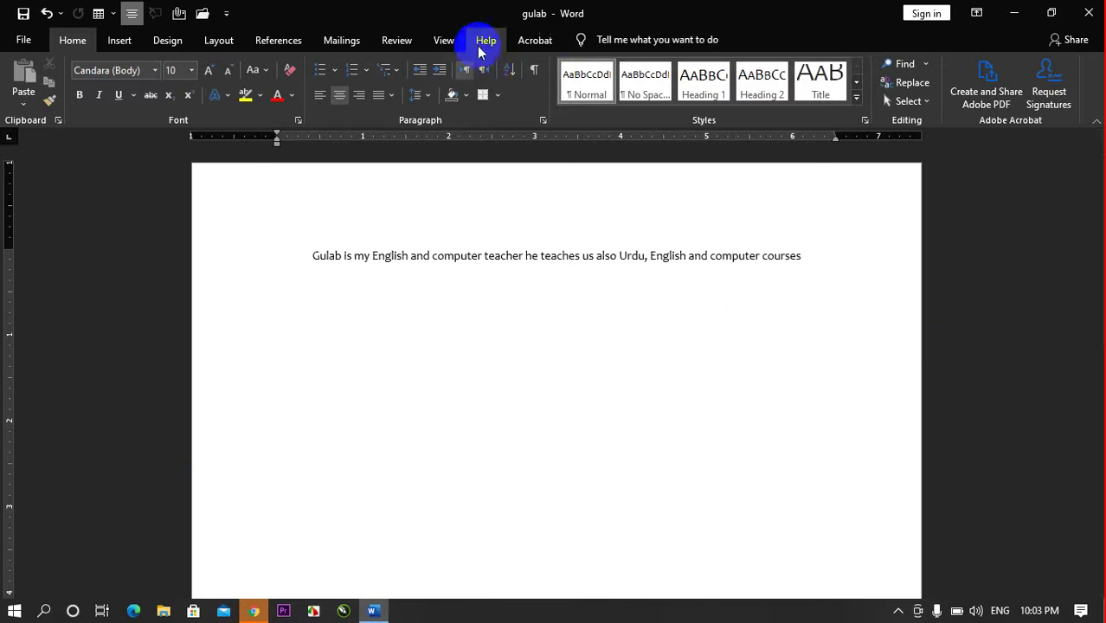
click(442, 40)
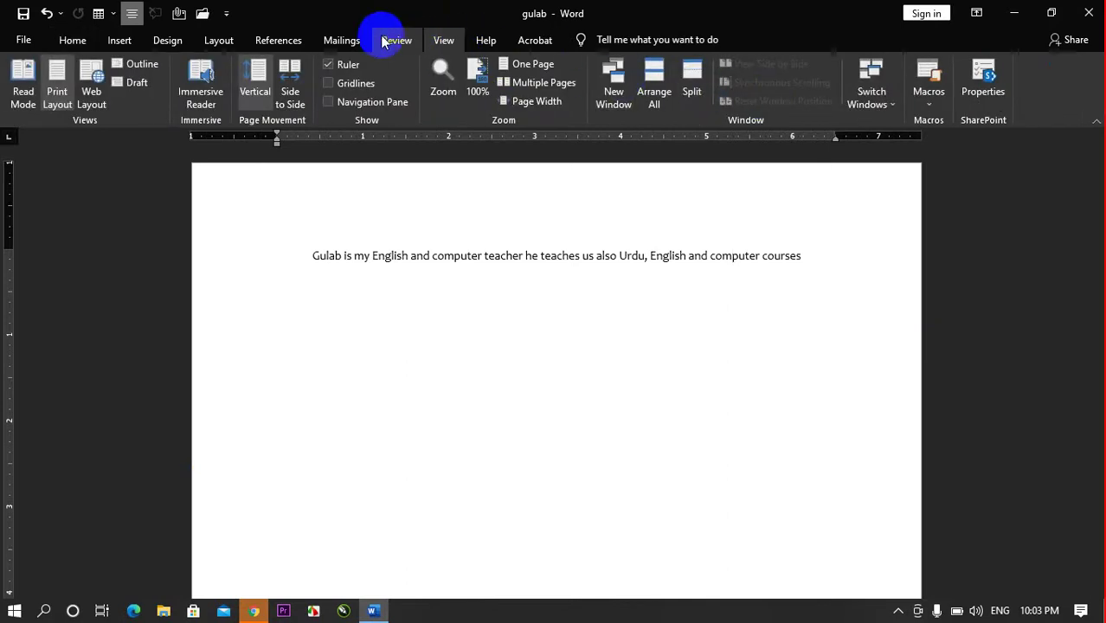
- Open Compare Documents and pick Zeerak.docx as the original document
click(385, 41)
click(861, 93)
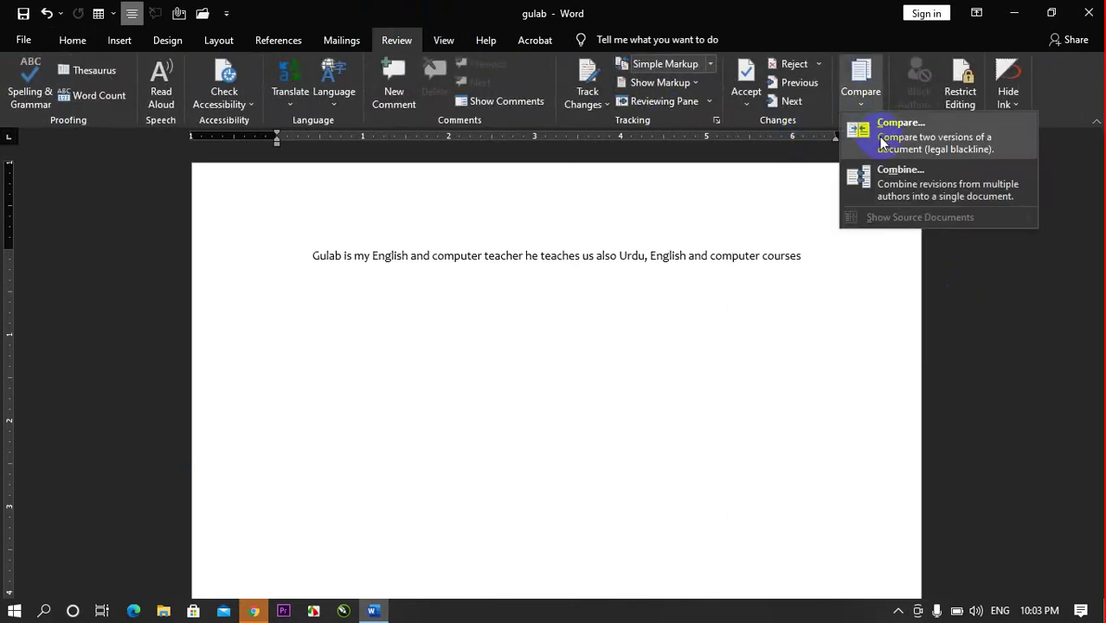
click(878, 138)
click(463, 290)
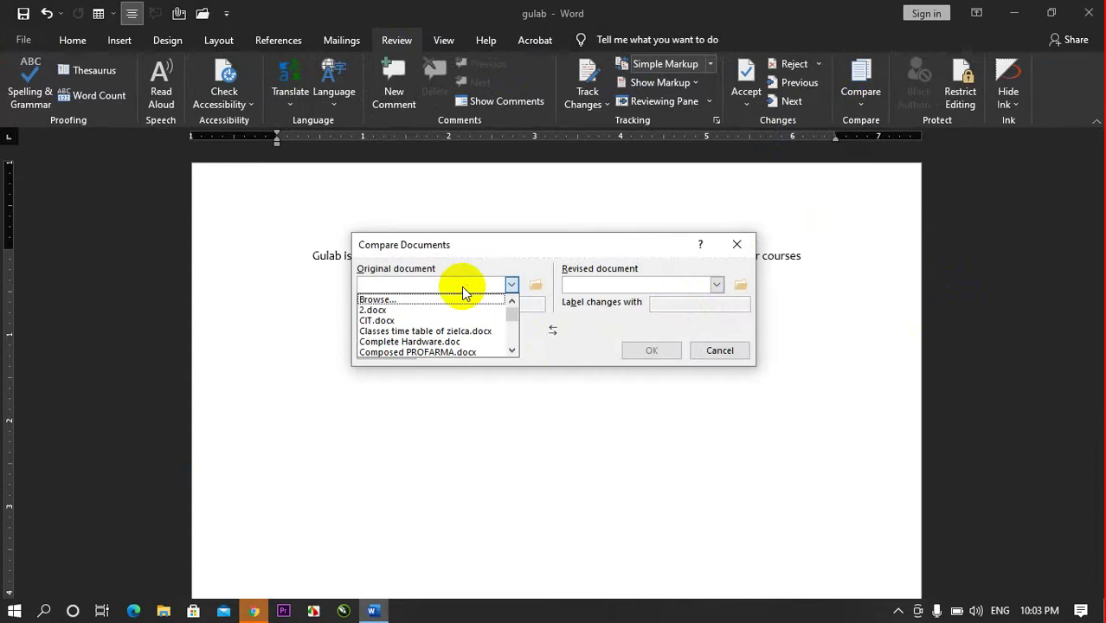
scroll(415, 333, down, 1)
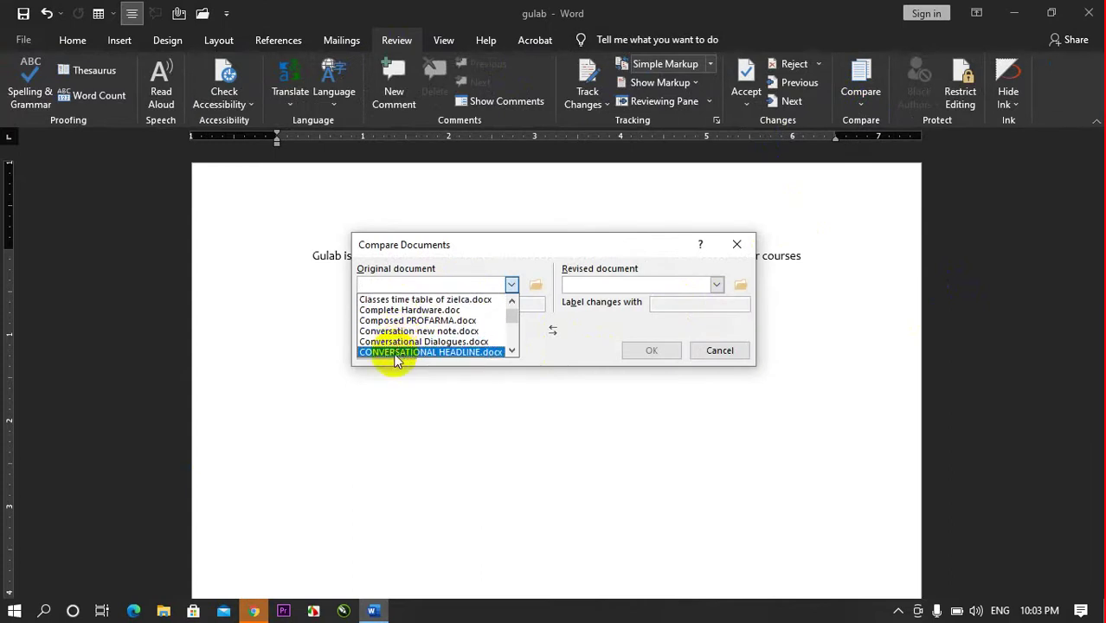
scroll(406, 333, up, 1)
scroll(419, 307, down, 5)
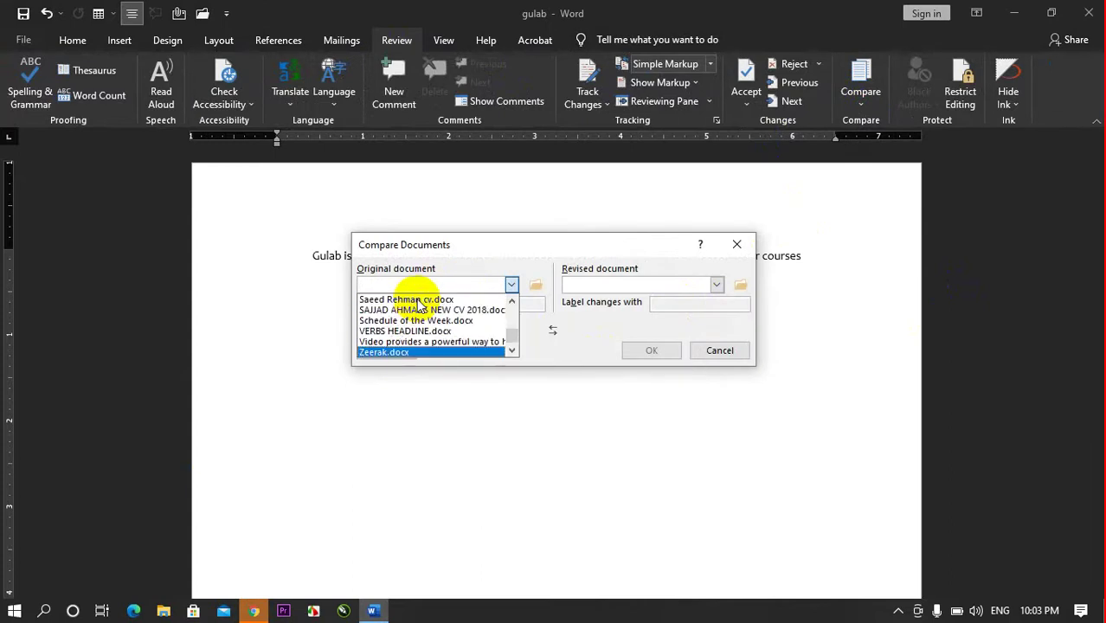
click(380, 353)
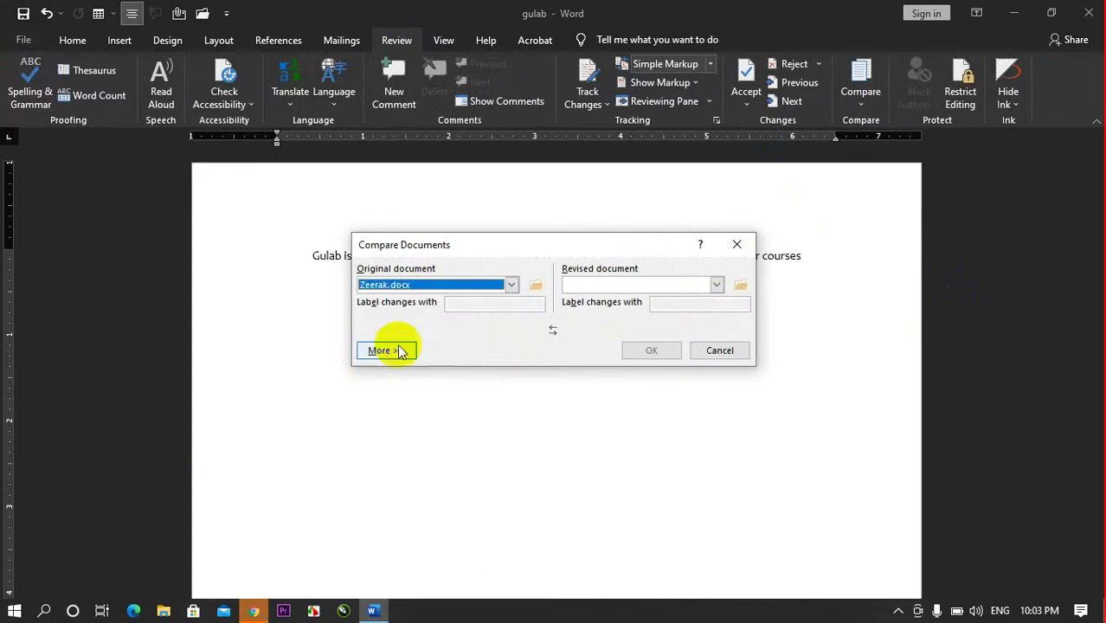
- Choose gulab as the revised document in the comparison
click(716, 285)
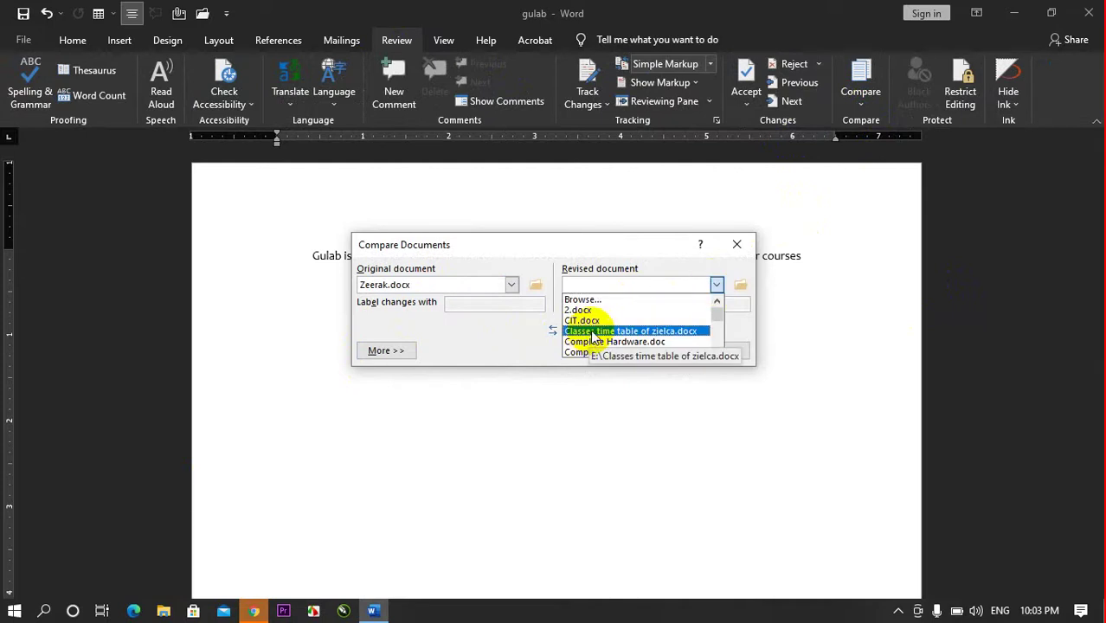
scroll(593, 338, down, 2)
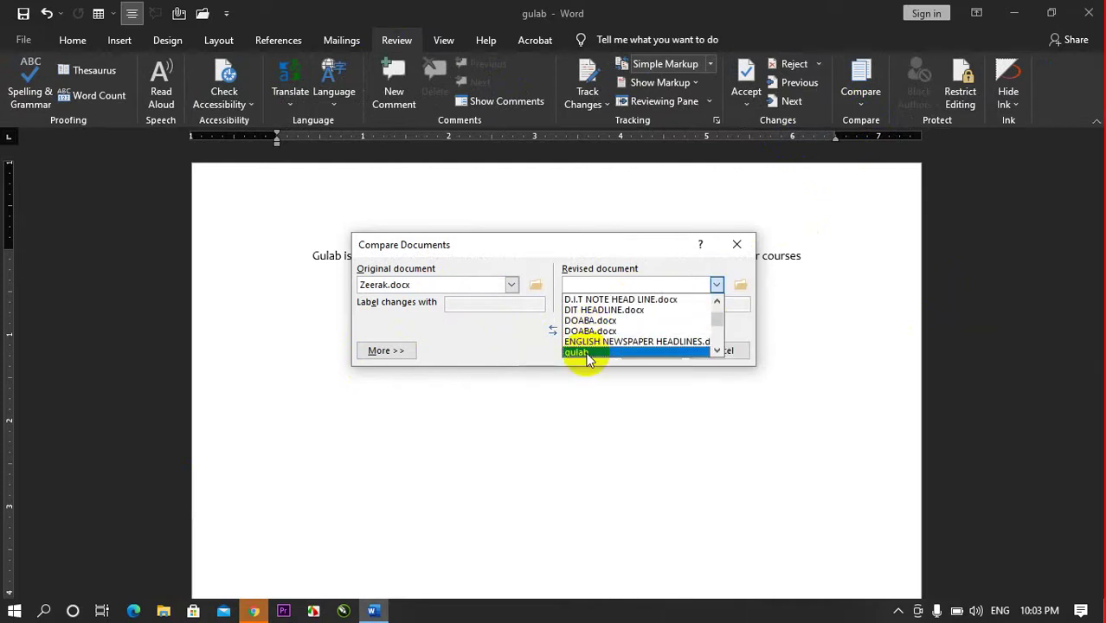
click(584, 351)
click(652, 351)
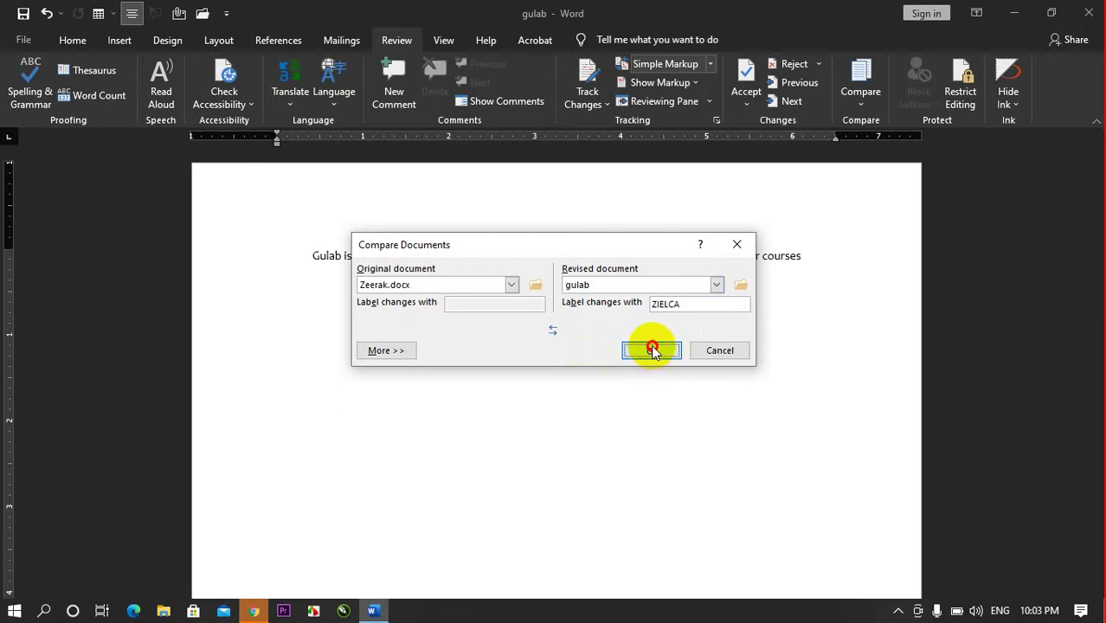
drag(651, 348, 554, 331)
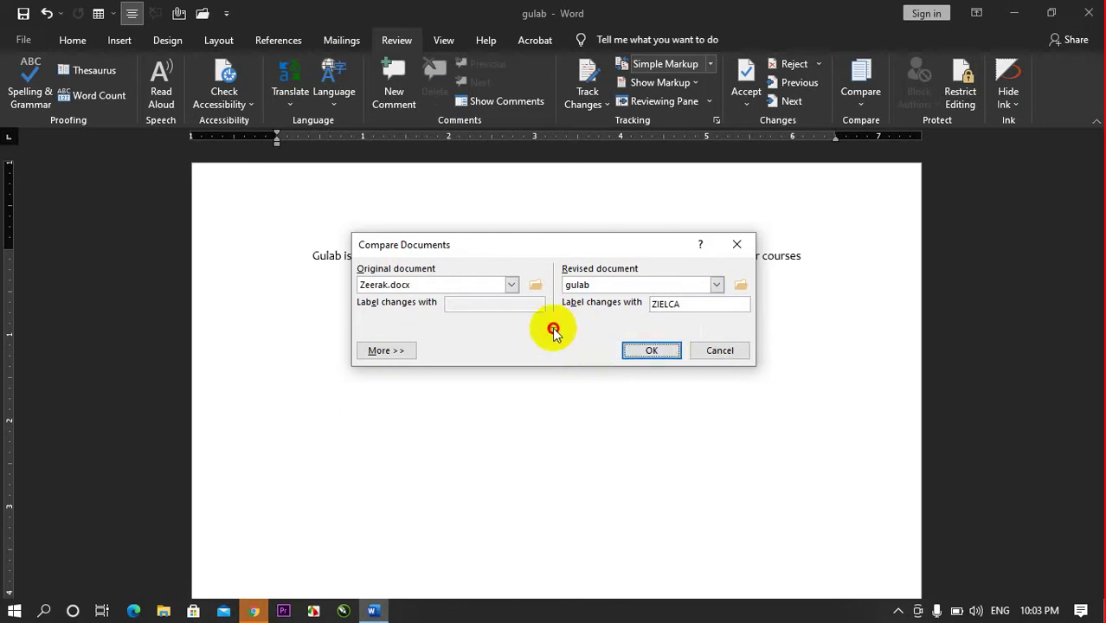
- Run the comparison, producing a Compare Result with three listed revisions
click(650, 350)
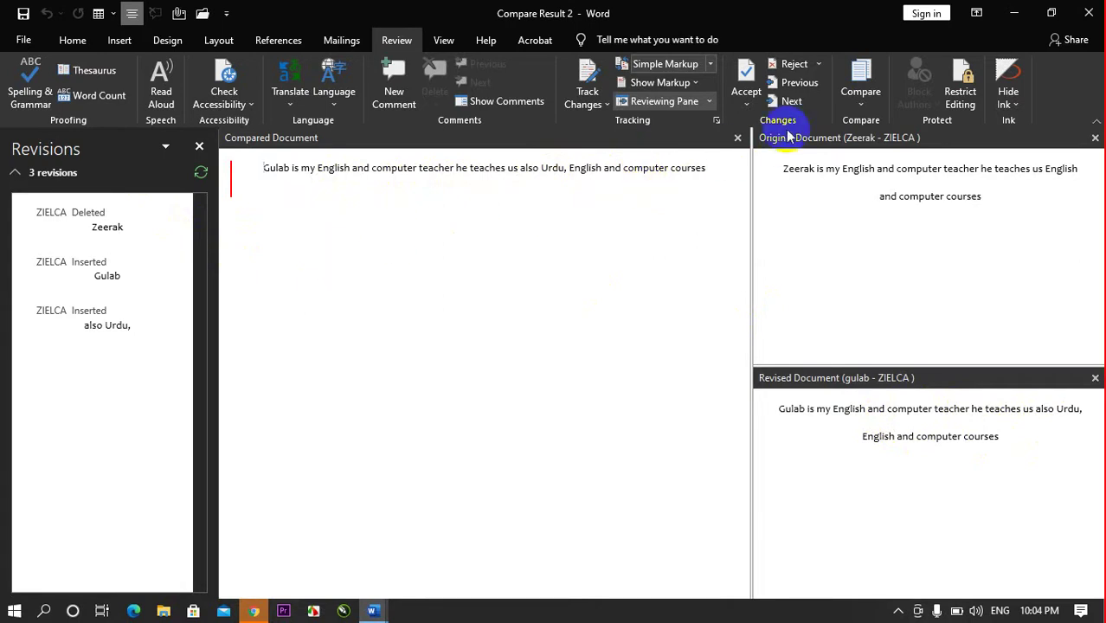
- Open Combine Documents but cancel it, then hide the source documents
click(861, 94)
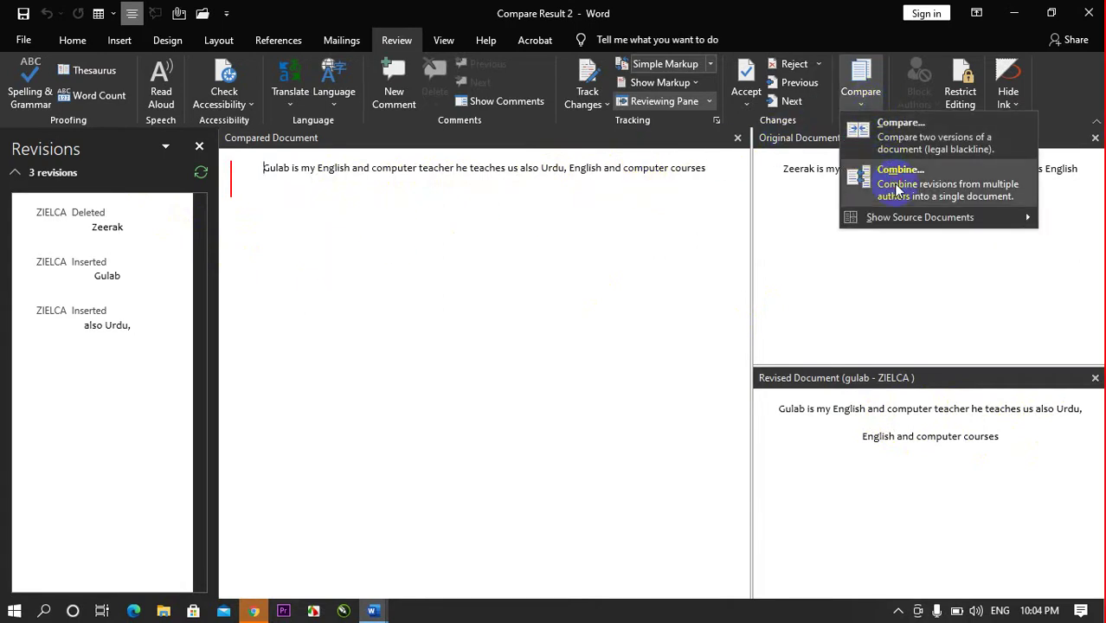
click(896, 183)
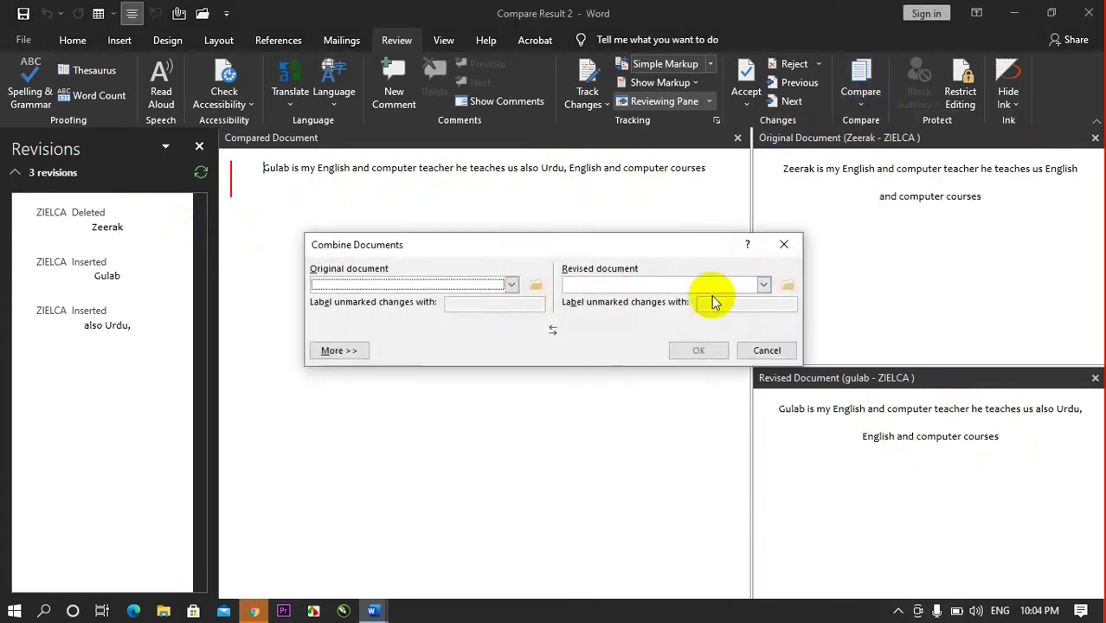
click(766, 349)
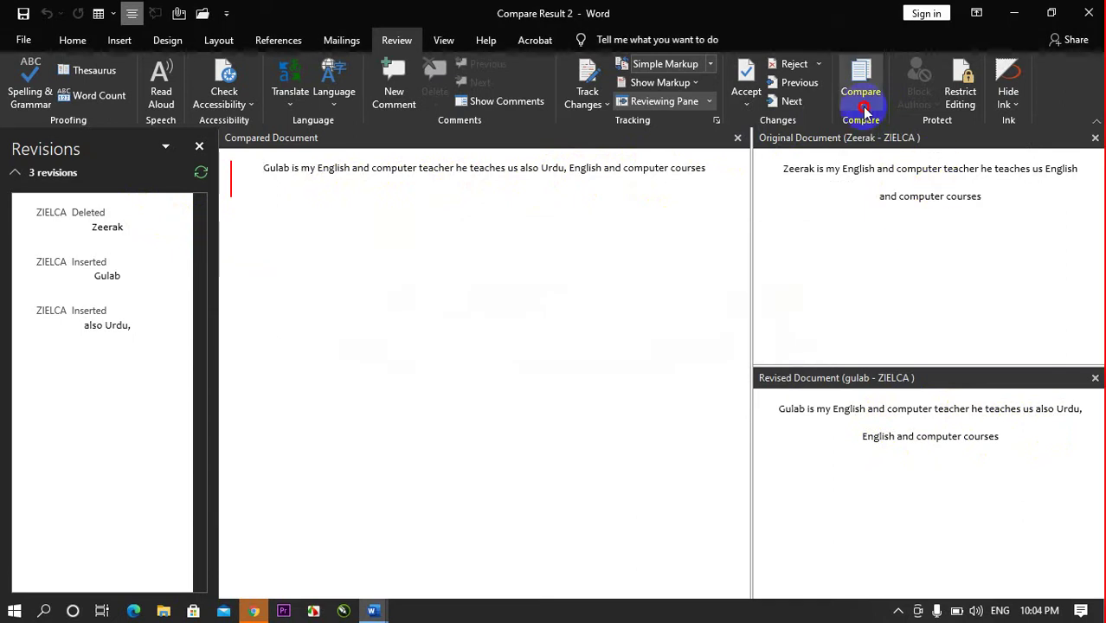
click(861, 93)
mouse_move(926, 222)
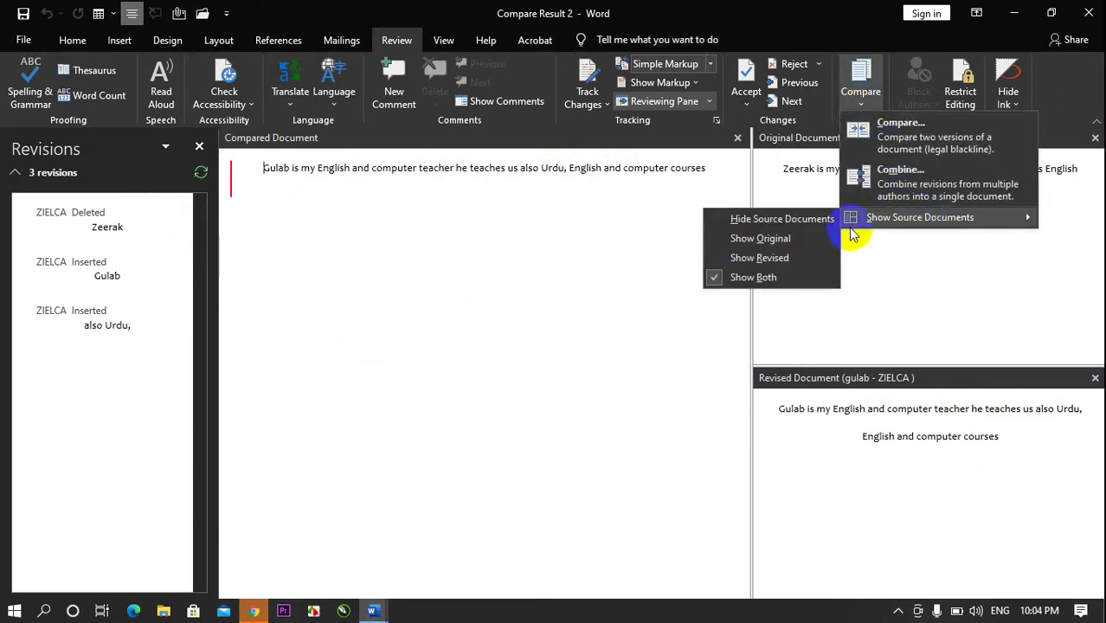
click(744, 218)
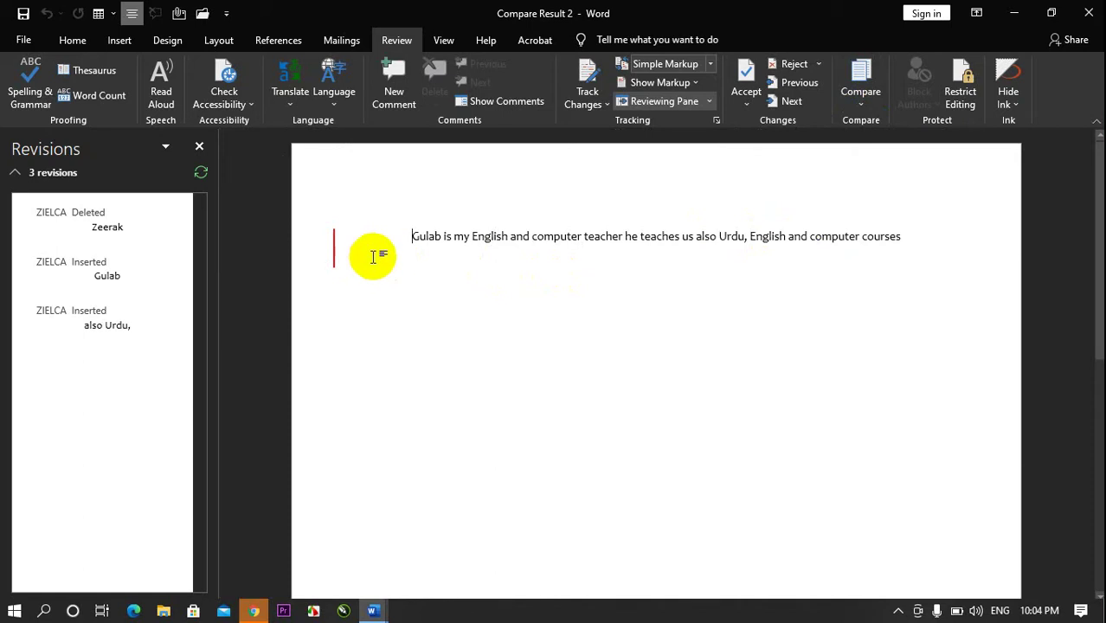
- Show the original source document, then switch to showing the revised one
click(872, 107)
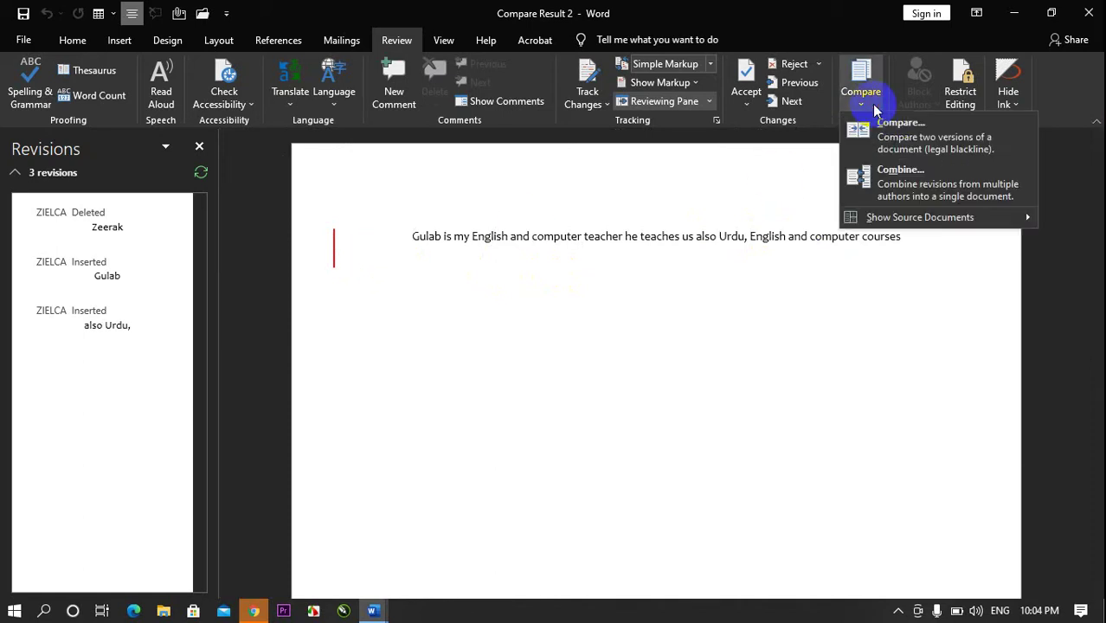
mouse_move(851, 227)
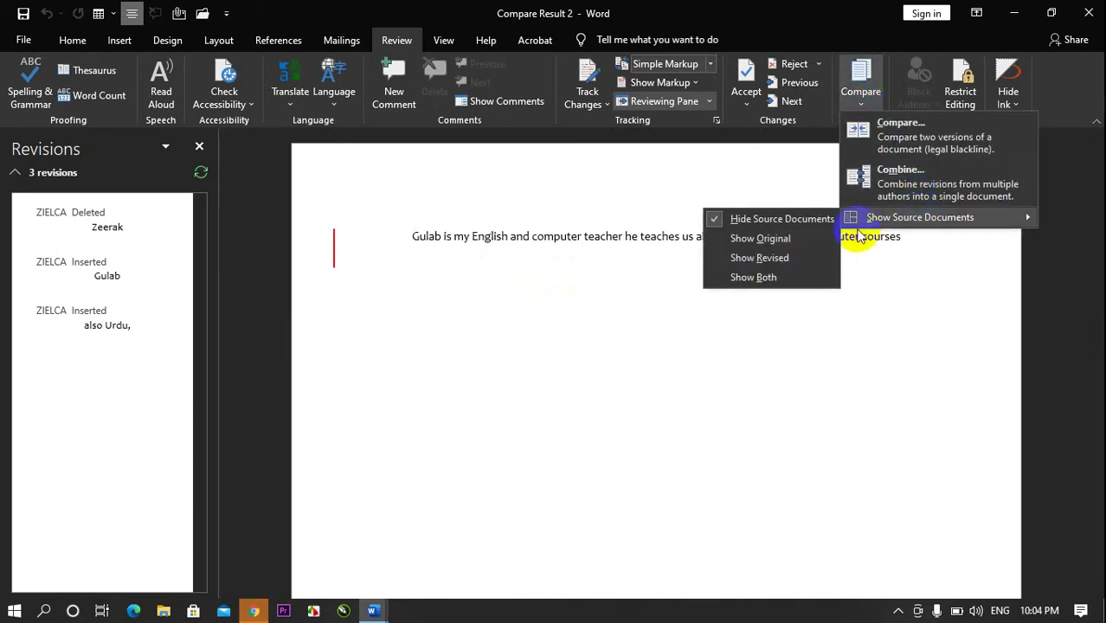
click(747, 246)
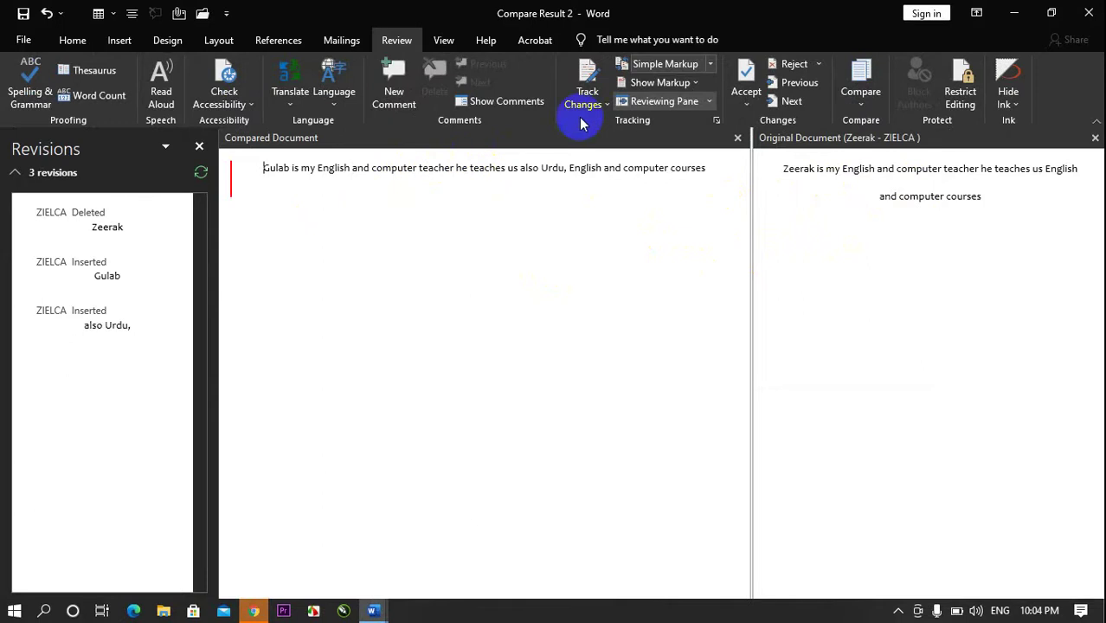
click(860, 102)
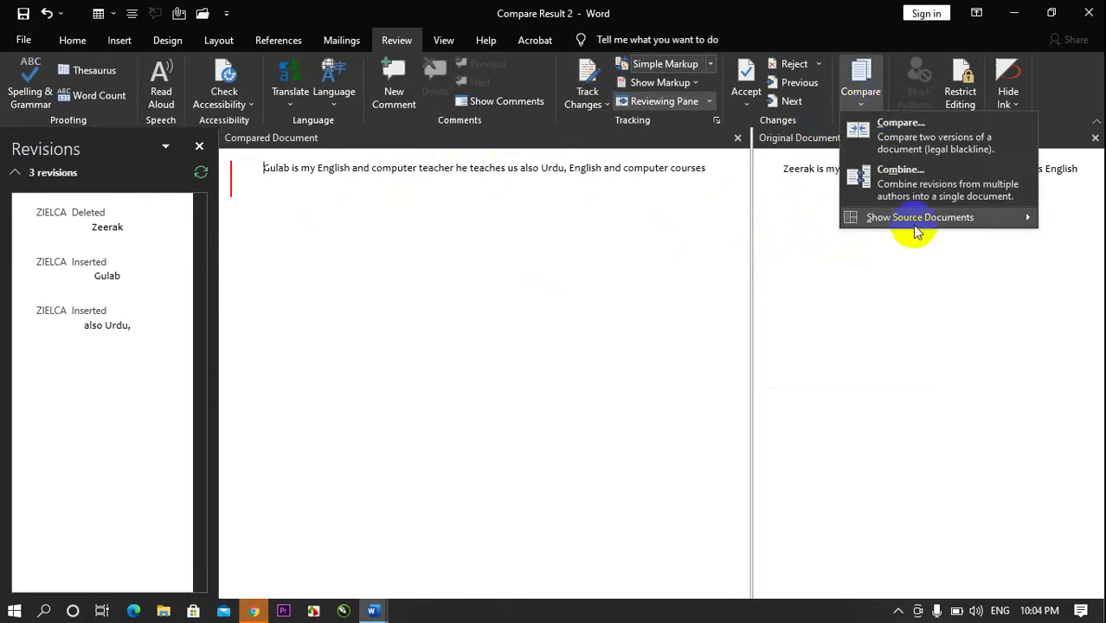
mouse_move(869, 216)
click(738, 258)
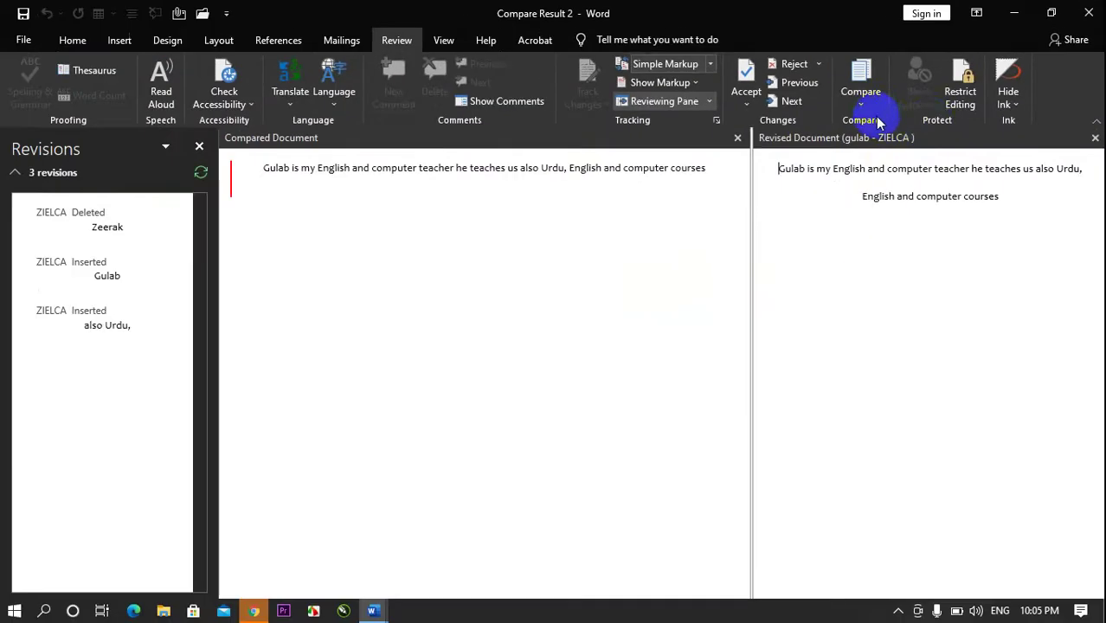
- Show both source documents, then close the Original Document pane
click(862, 104)
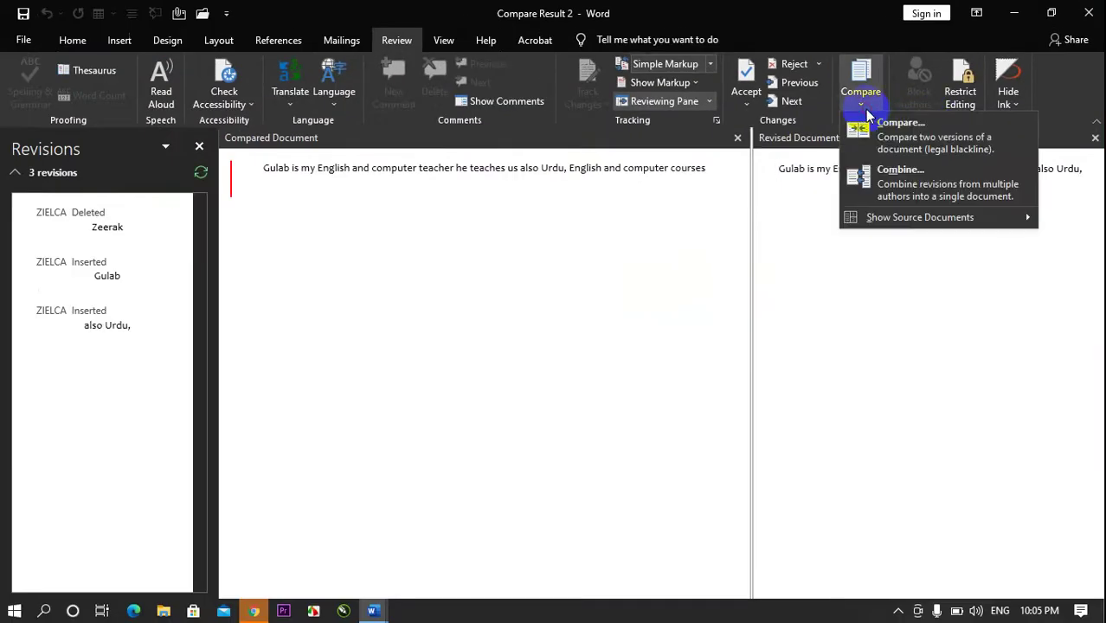
mouse_move(900, 217)
click(744, 279)
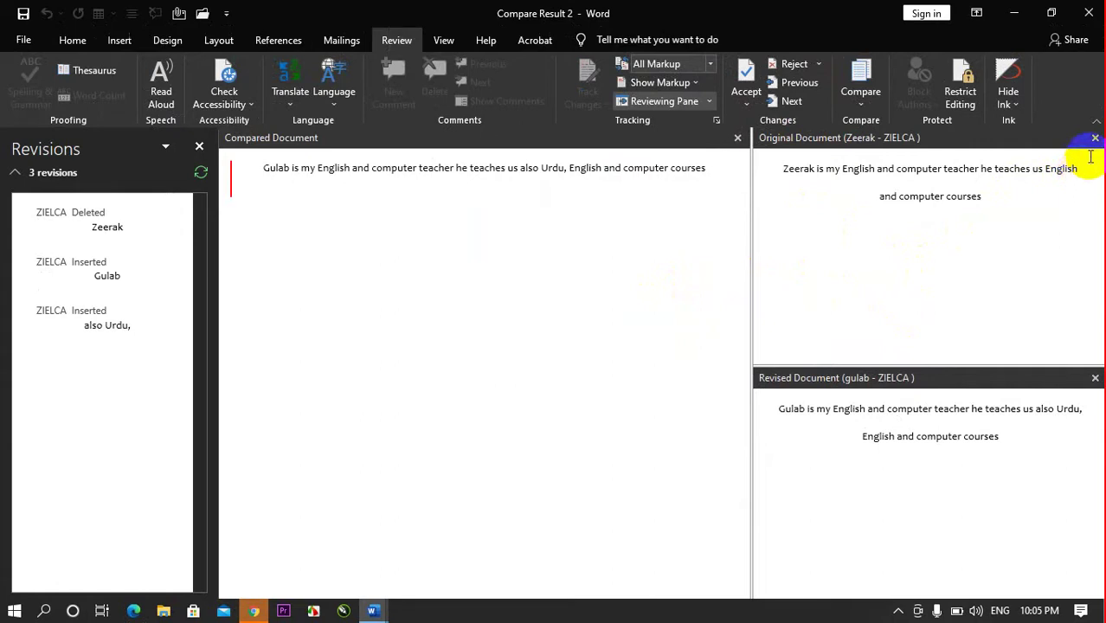
click(1095, 138)
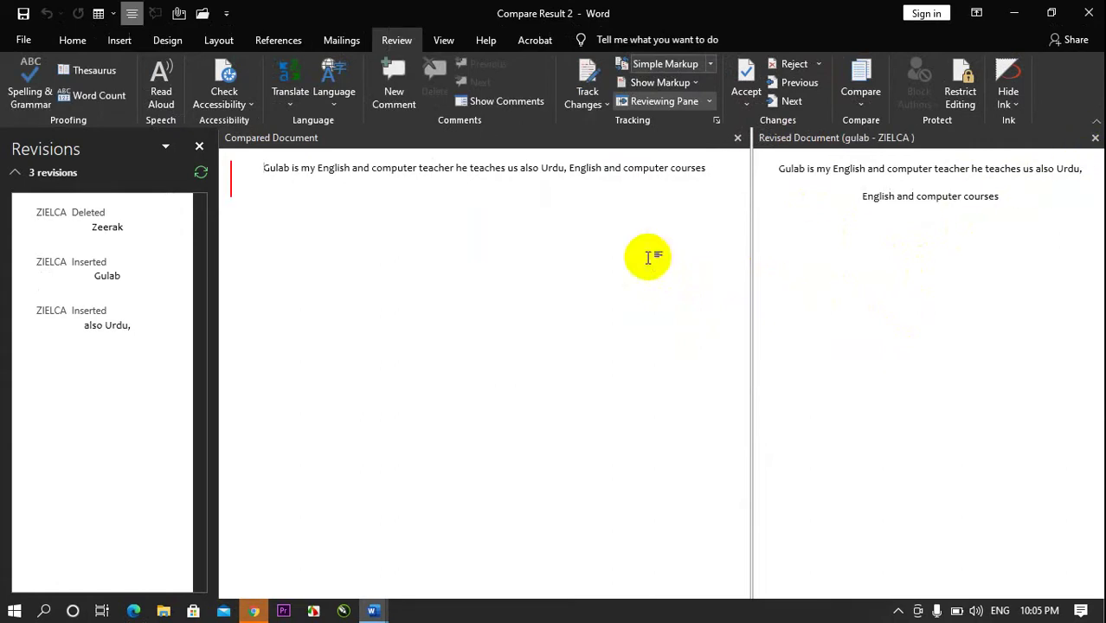
- Close the Revisions and Revised panes and start enforcing No changes (Read only) protection
click(201, 149)
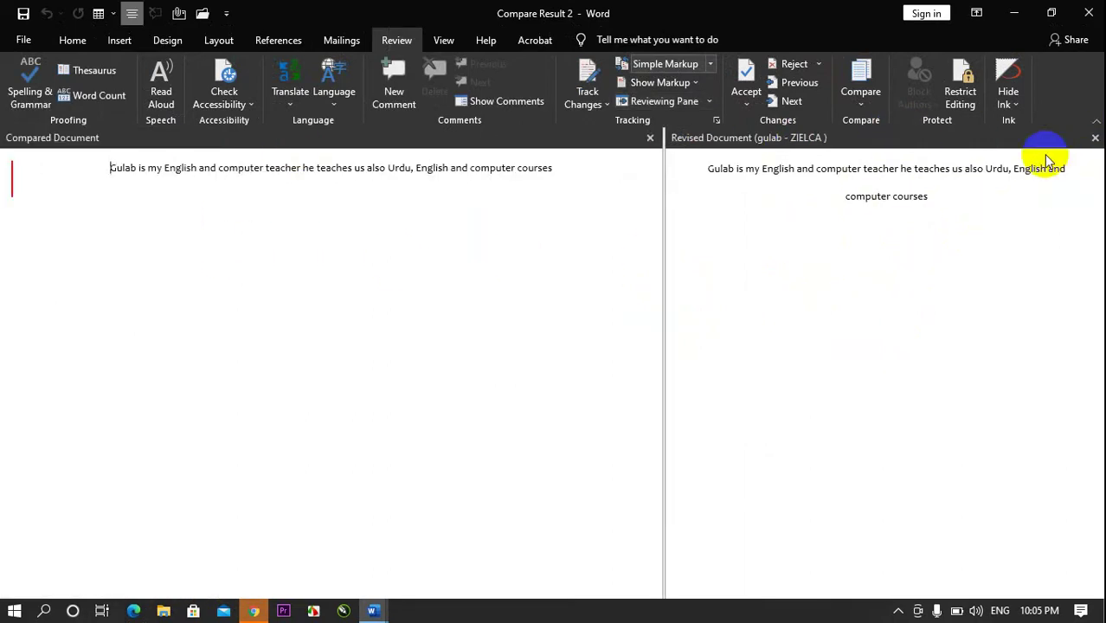
click(1094, 137)
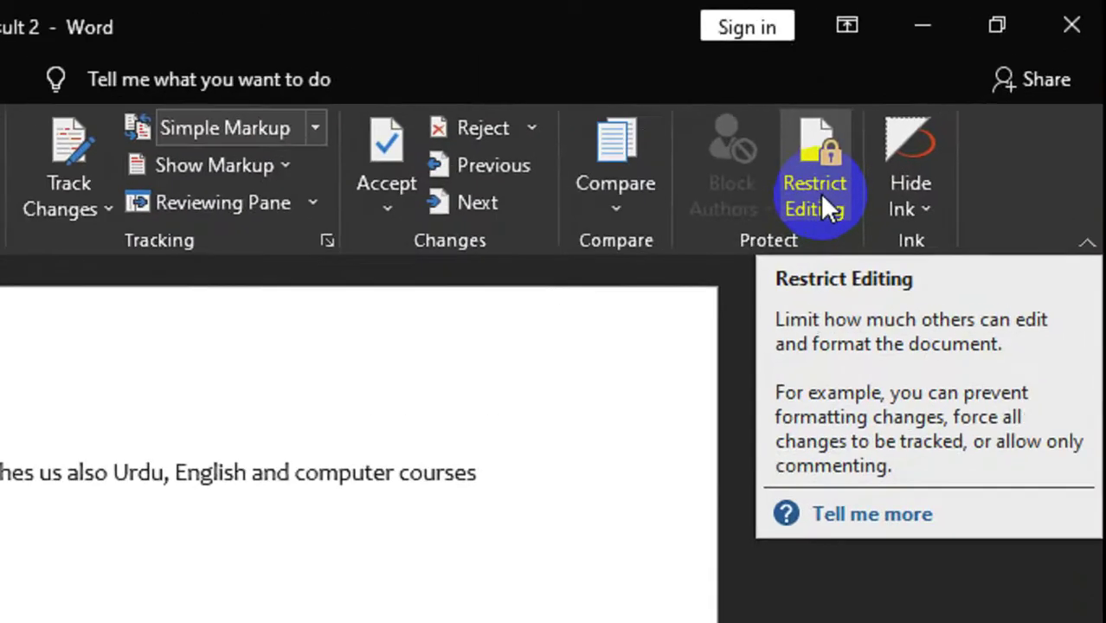
click(961, 96)
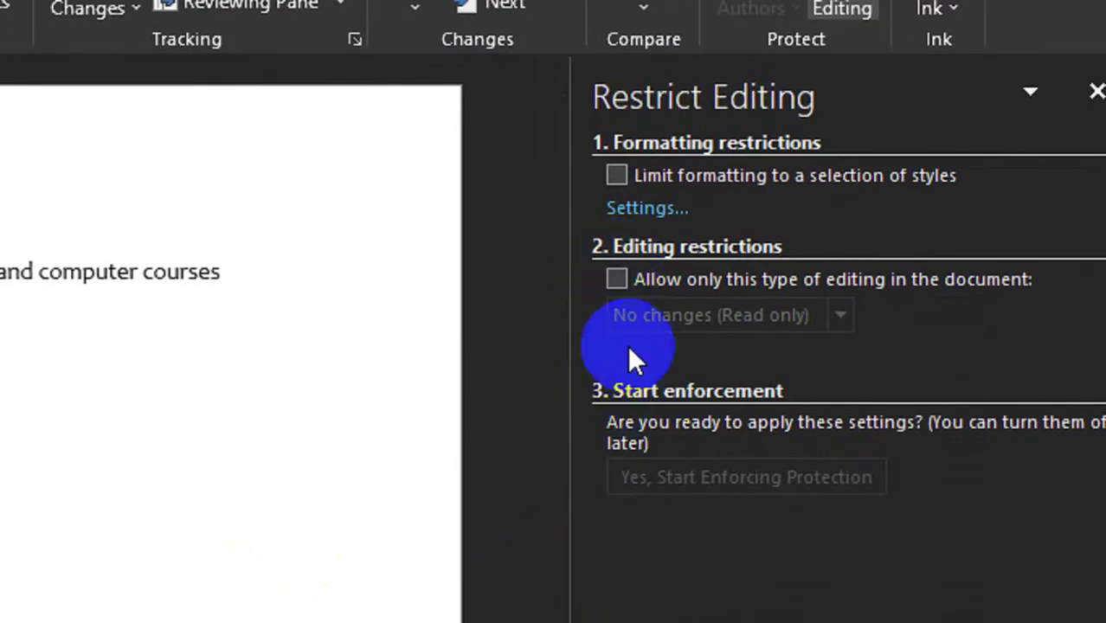
click(616, 318)
click(705, 506)
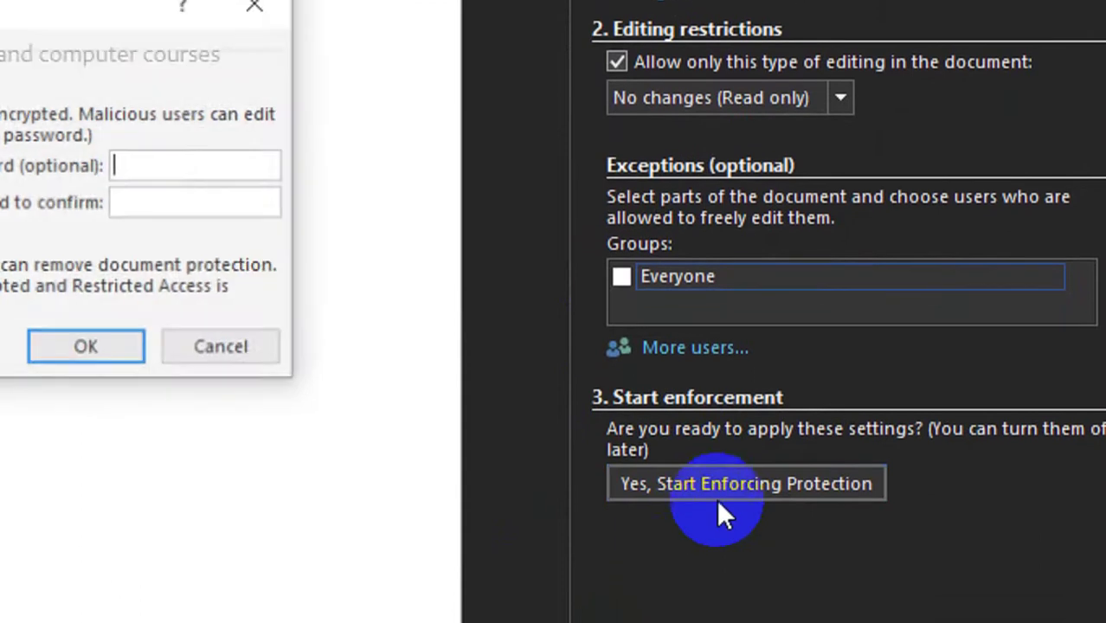